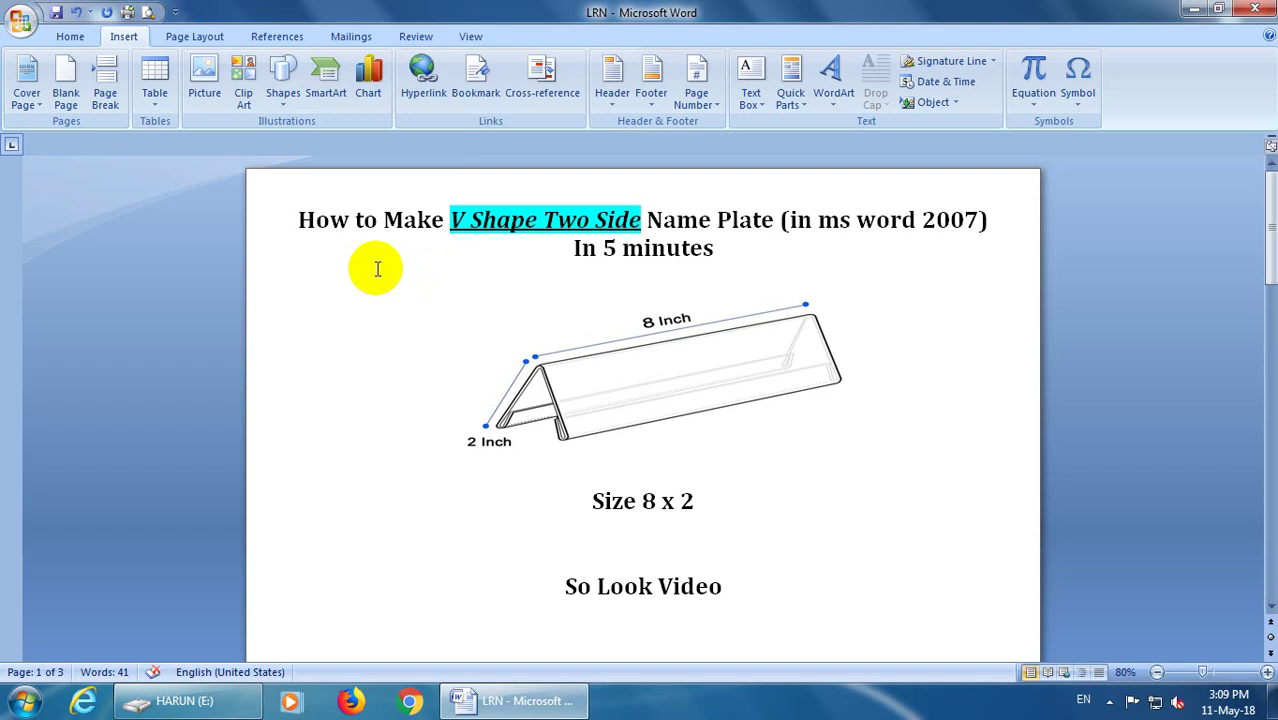
Step: Highlight the title lines, the V-shape name plate picture and the 'Size 8 x 2' line
{"action": "left_click_drag", "start_coordinate": [297, 224], "coordinate": [399, 248]}
{"action": "left_click", "coordinate": [389, 292]}
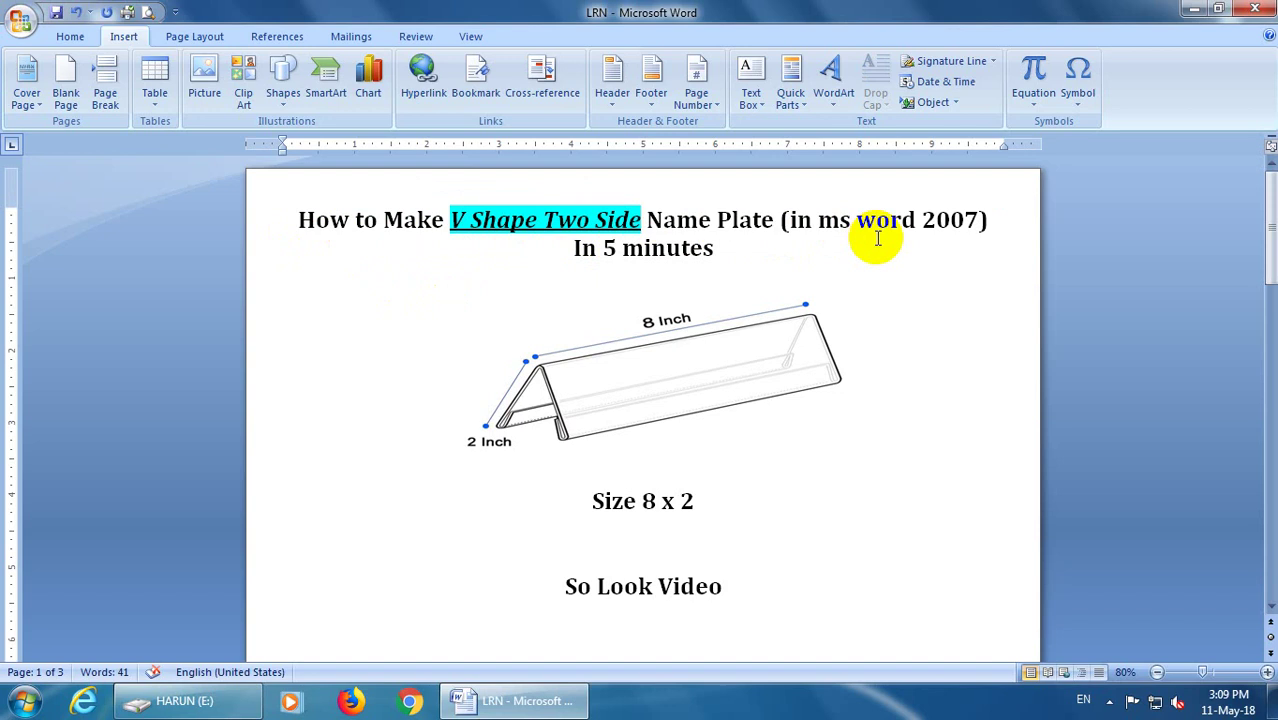
{"action": "left_click_drag", "start_coordinate": [572, 248], "coordinate": [729, 252]}
{"action": "left_click", "coordinate": [394, 257]}
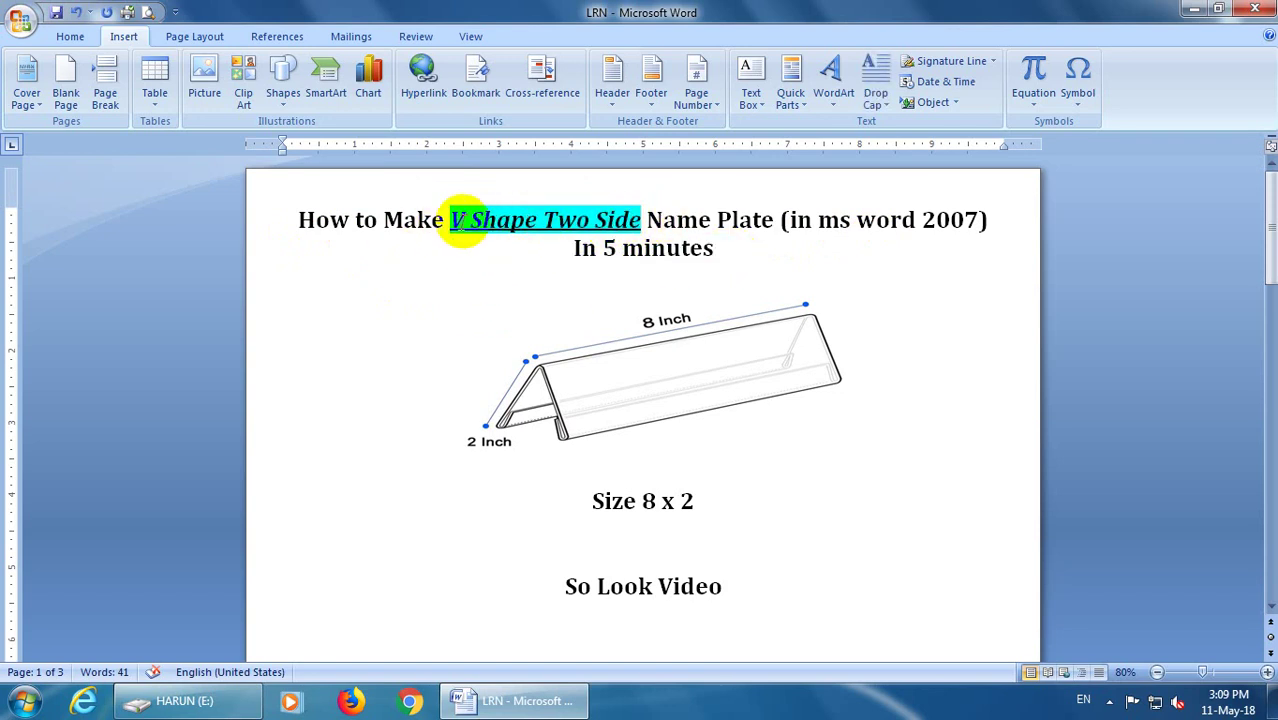
{"action": "left_click", "coordinate": [466, 220]}
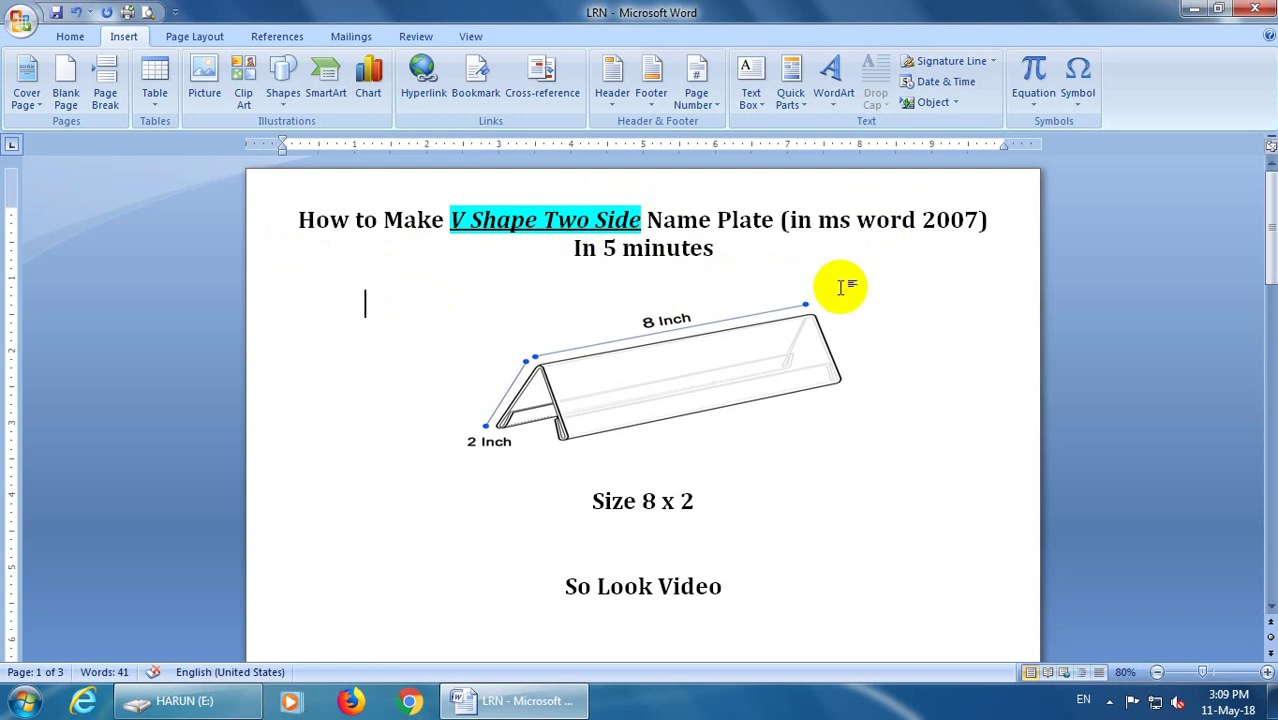
{"action": "left_click", "coordinate": [577, 367]}
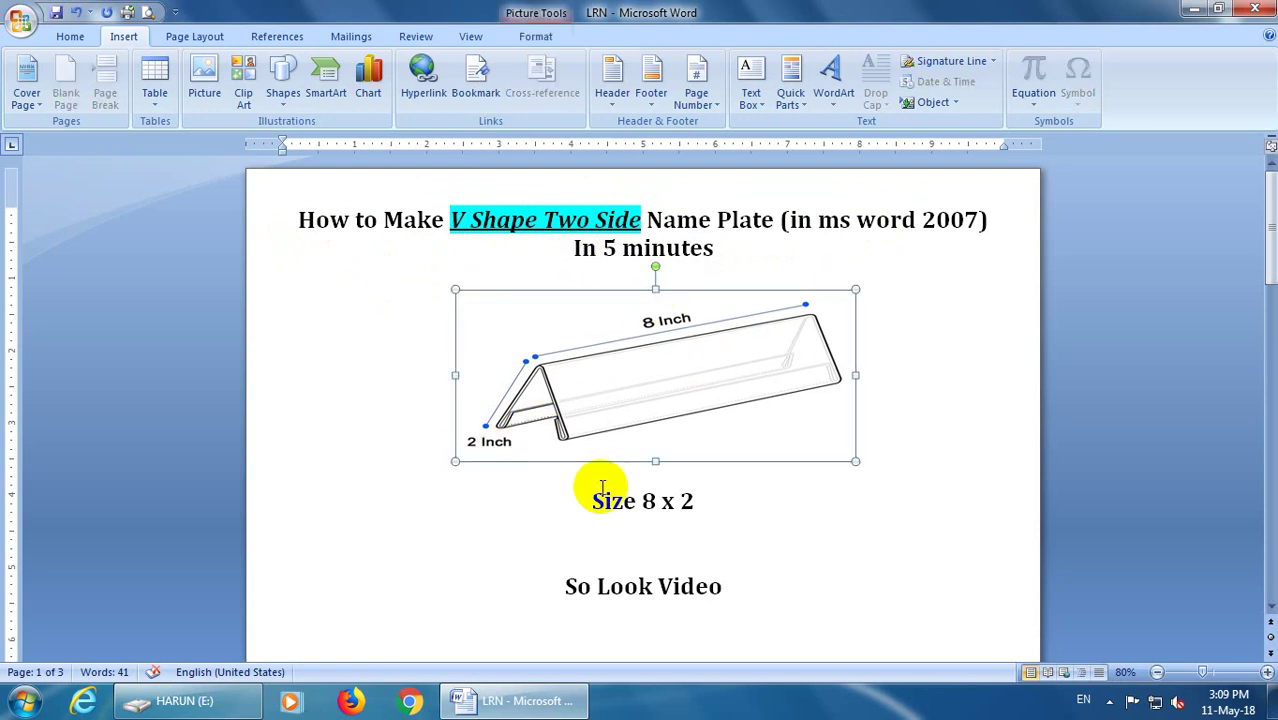
{"action": "left_click_drag", "start_coordinate": [592, 501], "coordinate": [689, 501]}
Step: Scroll down to step '1. Open Word File.' and highlight its text
{"action": "scroll", "coordinate": [823, 460], "scroll_direction": "down", "scroll_amount": 3}
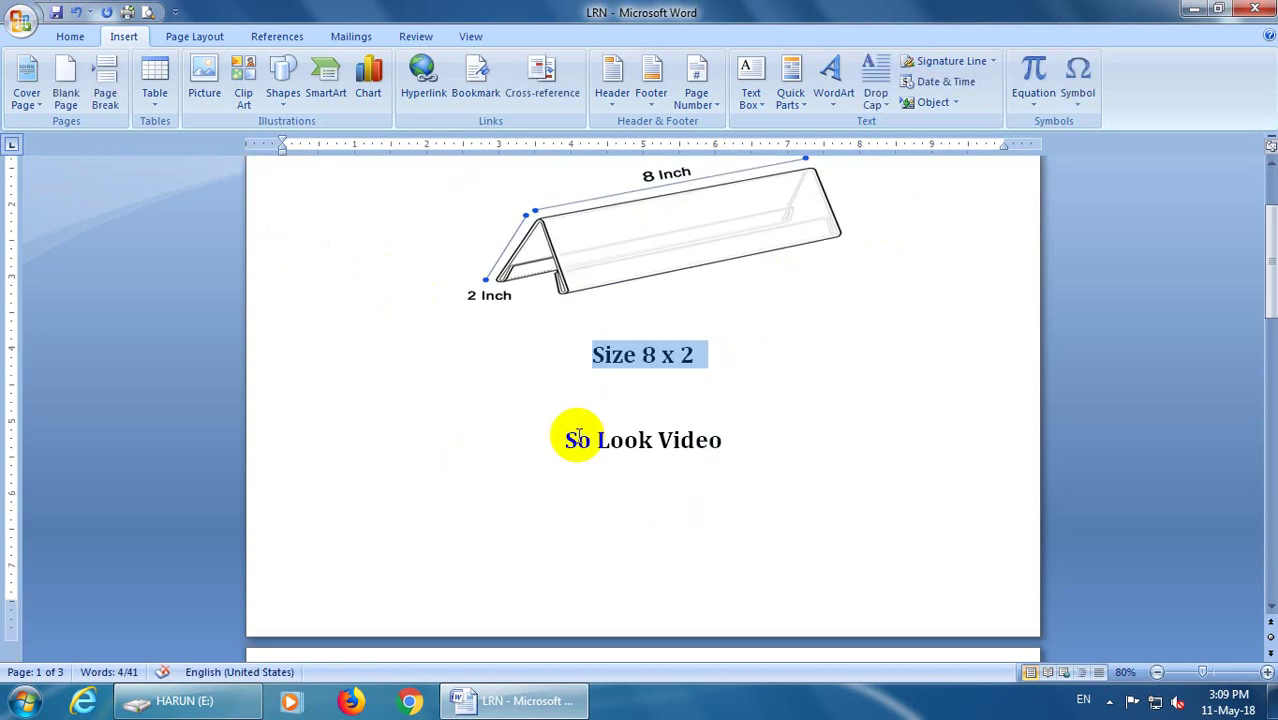
{"action": "left_click_drag", "start_coordinate": [566, 440], "coordinate": [747, 452]}
{"action": "scroll", "coordinate": [921, 330], "scroll_direction": "down", "scroll_amount": 3}
{"action": "scroll", "coordinate": [921, 325], "scroll_direction": "down", "scroll_amount": 3}
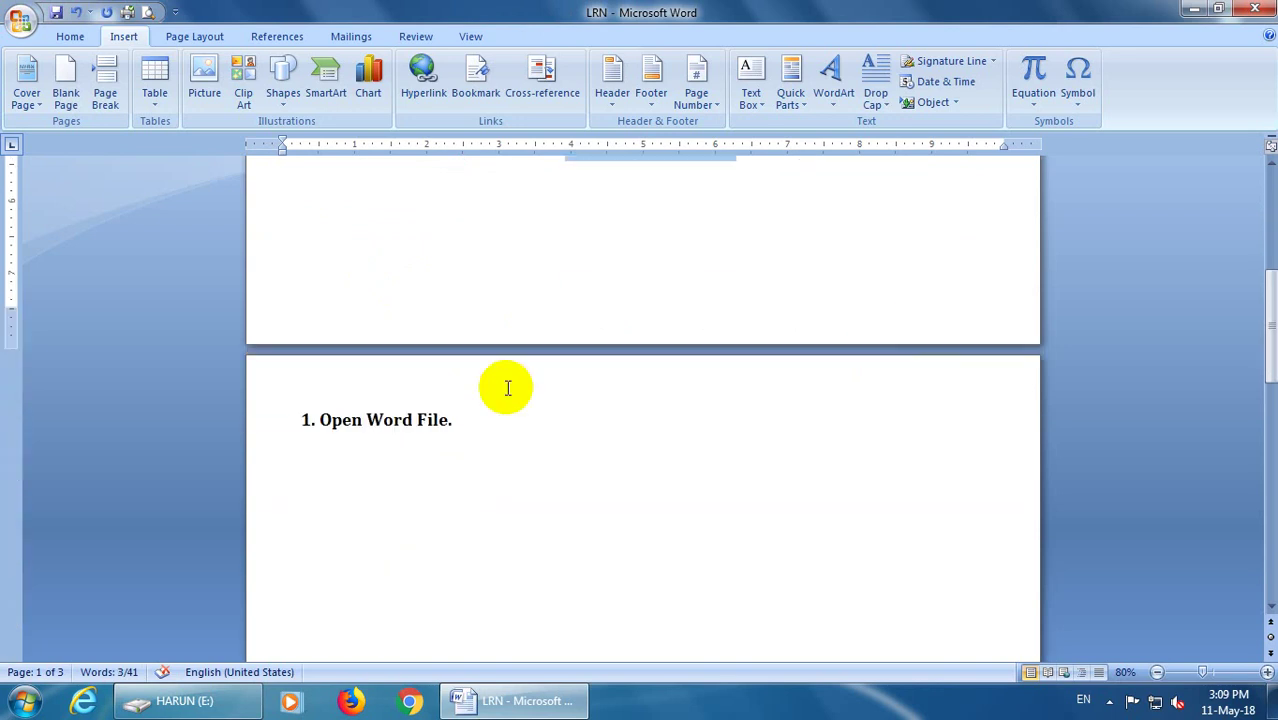
{"action": "left_click_drag", "start_coordinate": [469, 415], "coordinate": [366, 420]}
{"action": "left_click", "coordinate": [337, 450]}
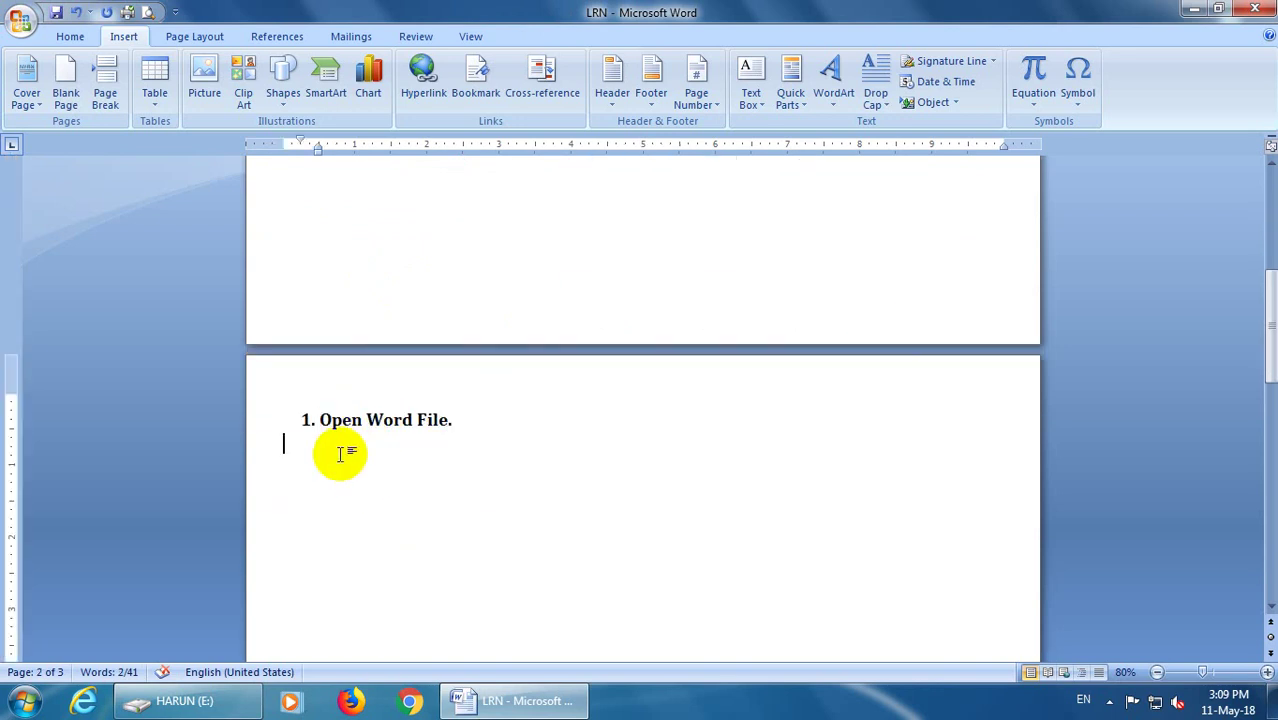
Step: Create a new Microsoft Office Word Document on the HARUN (E:) drive
{"action": "left_click", "coordinate": [212, 695]}
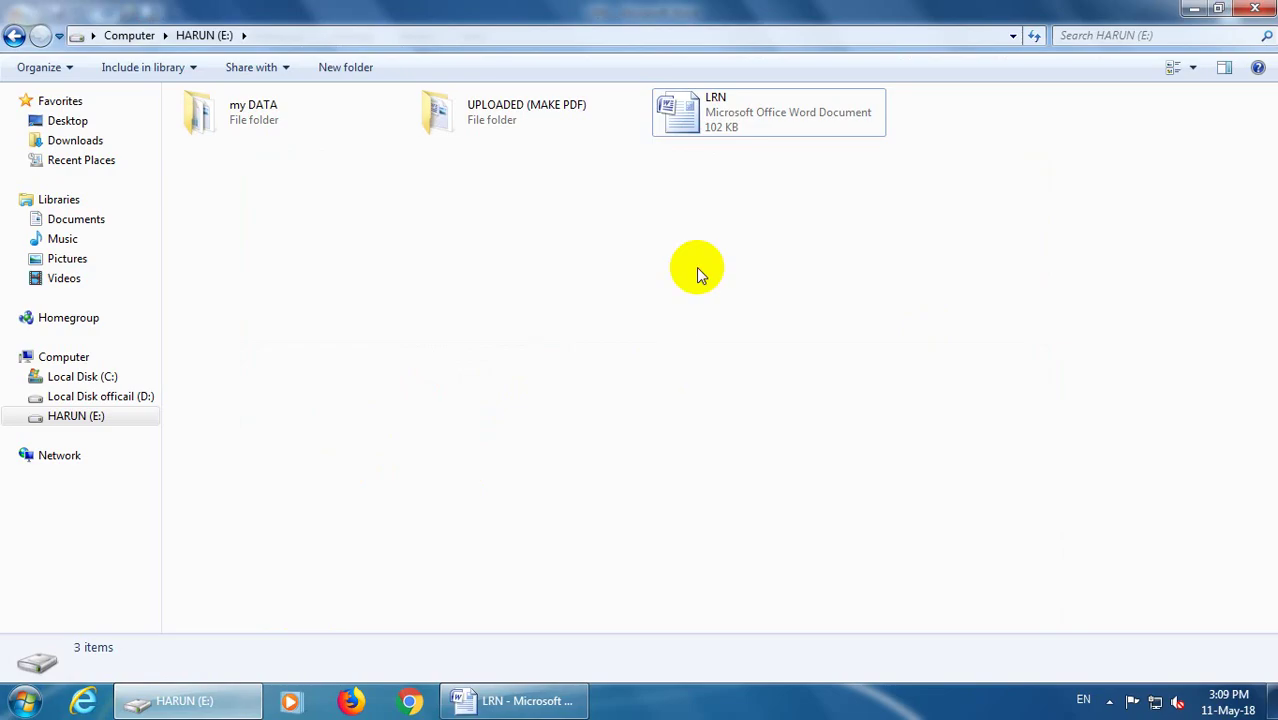
{"action": "right_click", "coordinate": [653, 218]}
{"action": "mouse_move", "coordinate": [722, 465]}
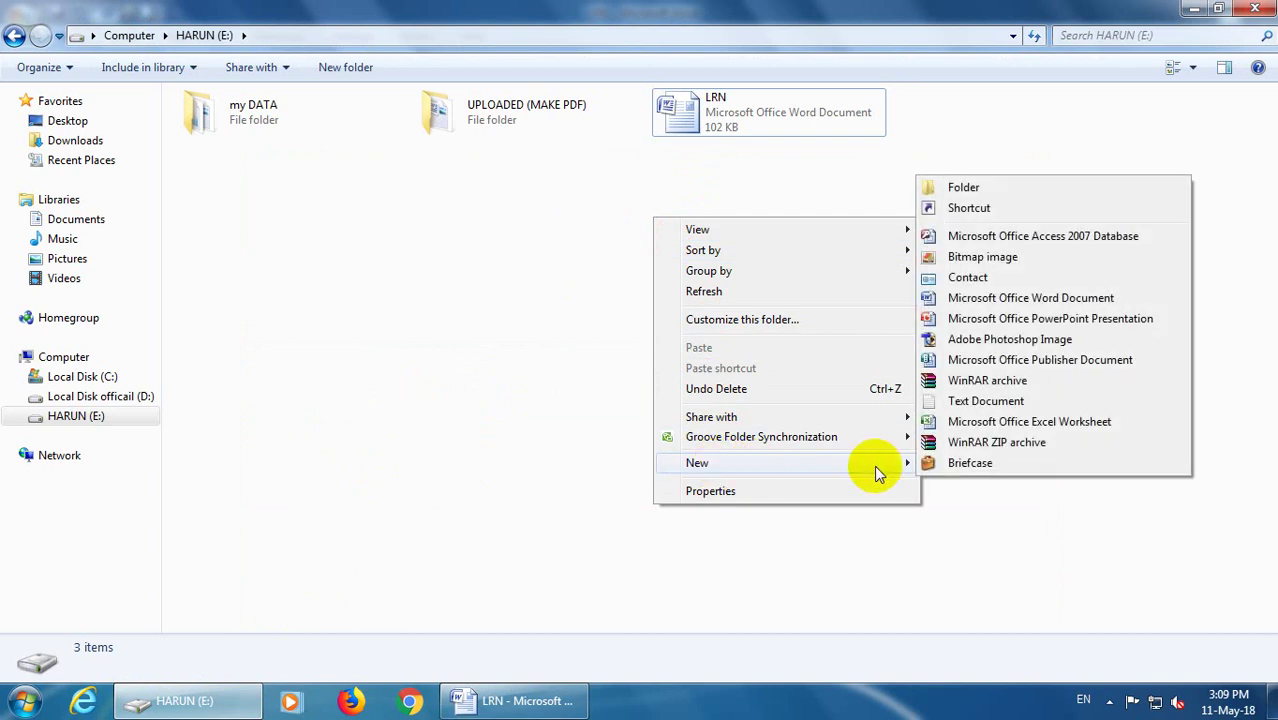
{"action": "left_click", "coordinate": [1144, 306]}
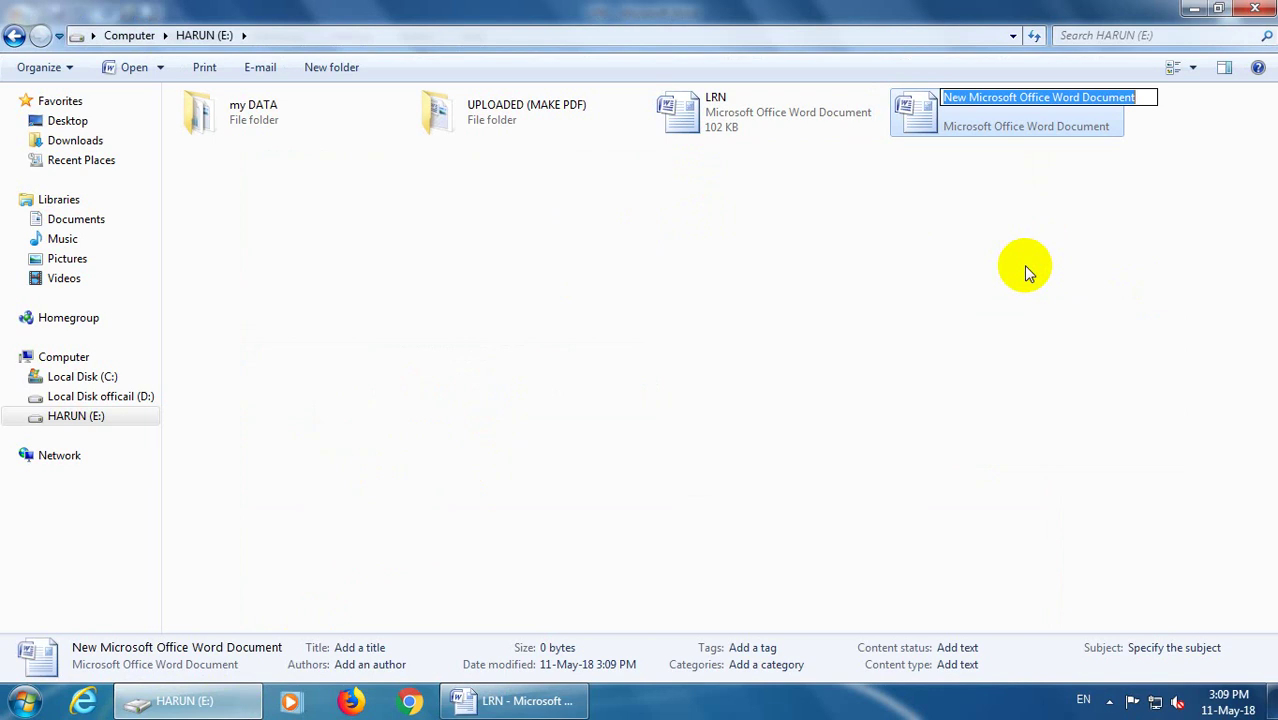
Step: Name the new file 'Name Plate' and open it in Word
{"action": "type", "text": "Nad"}
{"action": "key", "text": "BackSpace"}
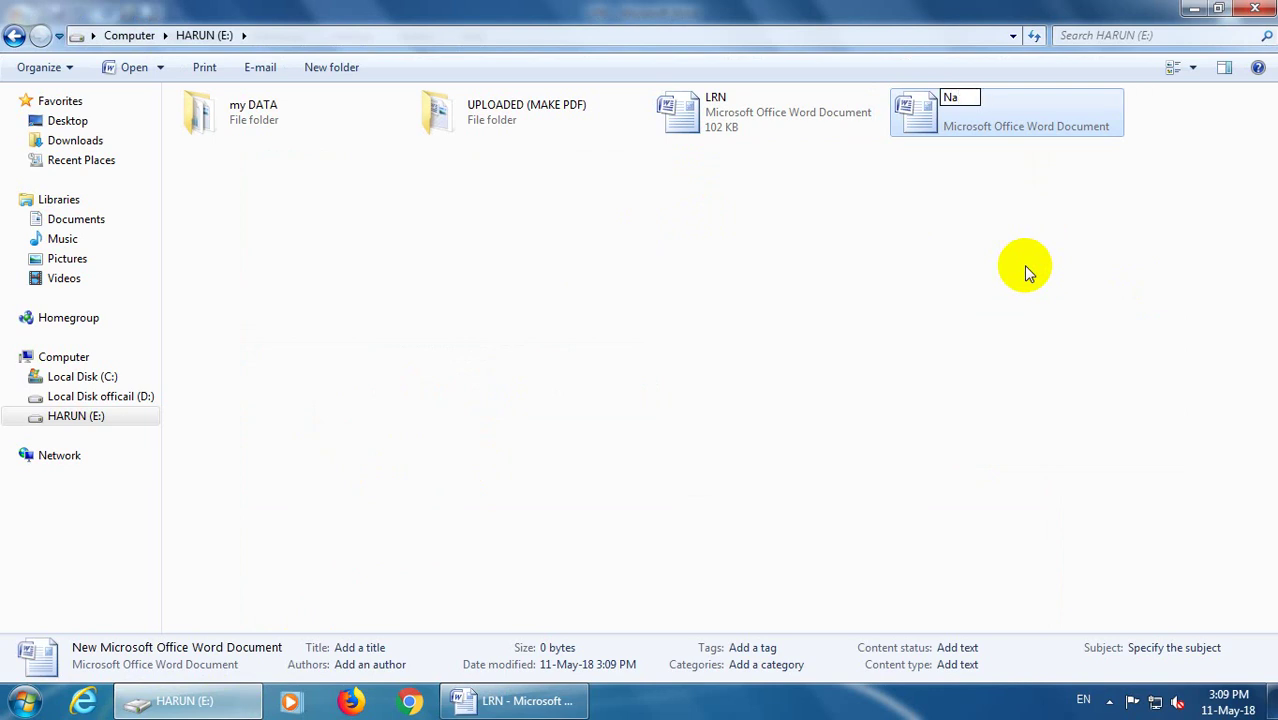
{"action": "type", "text": "me Plate"}
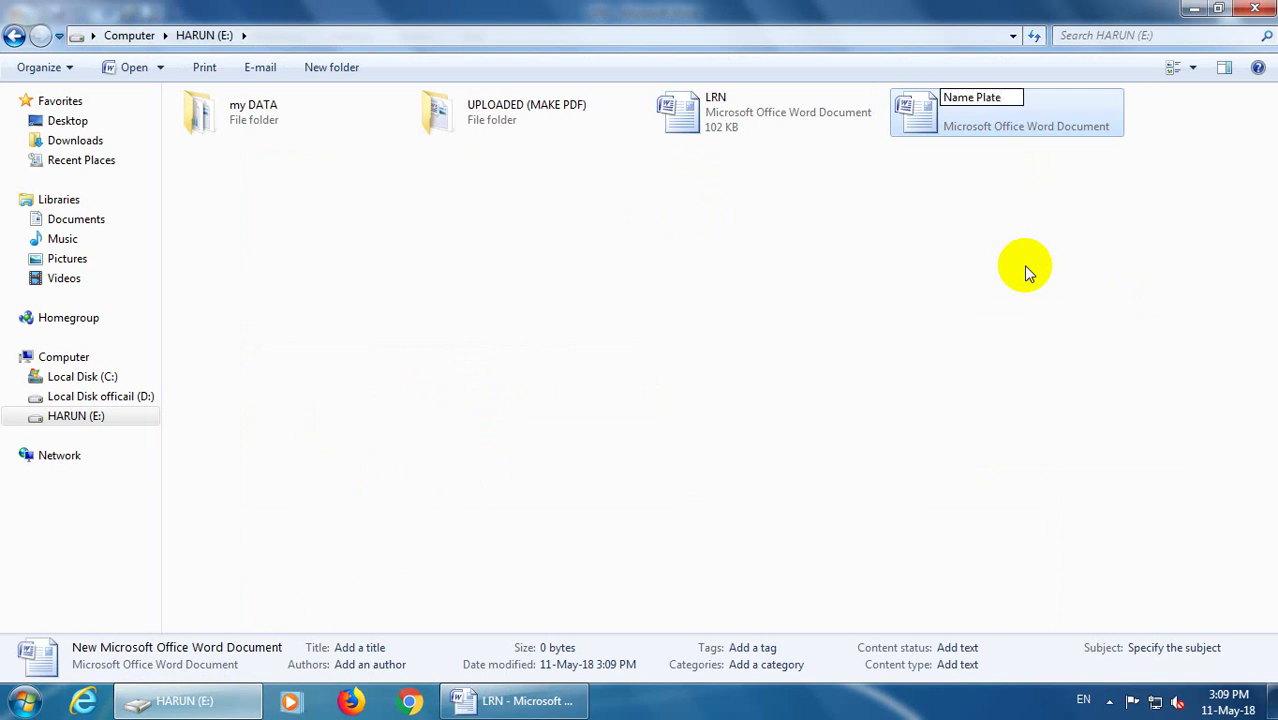
{"action": "left_click", "coordinate": [913, 106]}
{"action": "right_click", "coordinate": [920, 108]}
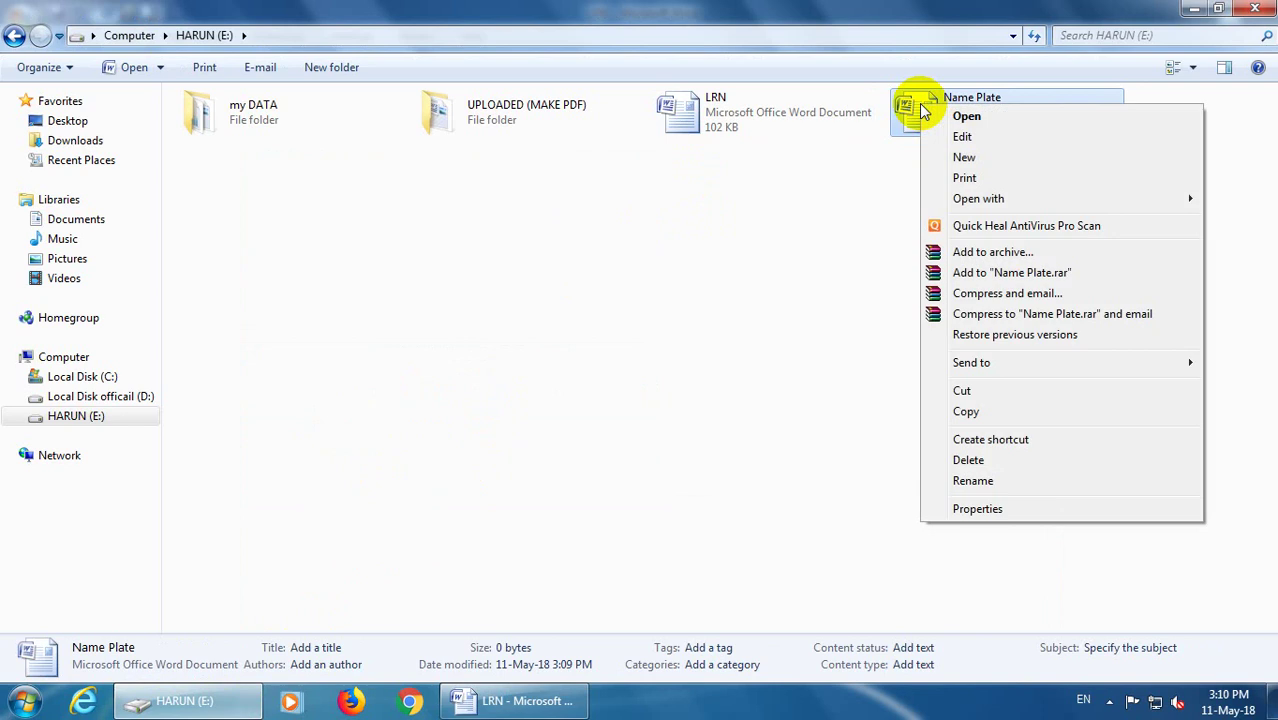
{"action": "left_click", "coordinate": [982, 117]}
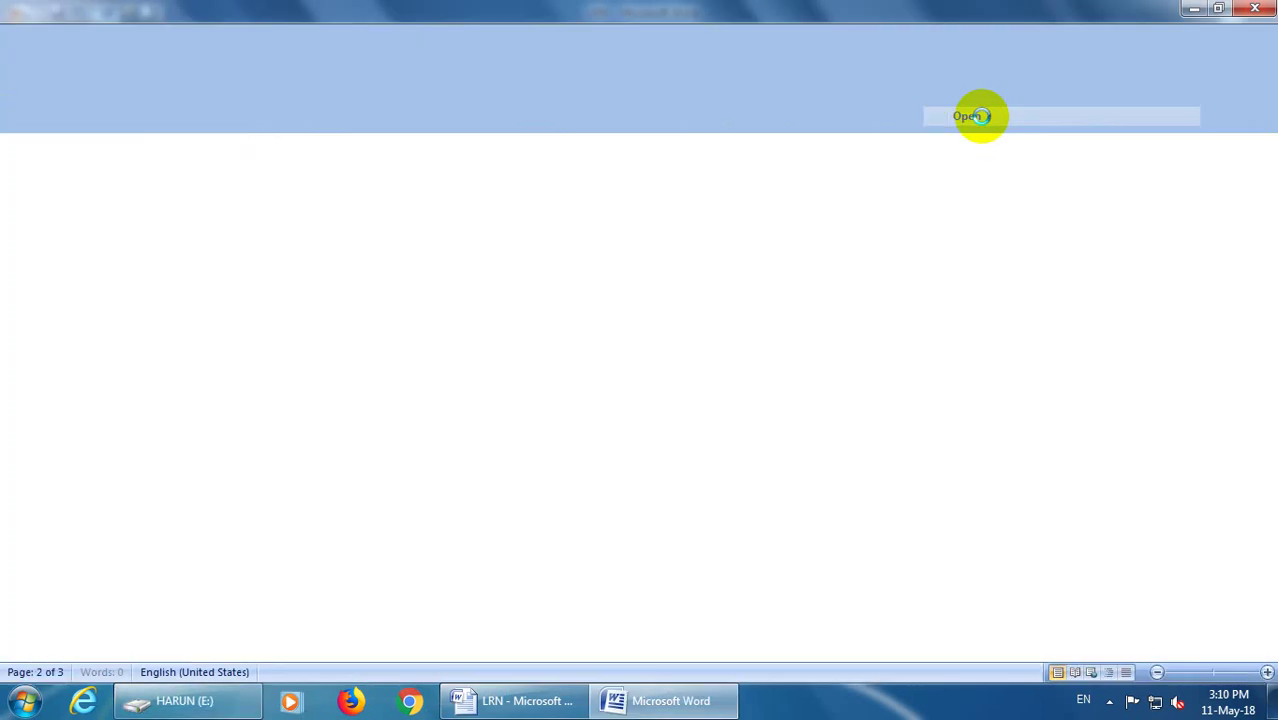
Step: Zoom the page view to 110% and show the Page Layout ribbon
{"action": "left_click", "coordinate": [1268, 676]}
{"action": "left_click", "coordinate": [1268, 676]}
{"action": "left_click", "coordinate": [1268, 676]}
{"action": "left_click", "coordinate": [1268, 676]}
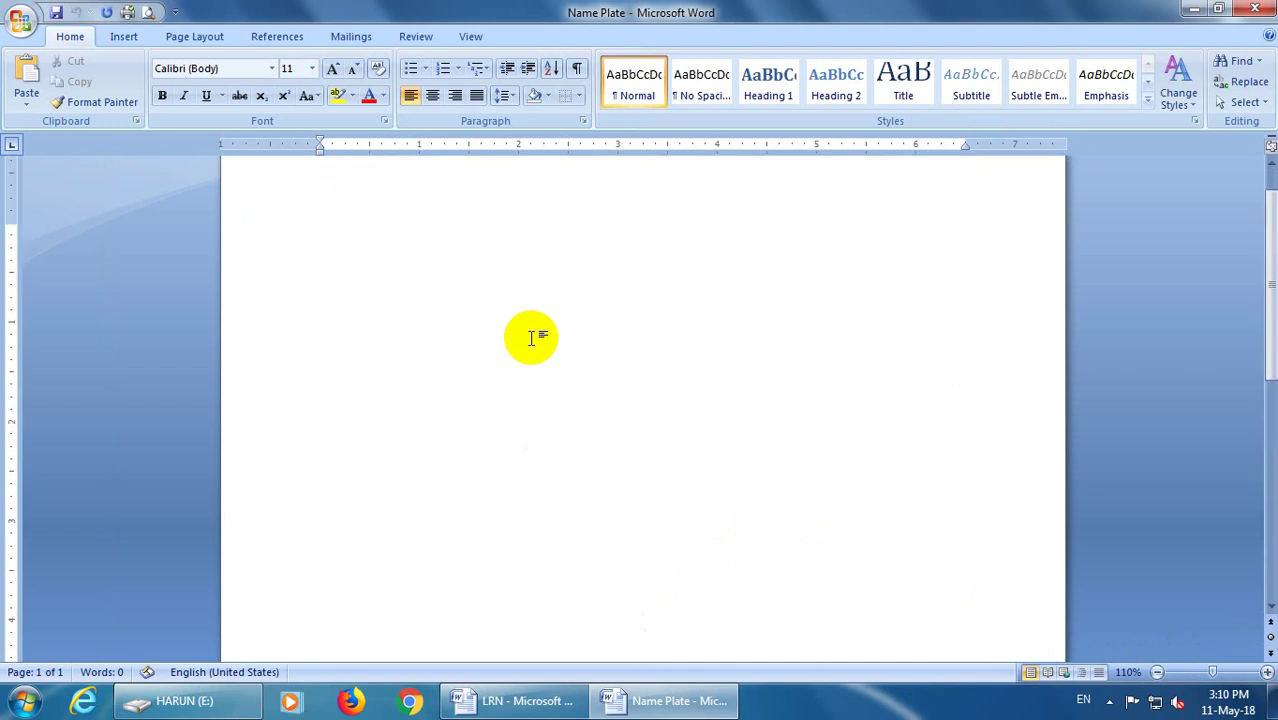
{"action": "left_click", "coordinate": [136, 38]}
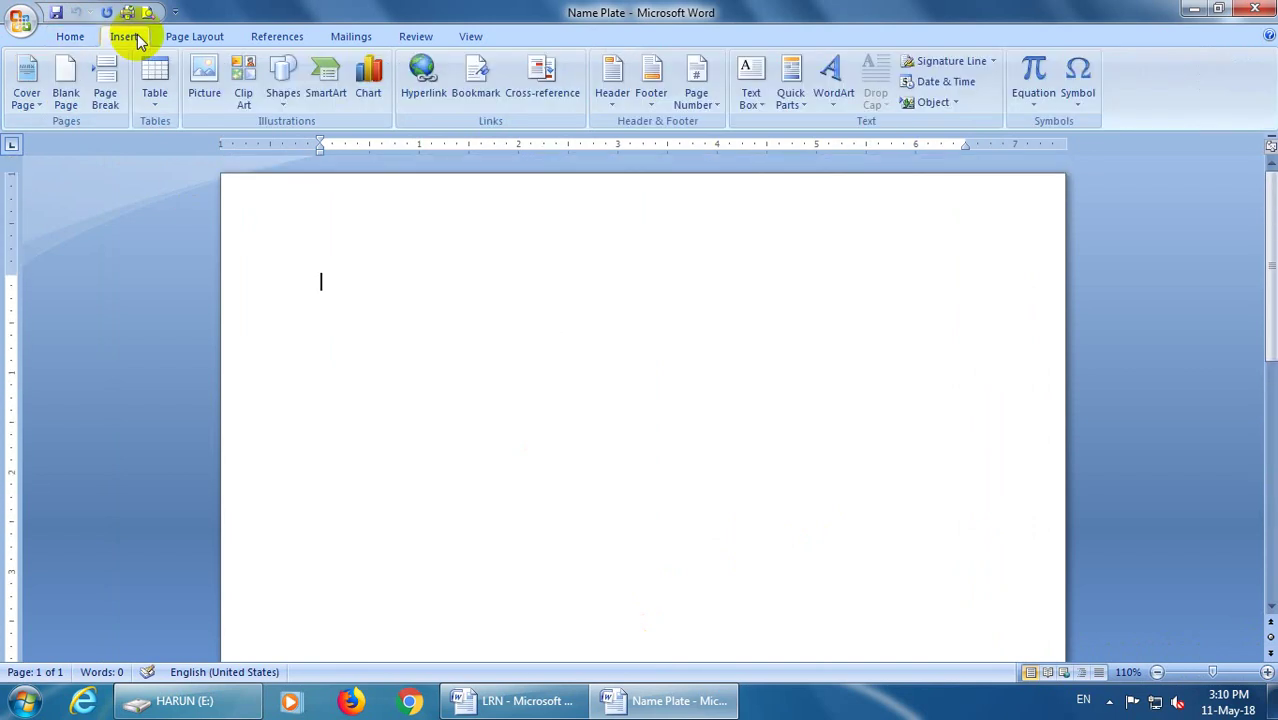
{"action": "left_click", "coordinate": [205, 40]}
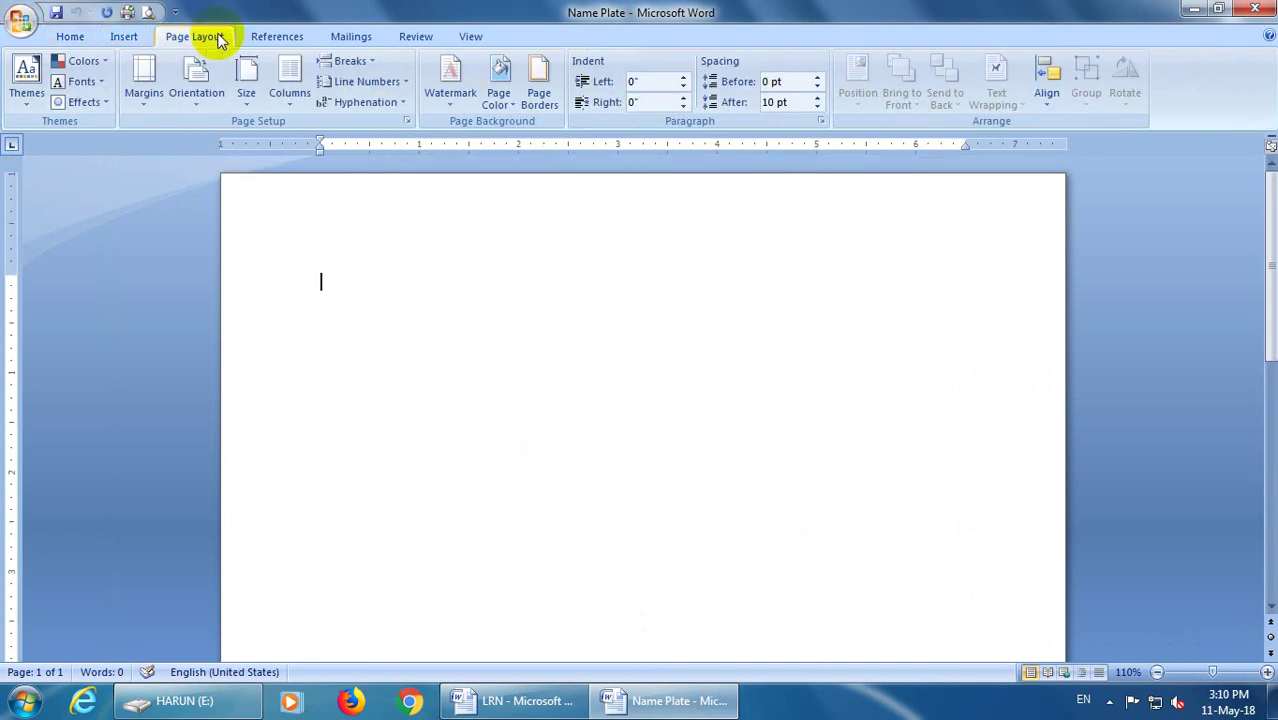
{"action": "double_click", "coordinate": [181, 40]}
{"action": "double_click", "coordinate": [179, 35]}
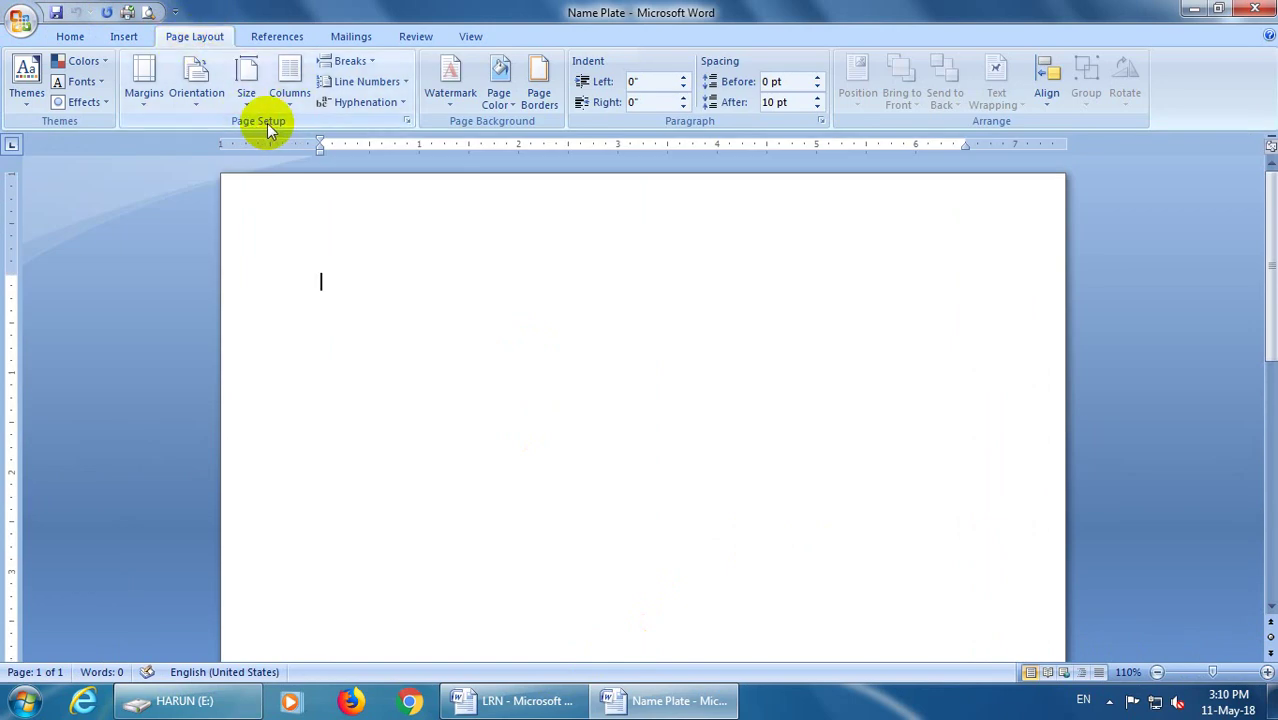
Step: In Page Setup, lower the top margin to 0.2 inches
{"action": "left_click", "coordinate": [407, 121]}
{"action": "left_click", "coordinate": [582, 176]}
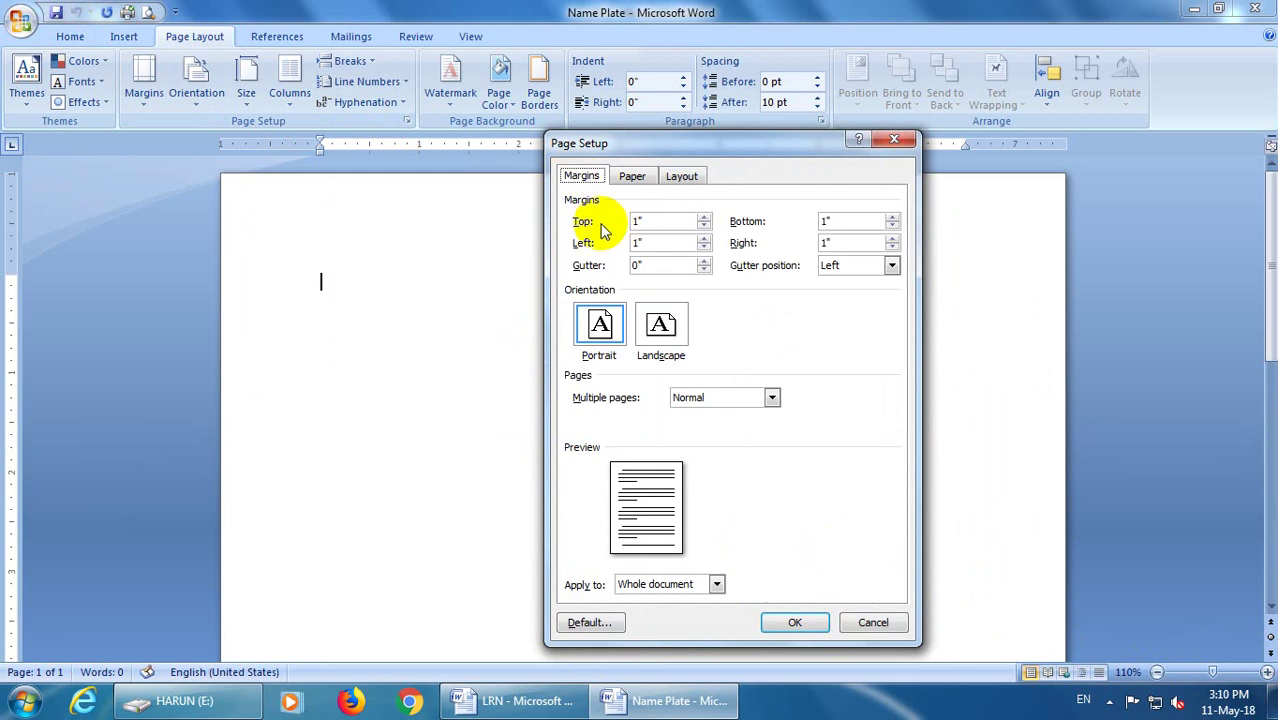
{"action": "left_click_drag", "start_coordinate": [646, 221], "coordinate": [608, 225]}
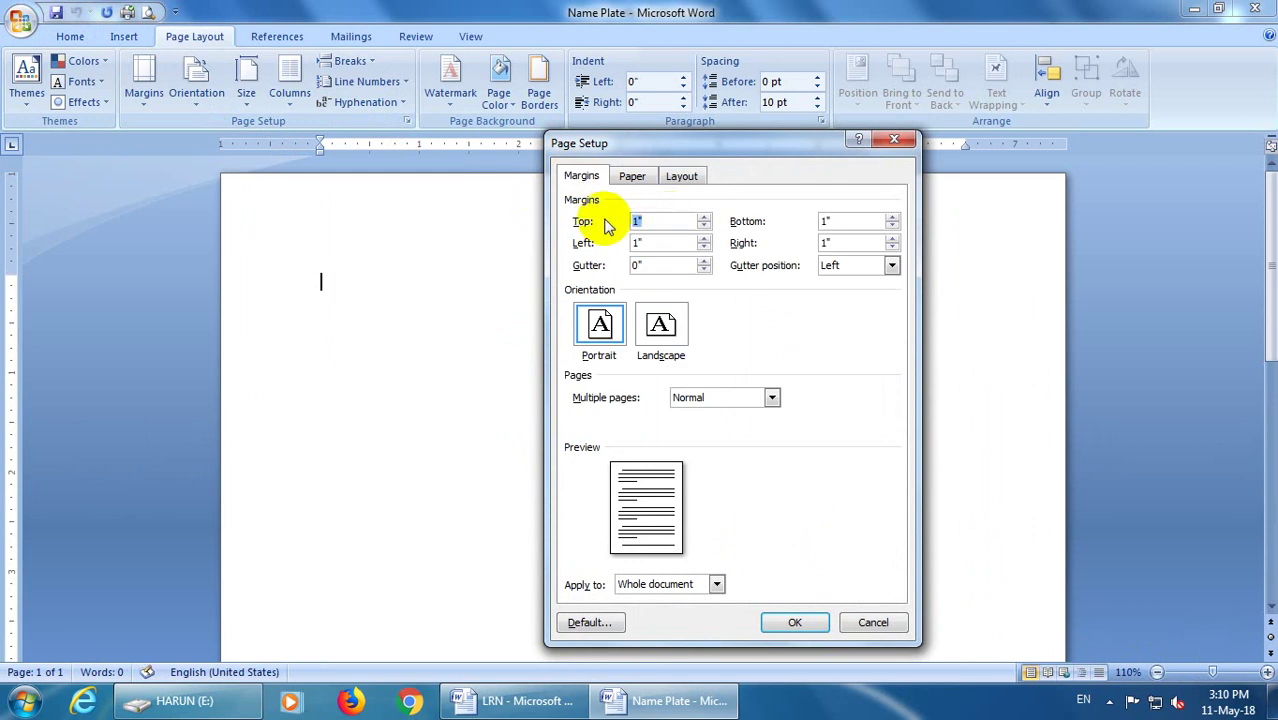
{"action": "left_click", "coordinate": [704, 227]}
{"action": "left_click", "coordinate": [704, 227]}
{"action": "left_click", "coordinate": [704, 227]}
{"action": "left_click", "coordinate": [704, 227]}
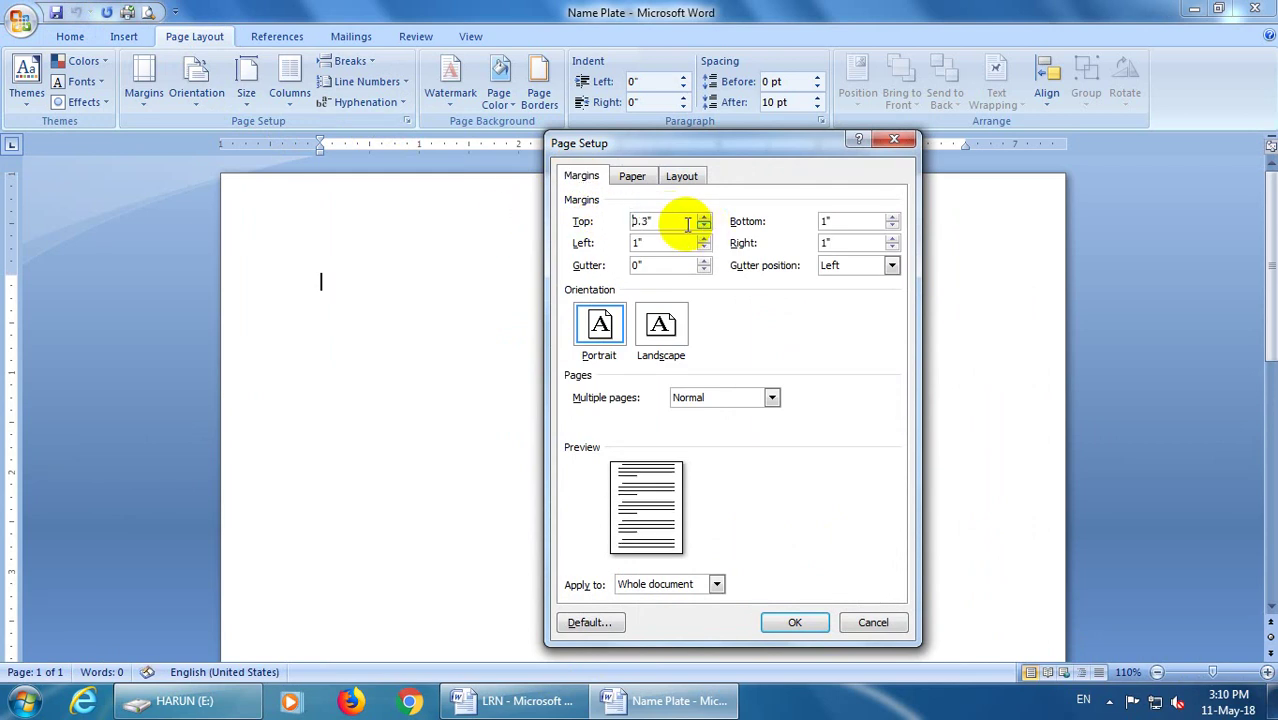
{"action": "left_click", "coordinate": [704, 227]}
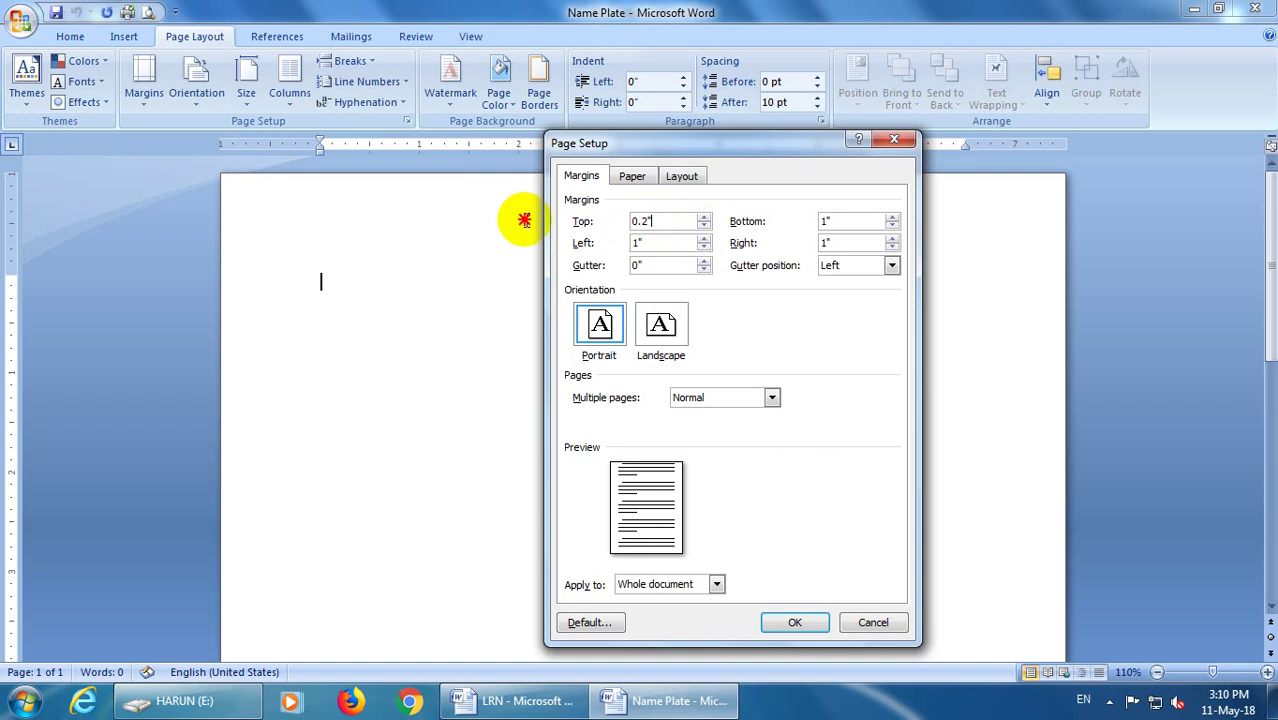
Step: Copy 0.2" into the bottom, left and right margins and choose Landscape orientation
{"action": "double_click", "coordinate": [649, 222]}
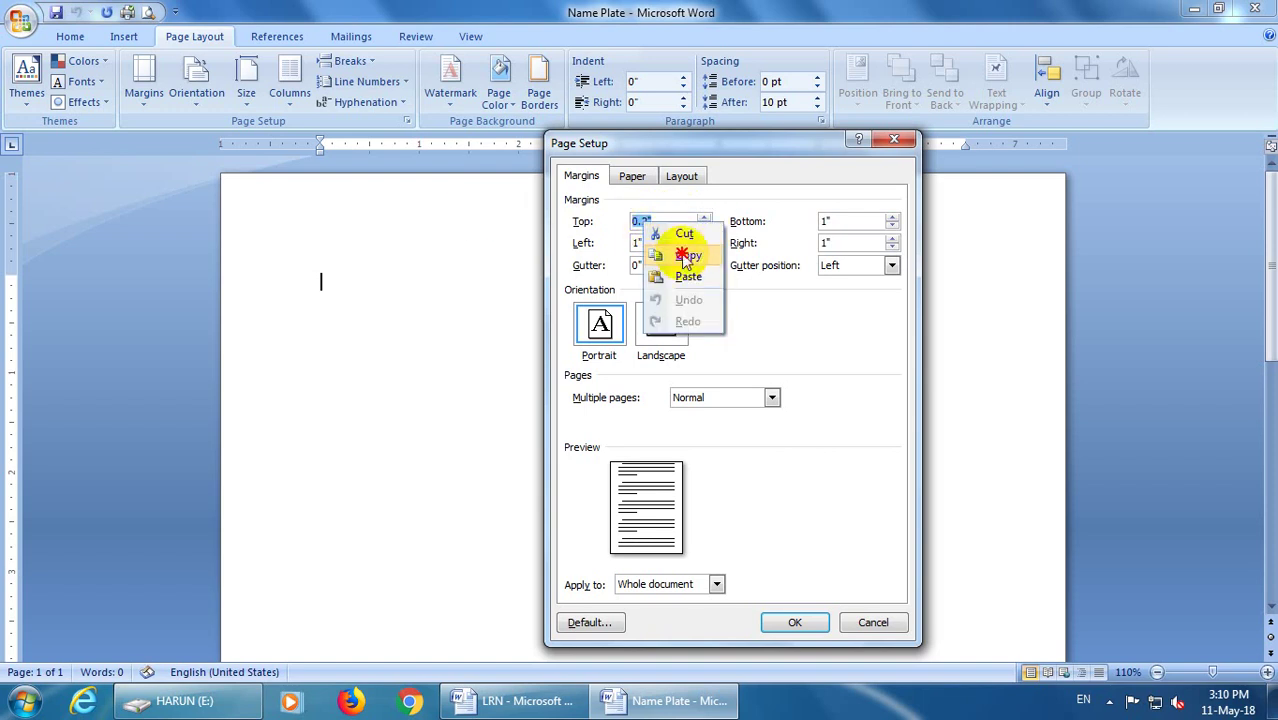
{"action": "left_click", "coordinate": [660, 255]}
{"action": "double_click", "coordinate": [823, 222]}
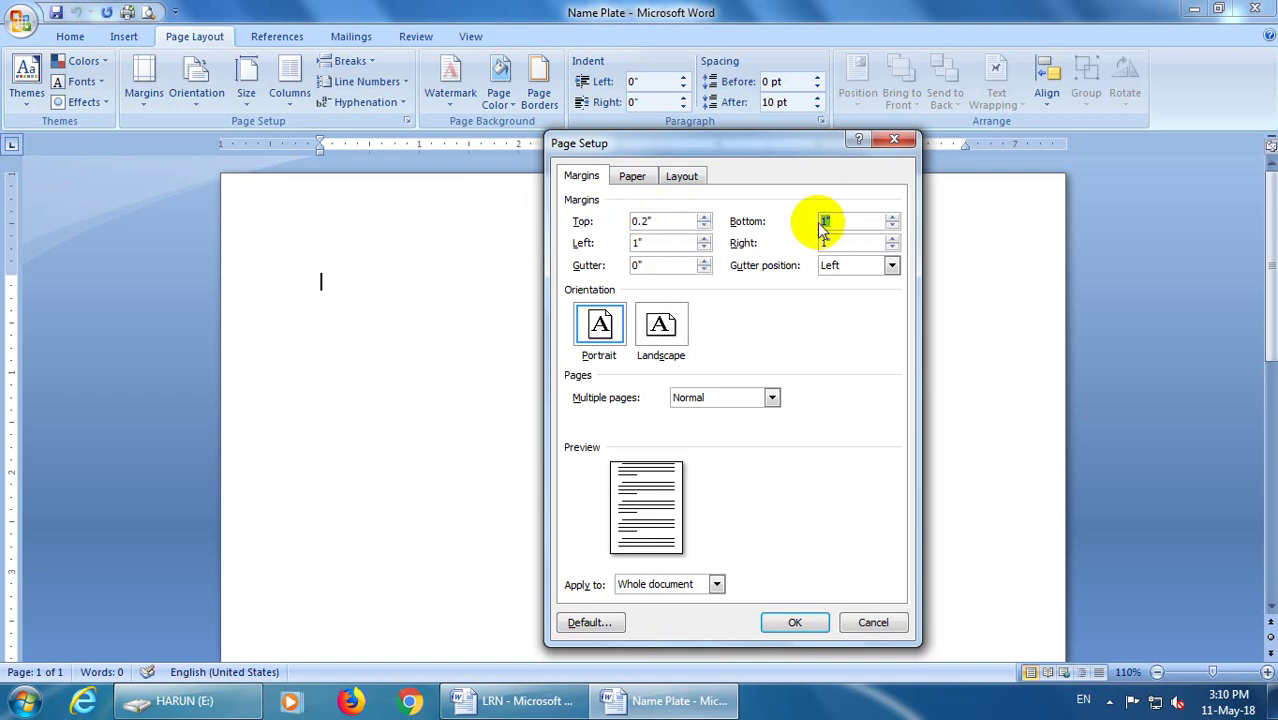
{"action": "right_click", "coordinate": [826, 221]}
{"action": "left_click", "coordinate": [885, 264]}
{"action": "double_click", "coordinate": [655, 243]}
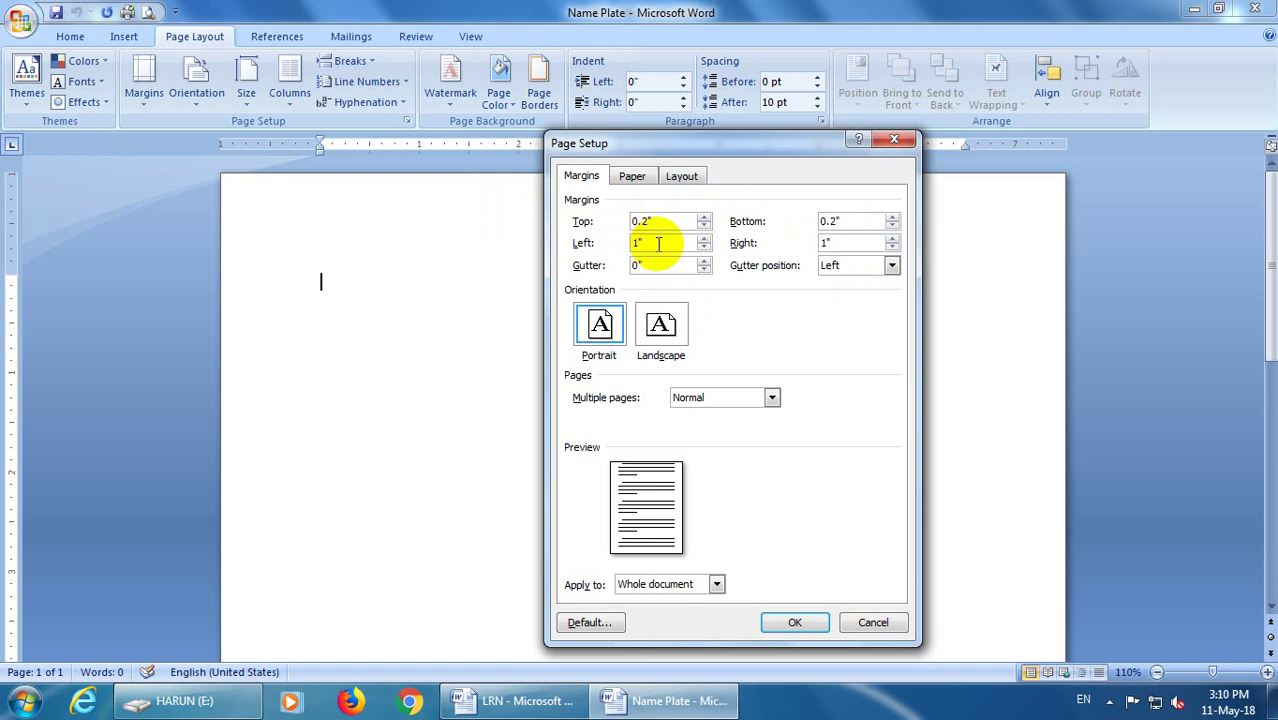
{"action": "right_click", "coordinate": [638, 243]}
{"action": "left_click", "coordinate": [660, 284]}
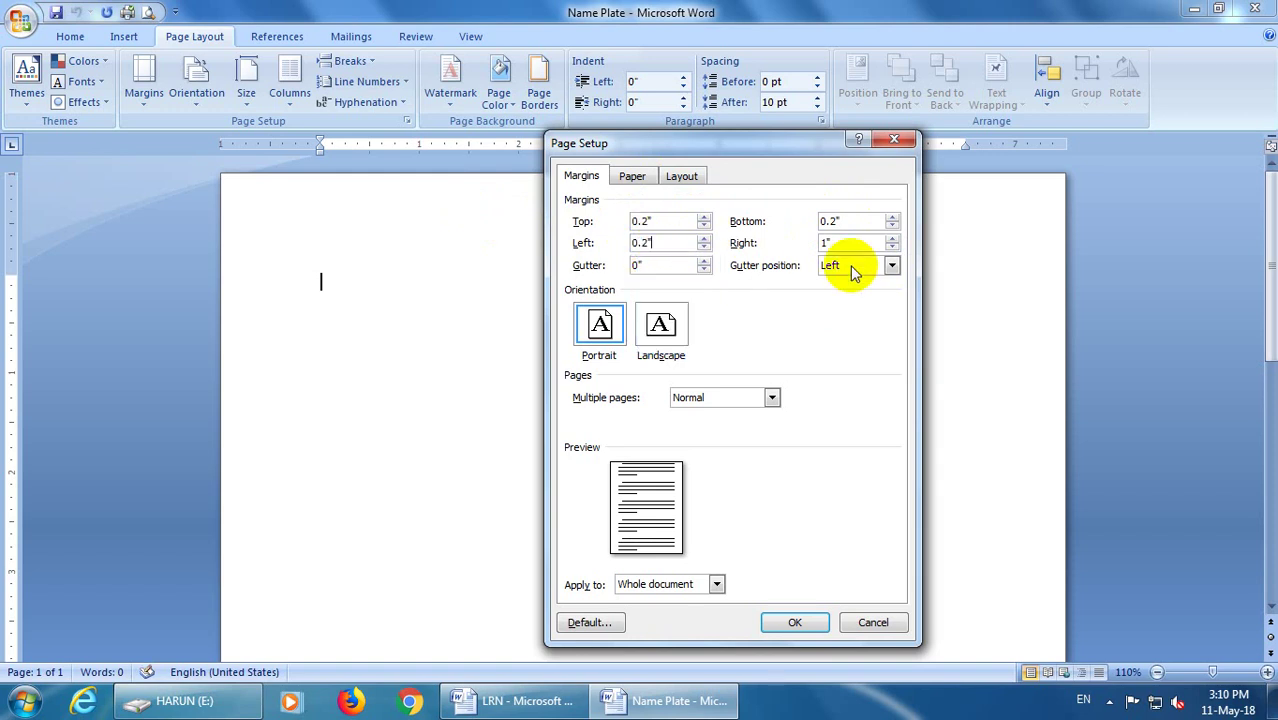
{"action": "double_click", "coordinate": [838, 243]}
{"action": "right_click", "coordinate": [824, 243]}
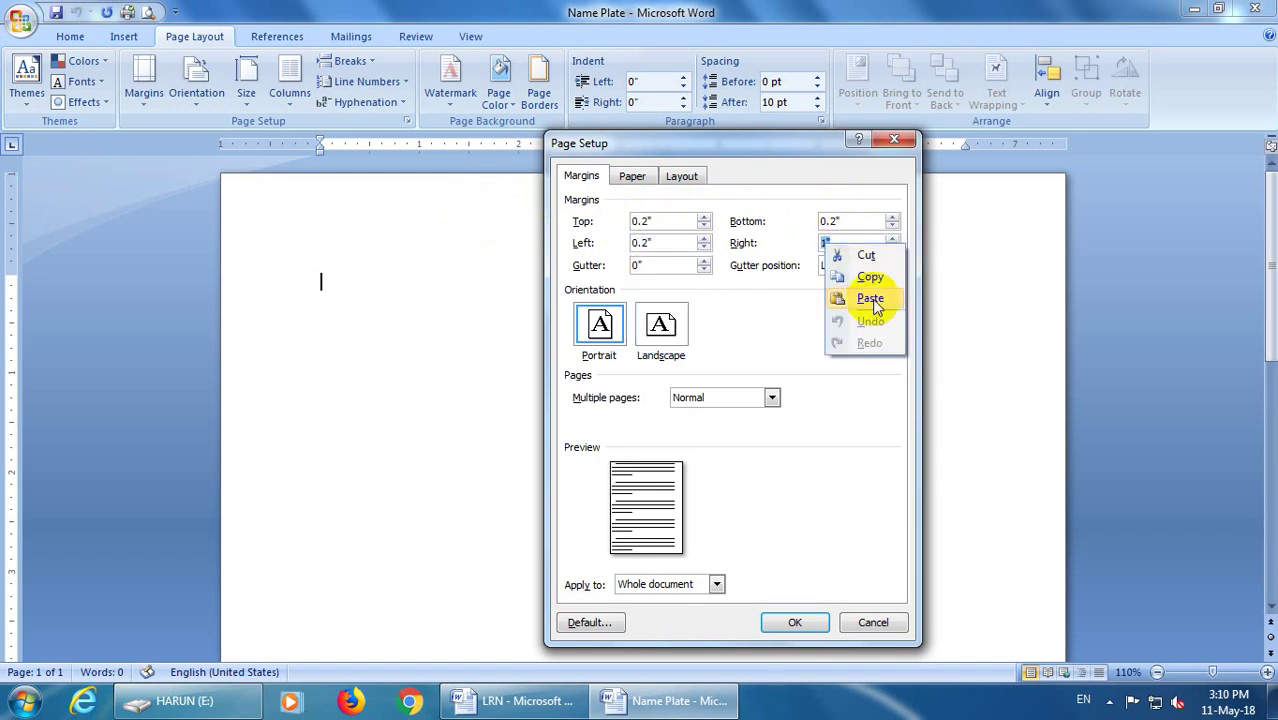
{"action": "left_click", "coordinate": [868, 294]}
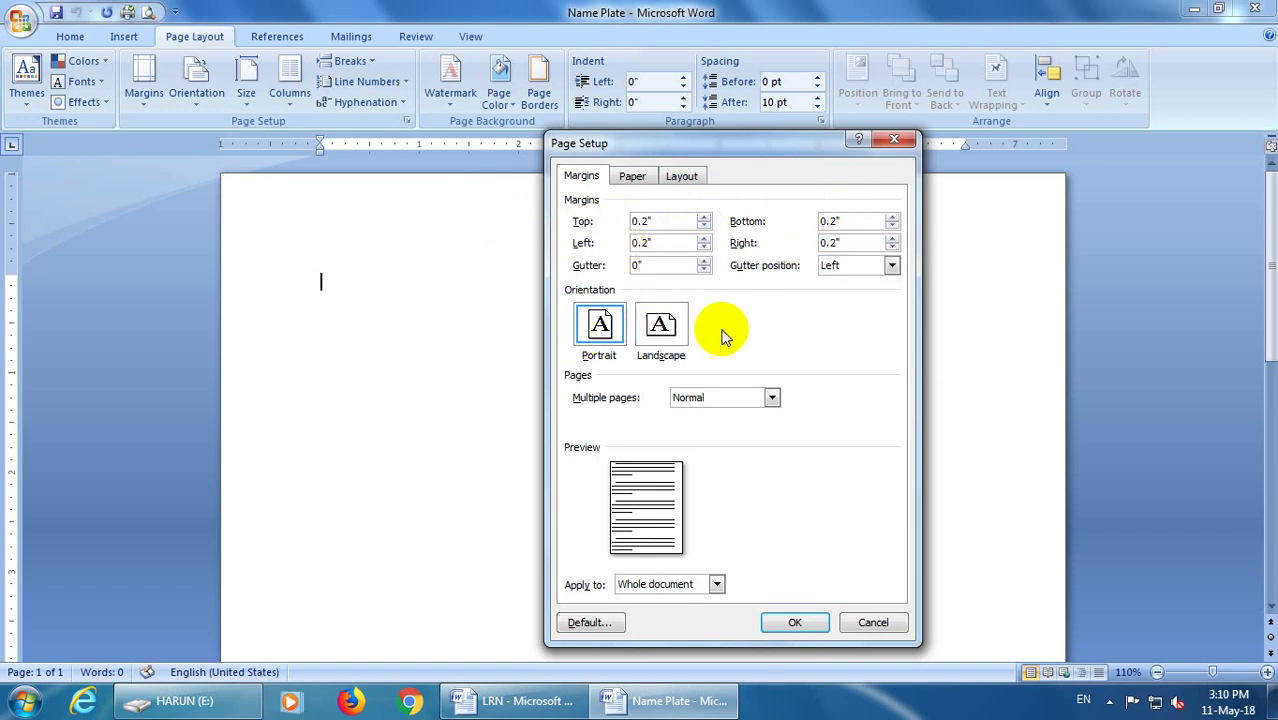
{"action": "left_click", "coordinate": [658, 325]}
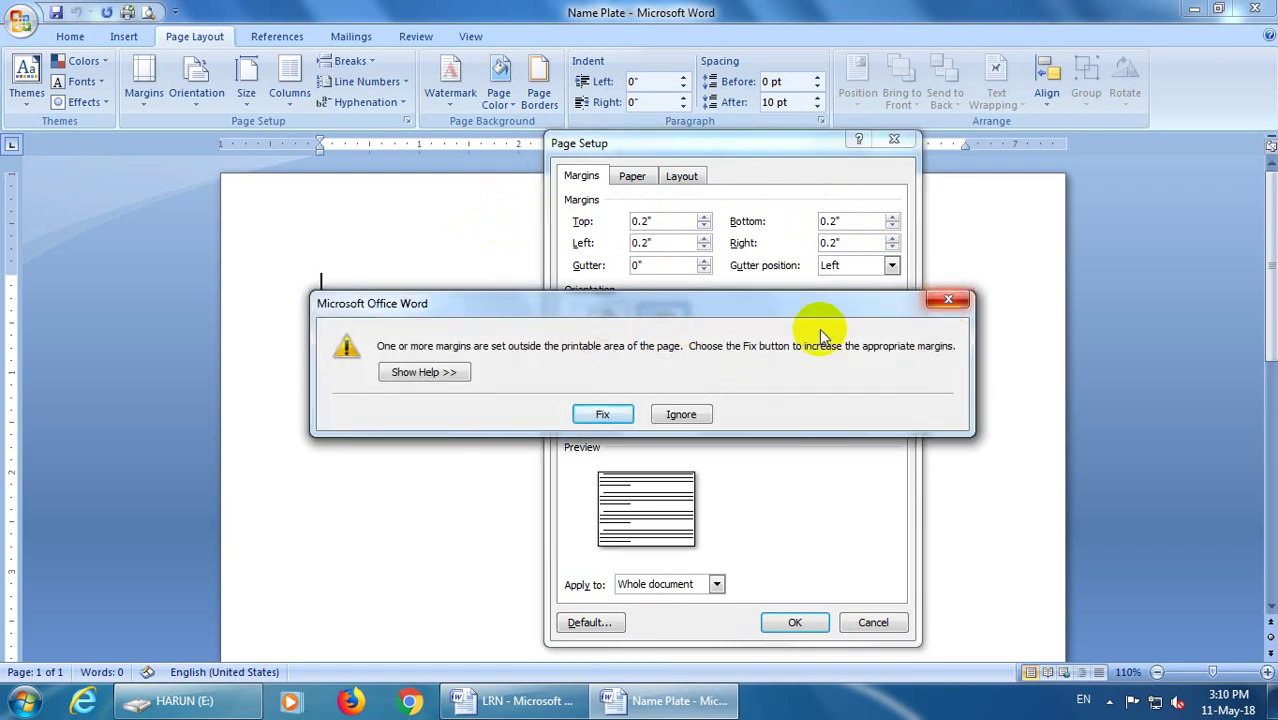
Step: Apply the 0.2" landscape margins, zoom to 70% and check the page in Print Preview
{"action": "left_click", "coordinate": [946, 303]}
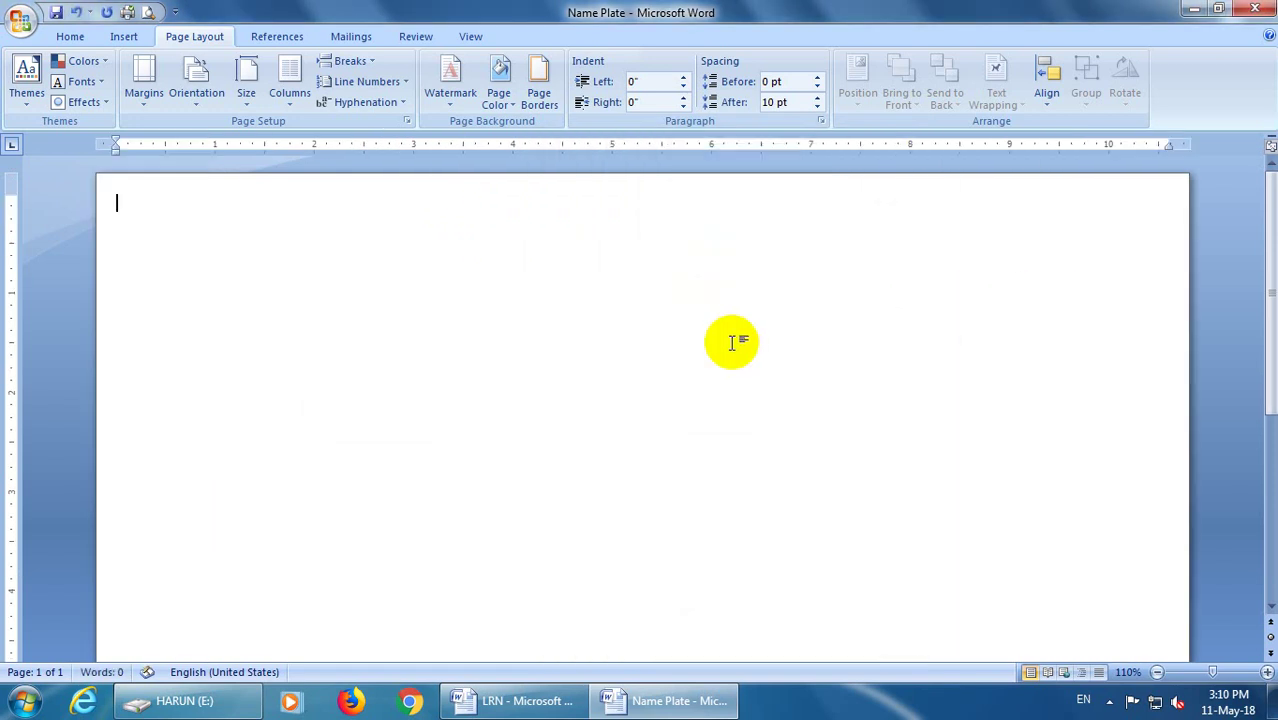
{"action": "left_click", "coordinate": [1157, 672]}
{"action": "left_click", "coordinate": [1157, 672]}
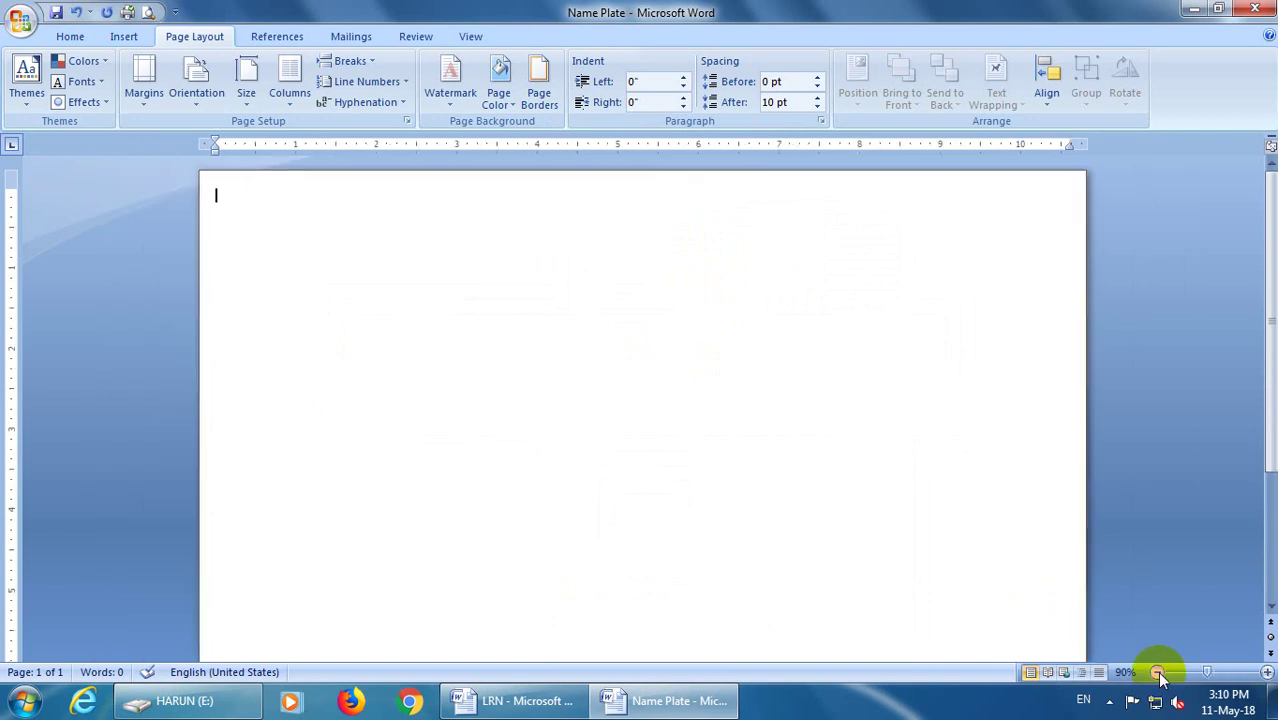
{"action": "left_click", "coordinate": [1157, 672]}
{"action": "left_click", "coordinate": [1157, 672]}
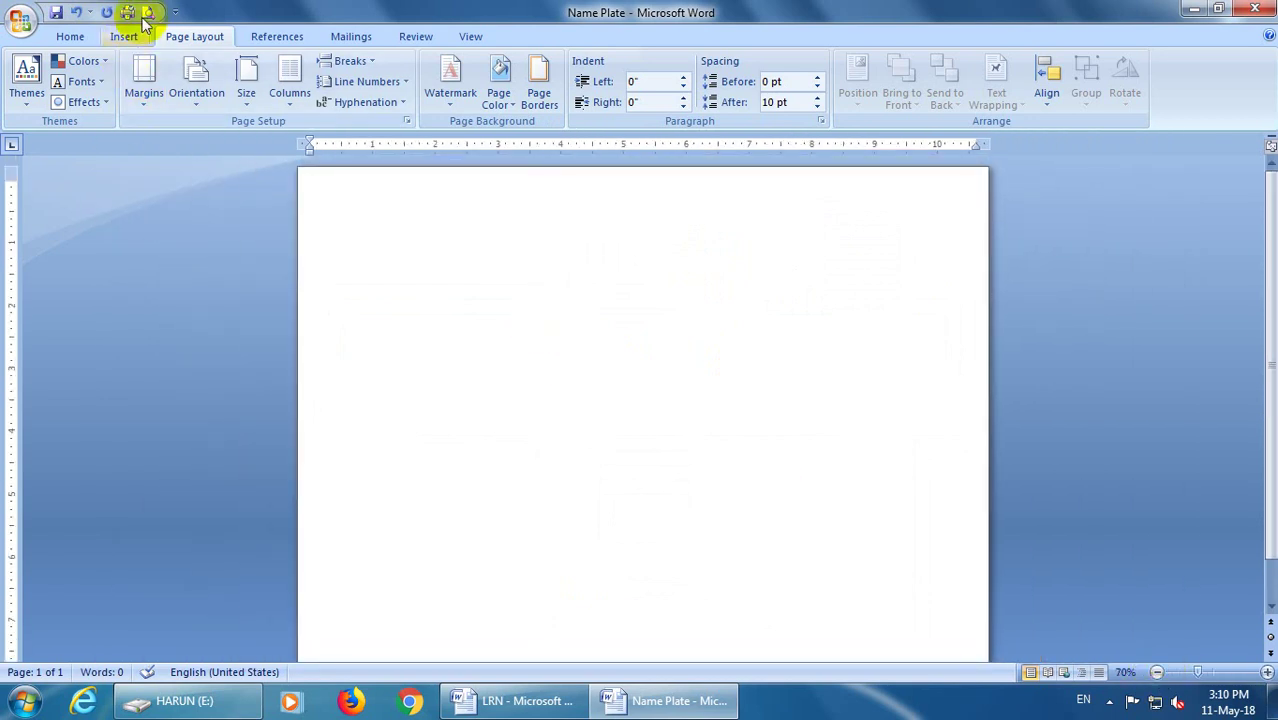
{"action": "left_click", "coordinate": [148, 12]}
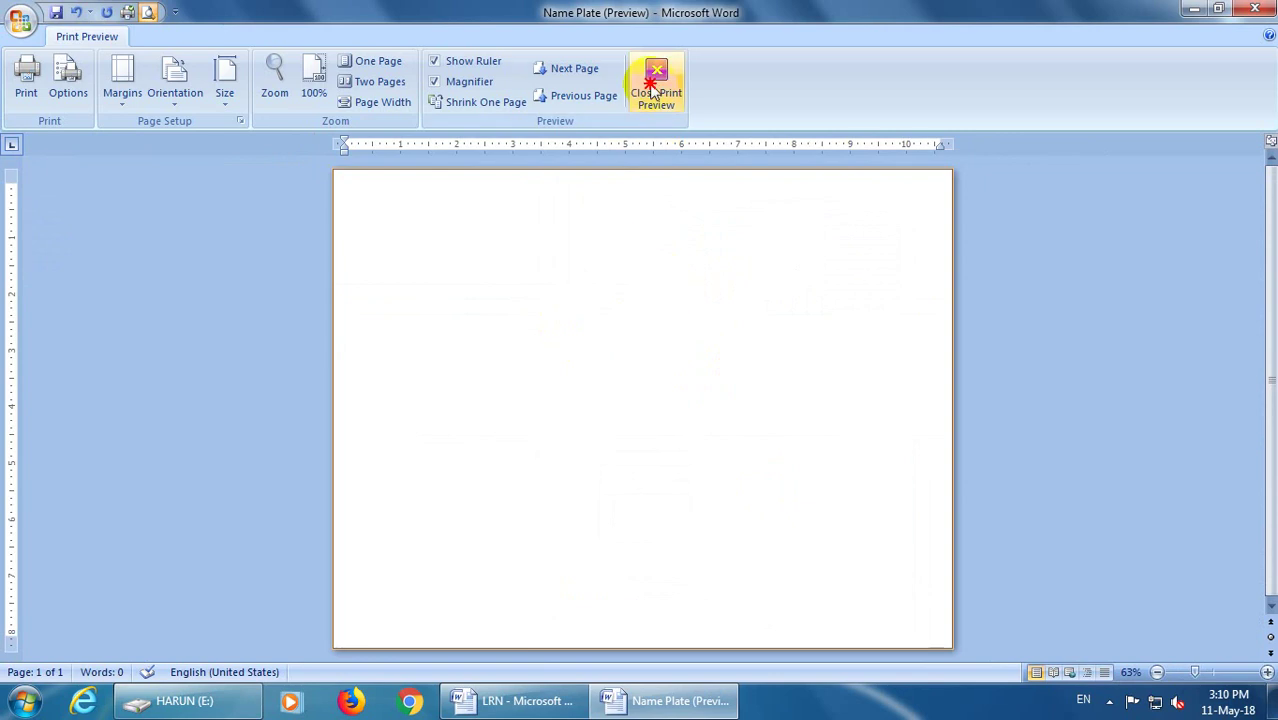
{"action": "left_click", "coordinate": [656, 85]}
Step: Set the paper size to A4 (11.69 × 8.27 inches) in Page Setup
{"action": "left_click", "coordinate": [407, 120]}
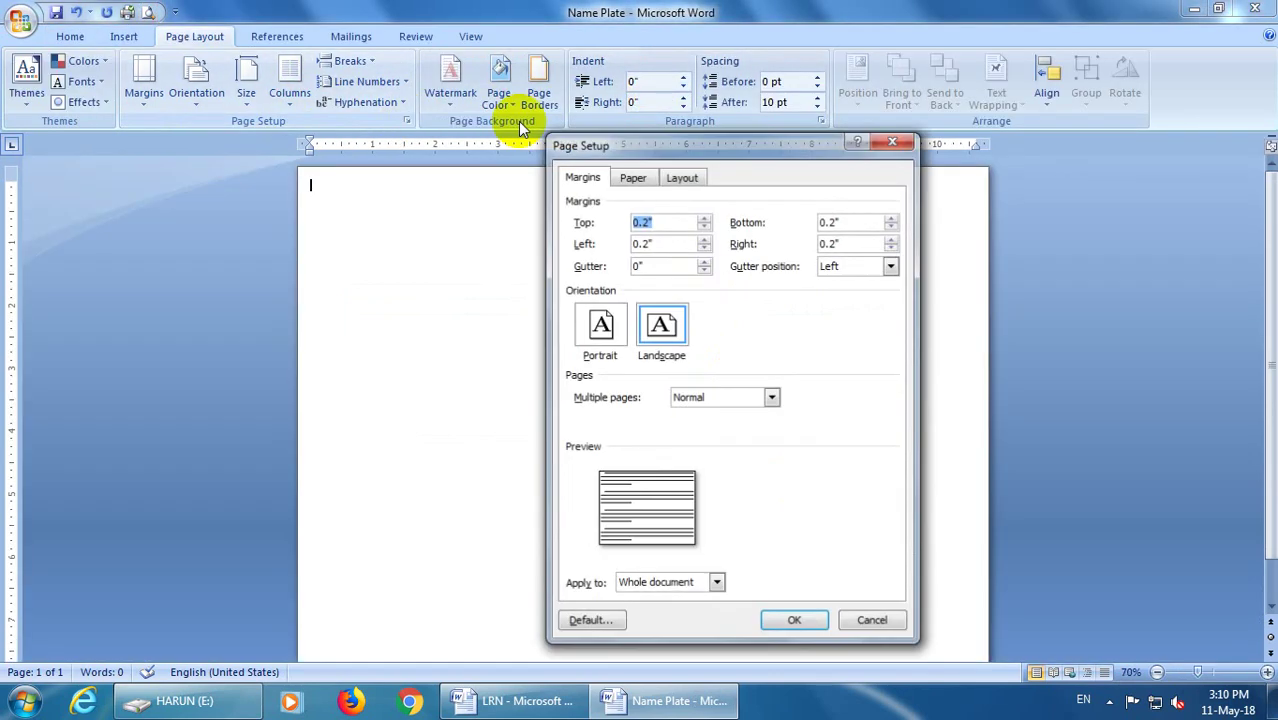
{"action": "left_click", "coordinate": [632, 176]}
{"action": "left_click", "coordinate": [600, 222]}
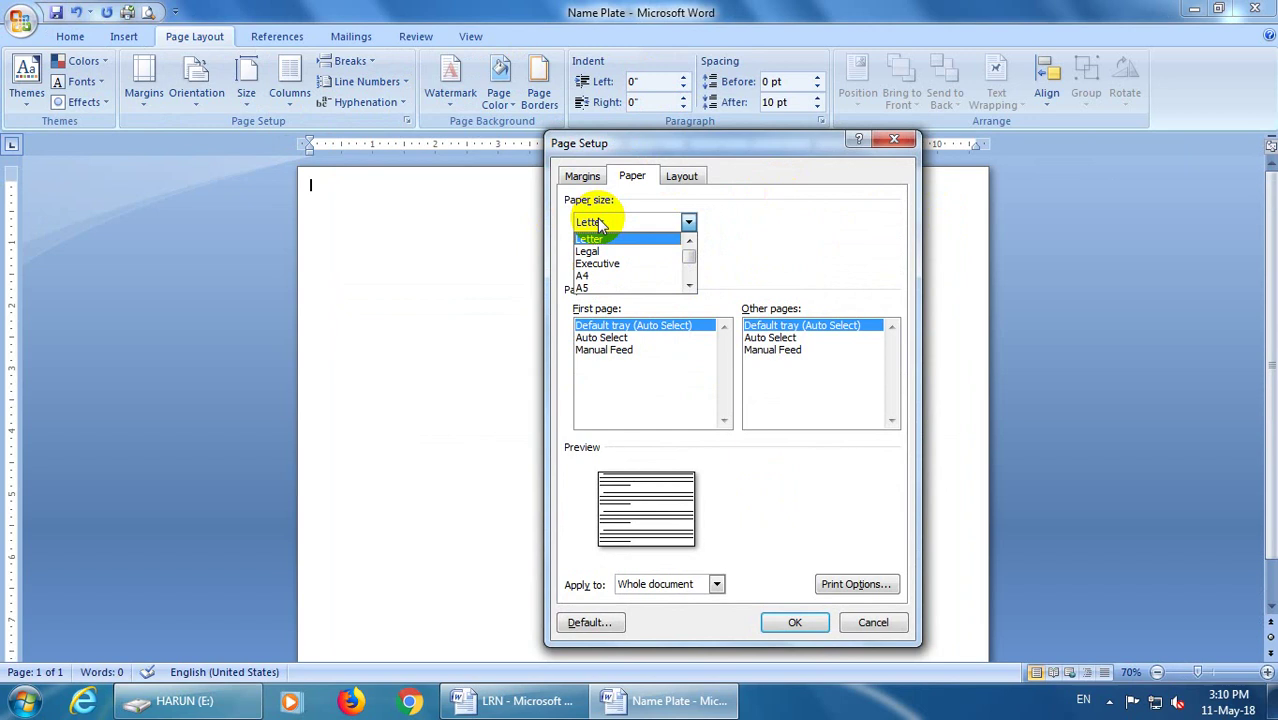
{"action": "left_click", "coordinate": [590, 275]}
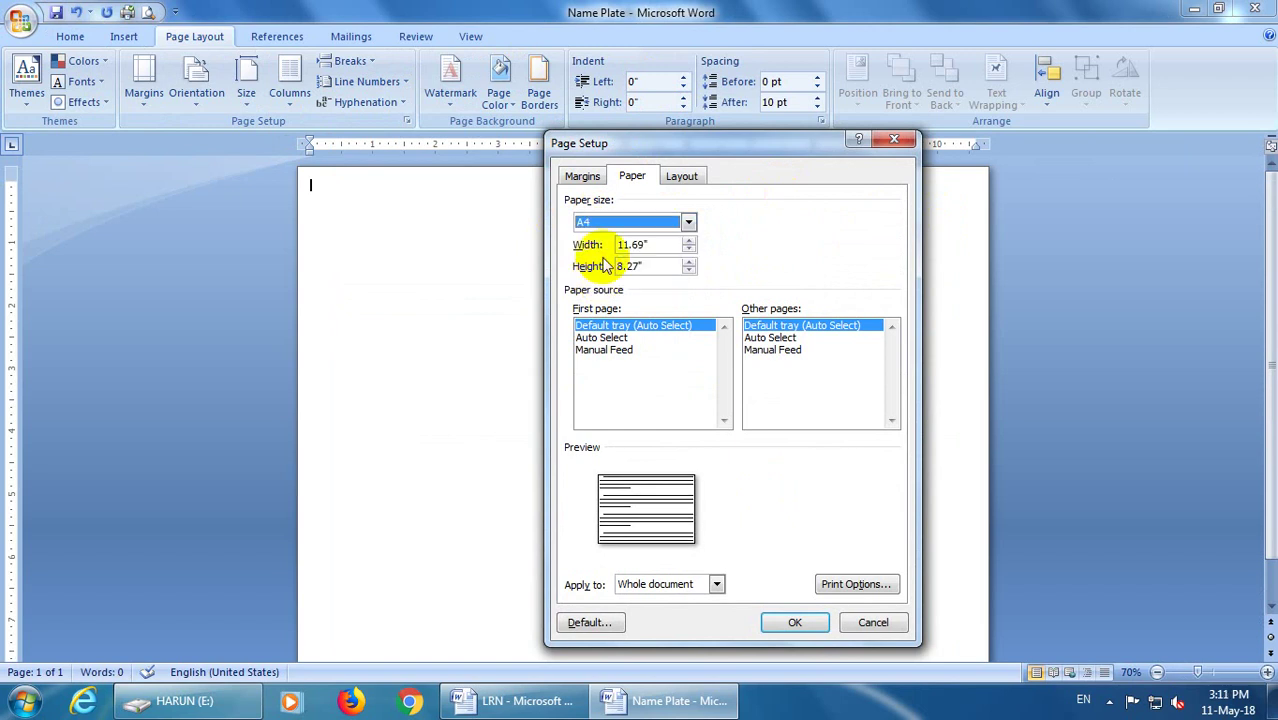
{"action": "left_click", "coordinate": [788, 621]}
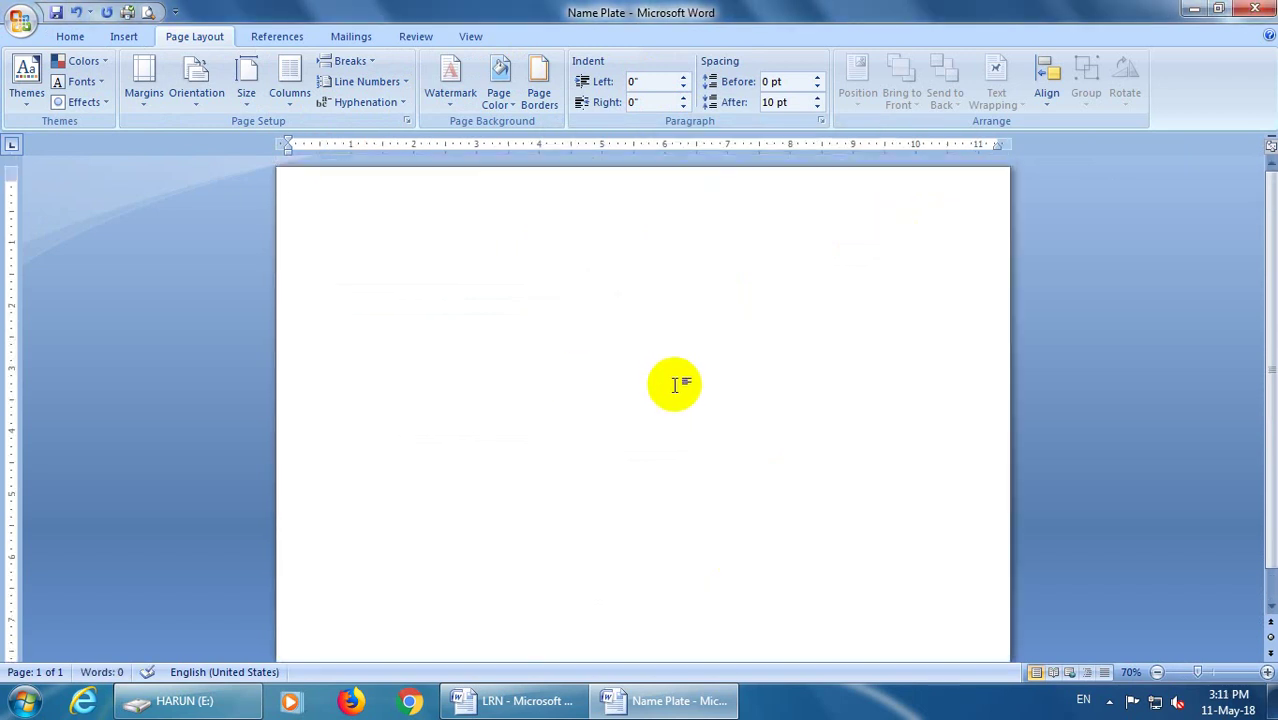
Step: Insert a one-row, seven-column table at the top of the page
{"action": "scroll", "coordinate": [675, 385], "scroll_direction": "down", "scroll_amount": 1}
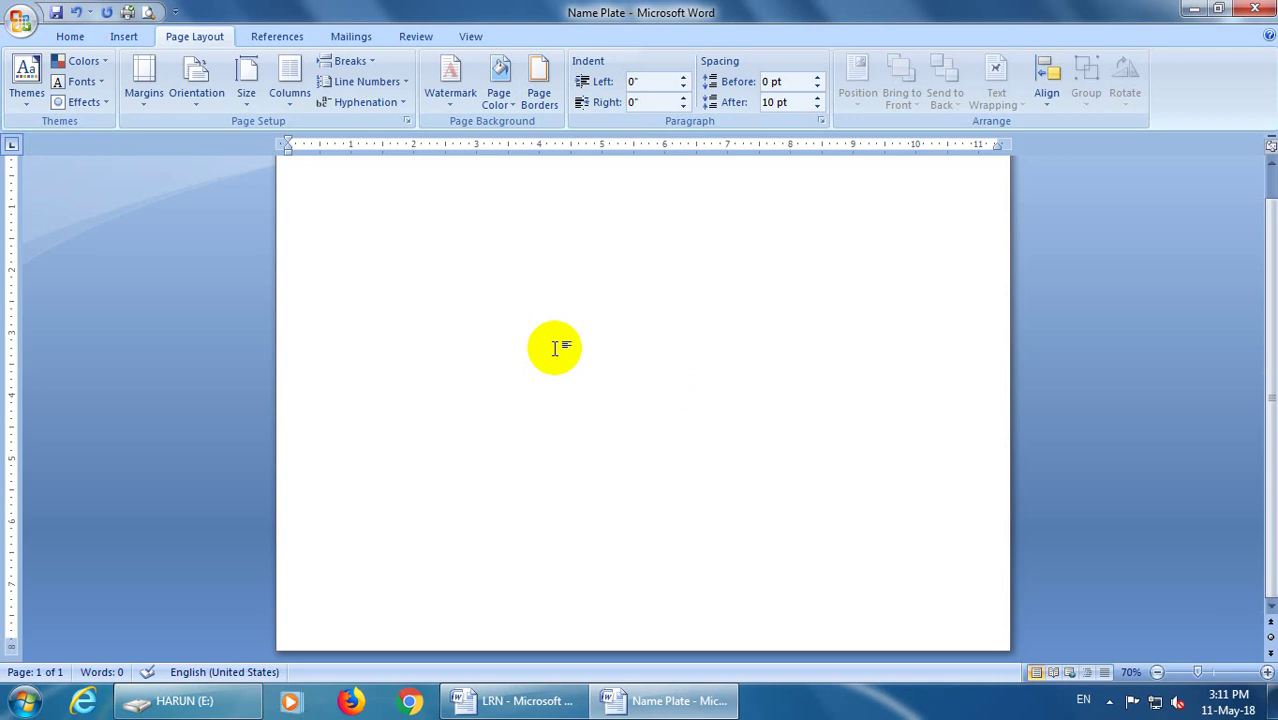
{"action": "left_click", "coordinate": [121, 38]}
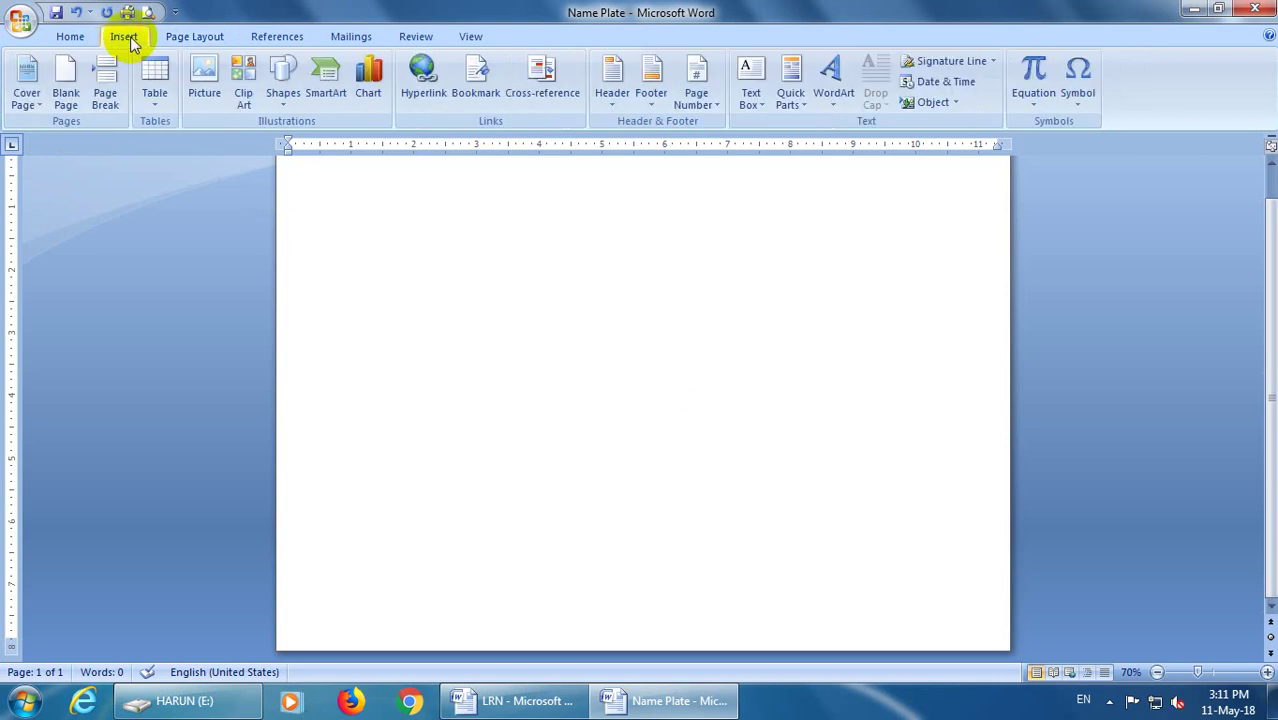
{"action": "left_click", "coordinate": [152, 104]}
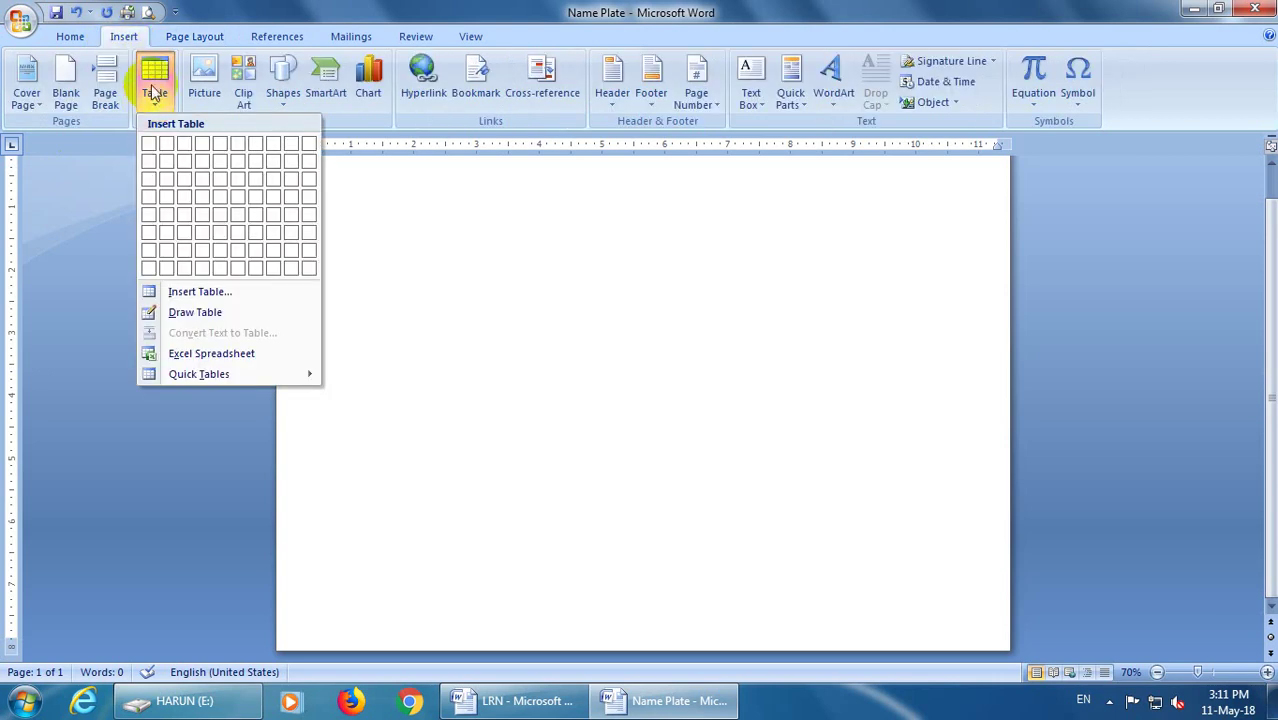
{"action": "left_click", "coordinate": [136, 42]}
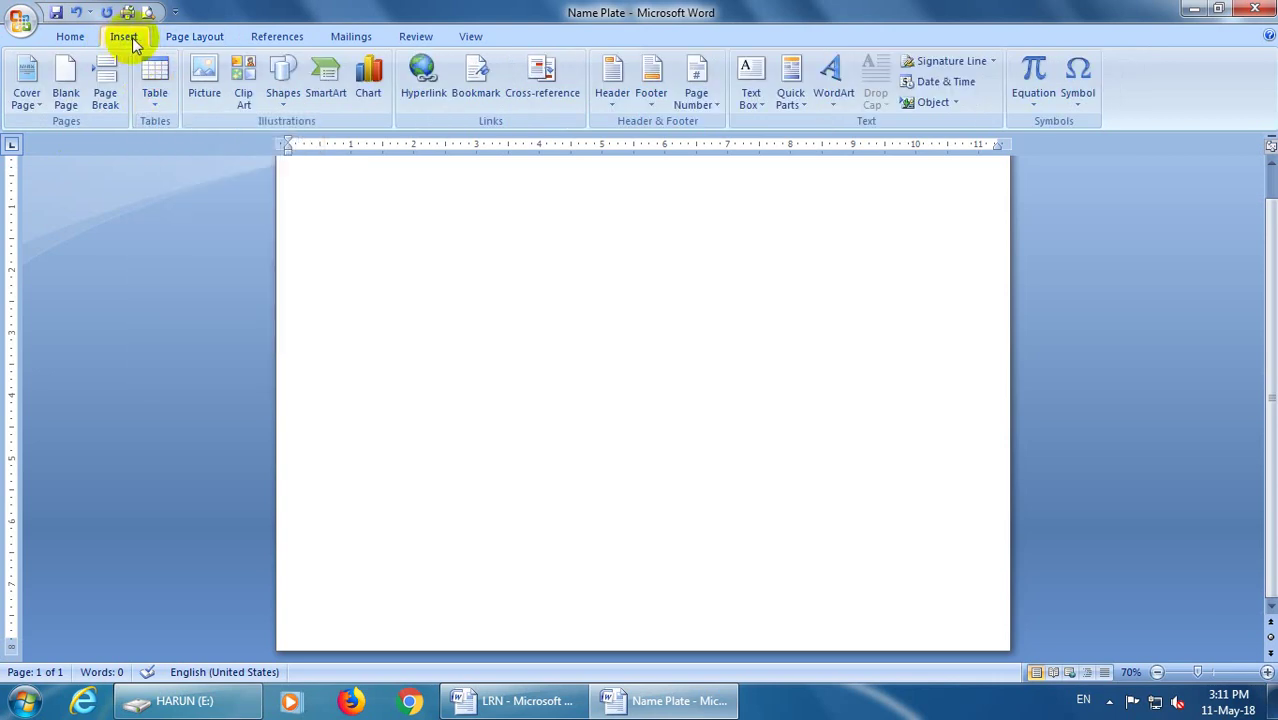
{"action": "left_click", "coordinate": [153, 100]}
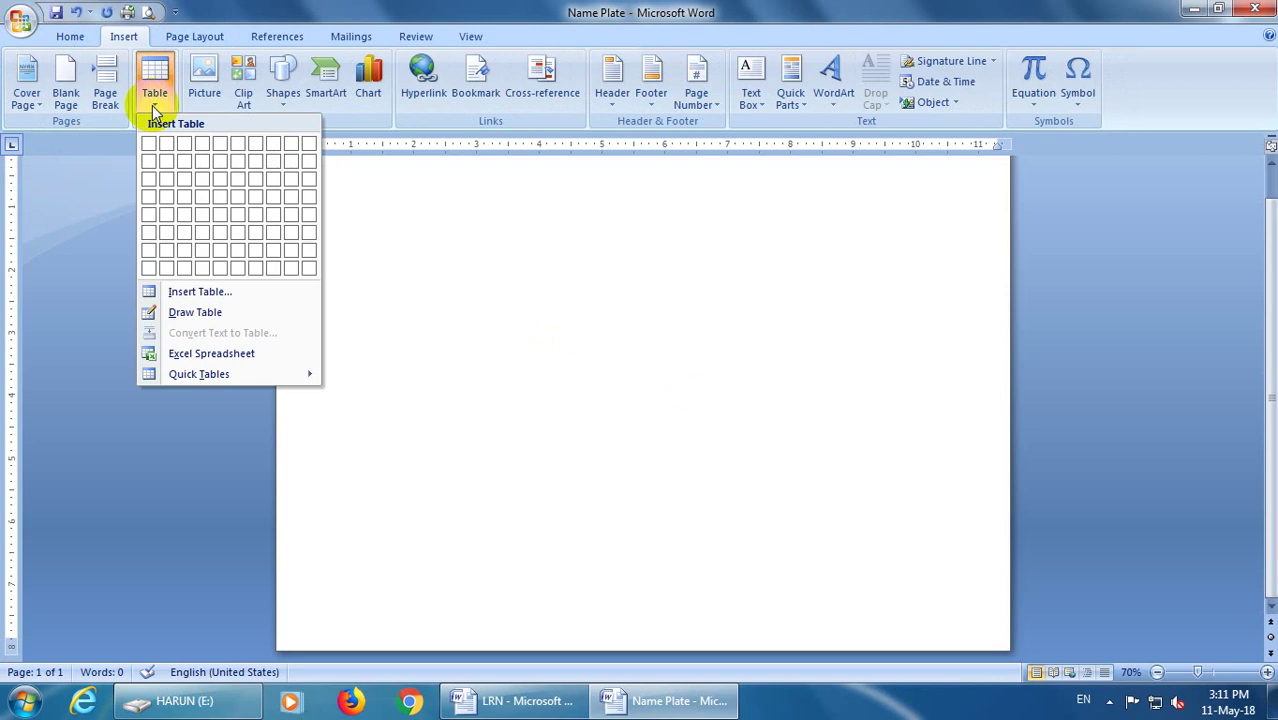
{"action": "left_click", "coordinate": [255, 145]}
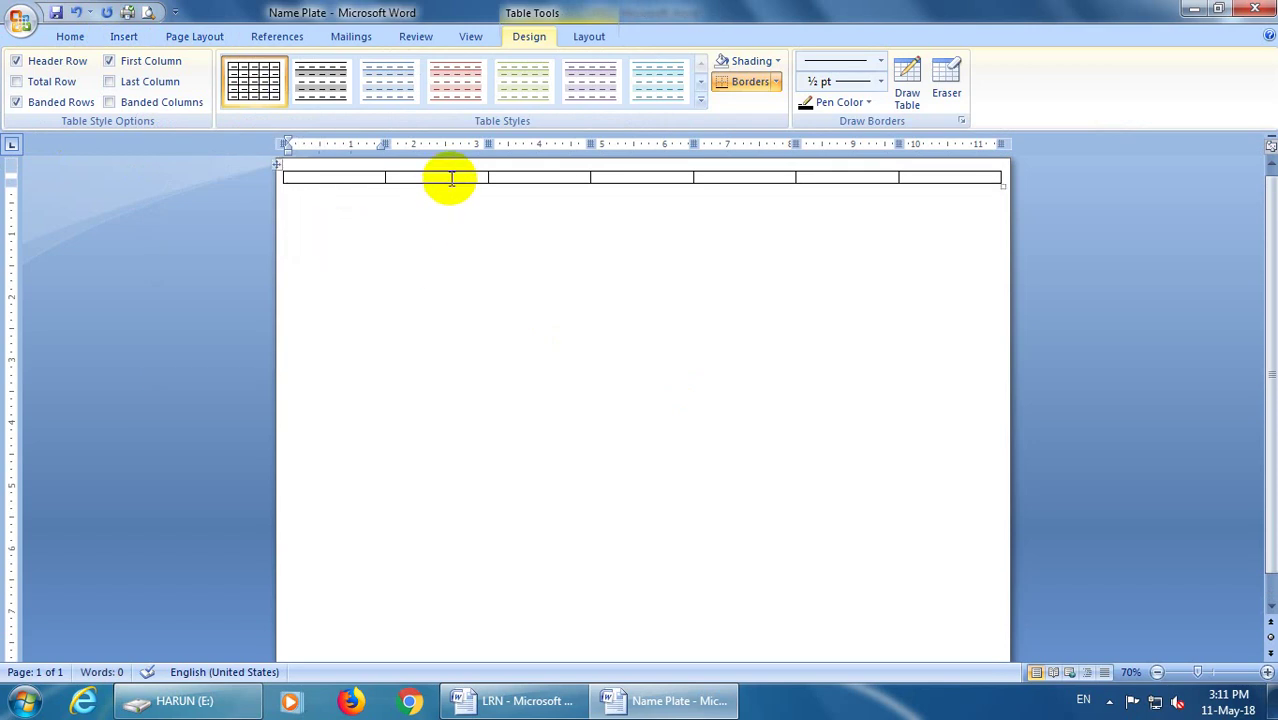
Step: Drag the second, fourth and another column narrow into thin strips
{"action": "left_click_drag", "start_coordinate": [488, 144], "coordinate": [400, 148]}
{"action": "left_click", "coordinate": [512, 179]}
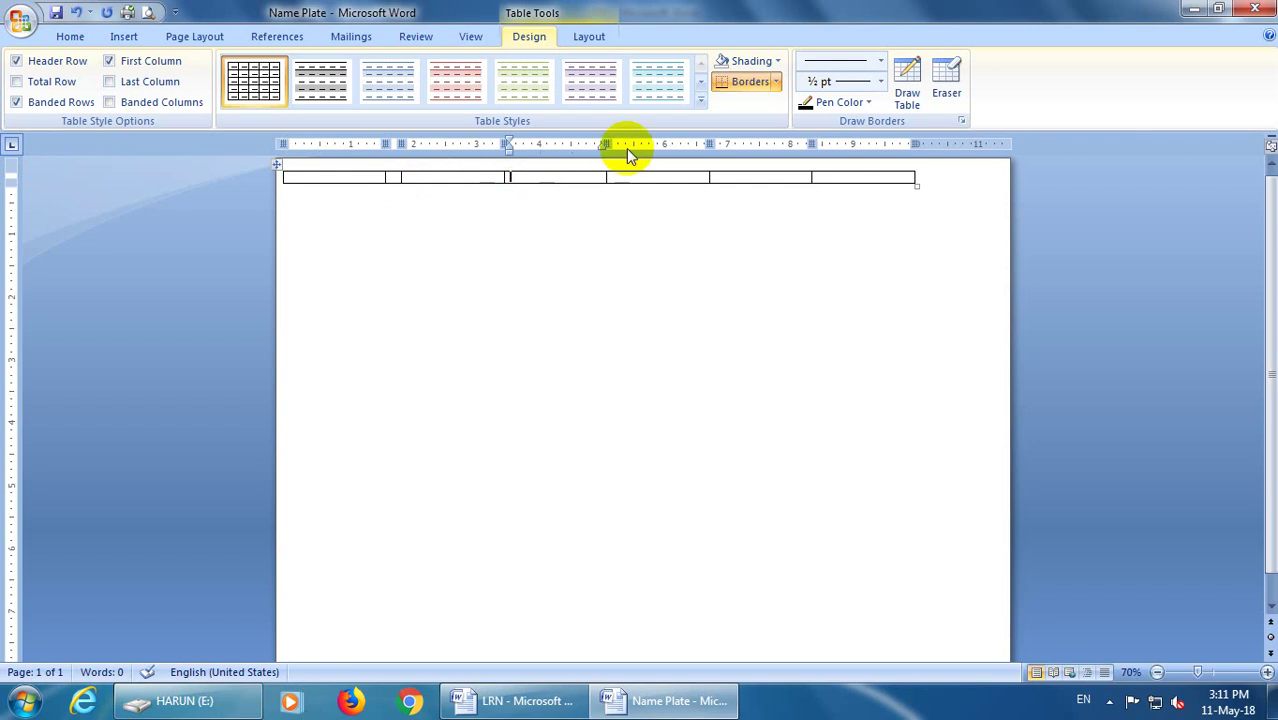
{"action": "left_click_drag", "start_coordinate": [608, 144], "coordinate": [519, 144]}
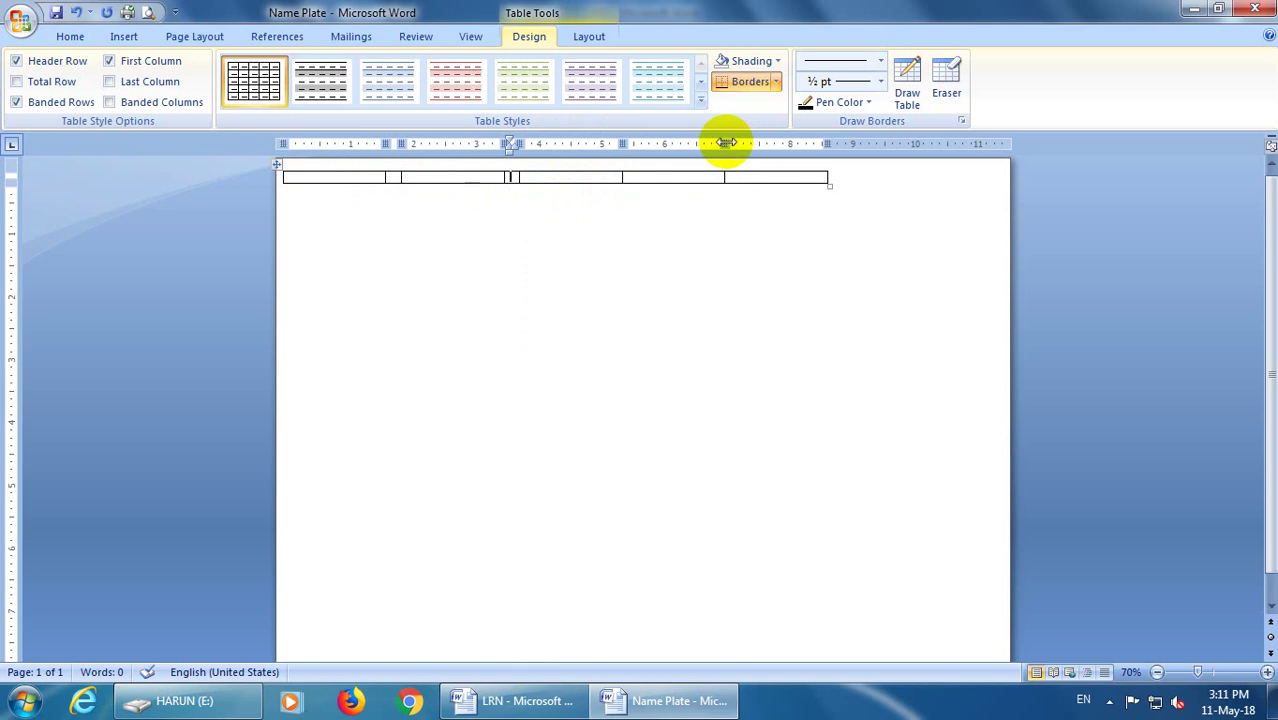
{"action": "left_click_drag", "start_coordinate": [727, 143], "coordinate": [637, 144]}
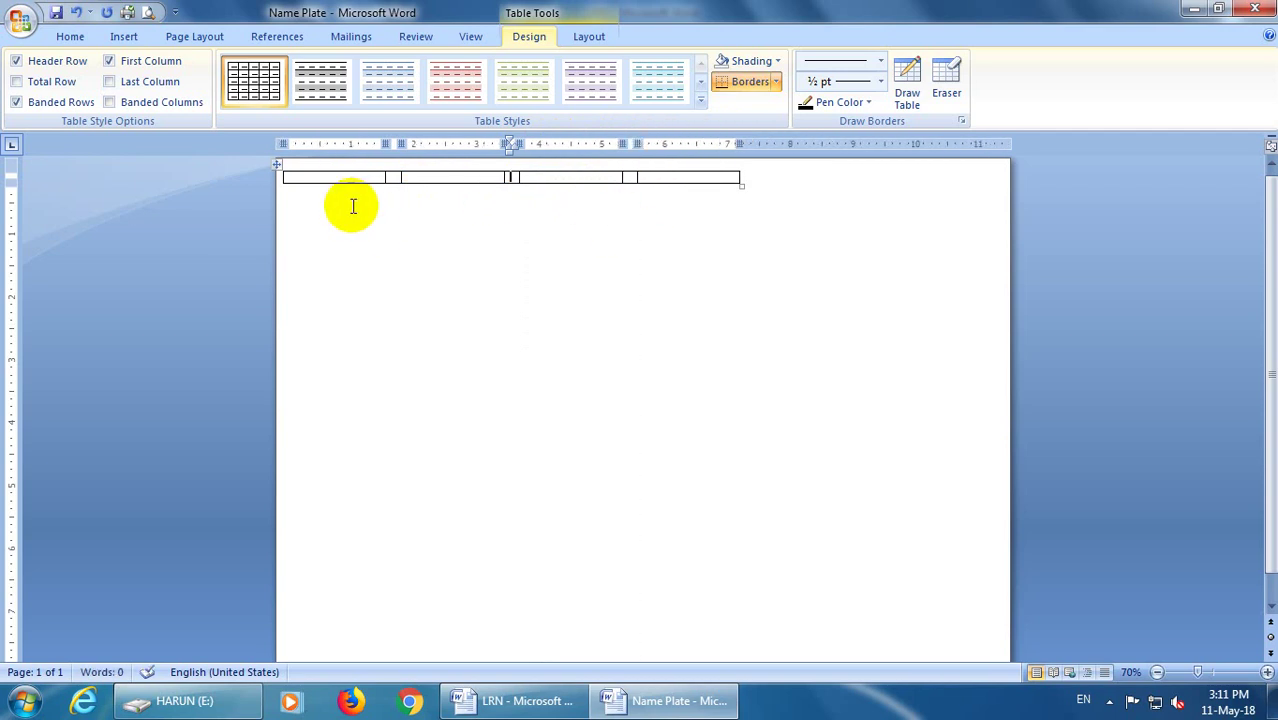
{"action": "left_click", "coordinate": [278, 165]}
Step: In Table Properties, give the row a specified height of 8 and columns a 2.5" preferred width
{"action": "right_click", "coordinate": [280, 170]}
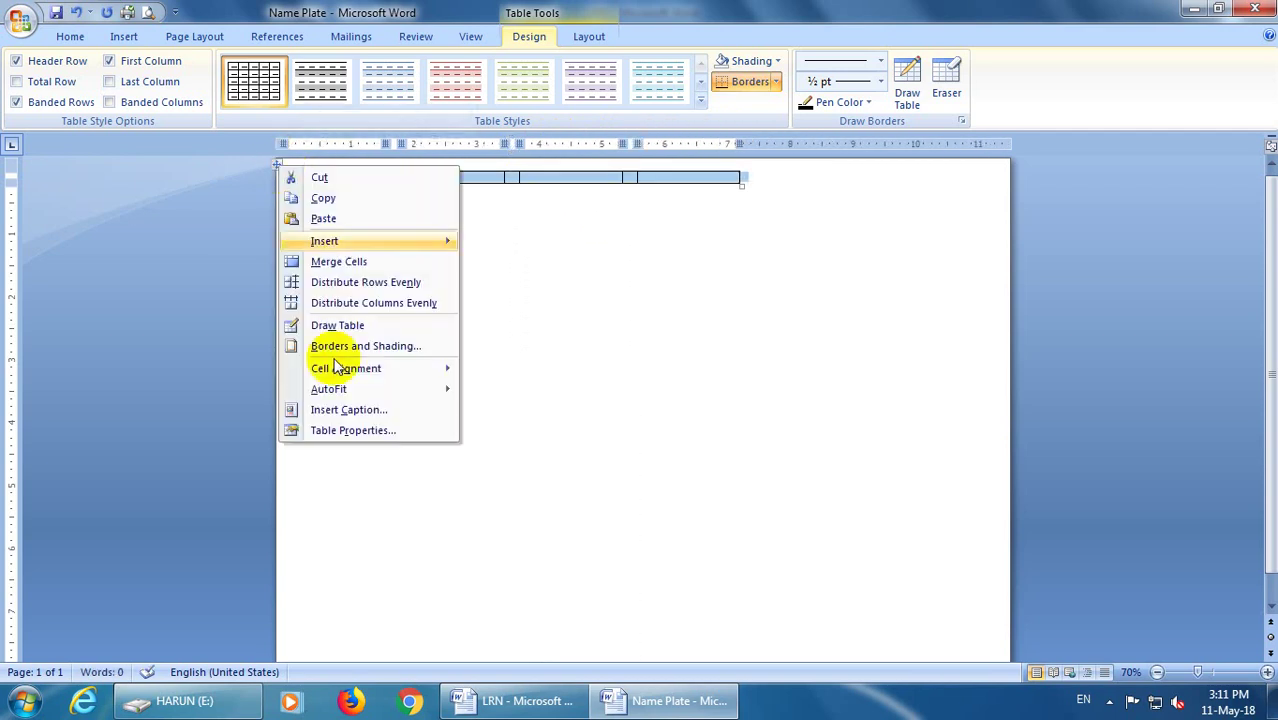
{"action": "left_click", "coordinate": [335, 429]}
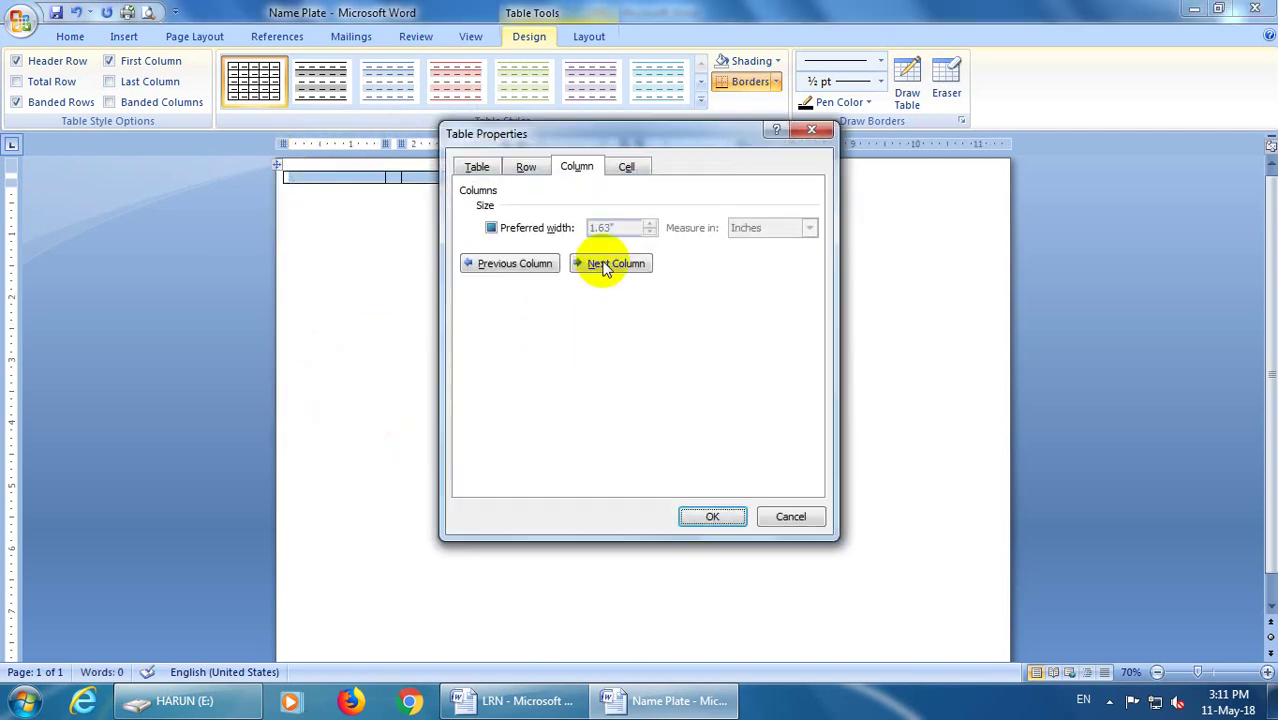
{"action": "left_click", "coordinate": [513, 170]}
{"action": "left_click", "coordinate": [491, 228]}
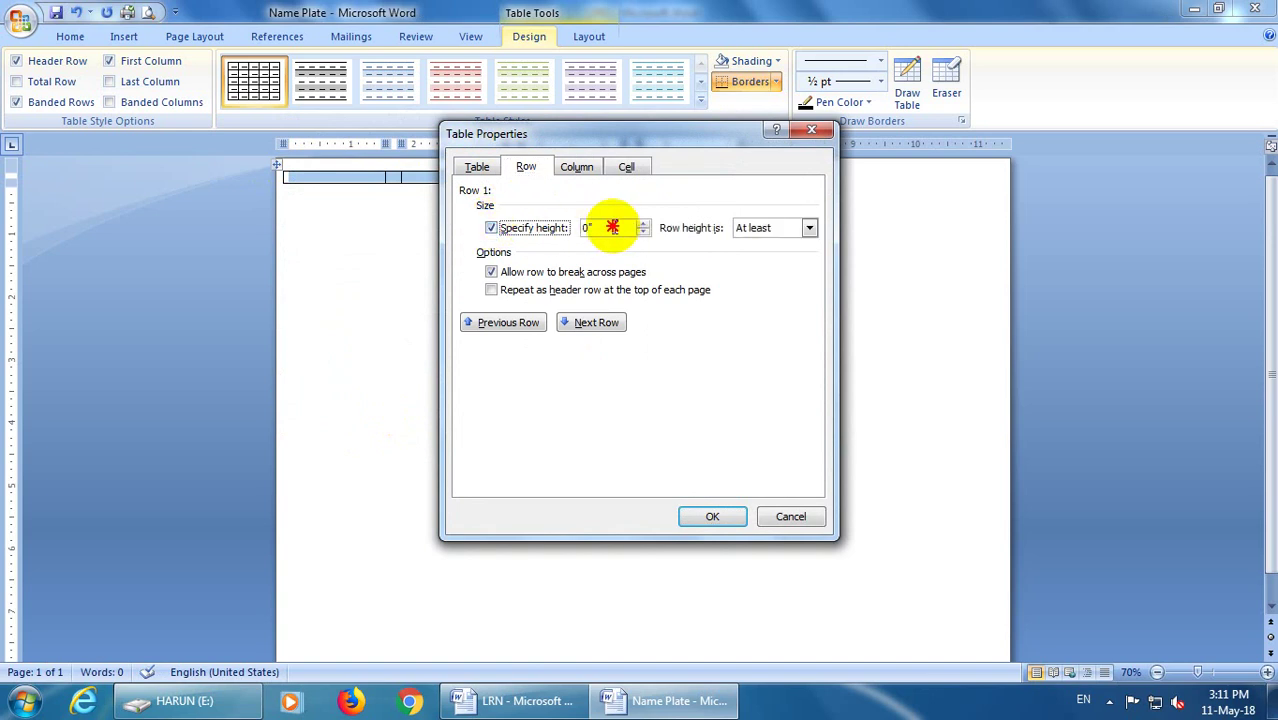
{"action": "left_click", "coordinate": [613, 227]}
{"action": "type", "text": "8"}
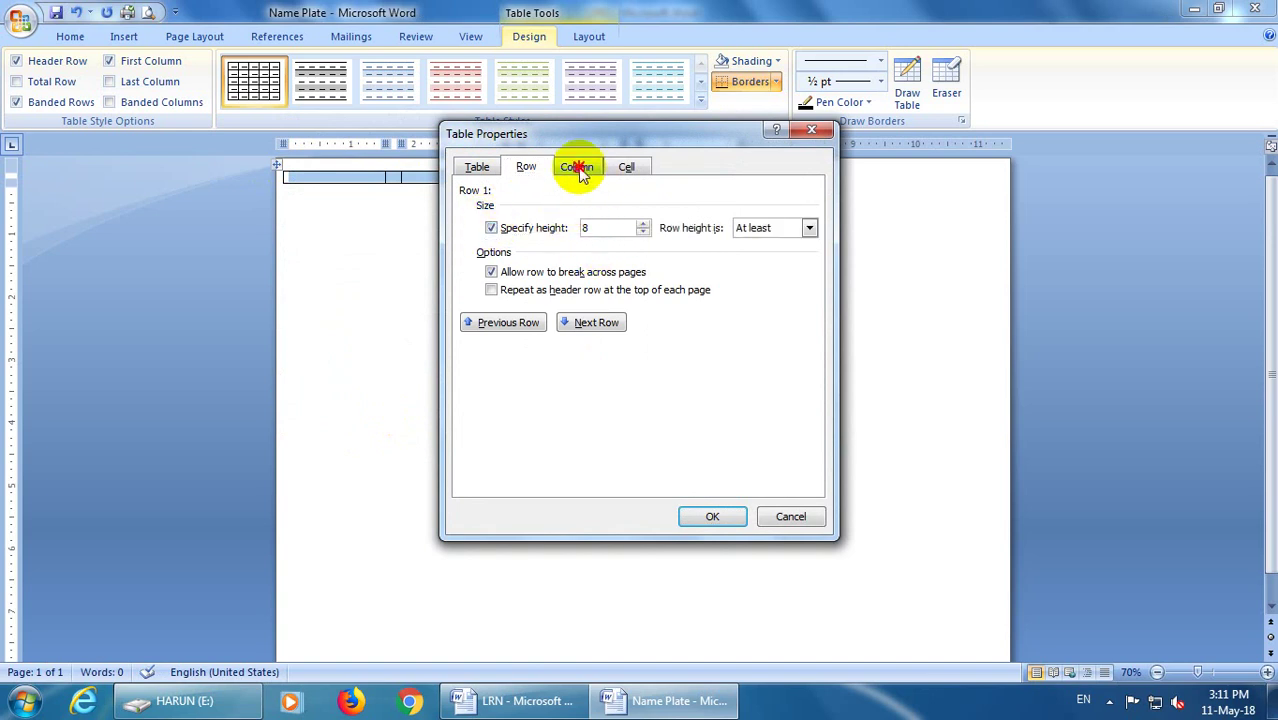
{"action": "left_click", "coordinate": [576, 167]}
{"action": "left_click", "coordinate": [491, 228]}
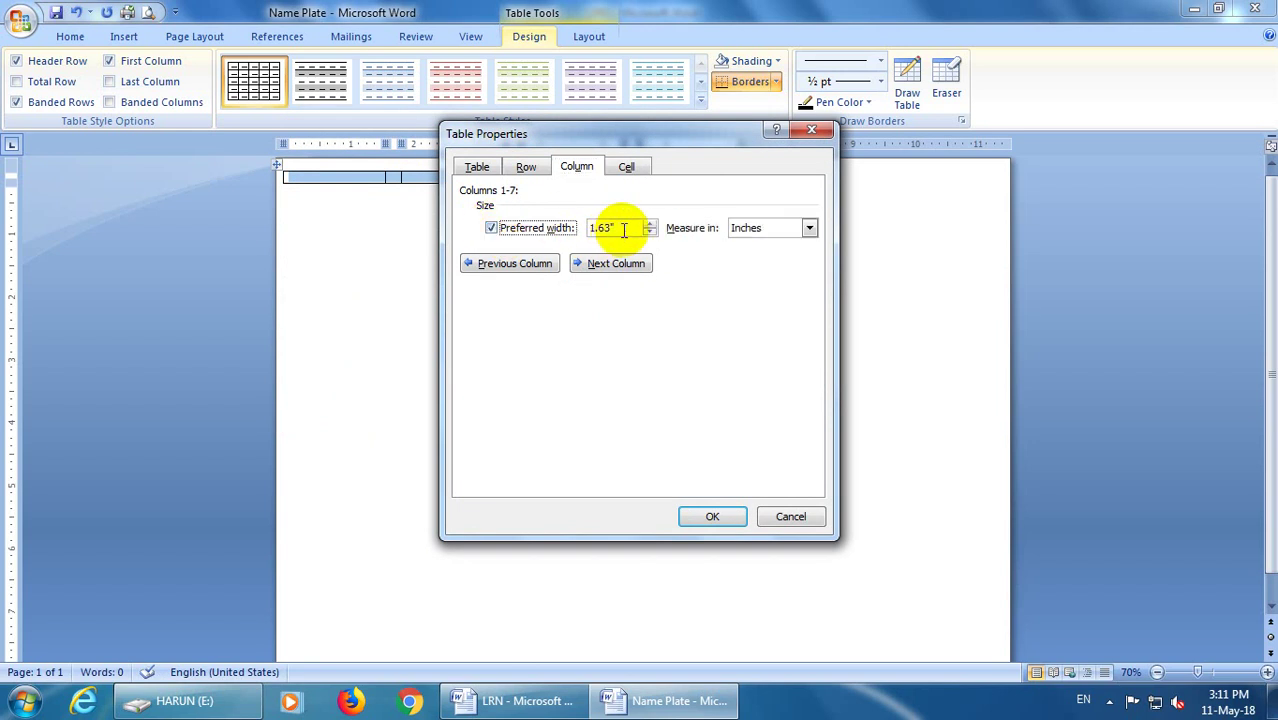
{"action": "type", "text": "2.5"}
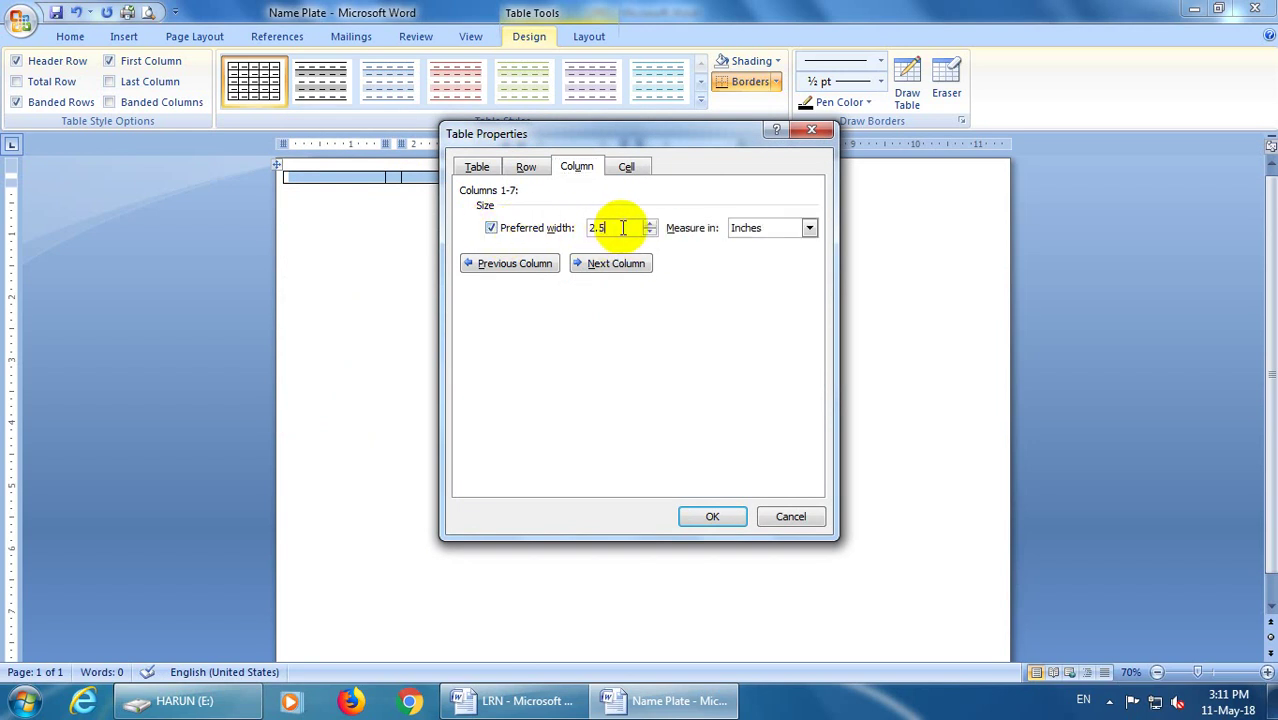
{"action": "left_click", "coordinate": [711, 516]}
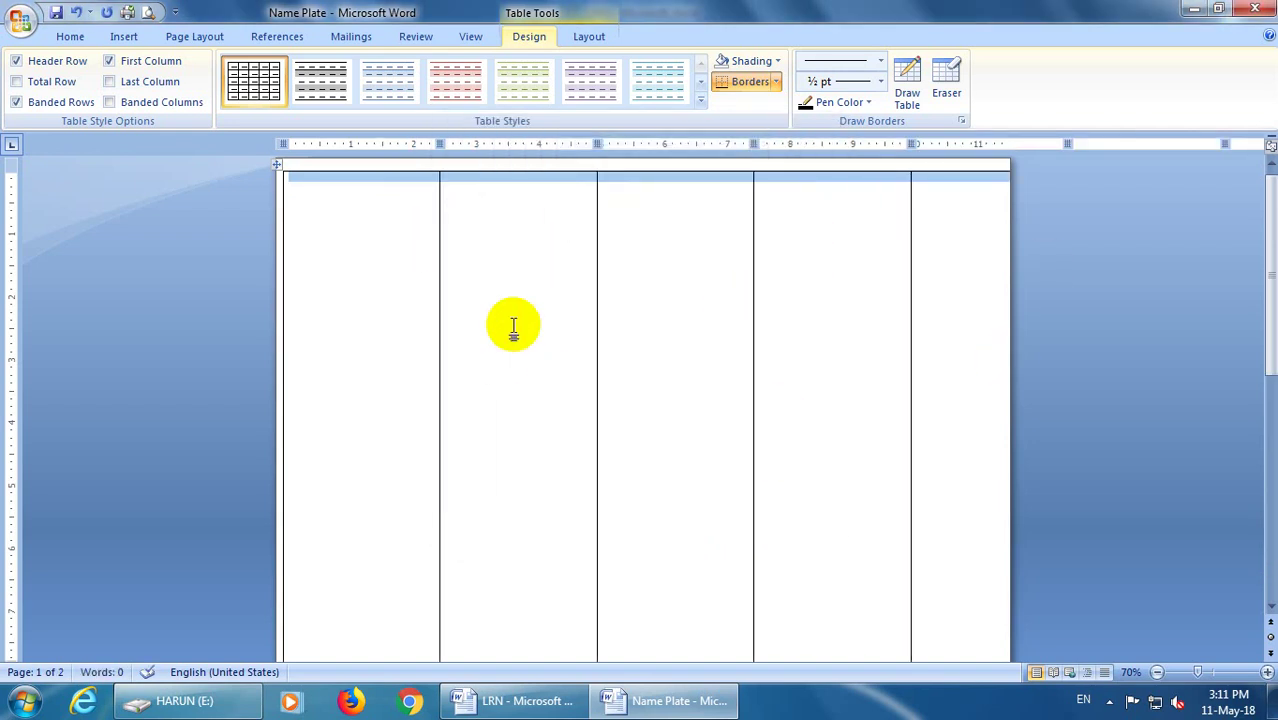
Step: Drag columns 2, 4 and 6 narrow so four wide panels alternate with three gap strips
{"action": "scroll", "coordinate": [513, 325], "scroll_direction": "down", "scroll_amount": 5}
{"action": "scroll", "coordinate": [513, 322], "scroll_direction": "down", "scroll_amount": 1}
{"action": "scroll", "coordinate": [513, 322], "scroll_direction": "up", "scroll_amount": 7}
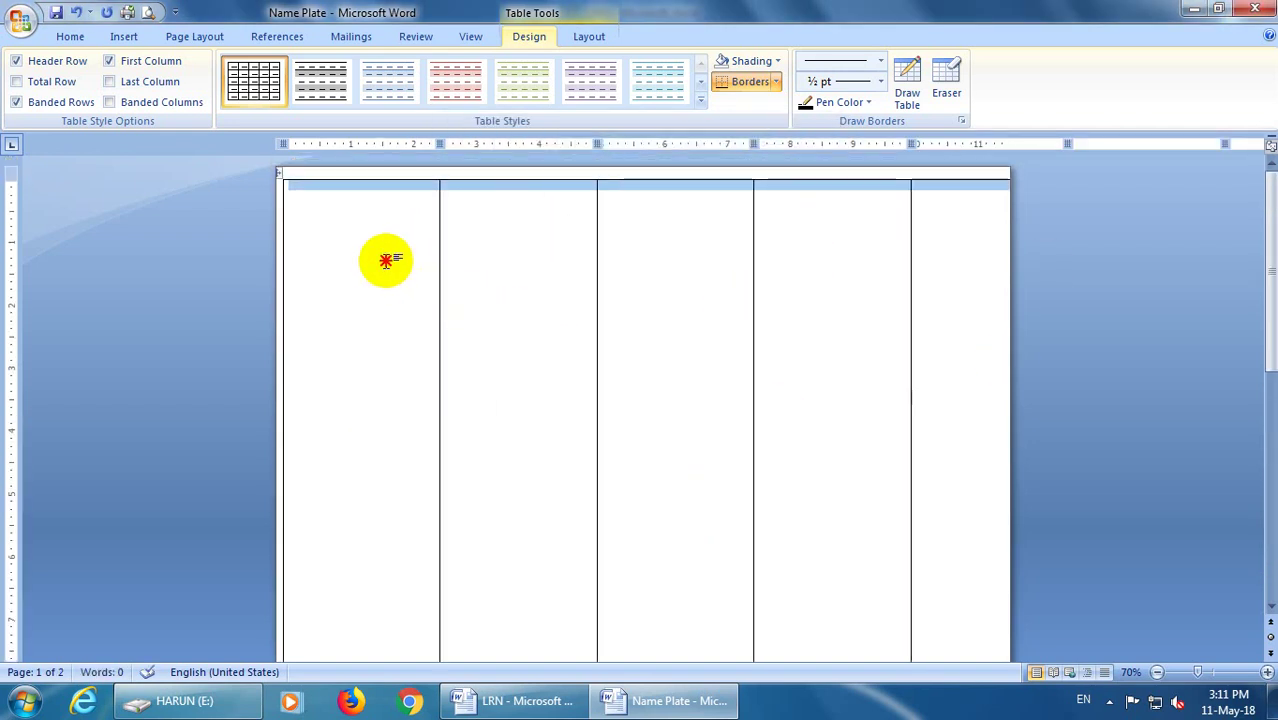
{"action": "left_click", "coordinate": [492, 256]}
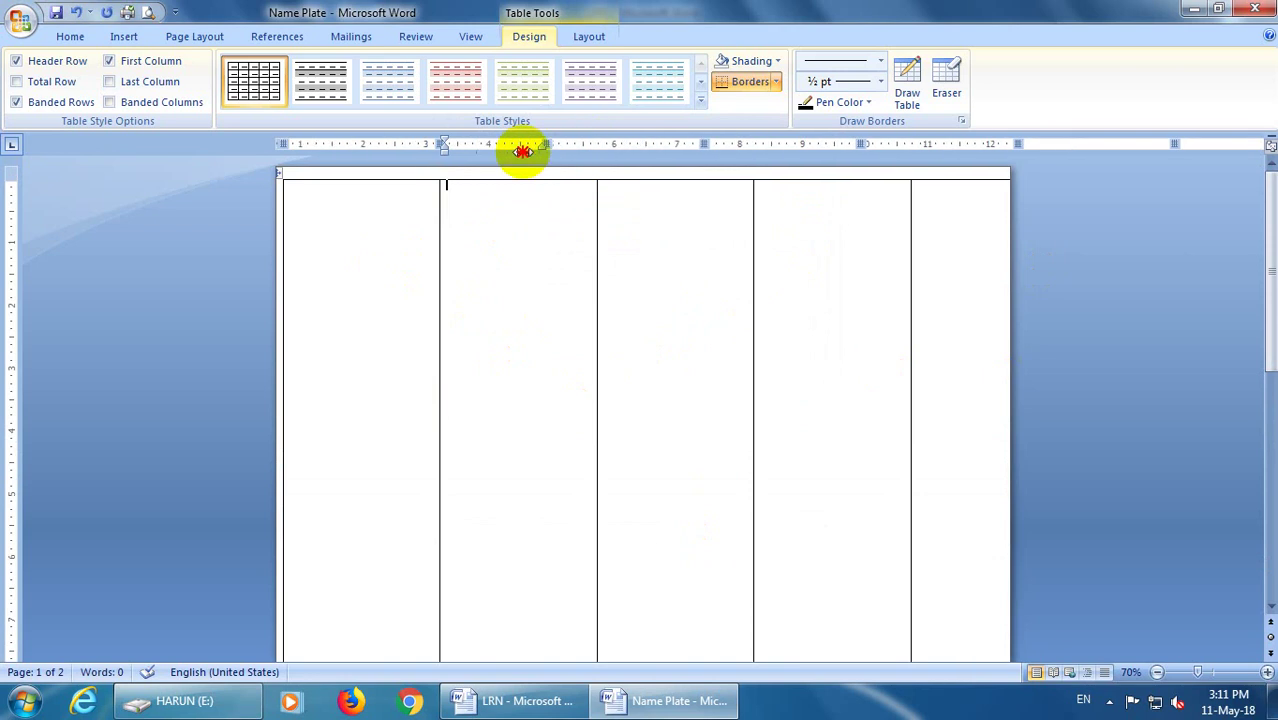
{"action": "left_click_drag", "start_coordinate": [522, 150], "coordinate": [472, 150]}
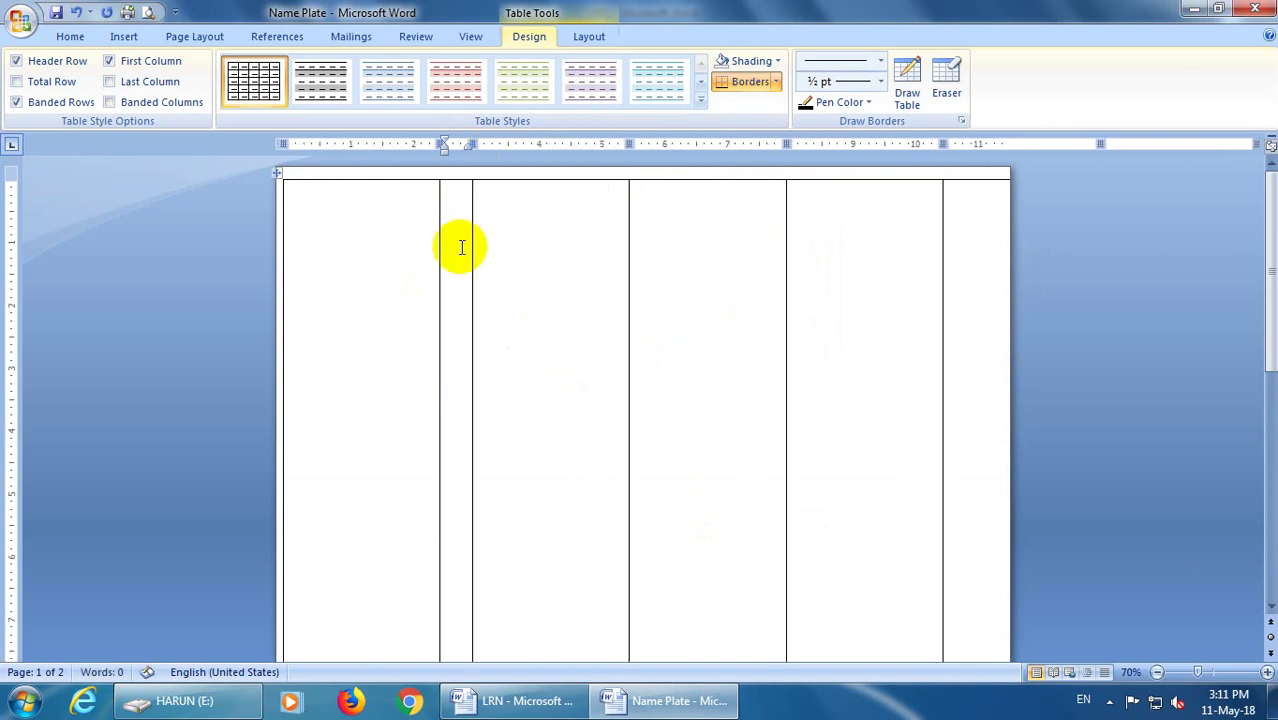
{"action": "left_click", "coordinate": [660, 224]}
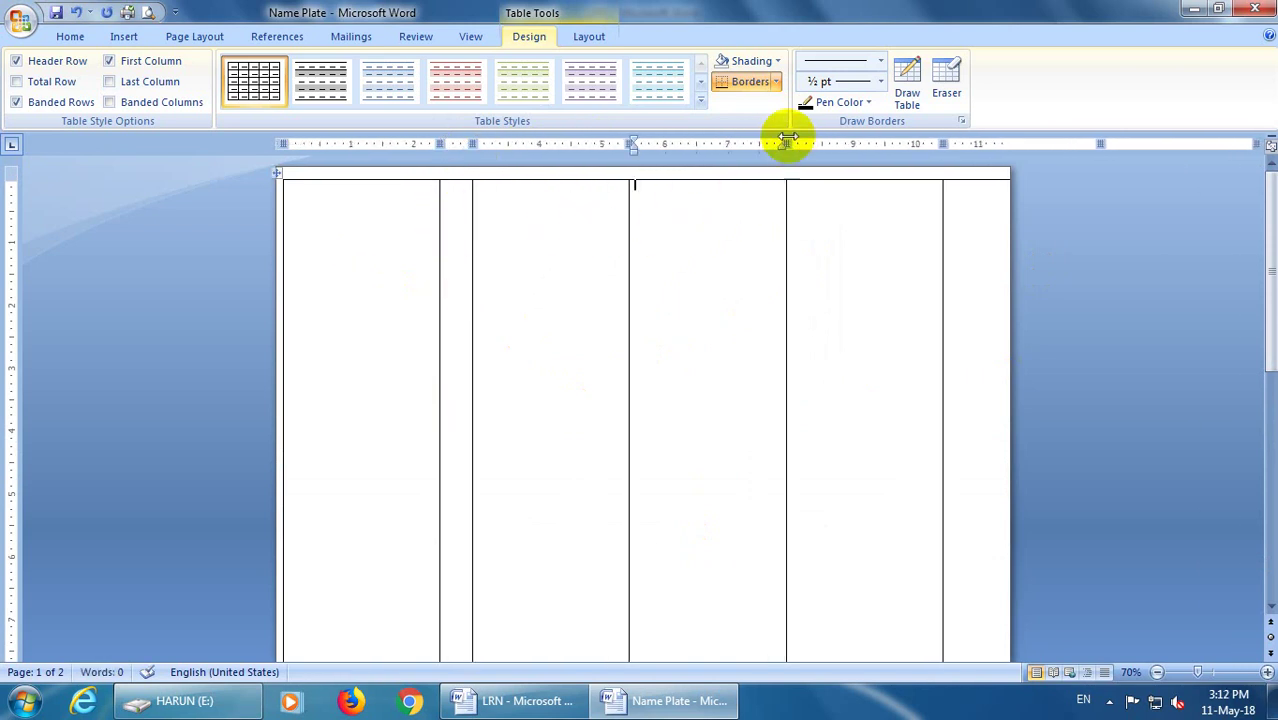
{"action": "left_click_drag", "start_coordinate": [788, 142], "coordinate": [652, 143]}
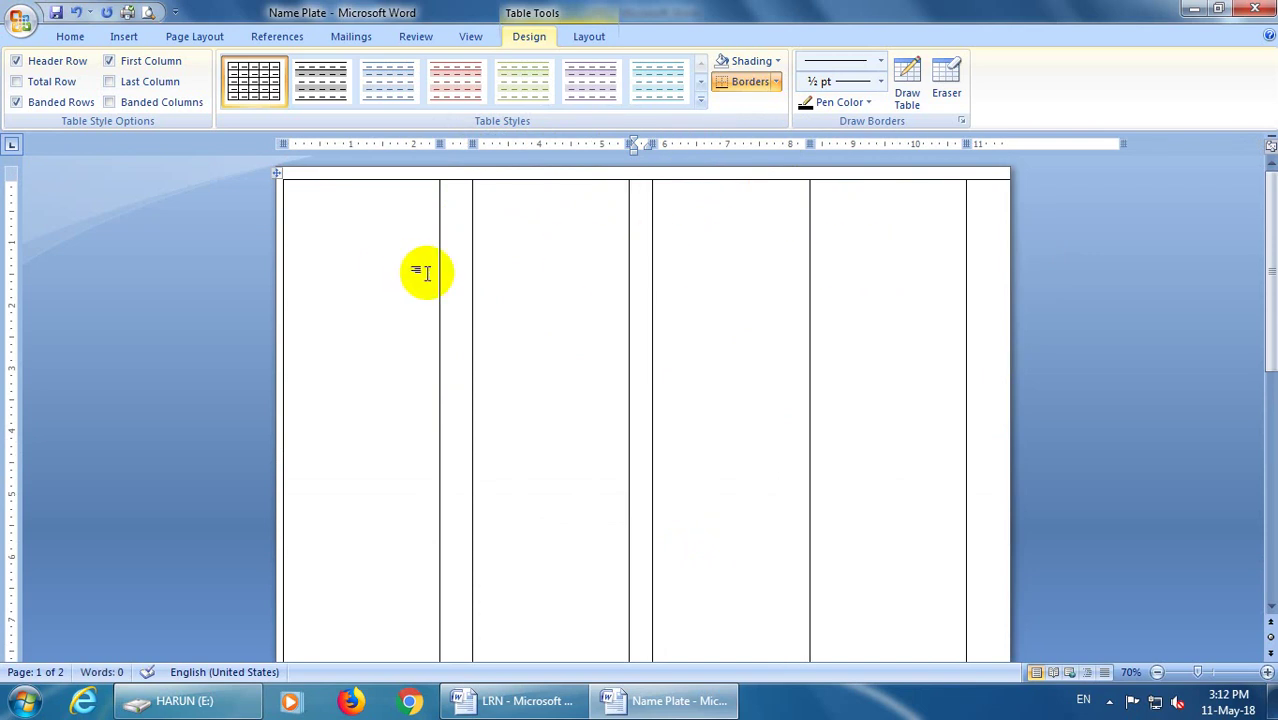
{"action": "left_click", "coordinate": [930, 258]}
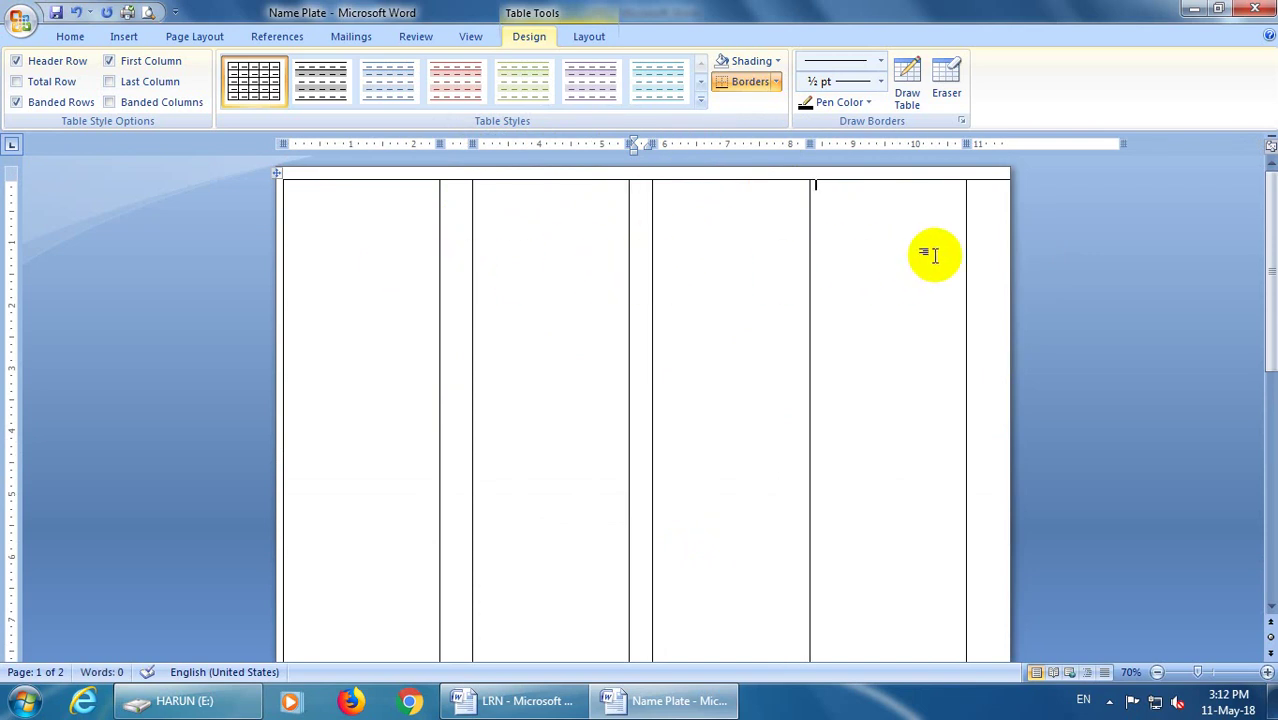
{"action": "left_click_drag", "start_coordinate": [968, 143], "coordinate": [833, 143]}
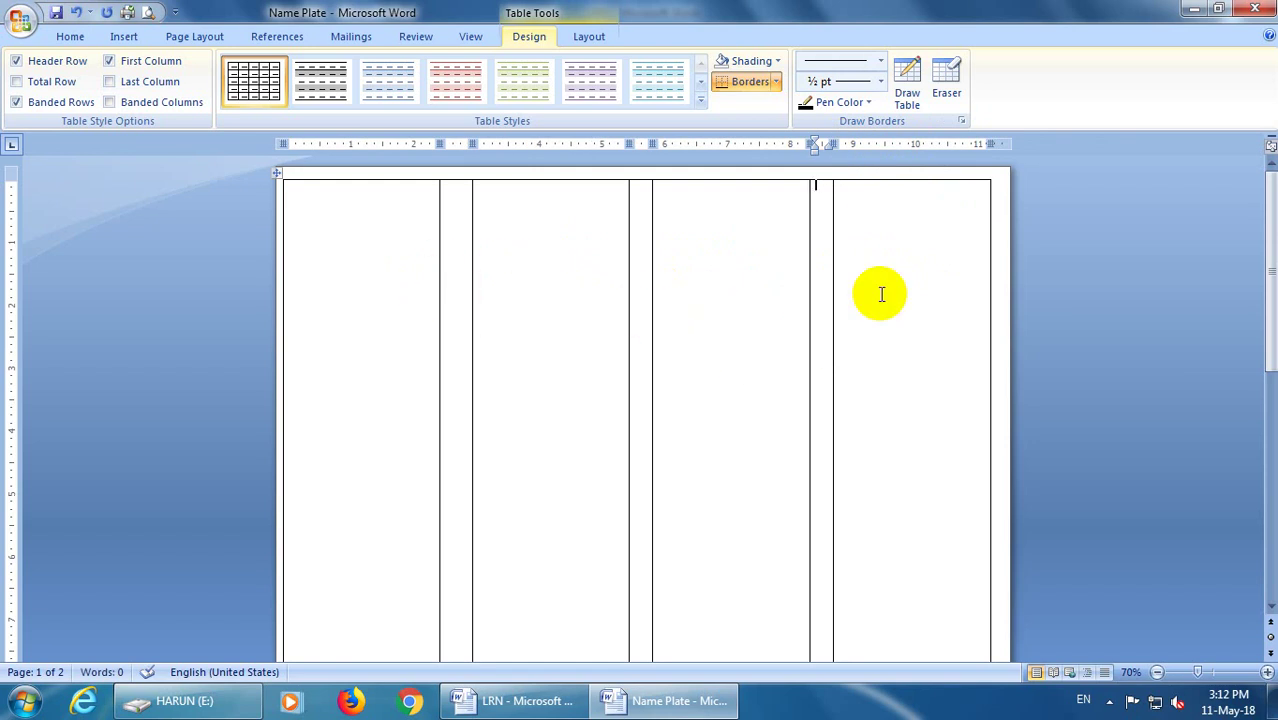
{"action": "scroll", "coordinate": [600, 333], "scroll_direction": "down", "scroll_amount": 5}
{"action": "scroll", "coordinate": [600, 333], "scroll_direction": "down", "scroll_amount": 2}
{"action": "scroll", "coordinate": [600, 333], "scroll_direction": "up", "scroll_amount": 3}
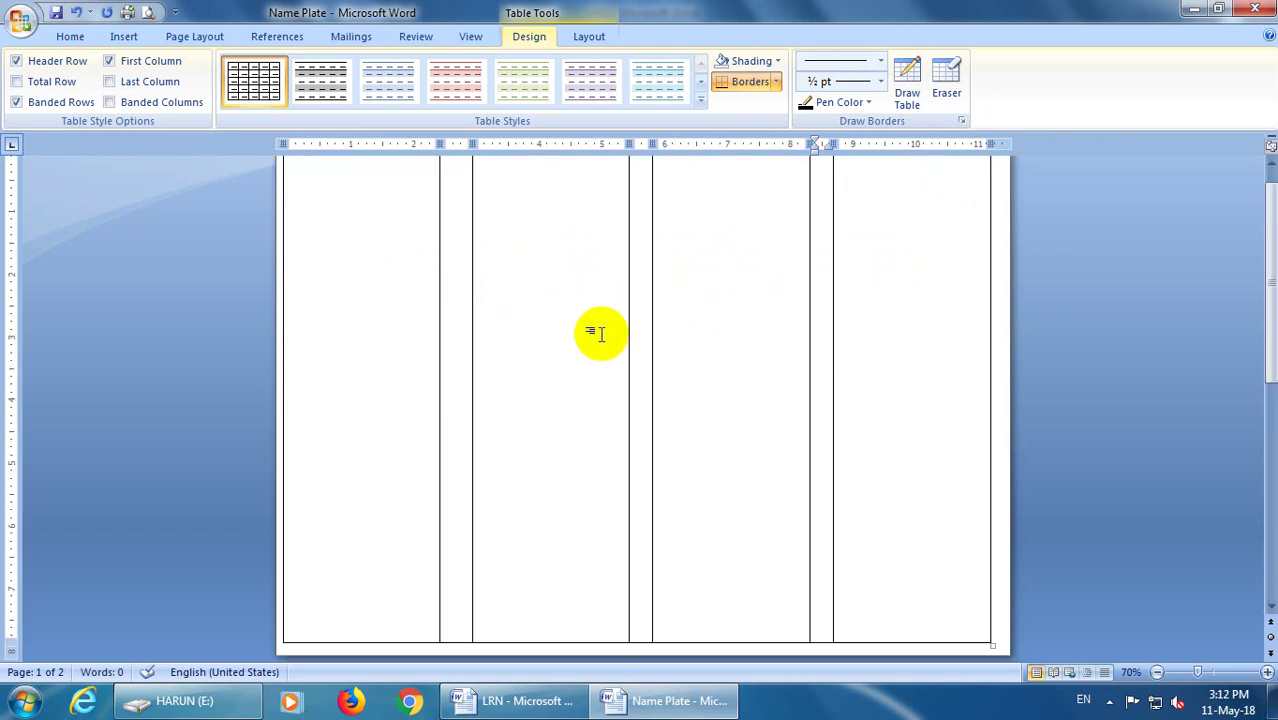
{"action": "scroll", "coordinate": [600, 333], "scroll_direction": "up", "scroll_amount": 1}
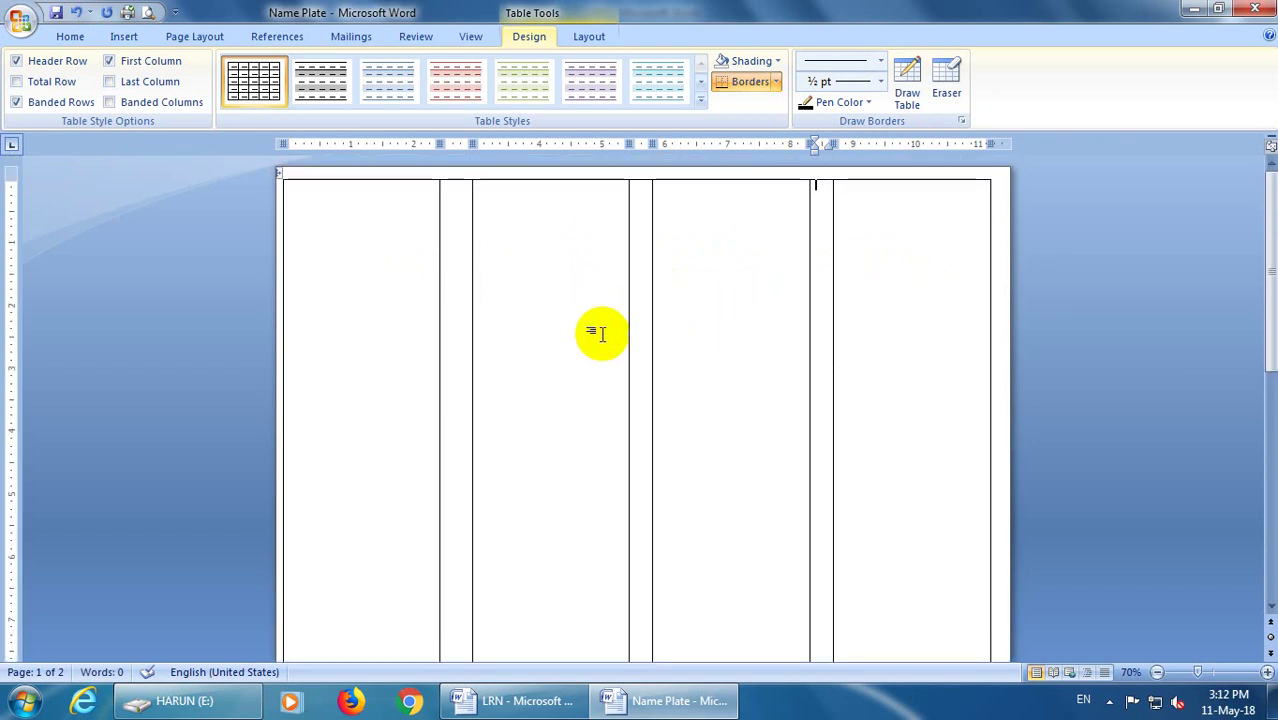
Step: Set the whole table's cell alignment to middle-centre via the table's shortcut menu
{"action": "left_click", "coordinate": [281, 178]}
{"action": "right_click", "coordinate": [283, 177]}
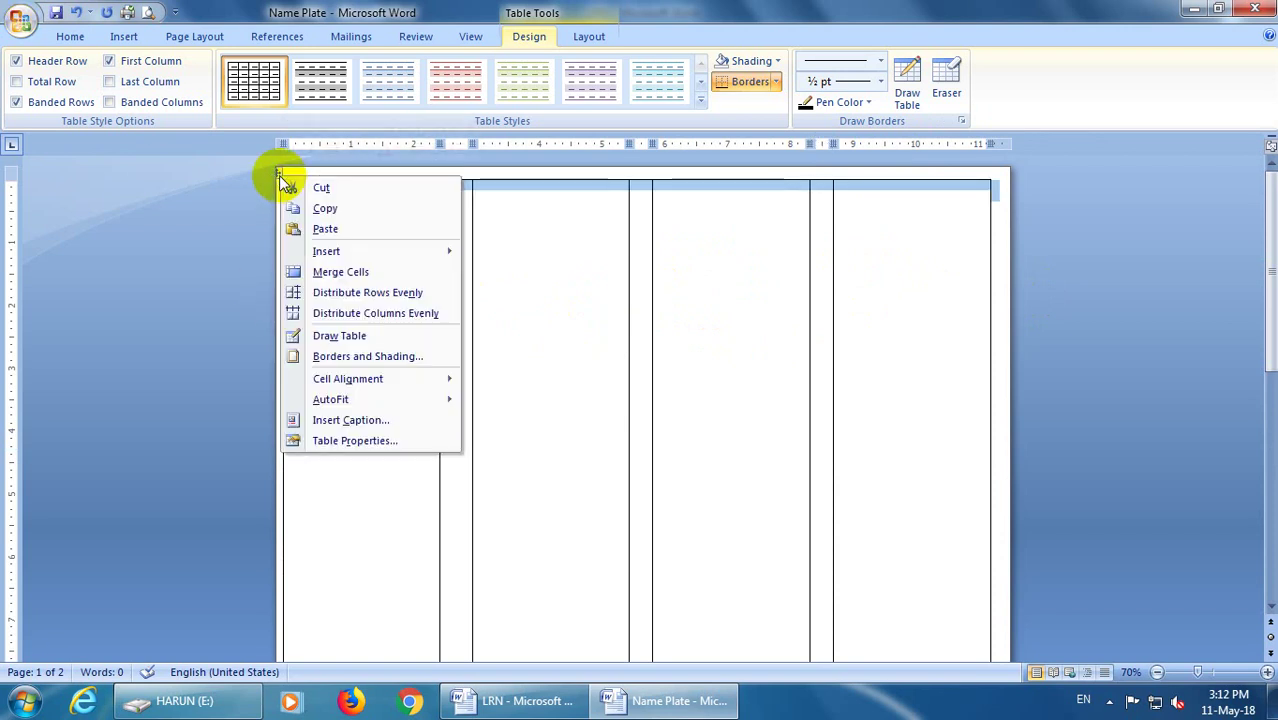
{"action": "left_click", "coordinate": [348, 443]}
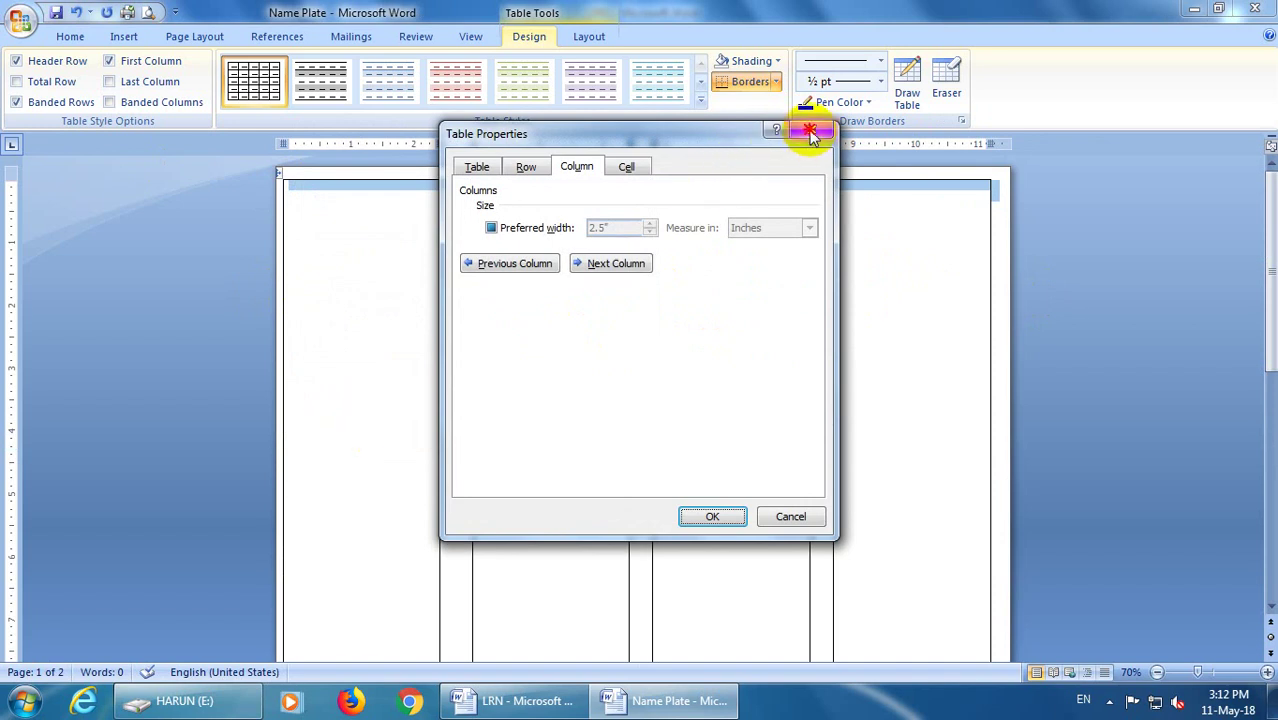
{"action": "left_click", "coordinate": [811, 133]}
{"action": "right_click", "coordinate": [280, 174]}
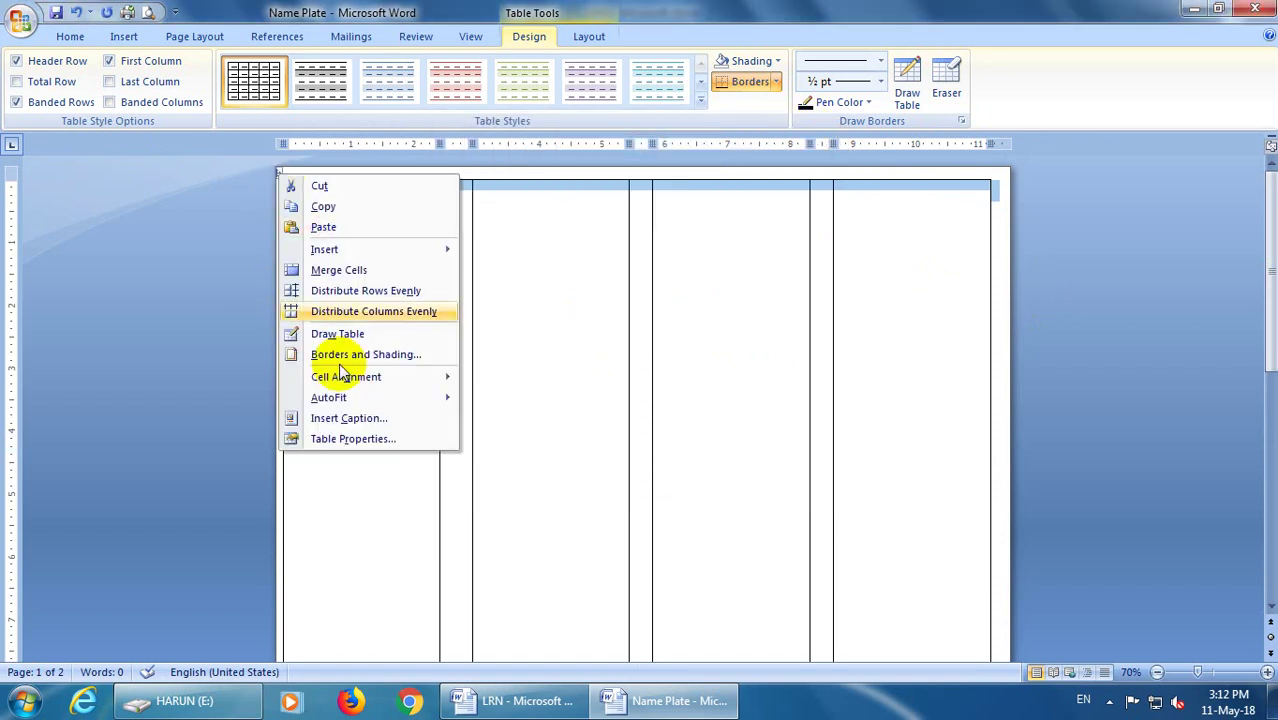
{"action": "mouse_move", "coordinate": [352, 385]}
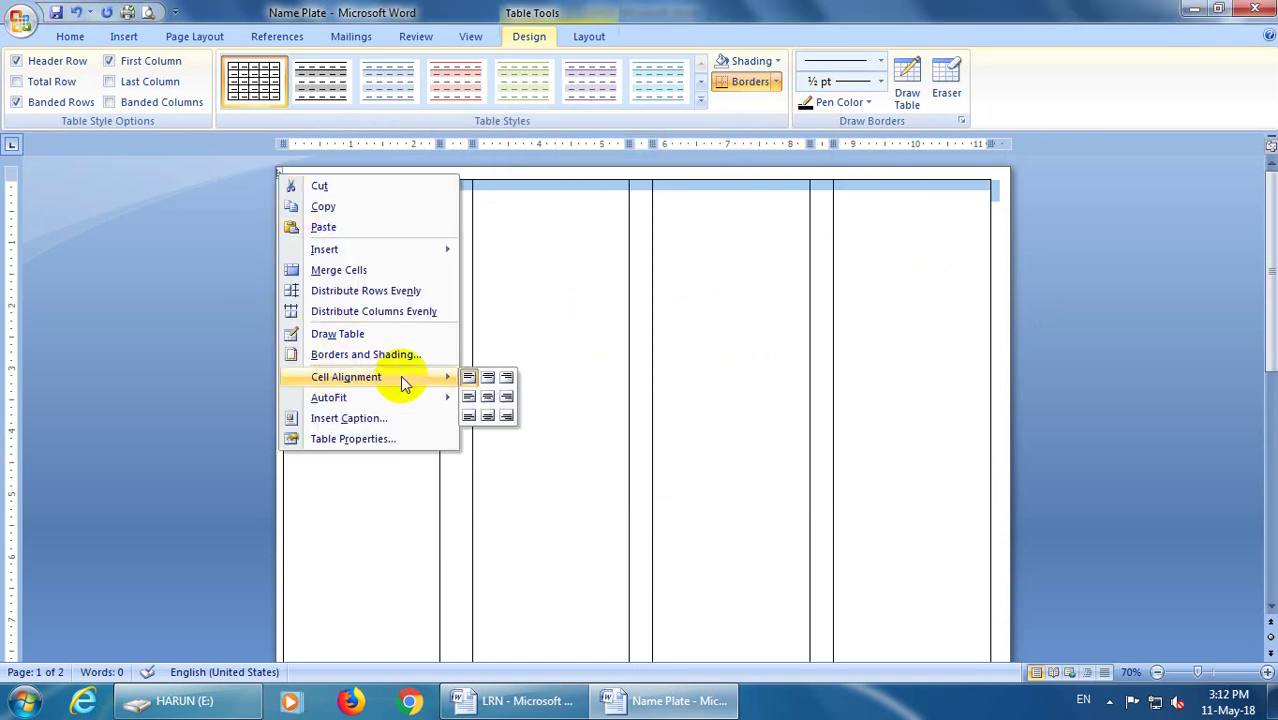
{"action": "left_click", "coordinate": [488, 398]}
{"action": "scroll", "coordinate": [578, 360], "scroll_direction": "down", "scroll_amount": 4}
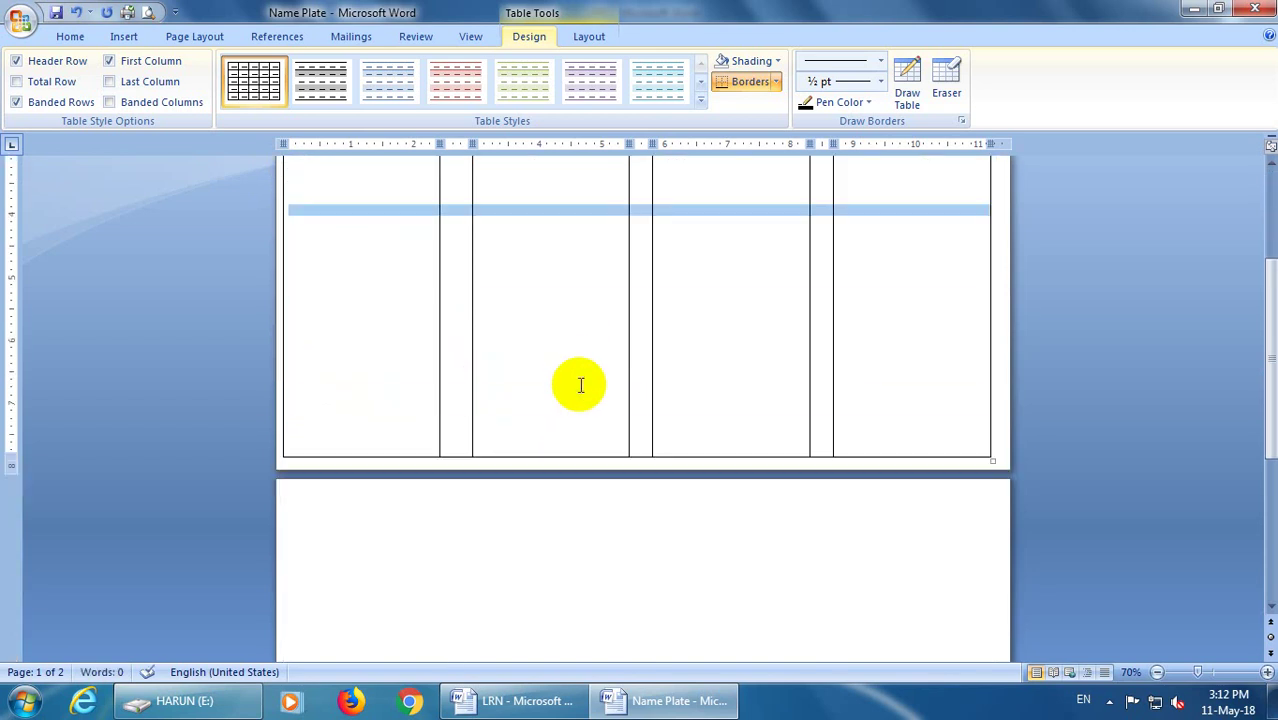
{"action": "scroll", "coordinate": [523, 374], "scroll_direction": "up", "scroll_amount": 3}
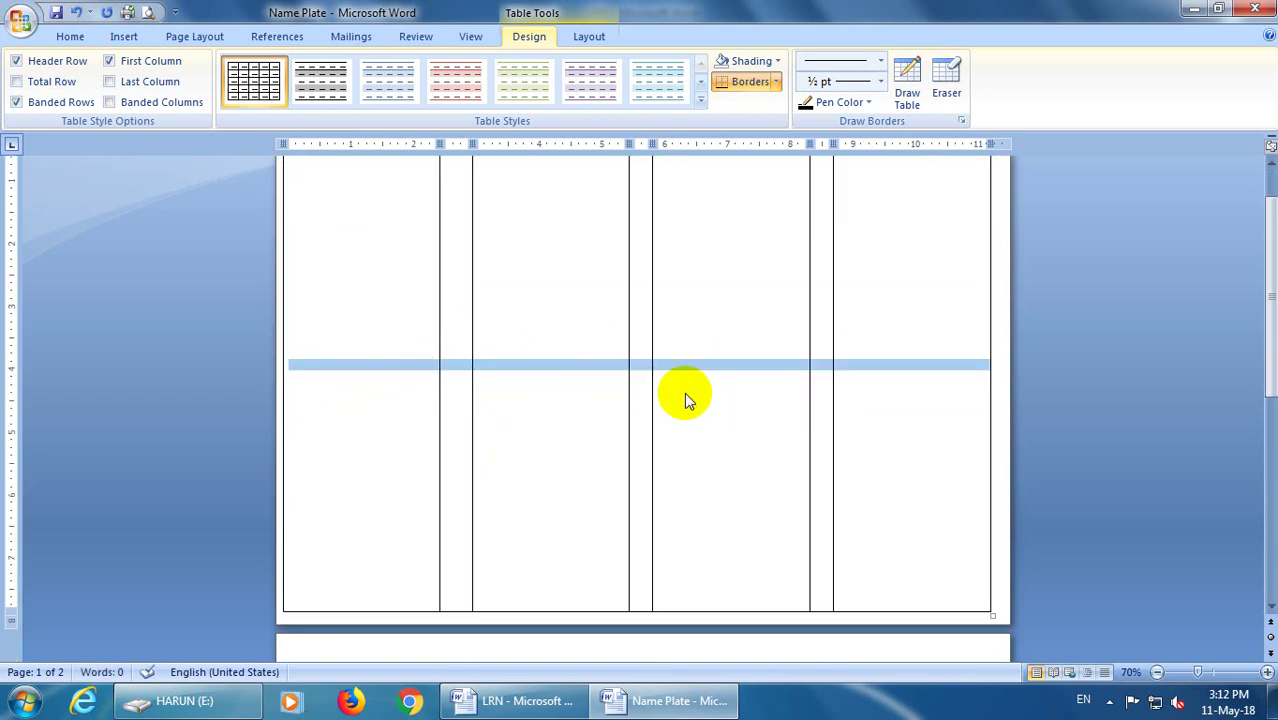
{"action": "scroll", "coordinate": [684, 399], "scroll_direction": "down", "scroll_amount": 3}
{"action": "scroll", "coordinate": [684, 399], "scroll_direction": "up", "scroll_amount": 4}
{"action": "scroll", "coordinate": [620, 415], "scroll_direction": "up", "scroll_amount": 1}
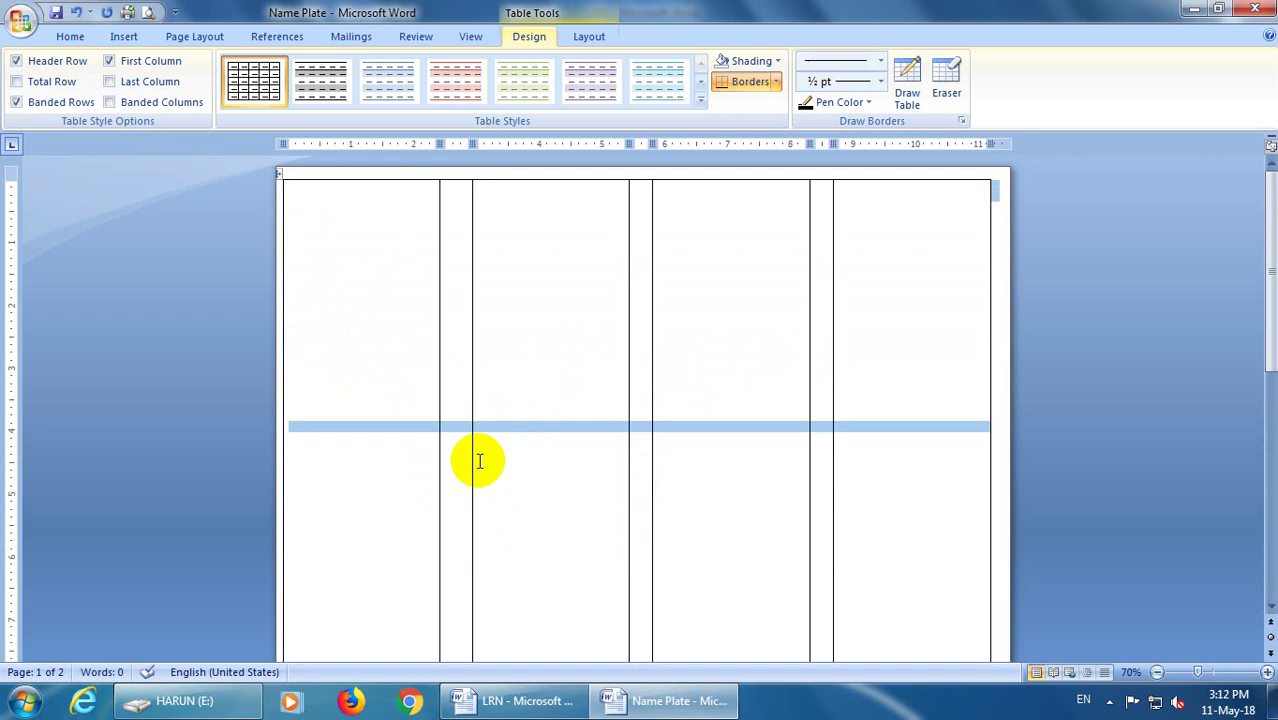
{"action": "left_click", "coordinate": [386, 430]}
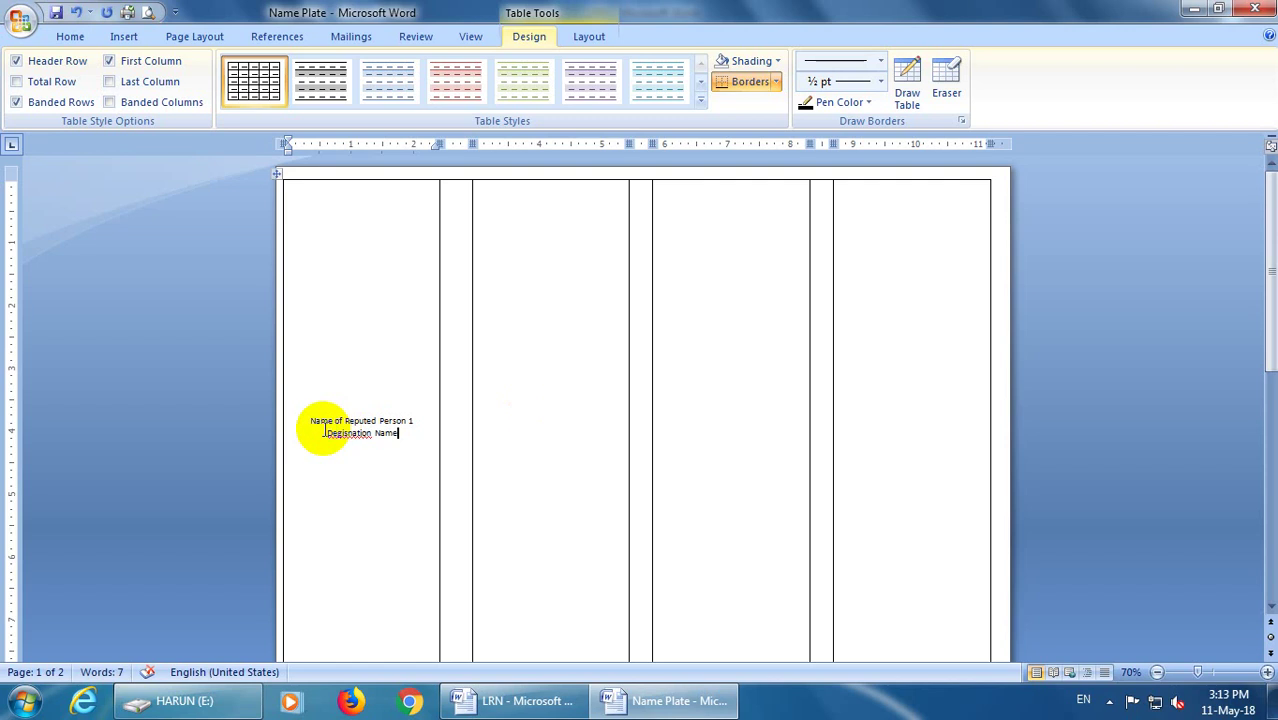
Step: Select both lines 'Name of Reputed Person 1' and 'Designation Name' in the first cell
{"action": "left_click_drag", "start_coordinate": [312, 422], "coordinate": [414, 433]}
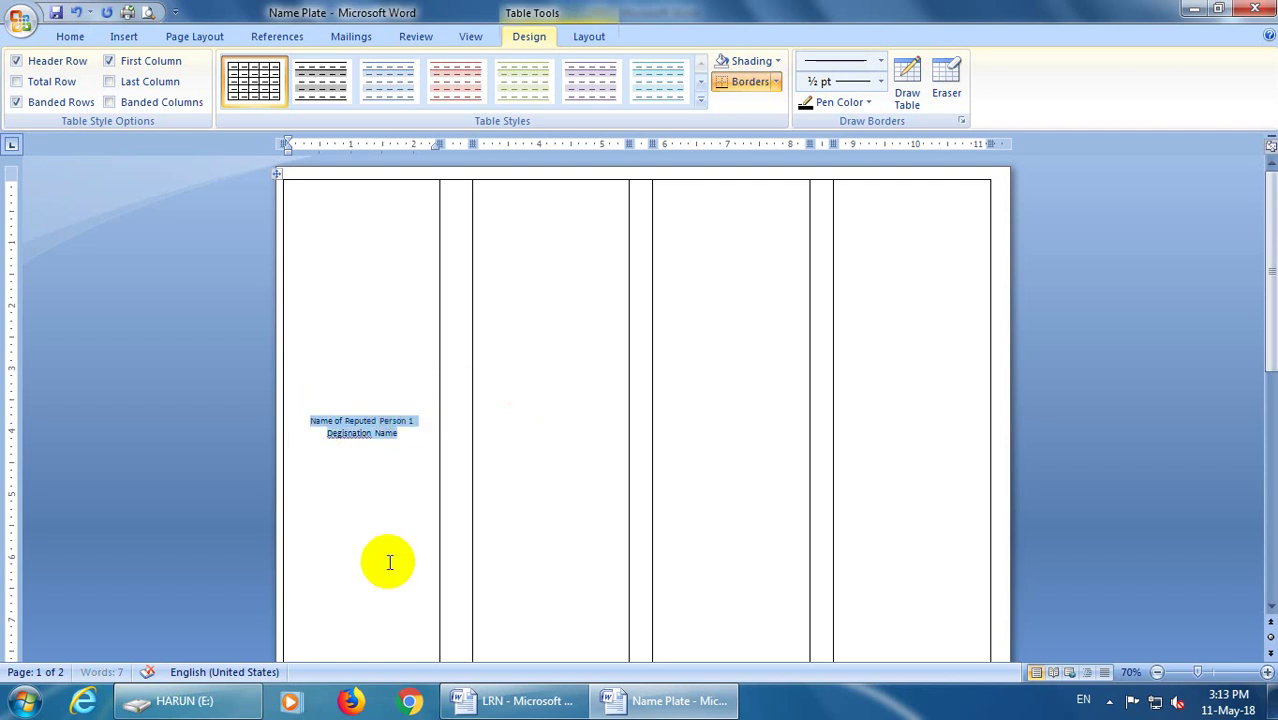
Step: Grow the selected first-cell text step by step up to 72 point
{"action": "scroll", "coordinate": [339, 98], "scroll_direction": "up", "scroll_amount": 3}
{"action": "scroll", "coordinate": [337, 86], "scroll_direction": "up", "scroll_amount": 4}
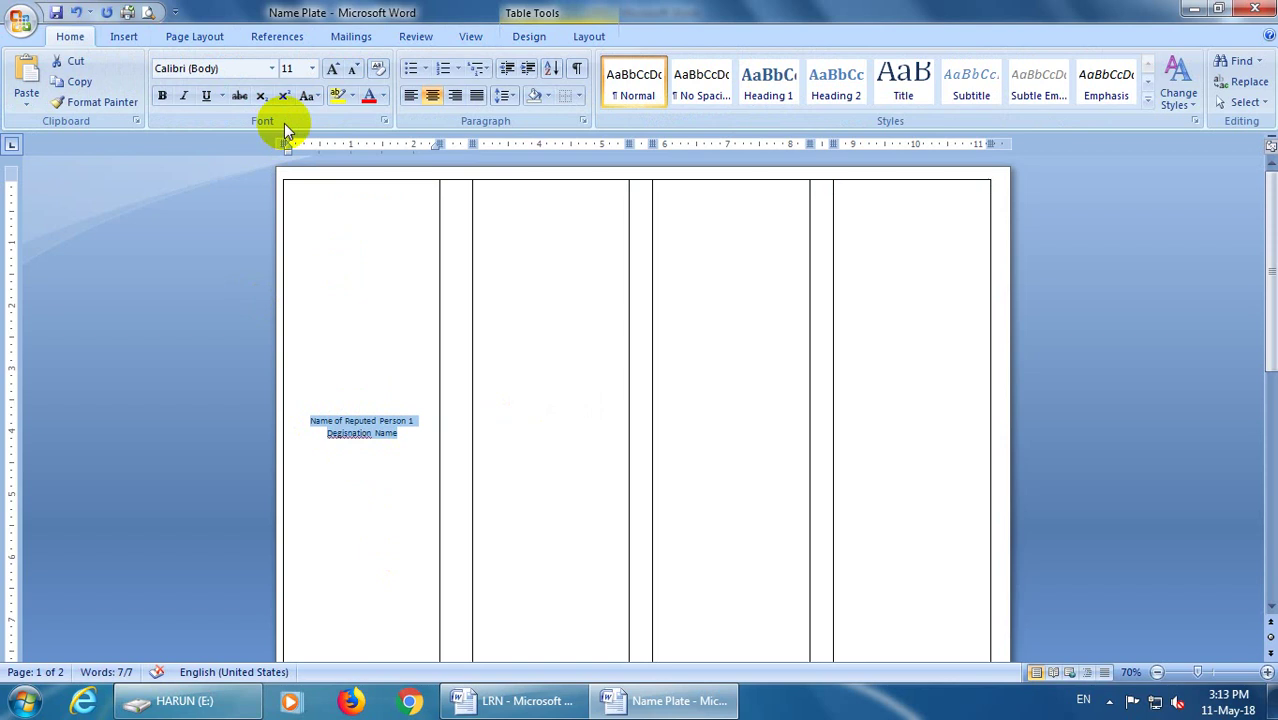
{"action": "left_click", "coordinate": [333, 68]}
{"action": "left_click", "coordinate": [333, 68]}
{"action": "left_click", "coordinate": [333, 68]}
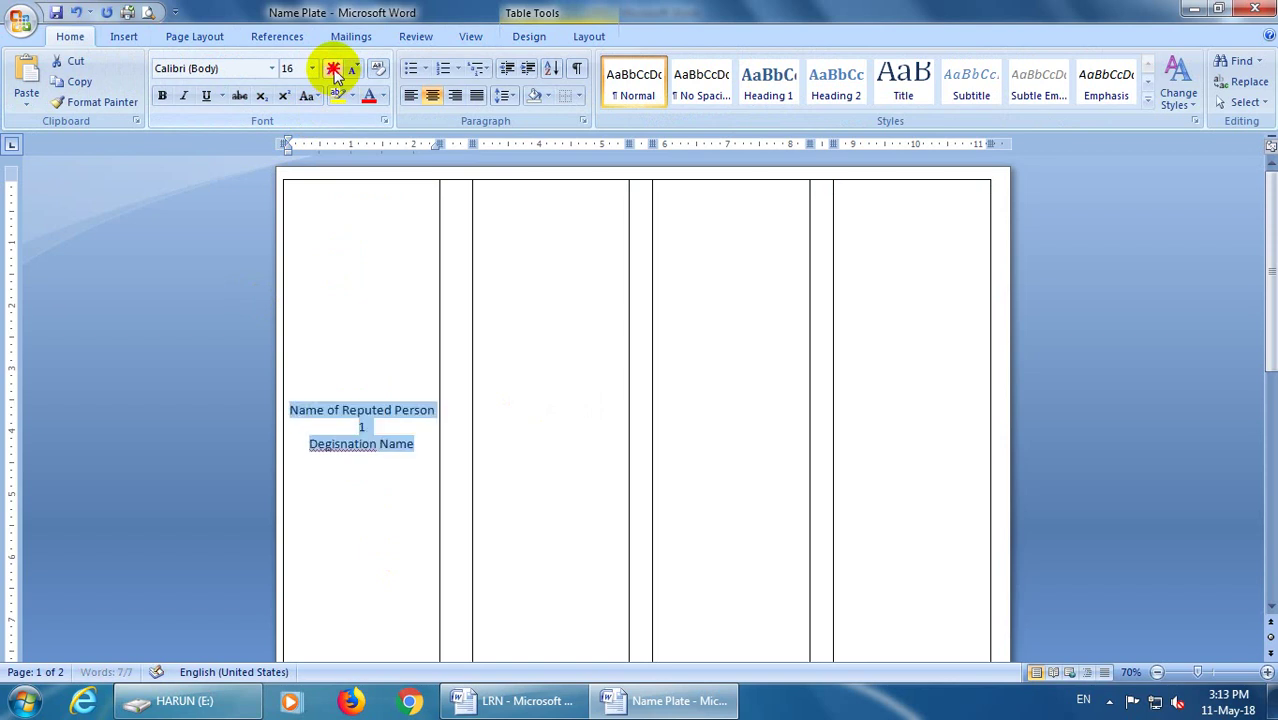
{"action": "left_click", "coordinate": [333, 68]}
{"action": "left_click", "coordinate": [333, 68]}
{"action": "left_click", "coordinate": [333, 68]}
{"action": "left_click", "coordinate": [333, 68]}
{"action": "left_click", "coordinate": [333, 68]}
{"action": "left_click", "coordinate": [333, 68]}
{"action": "left_click", "coordinate": [333, 68]}
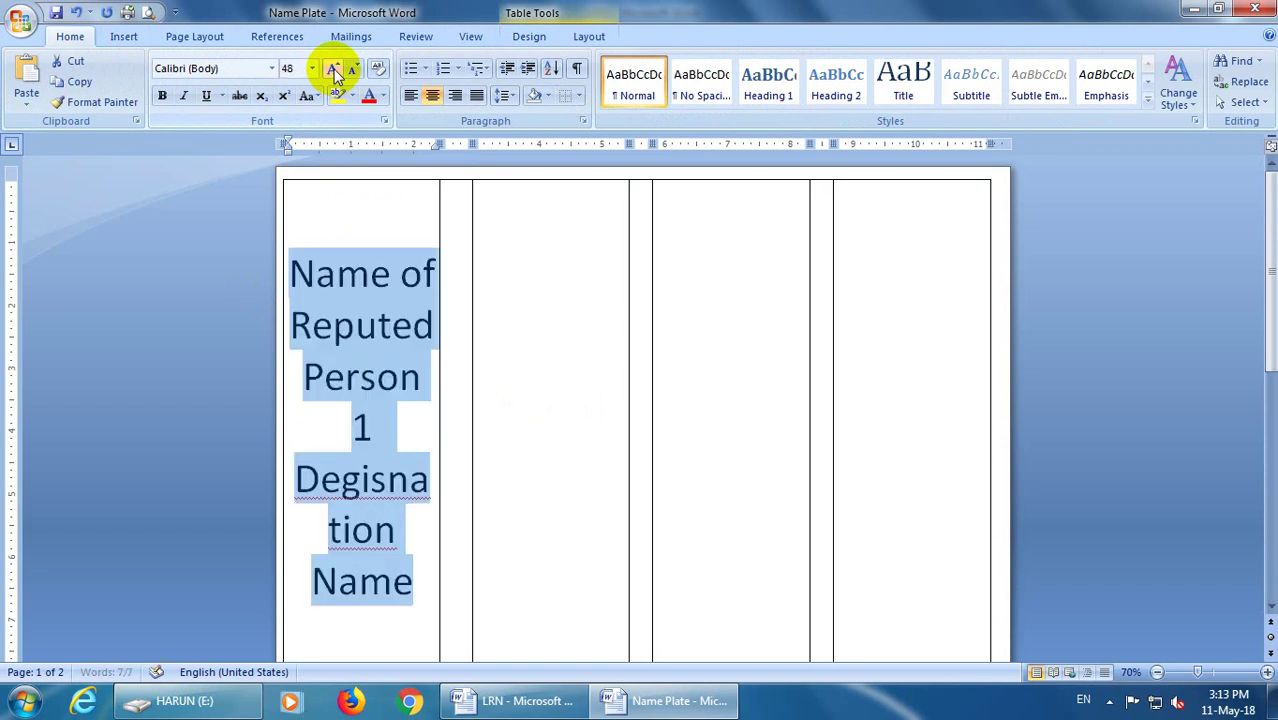
{"action": "left_click", "coordinate": [333, 68]}
{"action": "scroll", "coordinate": [365, 310], "scroll_direction": "down", "scroll_amount": 2}
{"action": "scroll", "coordinate": [365, 300], "scroll_direction": "up", "scroll_amount": 1}
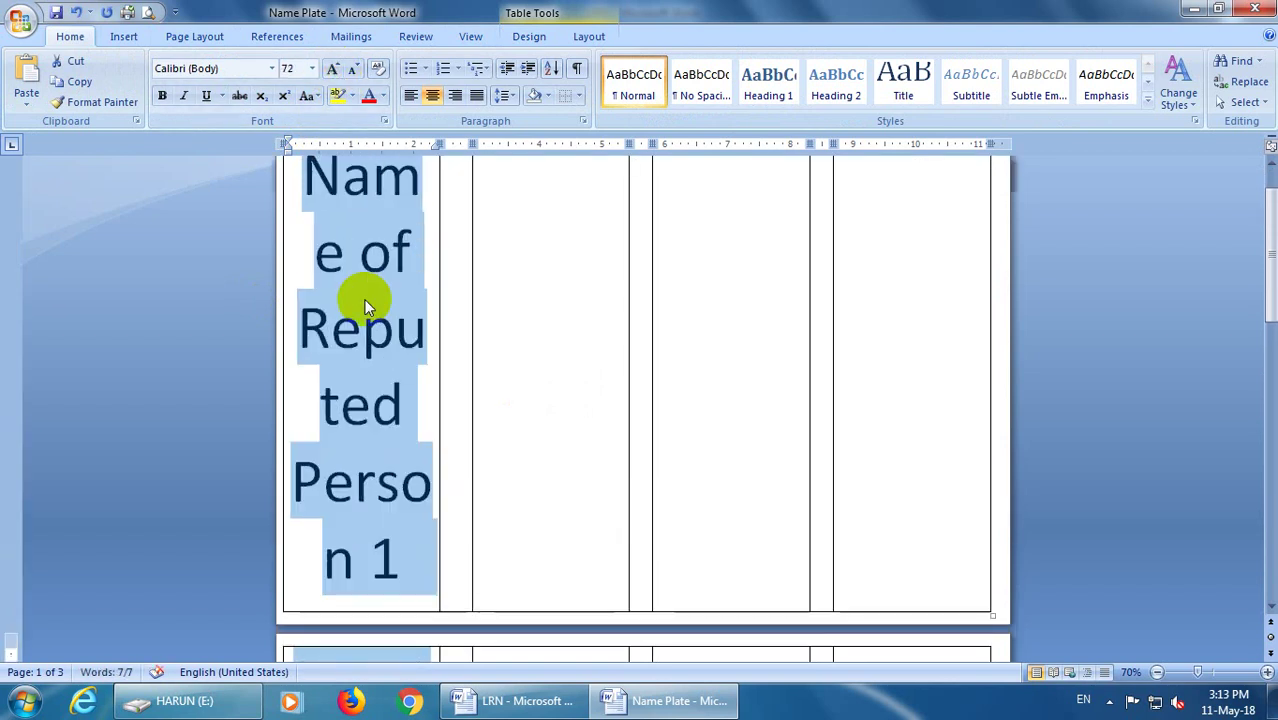
{"action": "scroll", "coordinate": [365, 300], "scroll_direction": "down", "scroll_amount": 3}
{"action": "scroll", "coordinate": [365, 295], "scroll_direction": "down", "scroll_amount": 4}
{"action": "scroll", "coordinate": [365, 290], "scroll_direction": "down", "scroll_amount": 3}
{"action": "scroll", "coordinate": [366, 289], "scroll_direction": "up", "scroll_amount": 2}
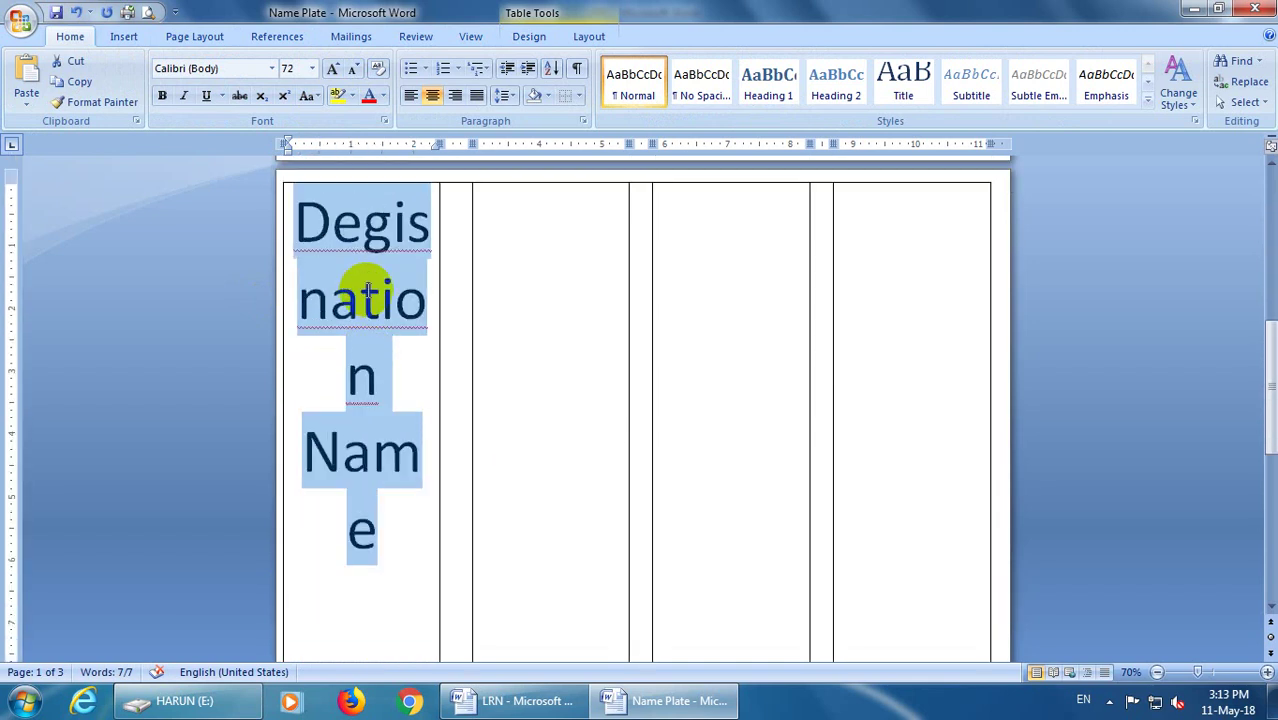
{"action": "scroll", "coordinate": [367, 288], "scroll_direction": "up", "scroll_amount": 6}
{"action": "scroll", "coordinate": [368, 287], "scroll_direction": "up", "scroll_amount": 1}
Step: Reselect all the 72-point name and designation text in the first cell
{"action": "mouse_move", "coordinate": [305, 236]}
{"action": "left_mouse_down"}
{"action": "mouse_move", "coordinate": [416, 491]}
{"action": "mouse_move", "coordinate": [414, 591]}
{"action": "left_mouse_up"}
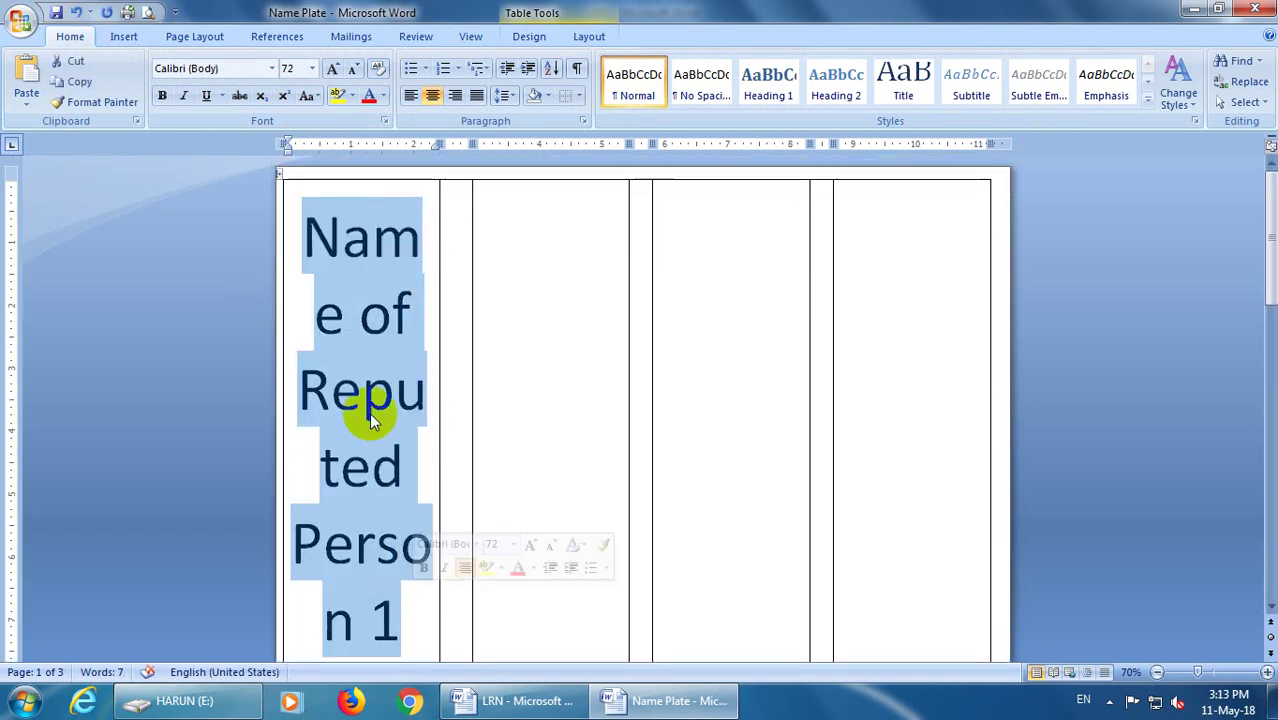
{"action": "scroll", "coordinate": [368, 323], "scroll_direction": "down", "scroll_amount": 2}
{"action": "scroll", "coordinate": [366, 328], "scroll_direction": "down", "scroll_amount": 1}
{"action": "scroll", "coordinate": [367, 327], "scroll_direction": "down", "scroll_amount": 1}
{"action": "scroll", "coordinate": [366, 316], "scroll_direction": "up", "scroll_amount": 2}
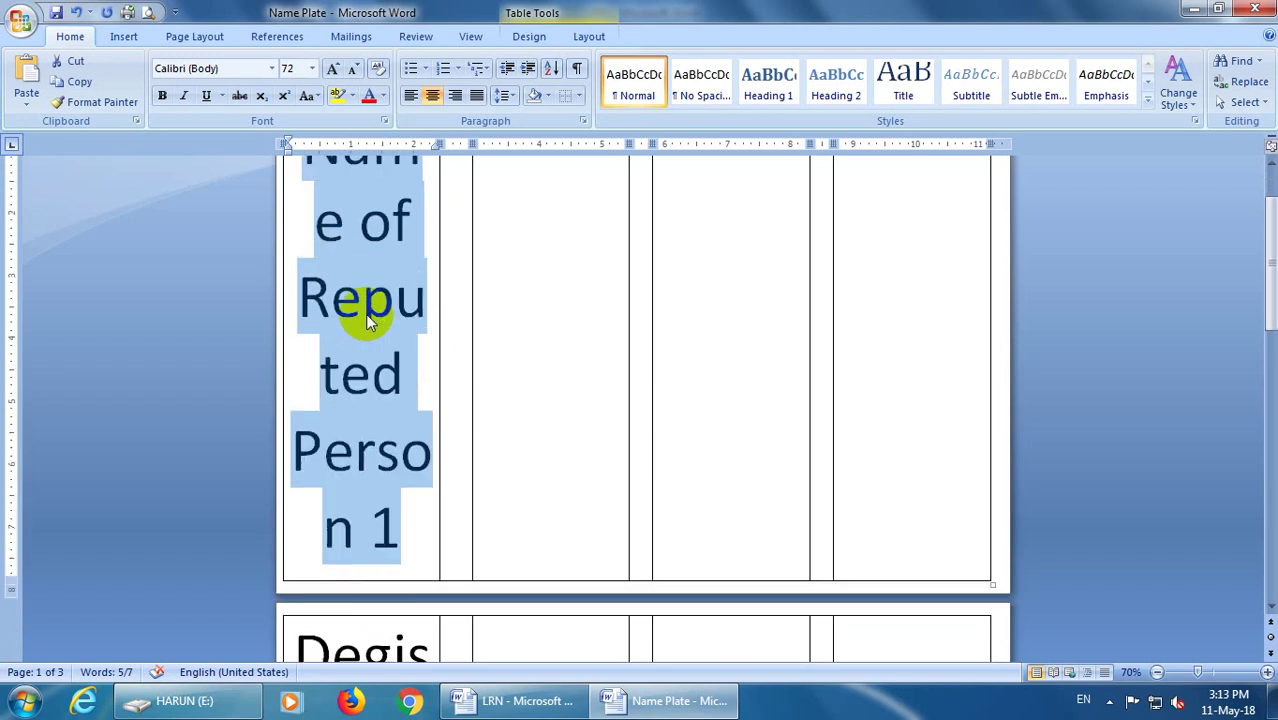
{"action": "scroll", "coordinate": [369, 318], "scroll_direction": "up", "scroll_amount": 1}
{"action": "scroll", "coordinate": [367, 299], "scroll_direction": "down", "scroll_amount": 2}
{"action": "scroll", "coordinate": [377, 285], "scroll_direction": "up", "scroll_amount": 2}
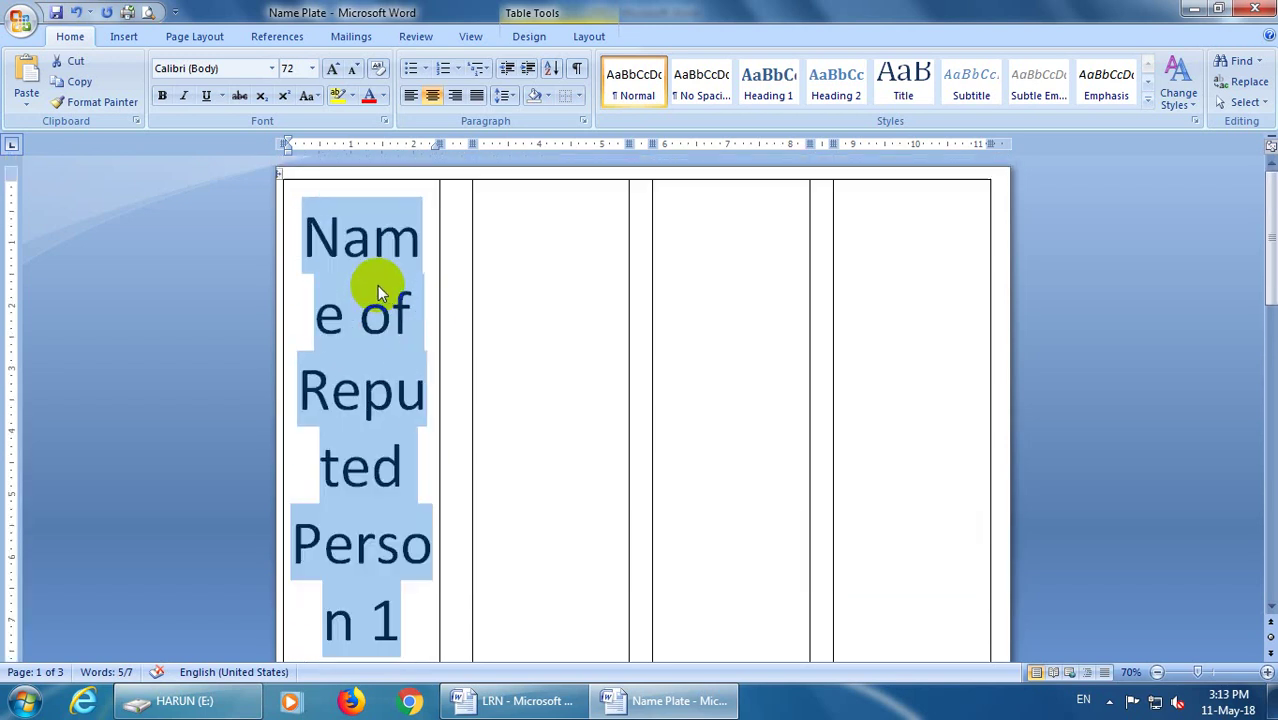
{"action": "left_click", "coordinate": [377, 285]}
{"action": "left_click", "coordinate": [355, 240]}
{"action": "mouse_move", "coordinate": [355, 240]}
{"action": "left_mouse_down"}
{"action": "mouse_move", "coordinate": [397, 672]}
{"action": "mouse_move", "coordinate": [385, 372]}
{"action": "left_mouse_up"}
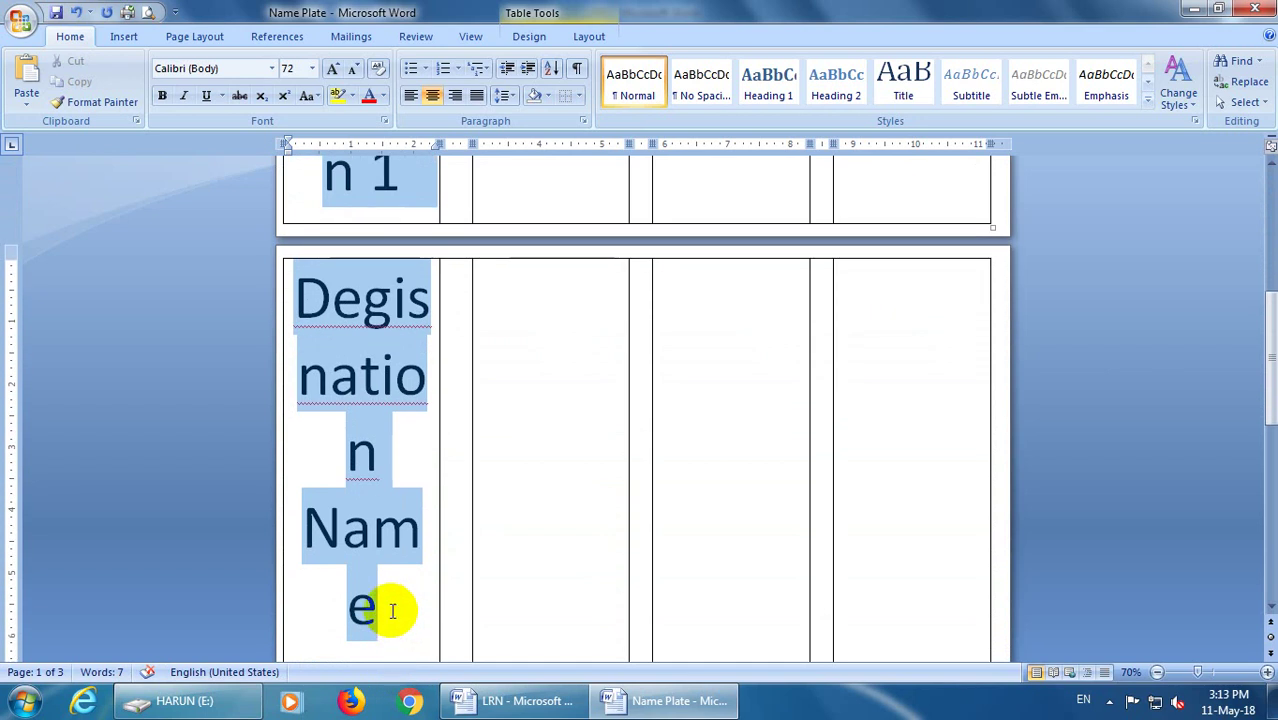
{"action": "scroll", "coordinate": [383, 367], "scroll_direction": "up", "scroll_amount": 3}
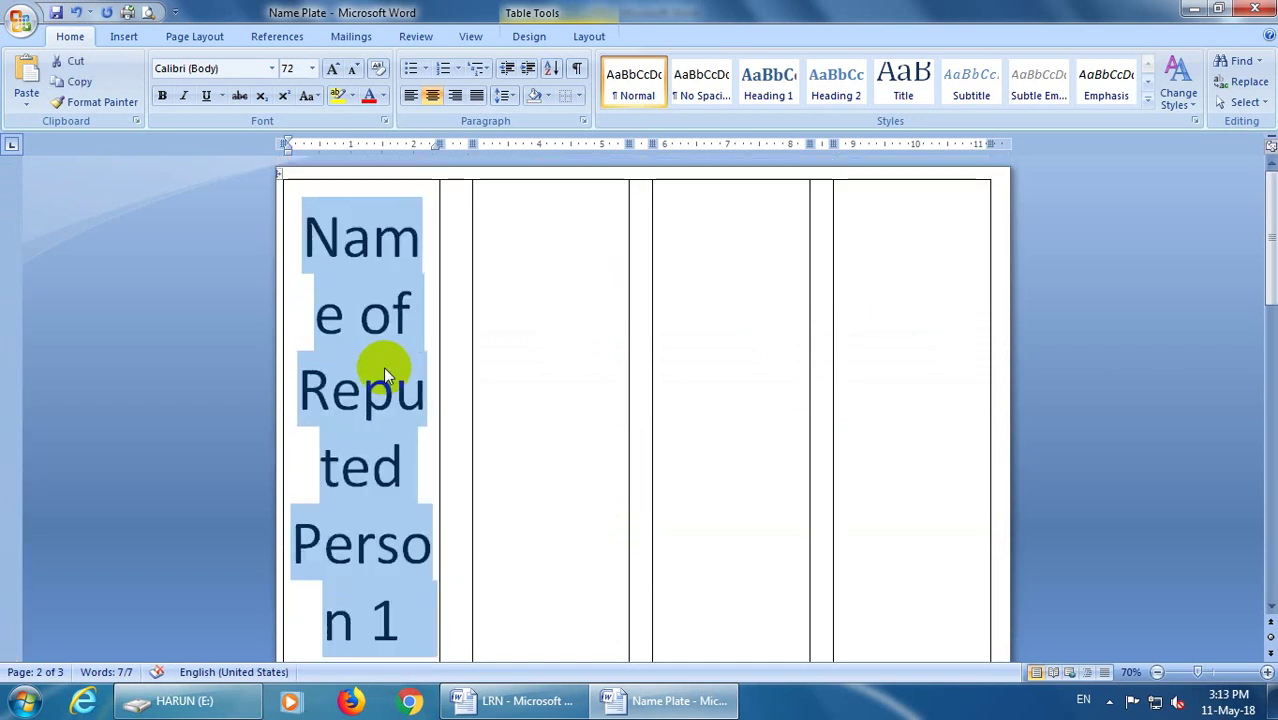
Step: Rotate the first cell's text to a vertical orientation
{"action": "right_click", "coordinate": [368, 230]}
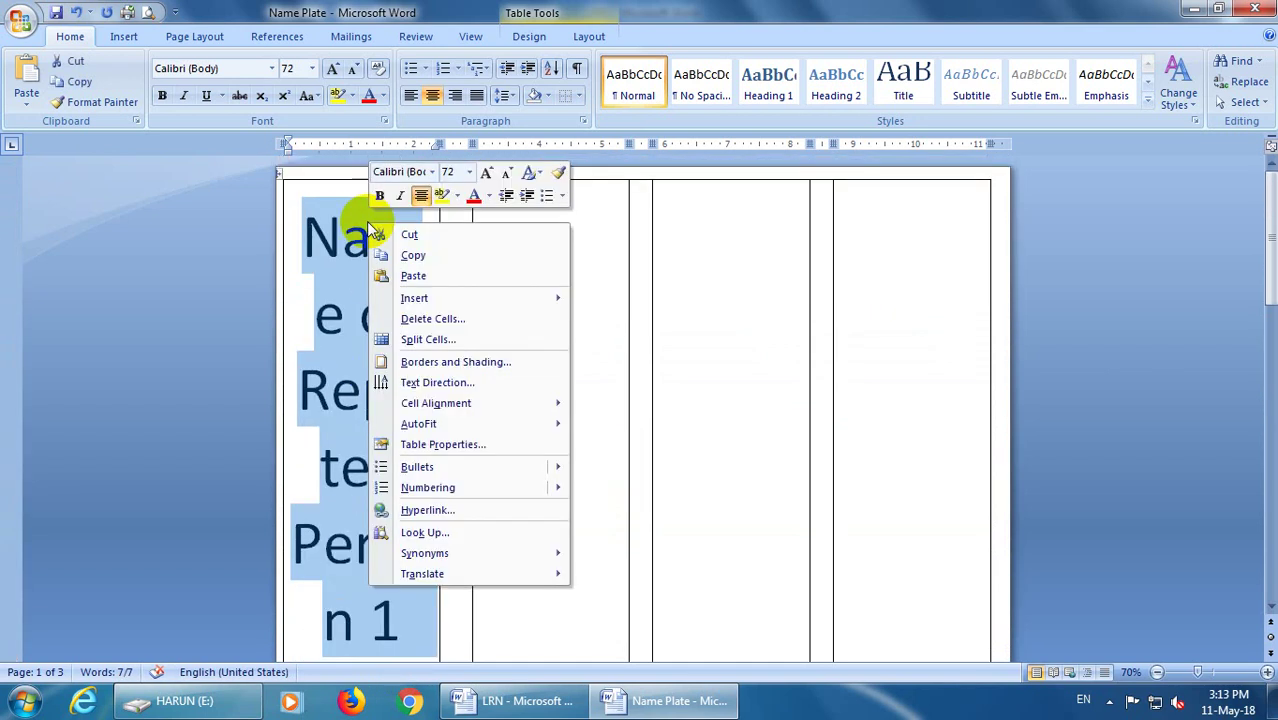
{"action": "left_click", "coordinate": [494, 388]}
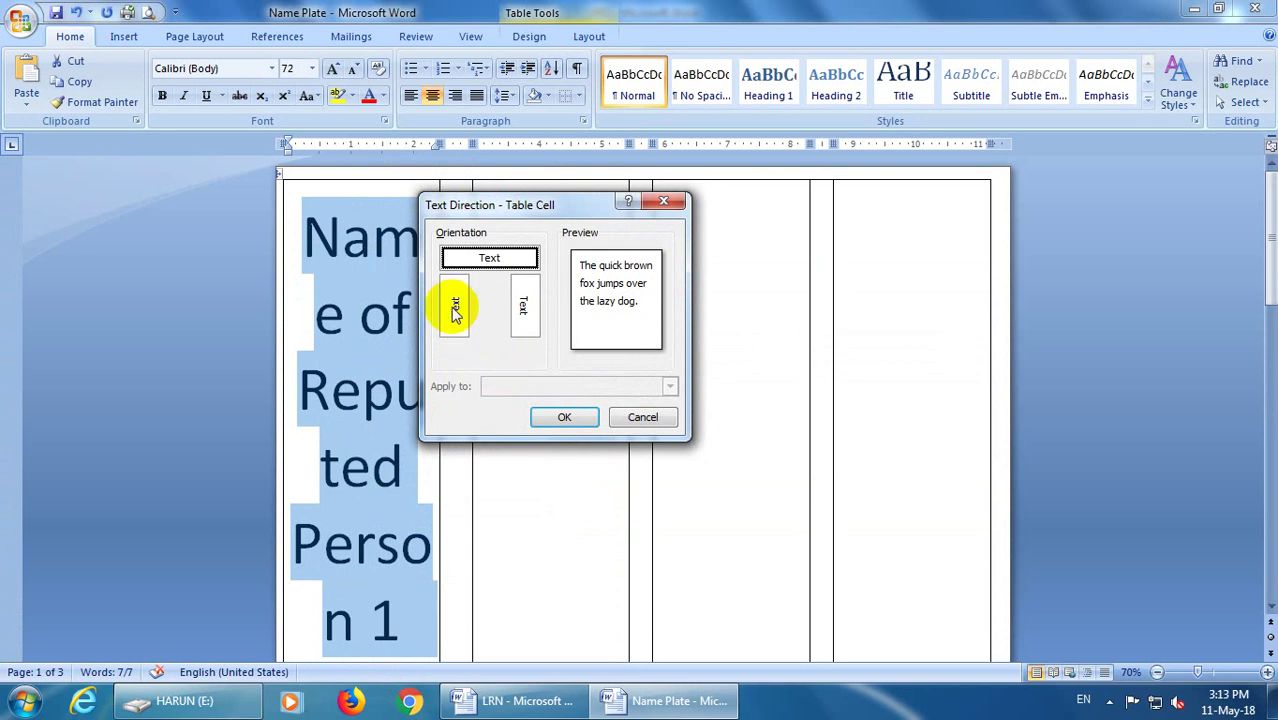
{"action": "left_click", "coordinate": [525, 310]}
{"action": "left_click", "coordinate": [563, 419]}
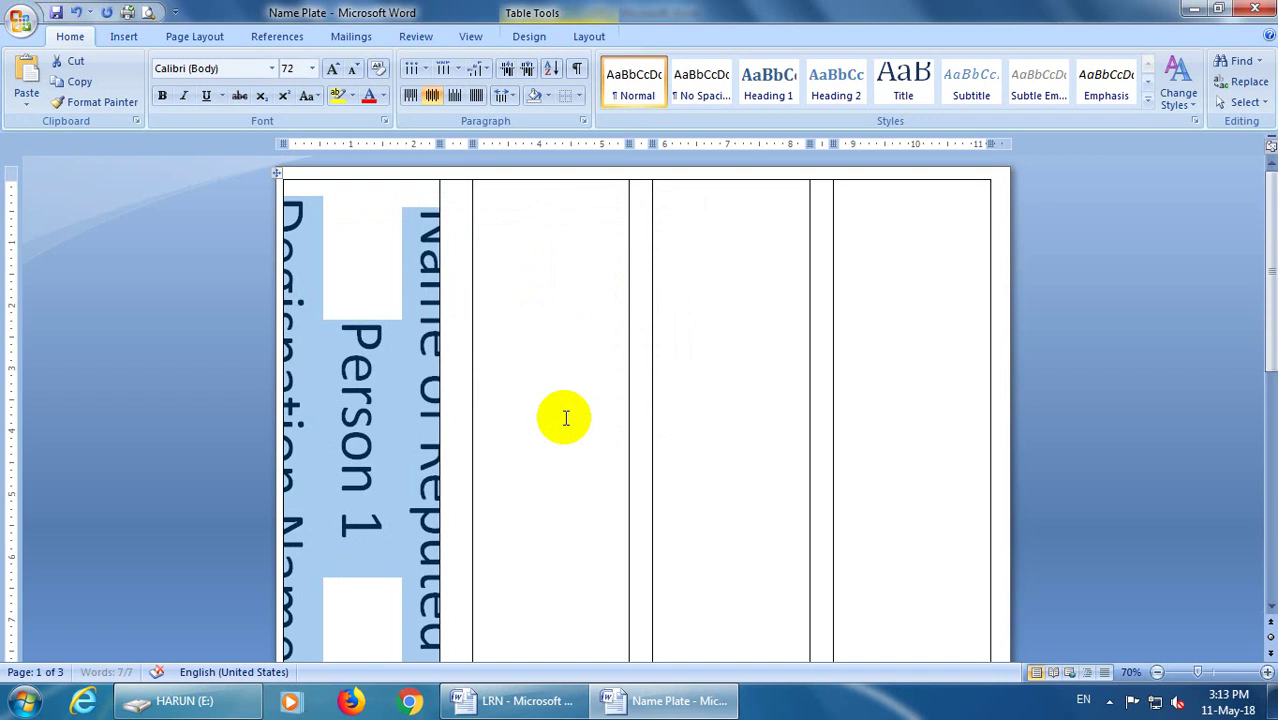
Step: Shrink the name line to 48 point and the designation line to 28 point
{"action": "left_click_drag", "start_coordinate": [421, 208], "coordinate": [378, 540]}
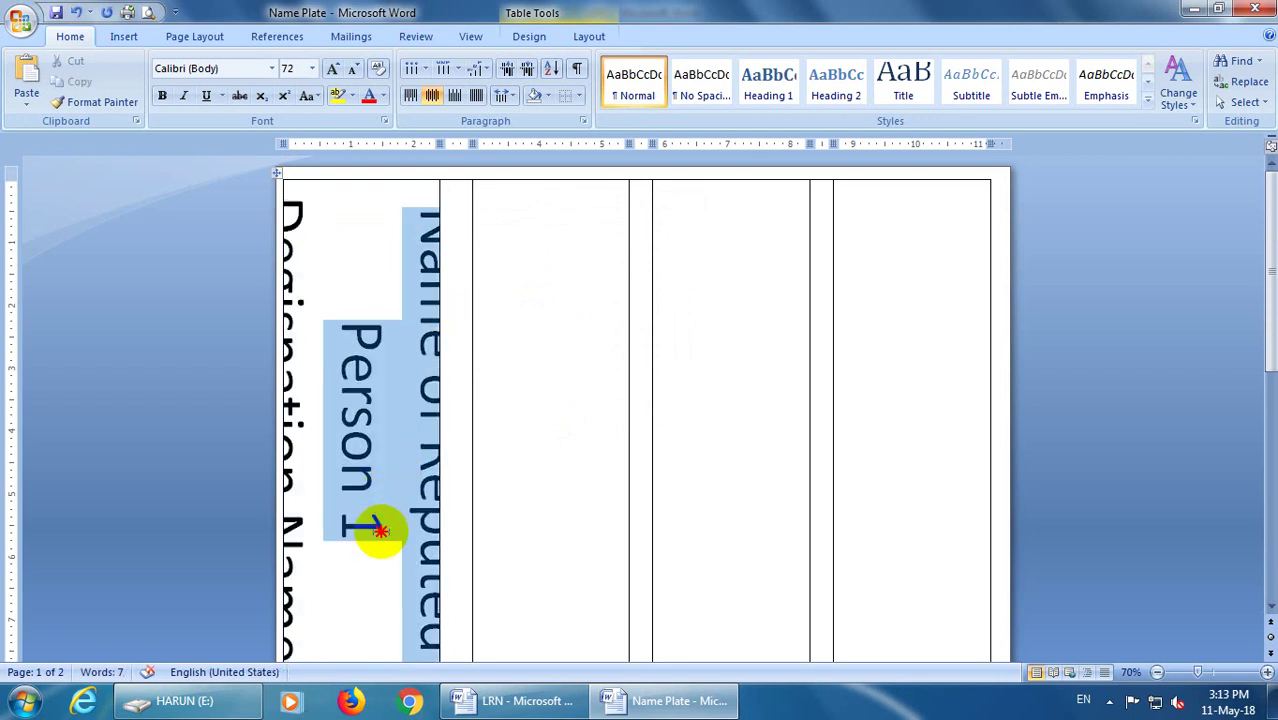
{"action": "left_click", "coordinate": [355, 70]}
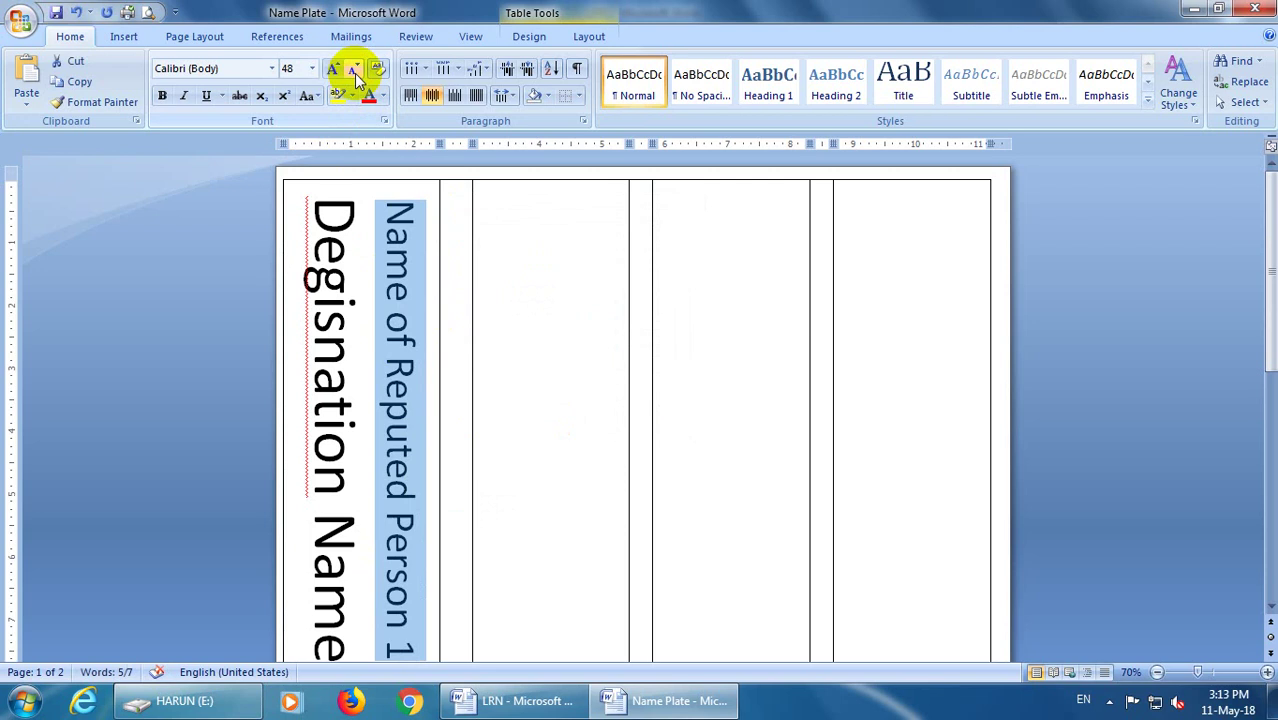
{"action": "scroll", "coordinate": [385, 285], "scroll_direction": "down", "scroll_amount": 2}
{"action": "scroll", "coordinate": [390, 290], "scroll_direction": "up", "scroll_amount": 2}
{"action": "scroll", "coordinate": [390, 298], "scroll_direction": "down", "scroll_amount": 1}
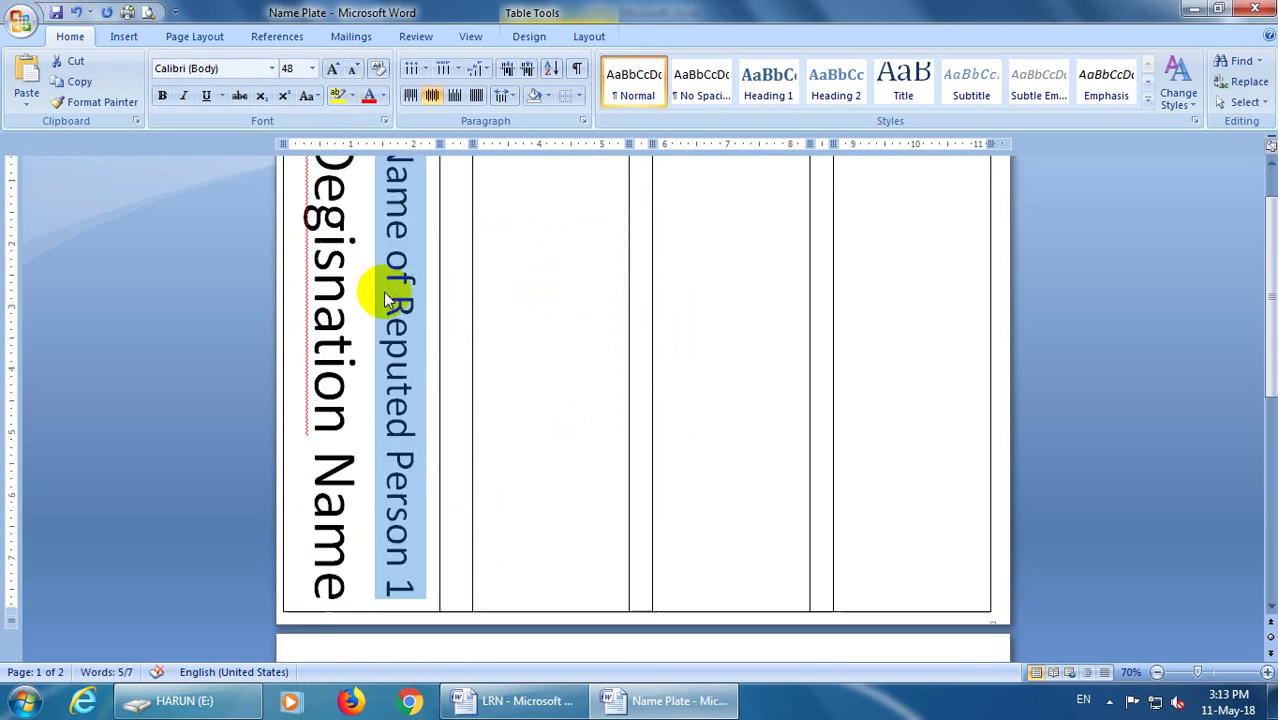
{"action": "scroll", "coordinate": [385, 298], "scroll_direction": "up", "scroll_amount": 1}
{"action": "left_click_drag", "start_coordinate": [325, 205], "coordinate": [314, 555]}
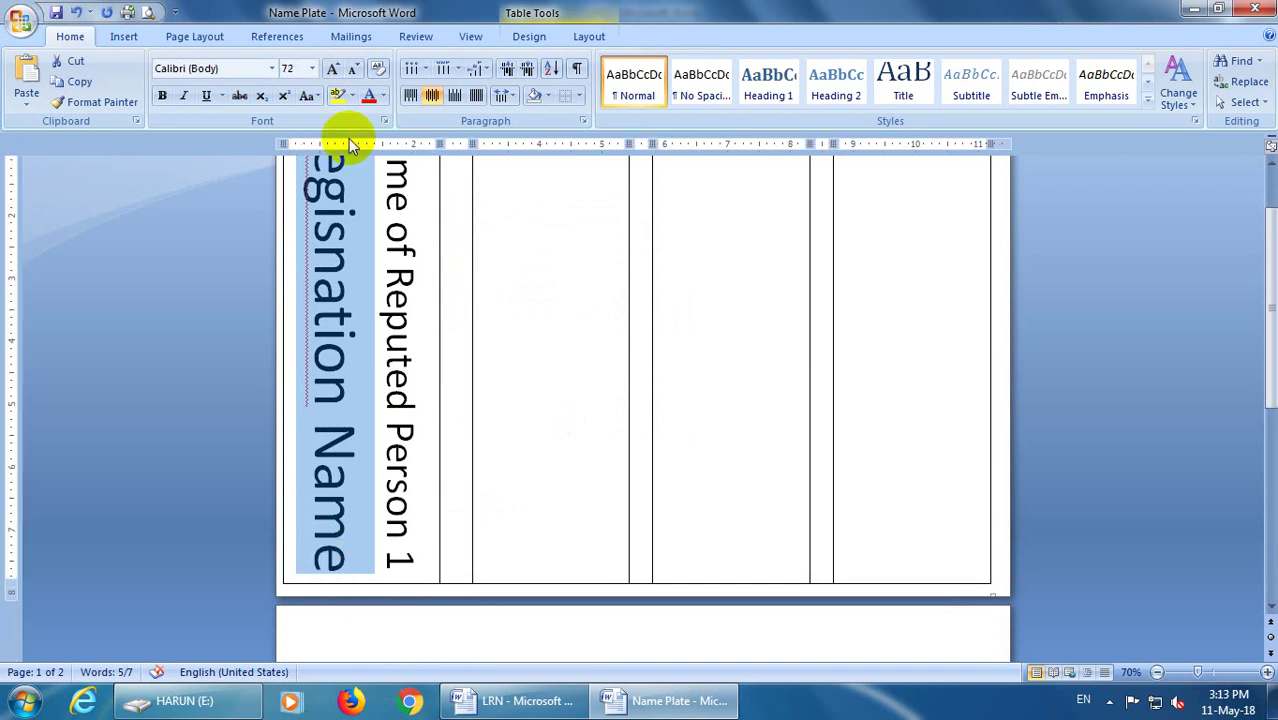
{"action": "left_click", "coordinate": [352, 69]}
{"action": "left_click", "coordinate": [352, 69]}
{"action": "left_click", "coordinate": [351, 70]}
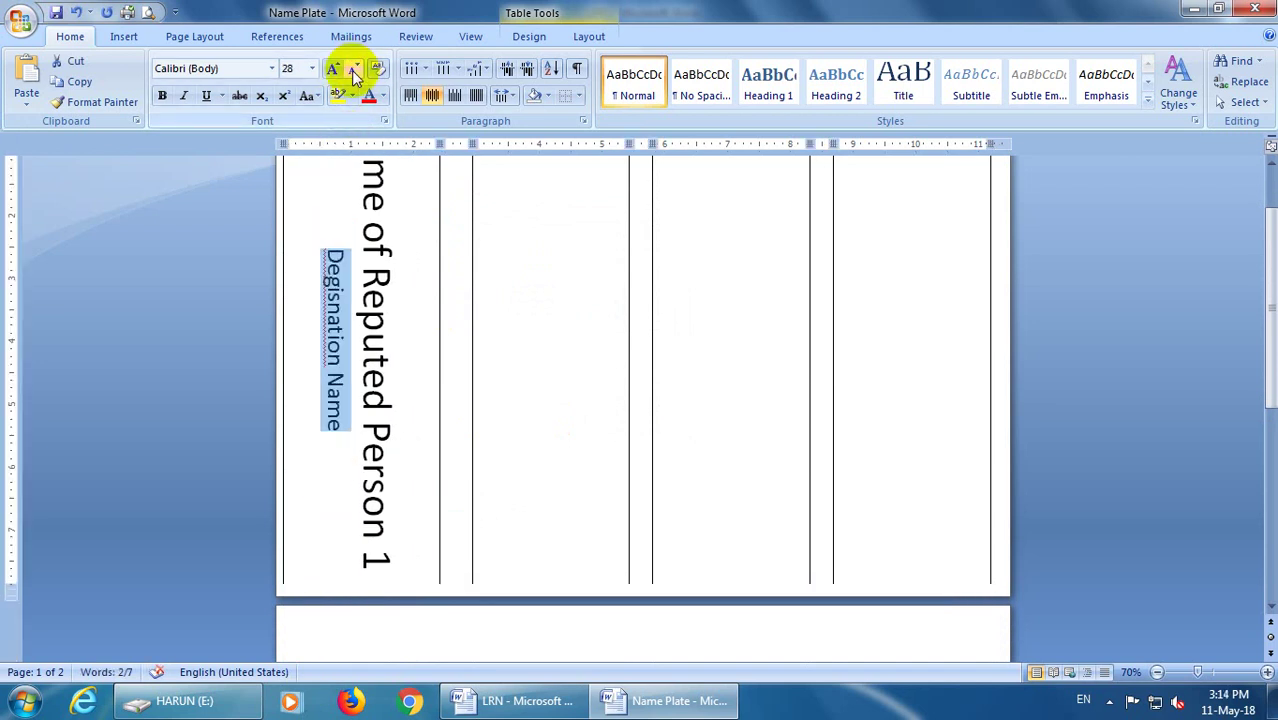
{"action": "left_click", "coordinate": [330, 365]}
Step: Correct the misspelled 'Degisnation' to 'Designation' in the first panel
{"action": "right_click", "coordinate": [330, 365]}
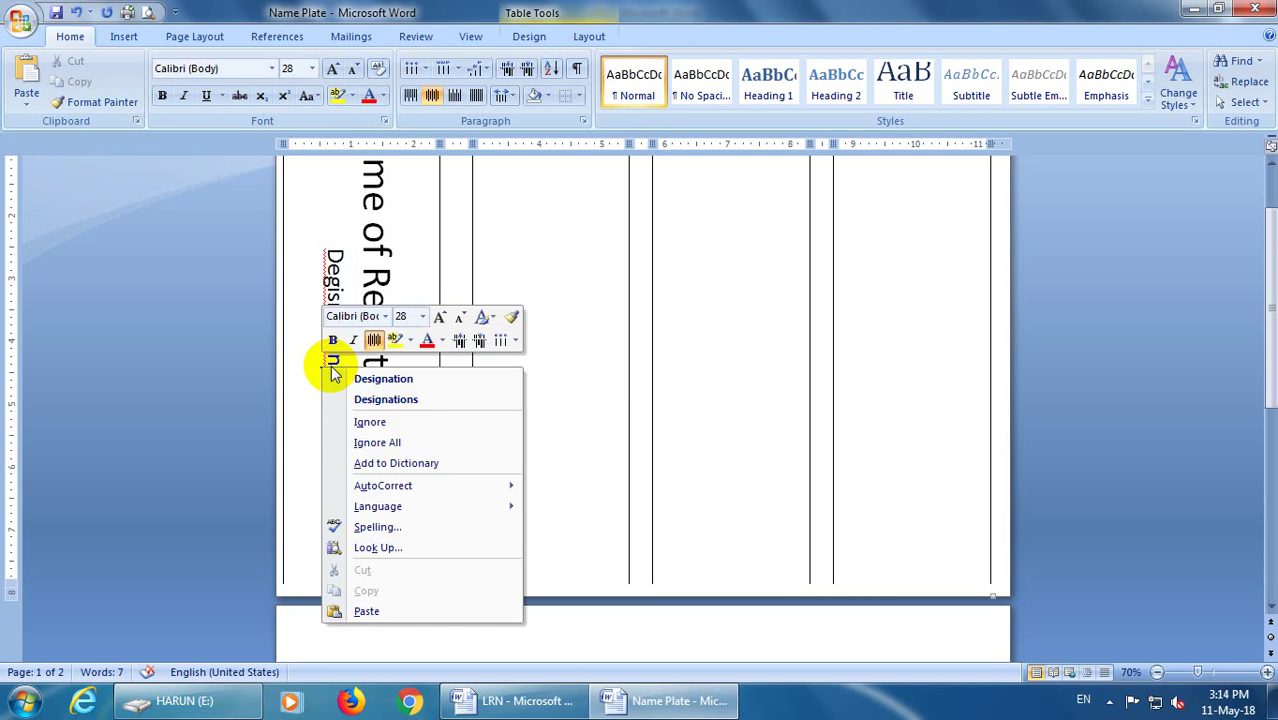
{"action": "left_click", "coordinate": [446, 382]}
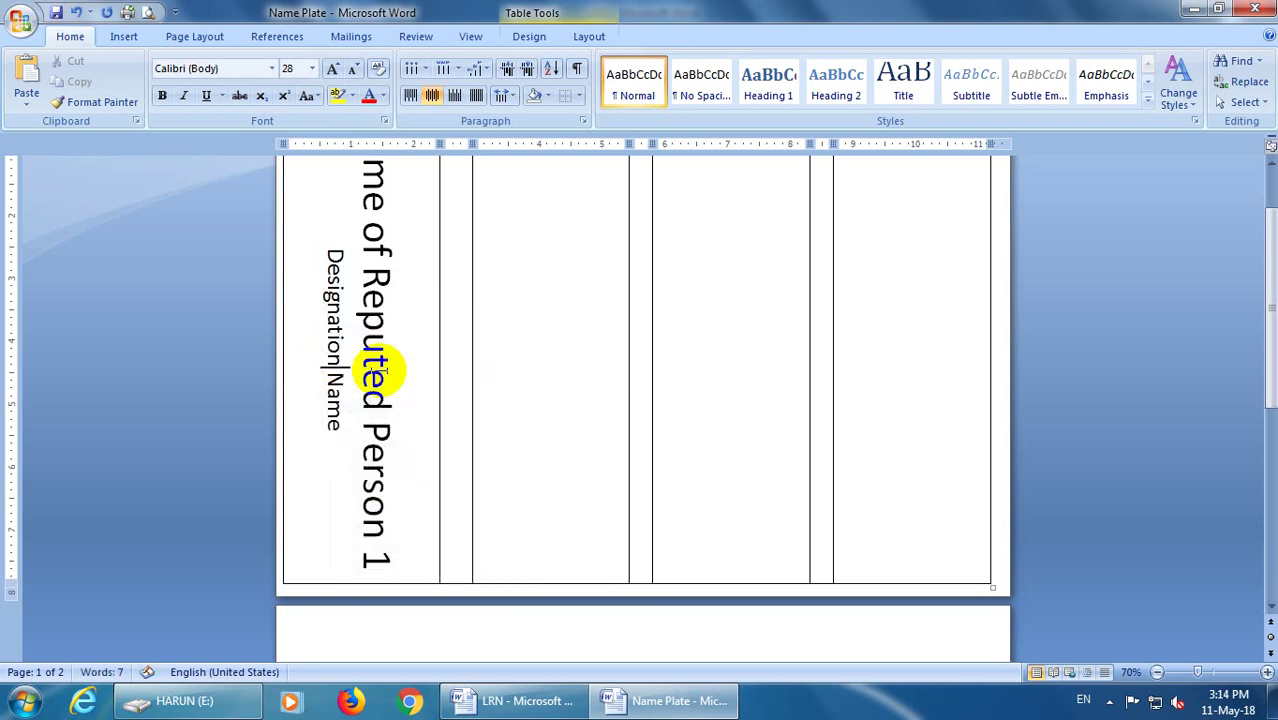
{"action": "left_click_drag", "start_coordinate": [334, 245], "coordinate": [401, 430]}
{"action": "left_click", "coordinate": [408, 406]}
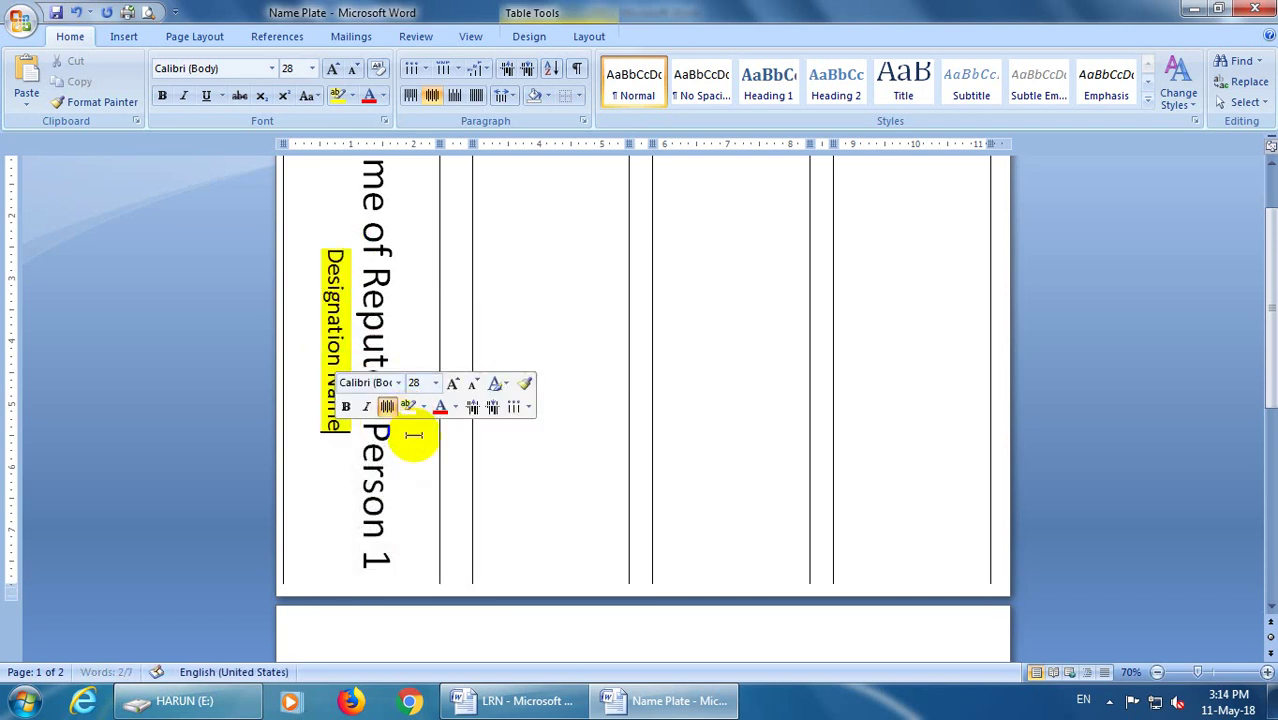
{"action": "key", "text": "ctrl+z"}
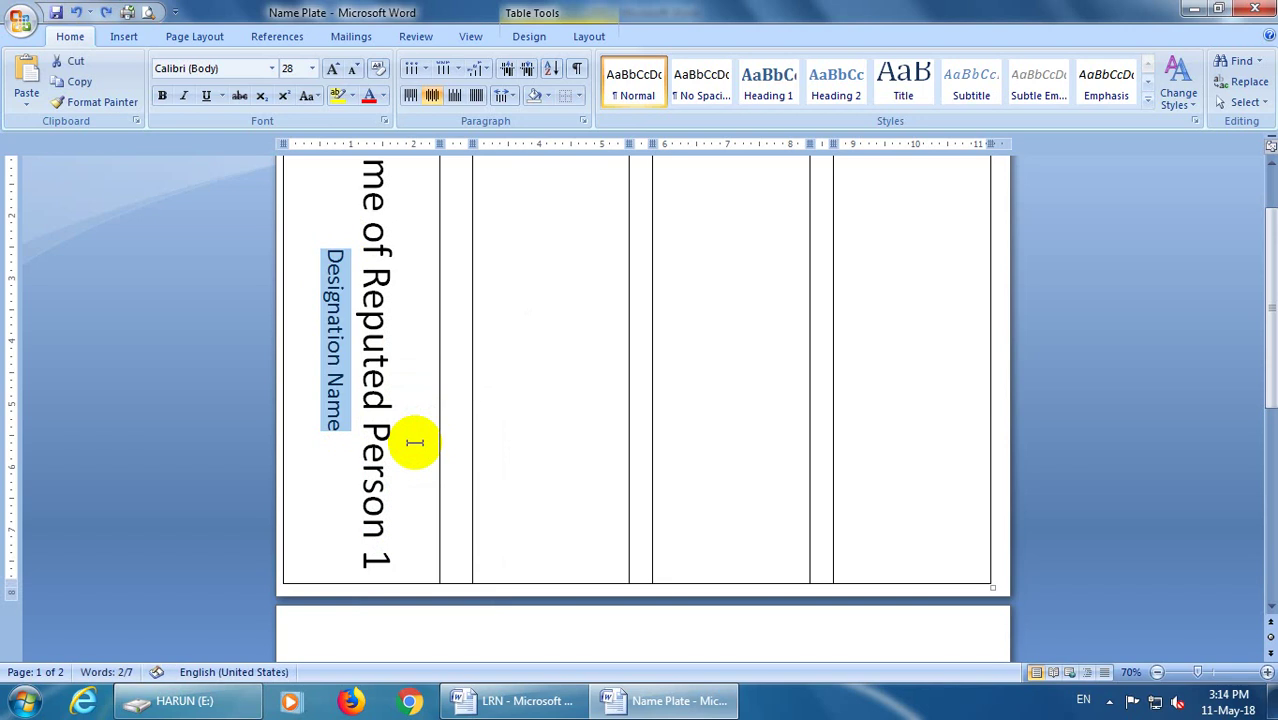
Step: Copy the first column's name and designation text
{"action": "left_click", "coordinate": [542, 400]}
{"action": "scroll", "coordinate": [530, 400], "scroll_direction": "down", "scroll_amount": 3}
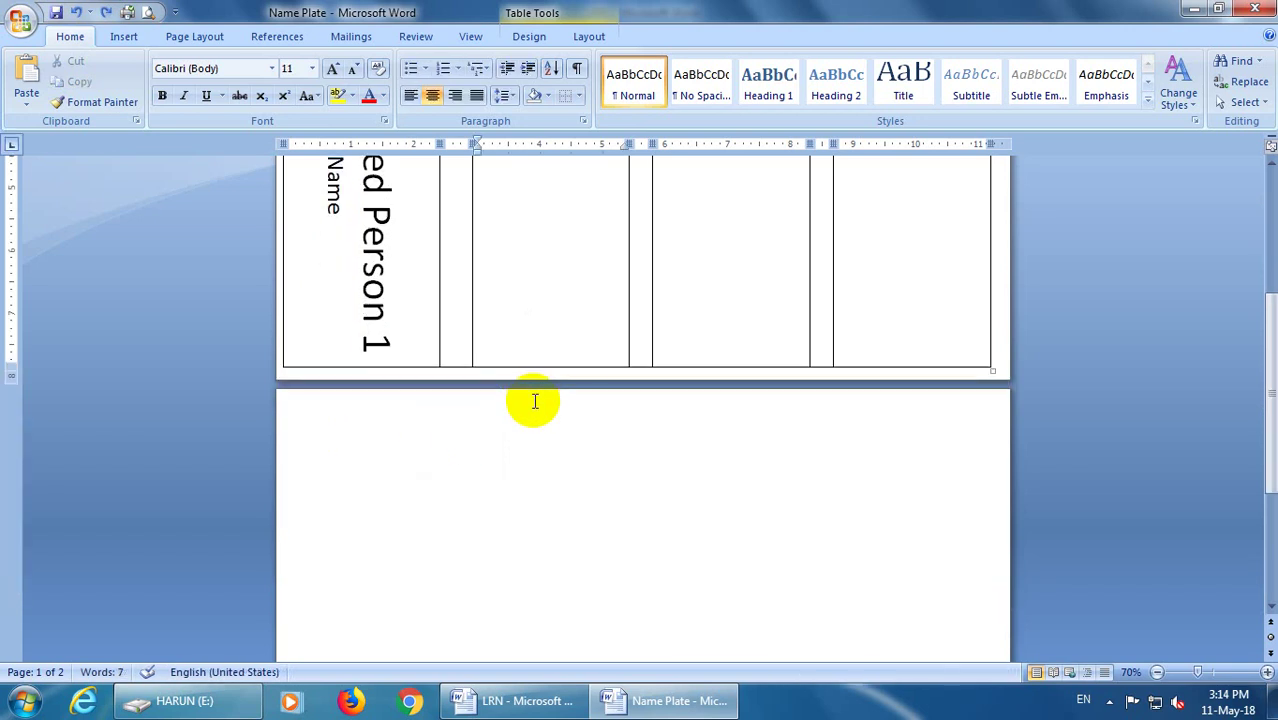
{"action": "scroll", "coordinate": [535, 401], "scroll_direction": "up", "scroll_amount": 4}
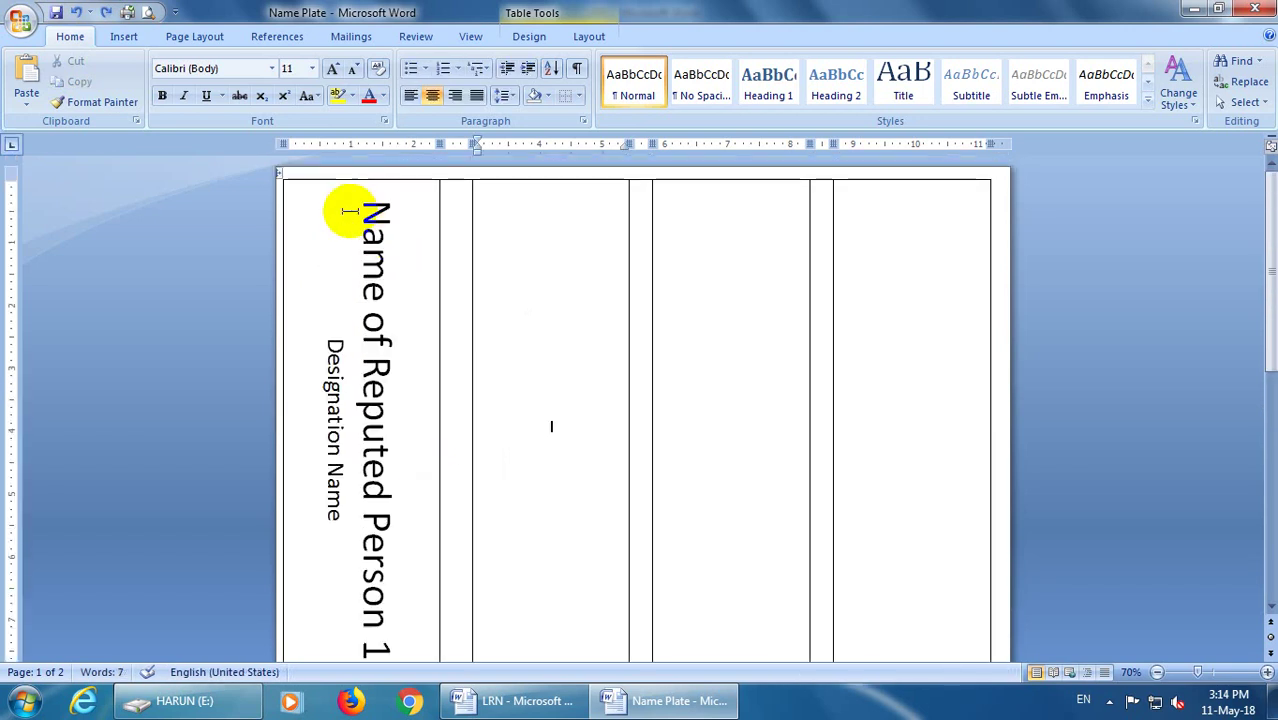
{"action": "left_click_drag", "start_coordinate": [357, 194], "coordinate": [317, 415]}
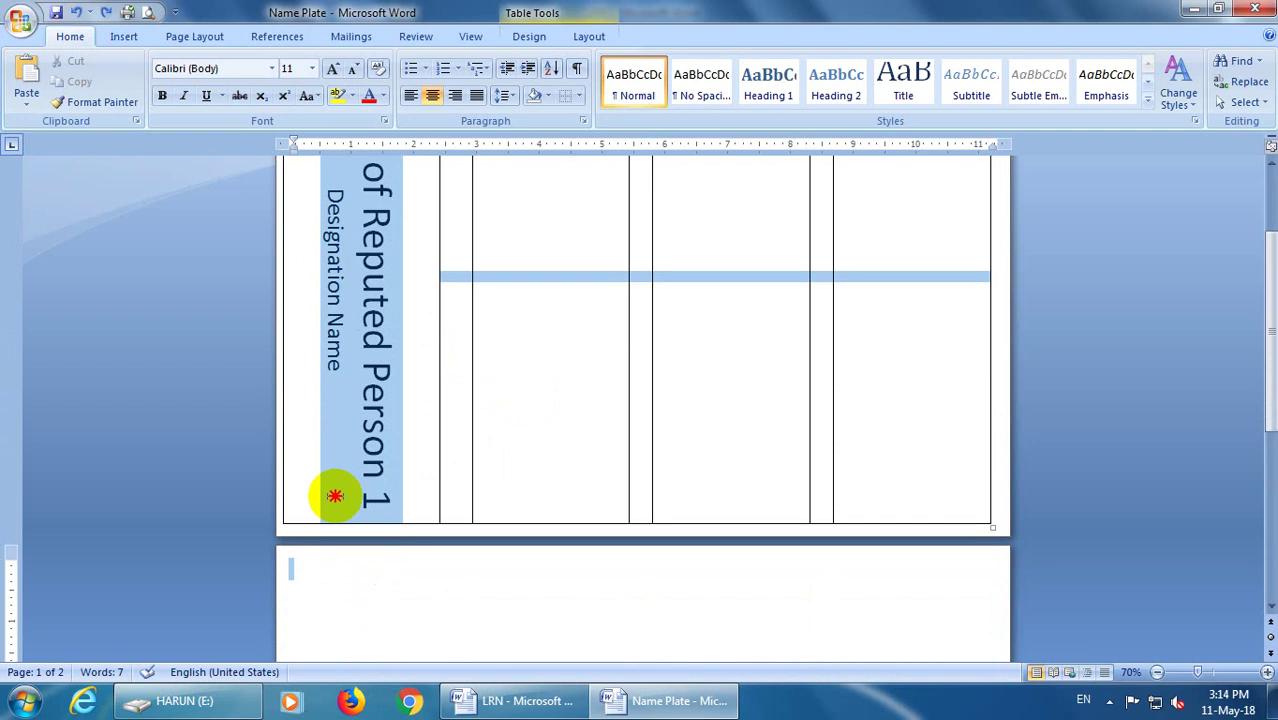
{"action": "right_click", "coordinate": [347, 232]}
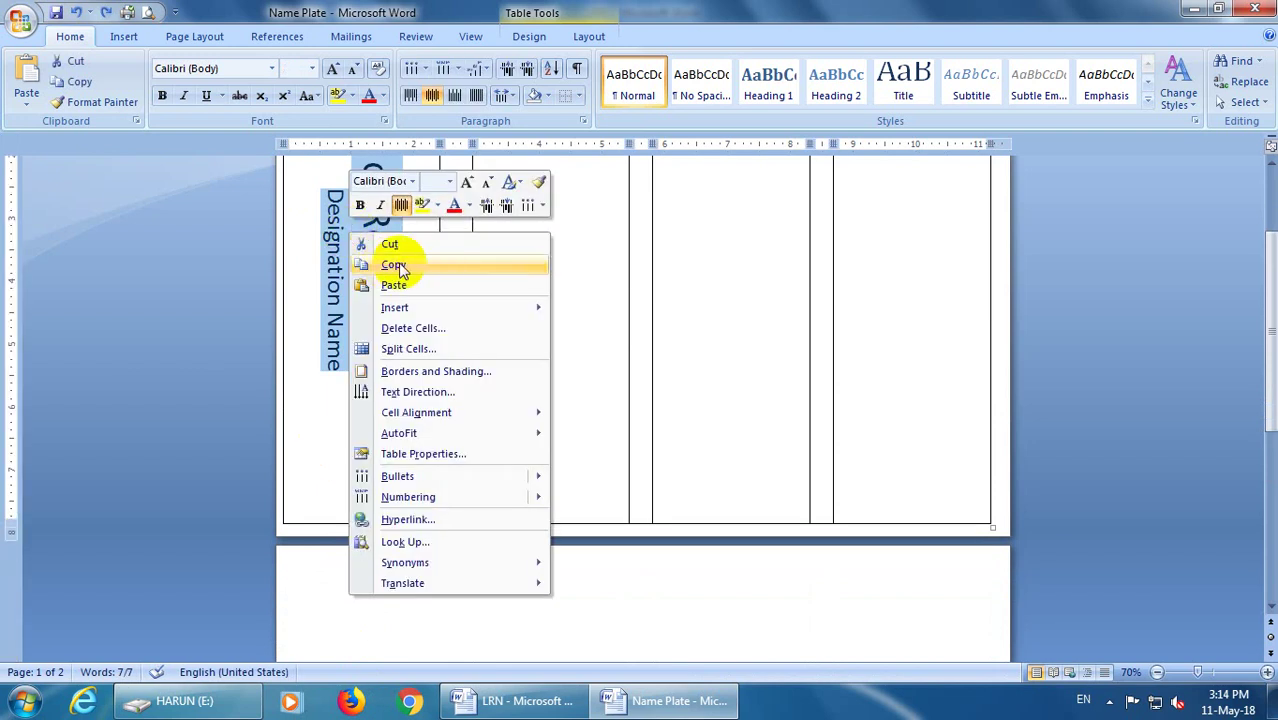
{"action": "left_click", "coordinate": [407, 266]}
Step: Paste the copied text into the second column's cell and select it
{"action": "left_click", "coordinate": [545, 292]}
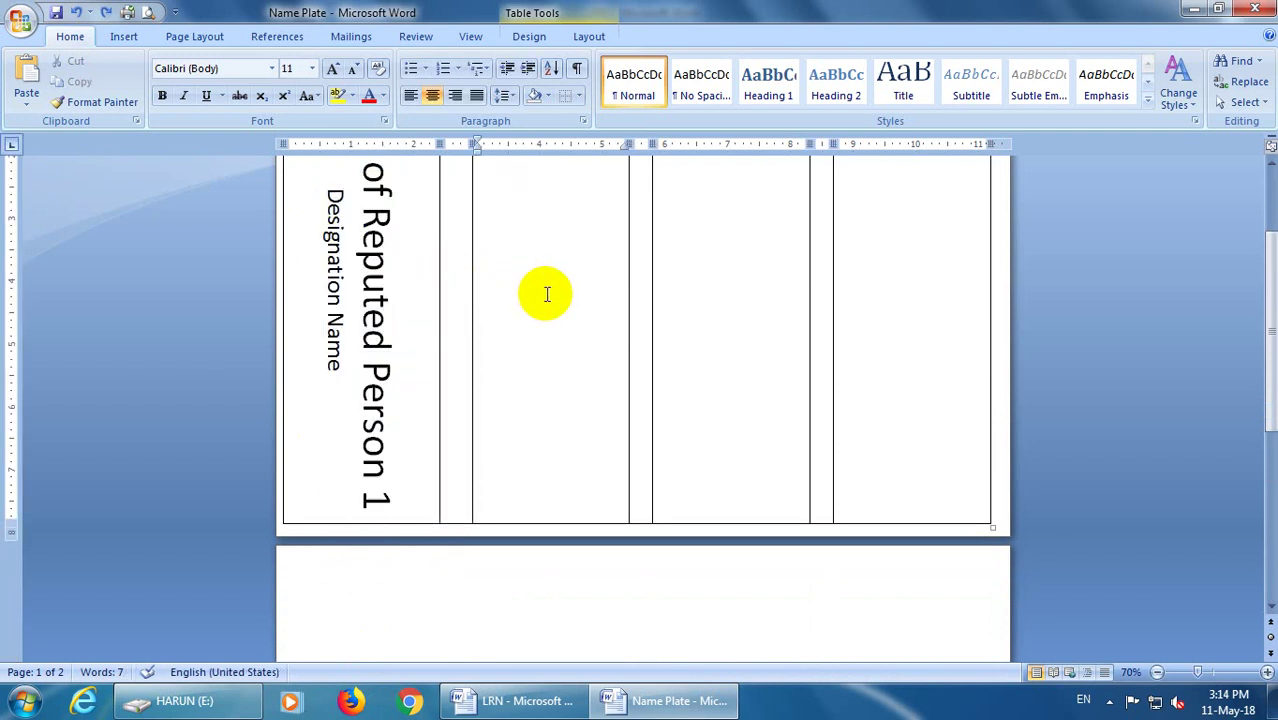
{"action": "scroll", "coordinate": [547, 293], "scroll_direction": "up", "scroll_amount": 2}
{"action": "right_click", "coordinate": [547, 293]}
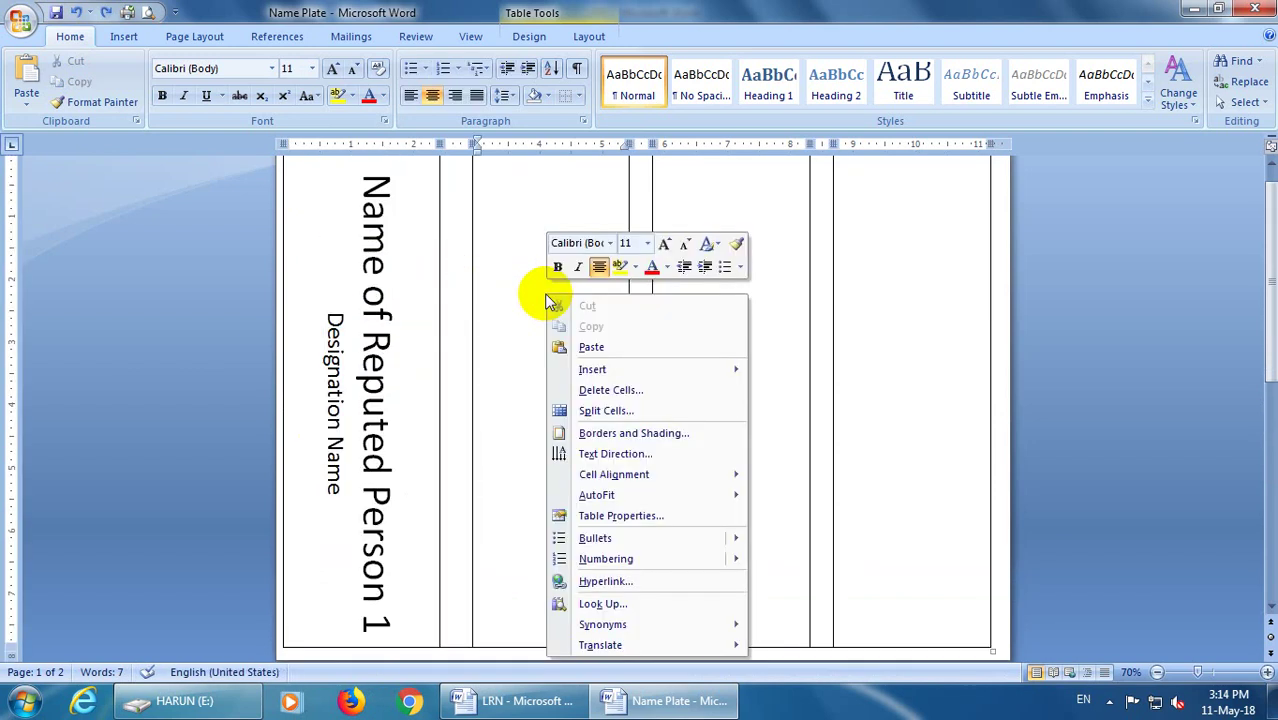
{"action": "left_click", "coordinate": [592, 347]}
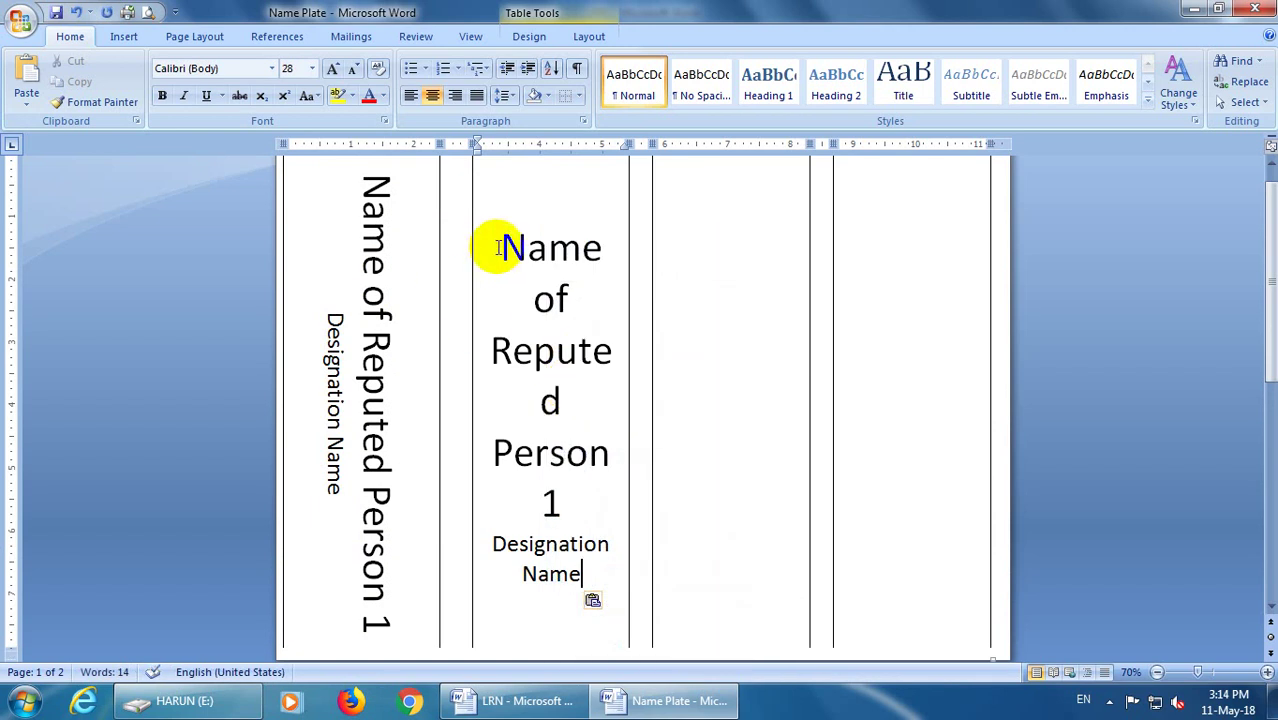
{"action": "mouse_move", "coordinate": [495, 245]}
{"action": "left_mouse_down"}
{"action": "mouse_move", "coordinate": [574, 498]}
{"action": "mouse_move", "coordinate": [576, 572]}
{"action": "left_mouse_up"}
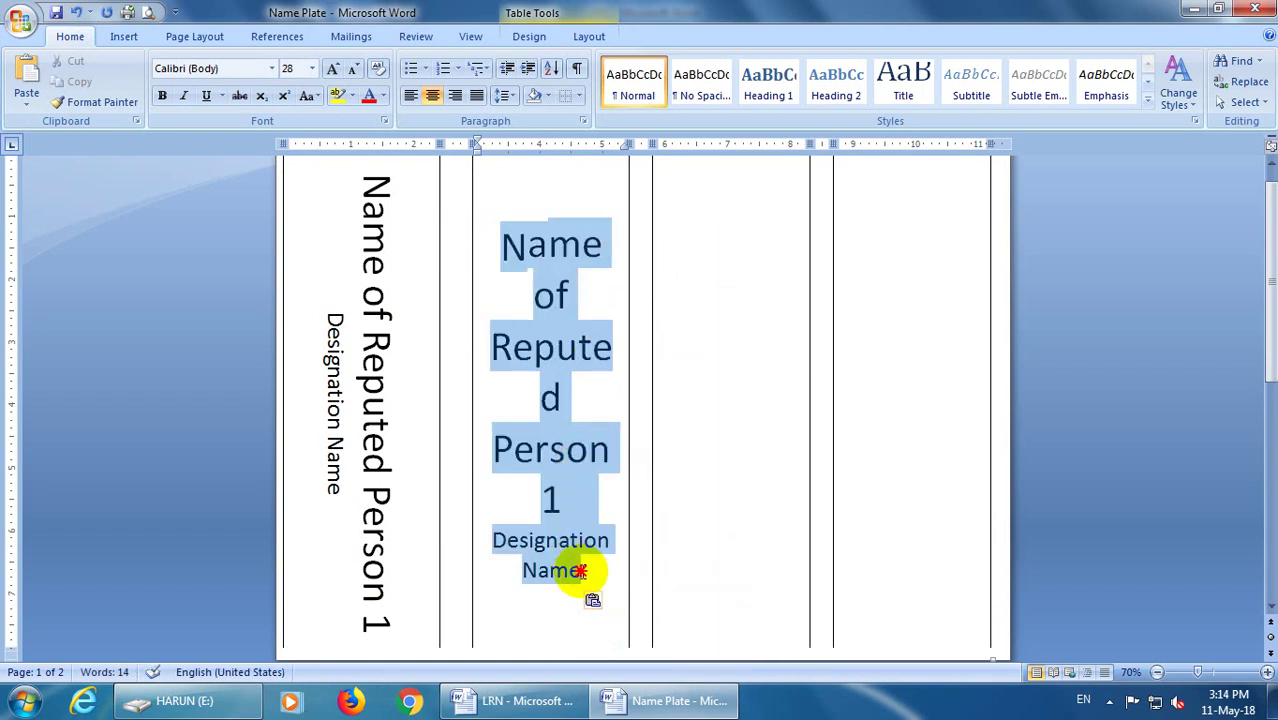
Step: Set the second column's text direction to bottom-to-top
{"action": "right_click", "coordinate": [541, 249]}
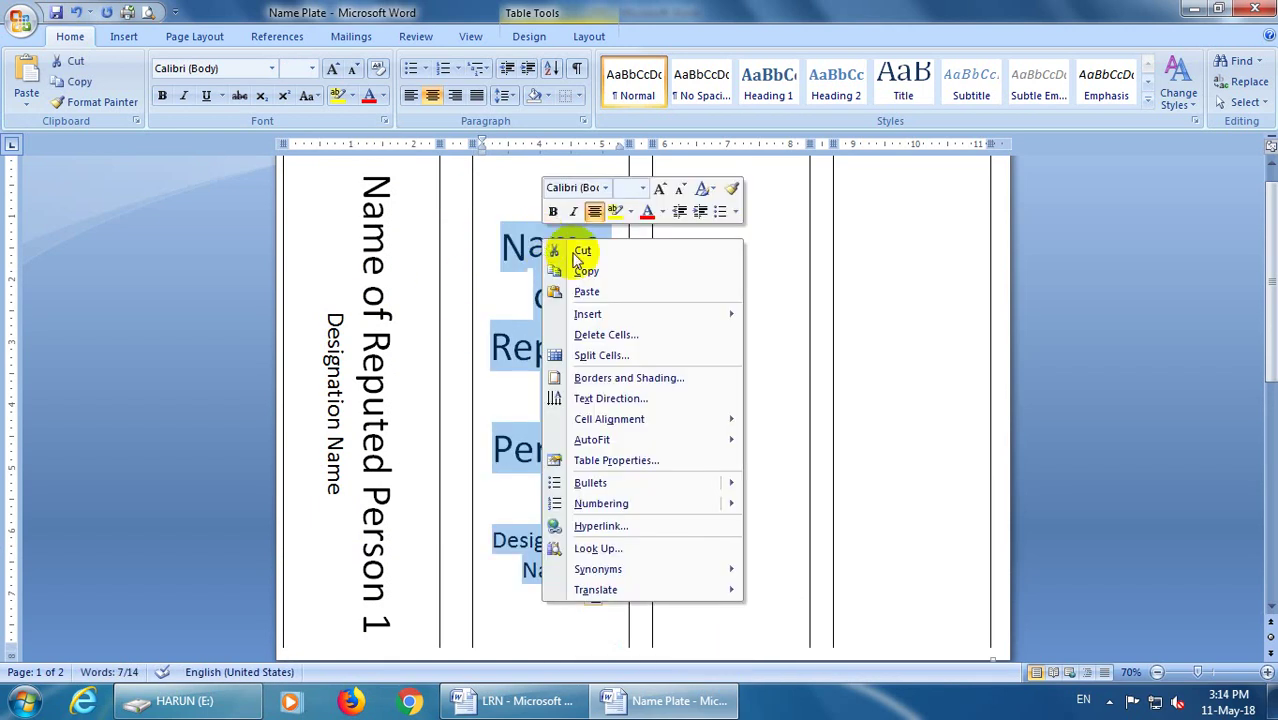
{"action": "left_click", "coordinate": [628, 400]}
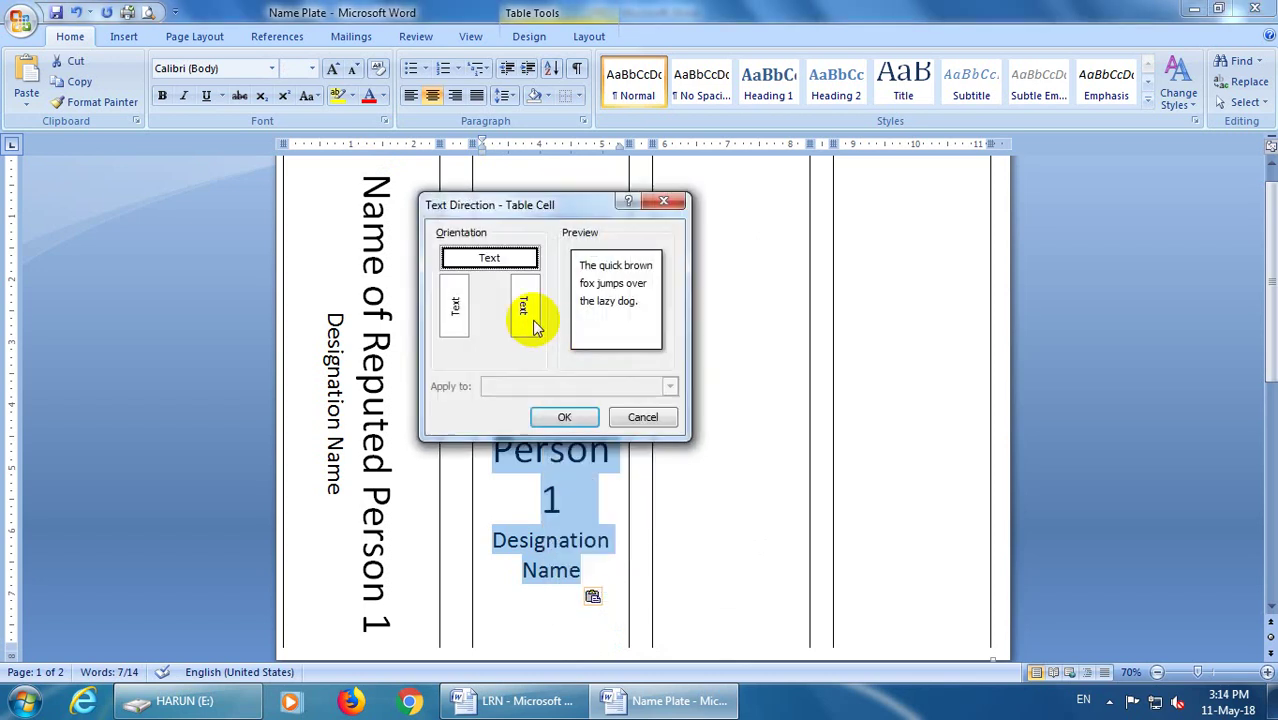
{"action": "left_click", "coordinate": [455, 306]}
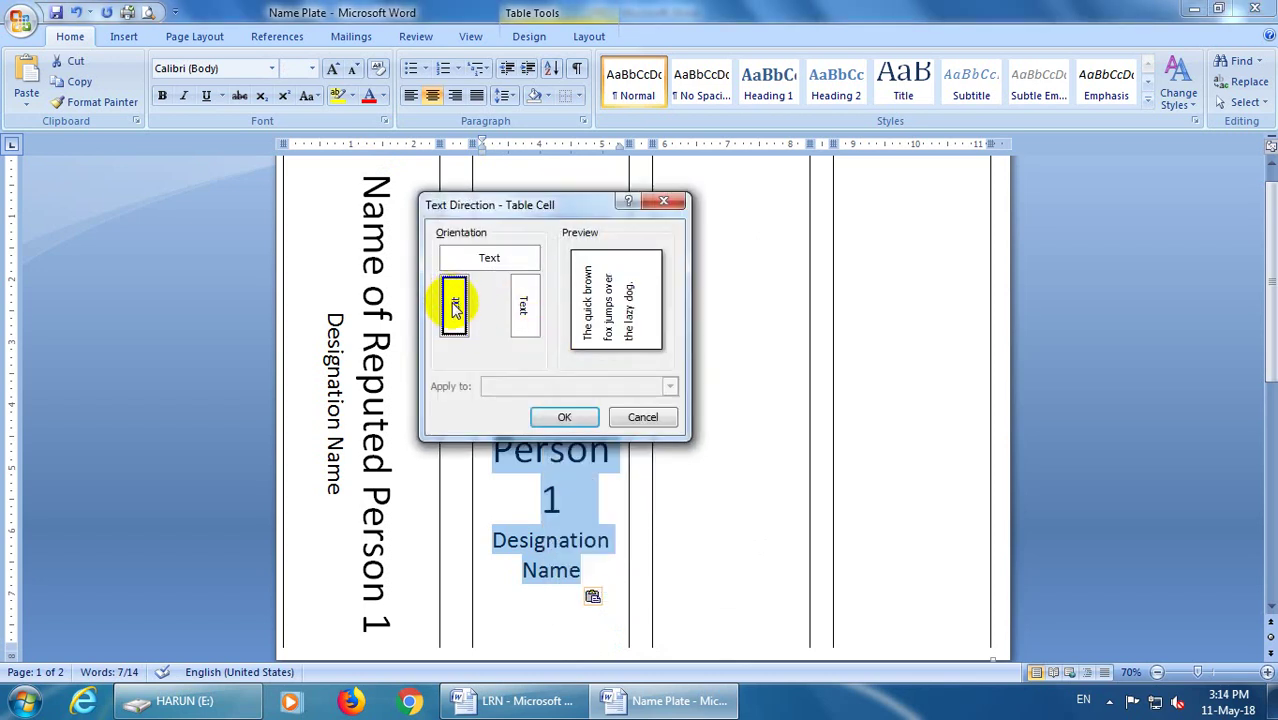
{"action": "left_click", "coordinate": [557, 416]}
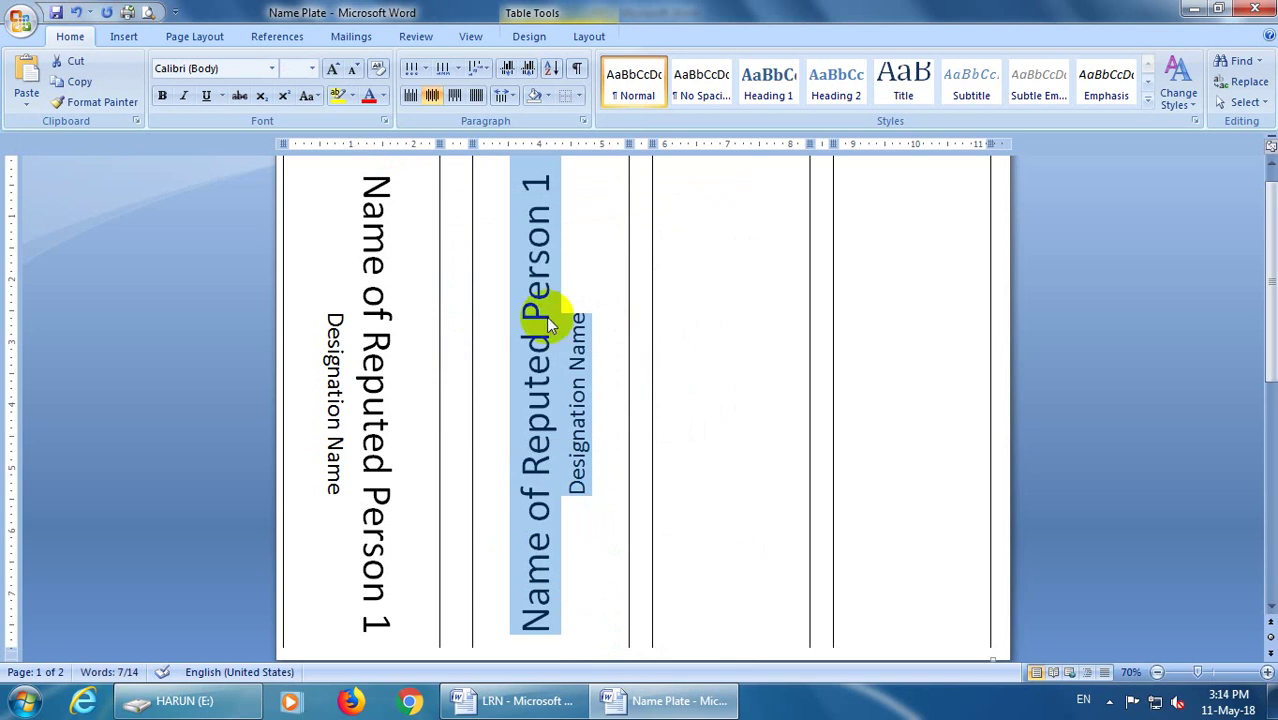
Step: Drag the table's bottom border up so the blank second page disappears
{"action": "scroll", "coordinate": [557, 370], "scroll_direction": "down", "scroll_amount": 3}
{"action": "scroll", "coordinate": [552, 335], "scroll_direction": "down", "scroll_amount": 1}
{"action": "scroll", "coordinate": [550, 332], "scroll_direction": "up", "scroll_amount": 5}
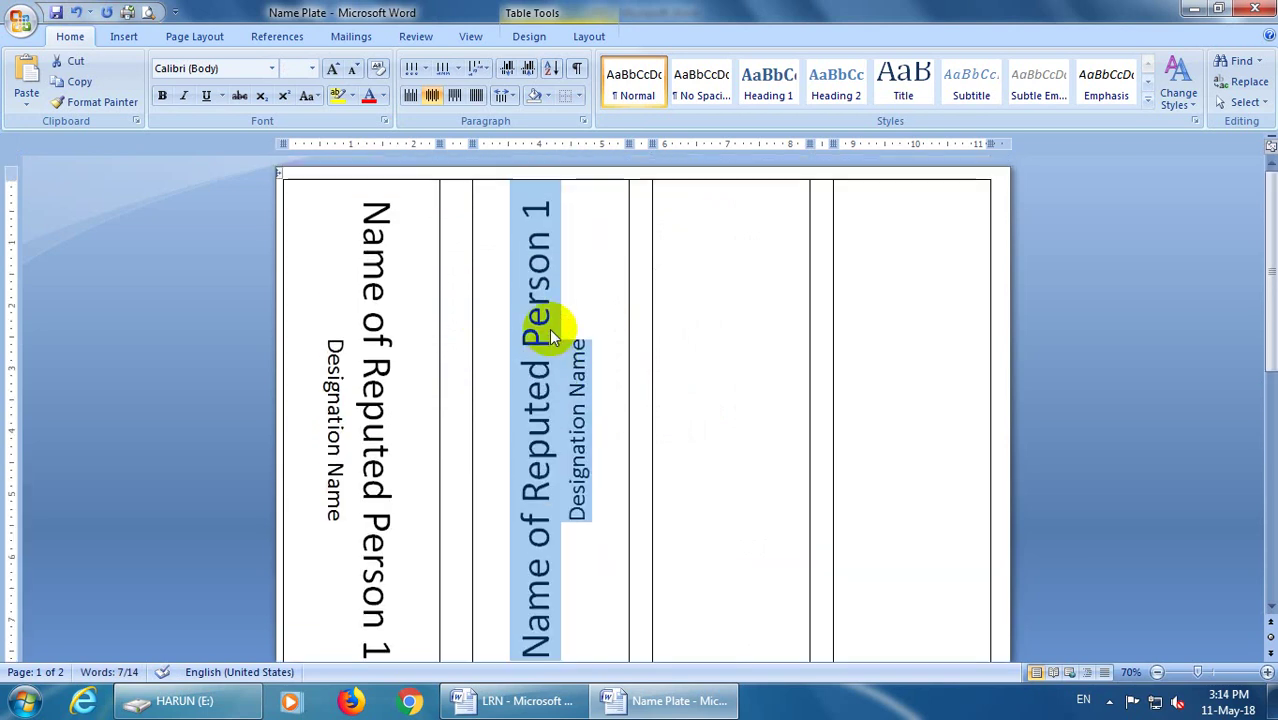
{"action": "scroll", "coordinate": [549, 328], "scroll_direction": "down", "scroll_amount": 3}
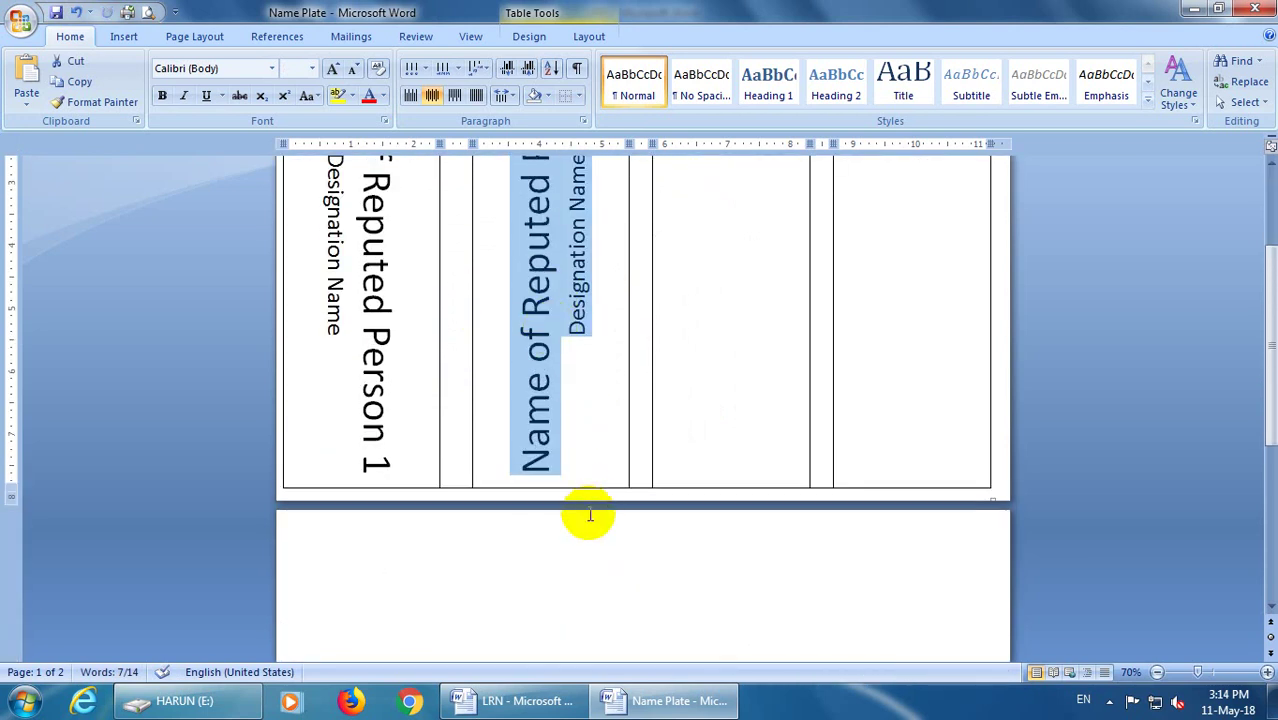
{"action": "left_click_drag", "start_coordinate": [580, 486], "coordinate": [584, 476]}
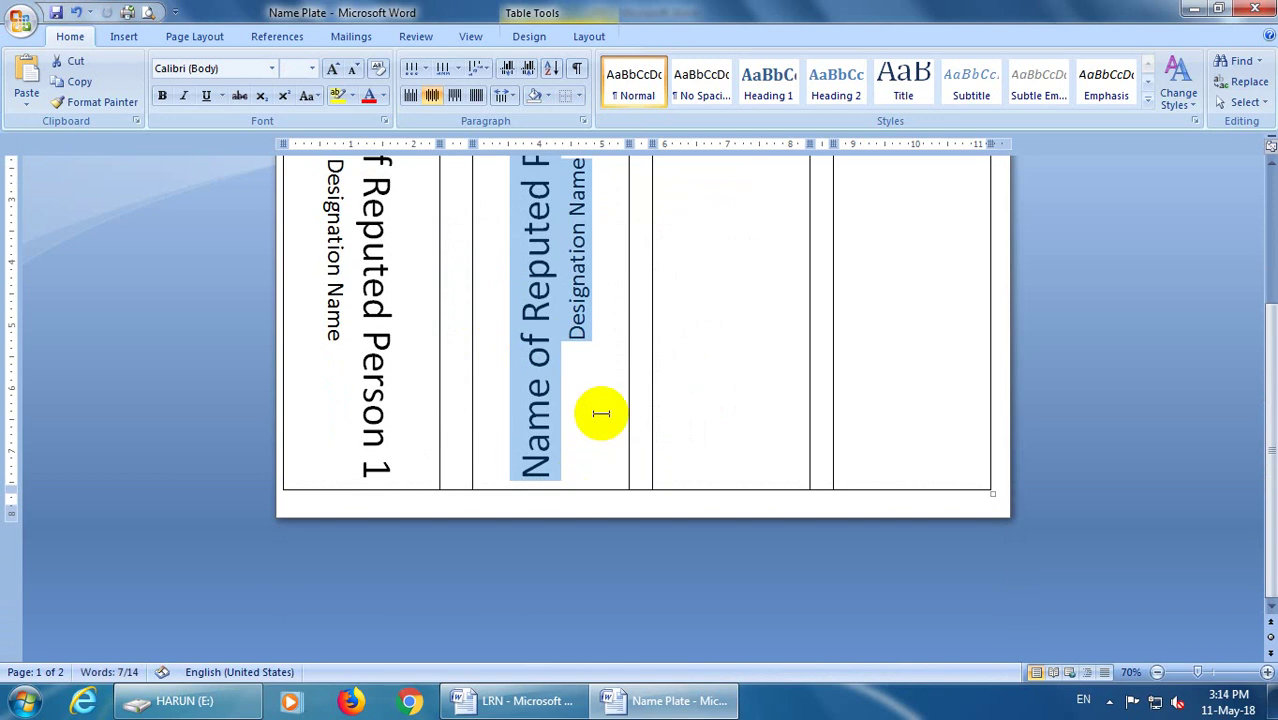
{"action": "scroll", "coordinate": [605, 395], "scroll_direction": "up", "scroll_amount": 3}
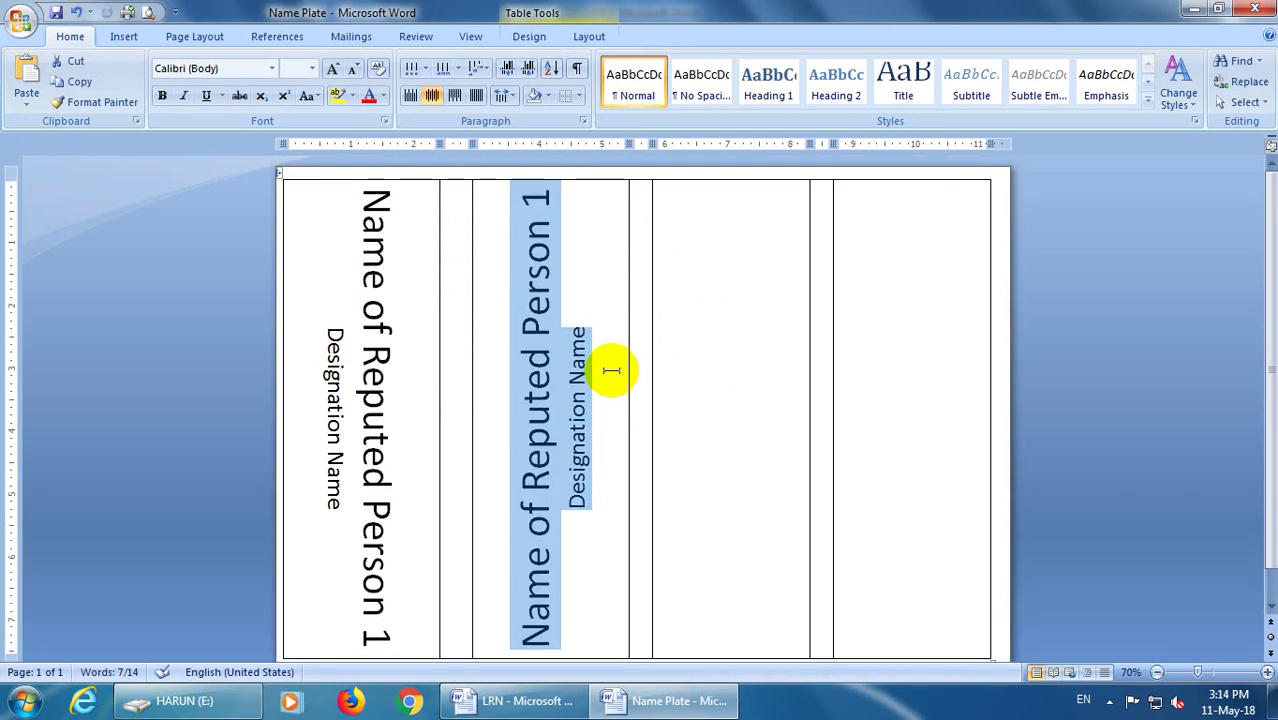
{"action": "left_click", "coordinate": [589, 356]}
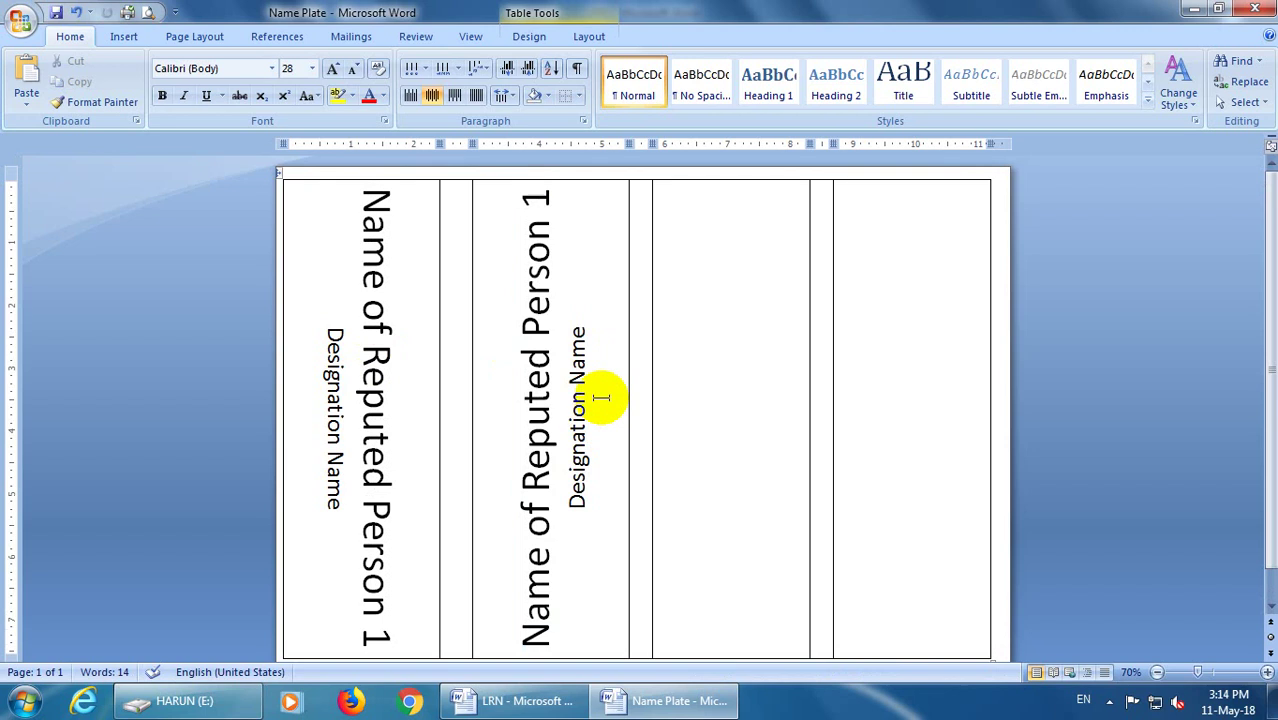
{"action": "mouse_move", "coordinate": [373, 188]}
{"action": "left_mouse_down"}
{"action": "mouse_move", "coordinate": [370, 532]}
{"action": "mouse_move", "coordinate": [333, 465]}
{"action": "left_mouse_up"}
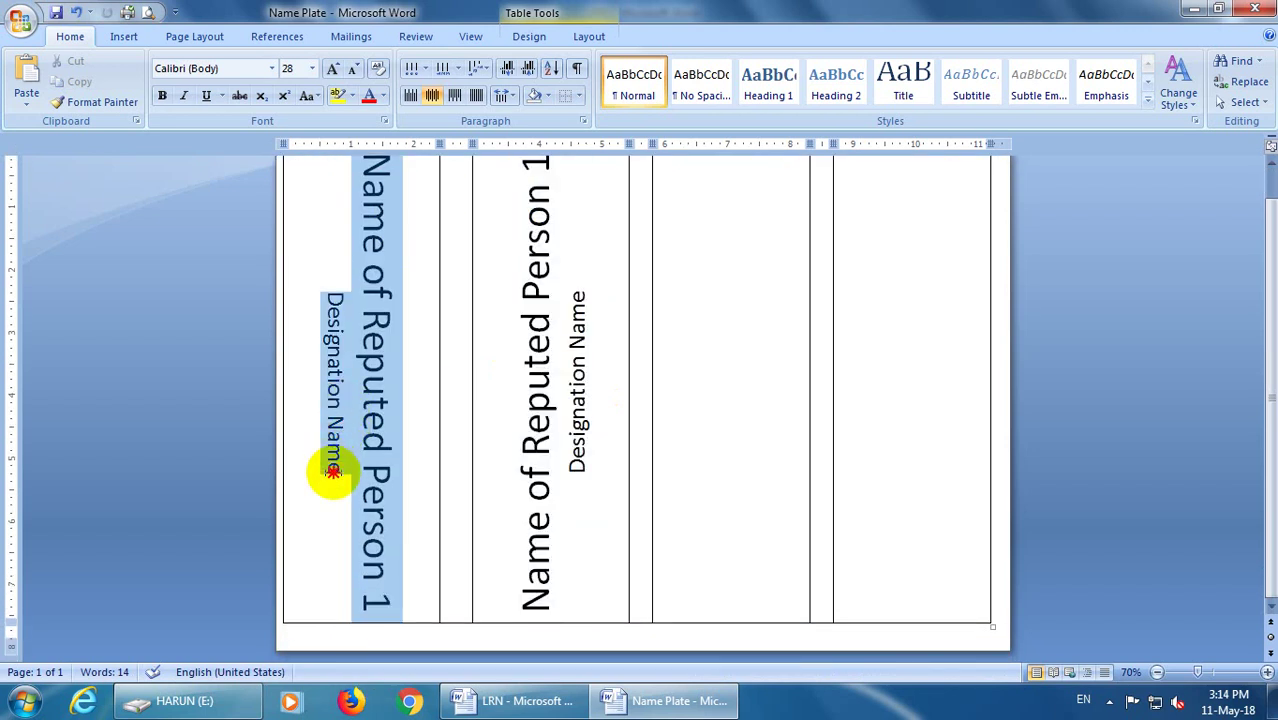
Step: Paste the name-plate text into the empty third column
{"action": "right_click", "coordinate": [348, 312]}
{"action": "left_click", "coordinate": [725, 291]}
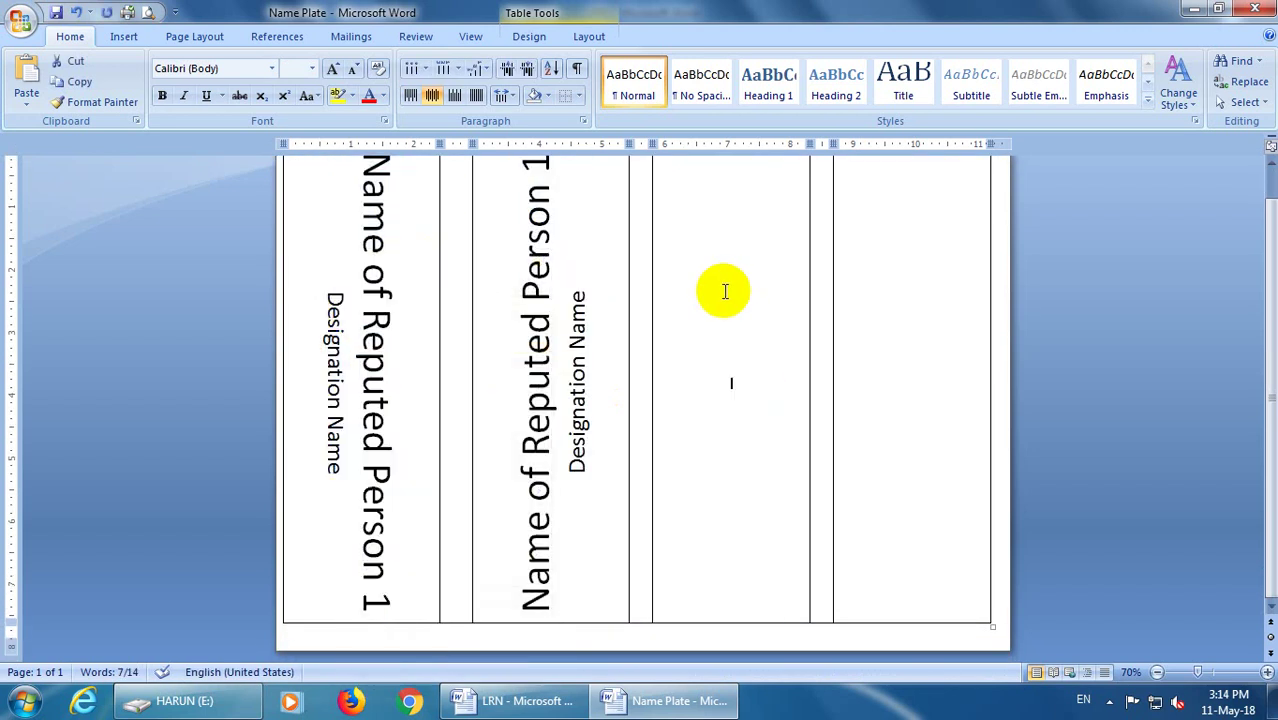
{"action": "right_click", "coordinate": [725, 291]}
{"action": "left_click", "coordinate": [740, 341]}
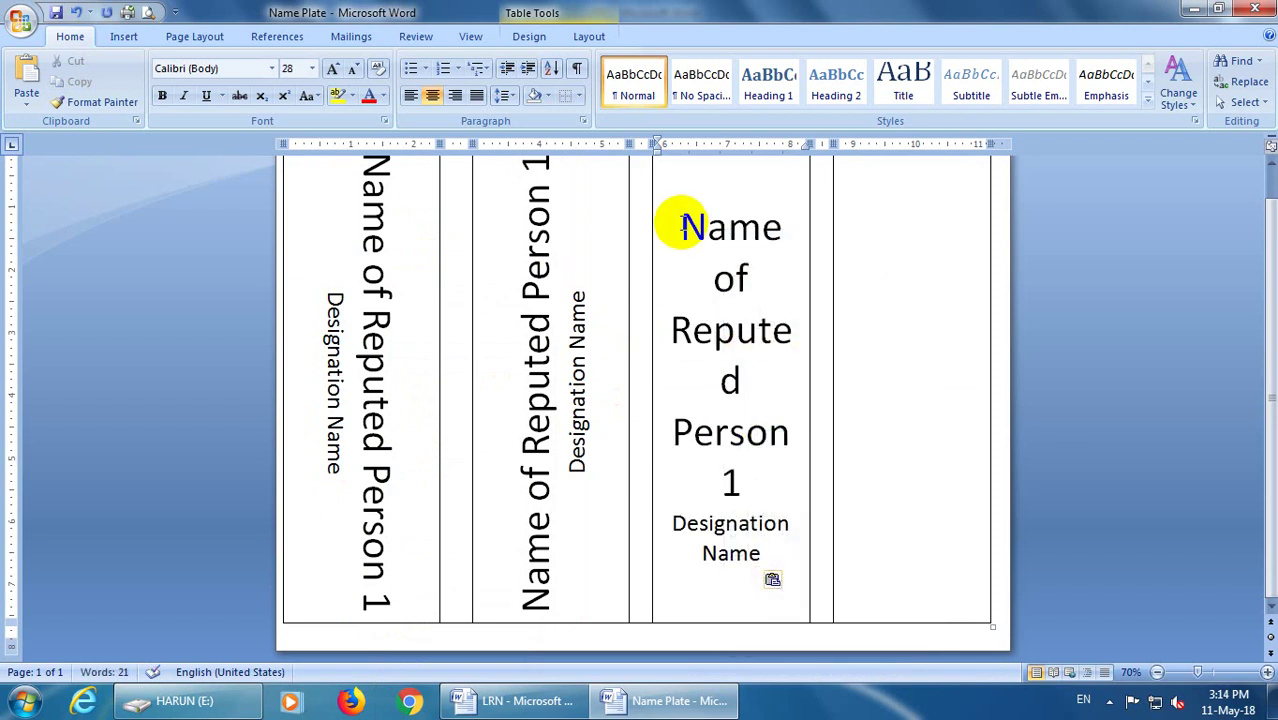
{"action": "left_click_drag", "start_coordinate": [681, 226], "coordinate": [807, 508]}
{"action": "left_click", "coordinate": [745, 484]}
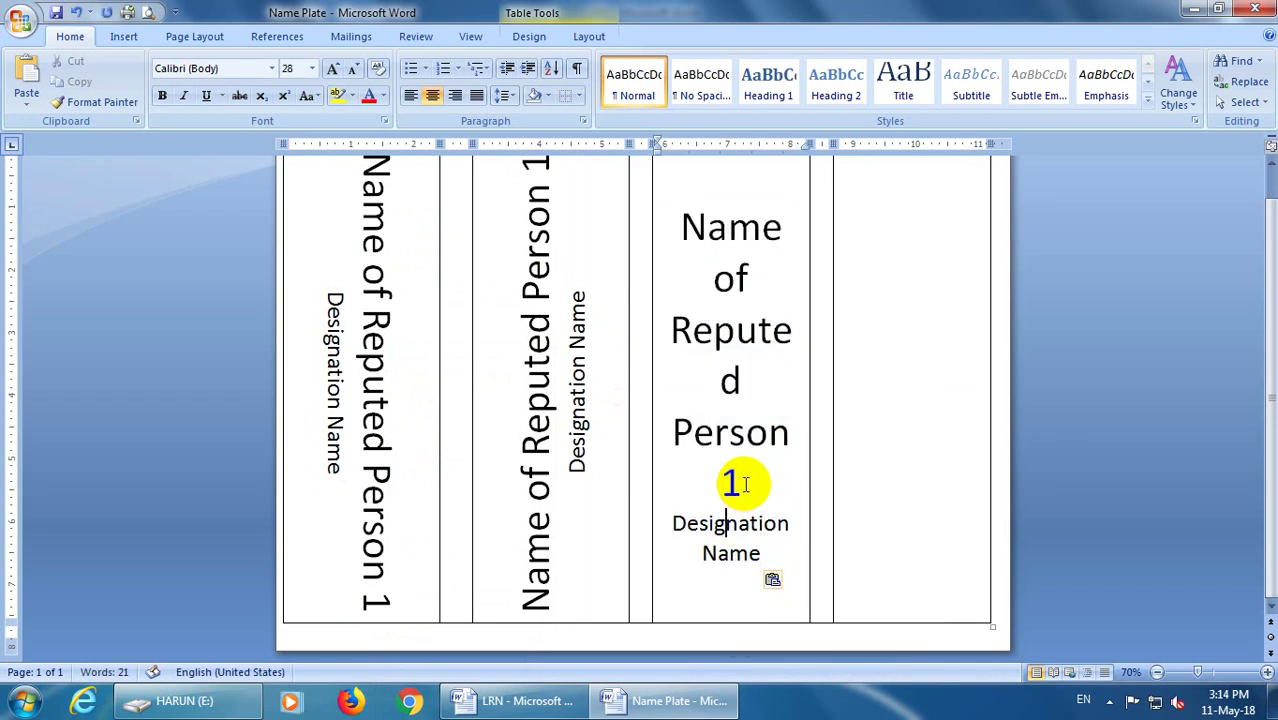
Step: Change the 1 to 2 and delete the word Designation in the third column
{"action": "double_click", "coordinate": [736, 484]}
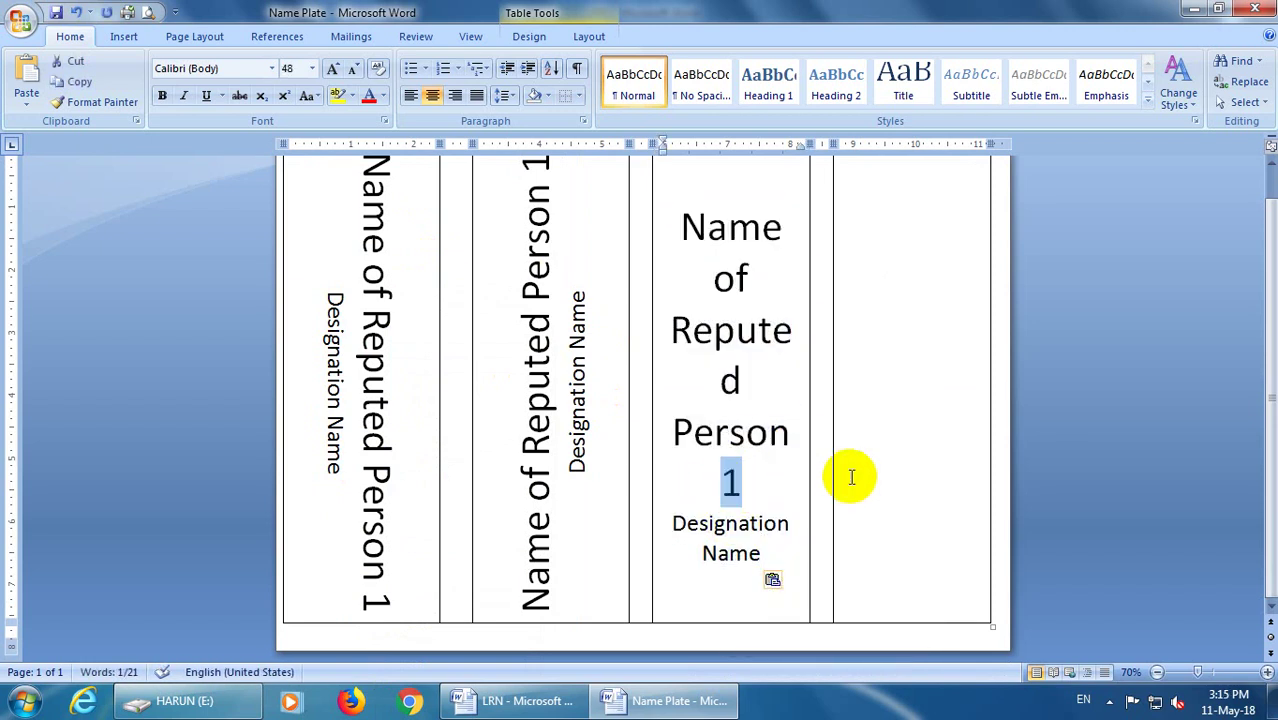
{"action": "type", "text": "2"}
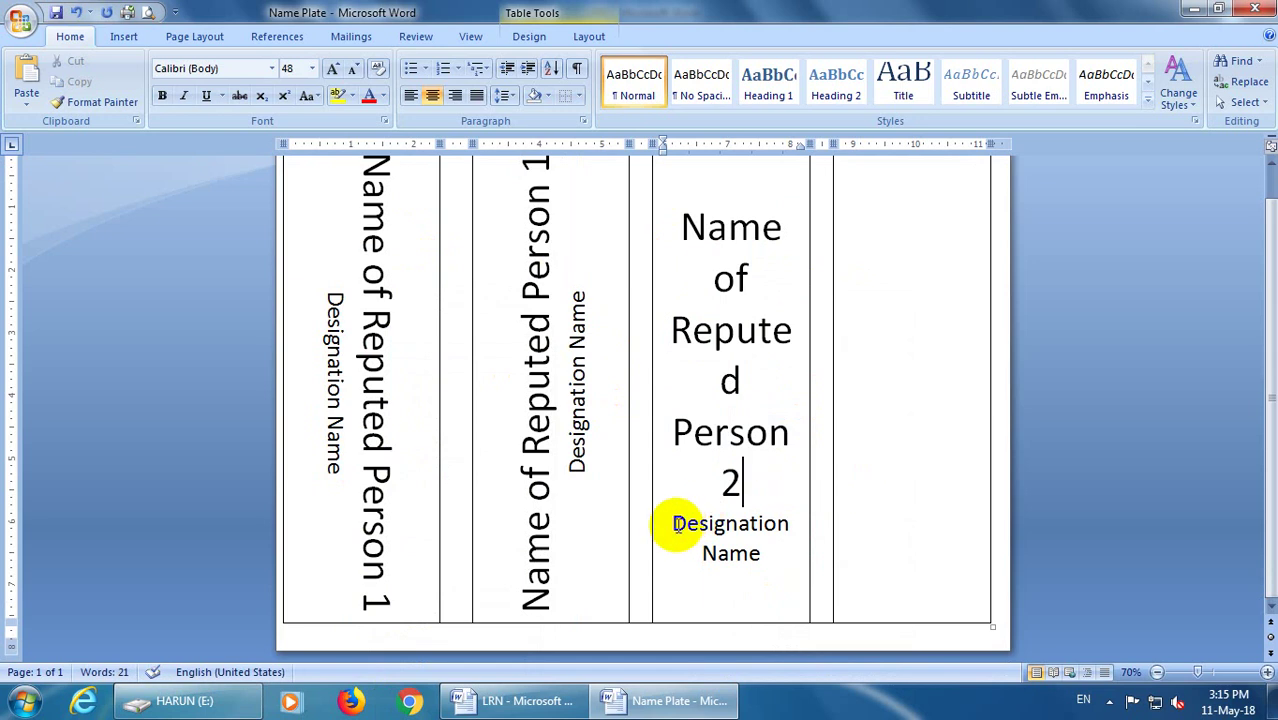
{"action": "mouse_move", "coordinate": [677, 524]}
{"action": "left_mouse_down"}
{"action": "mouse_move", "coordinate": [775, 521]}
{"action": "mouse_move", "coordinate": [672, 523]}
{"action": "left_mouse_up"}
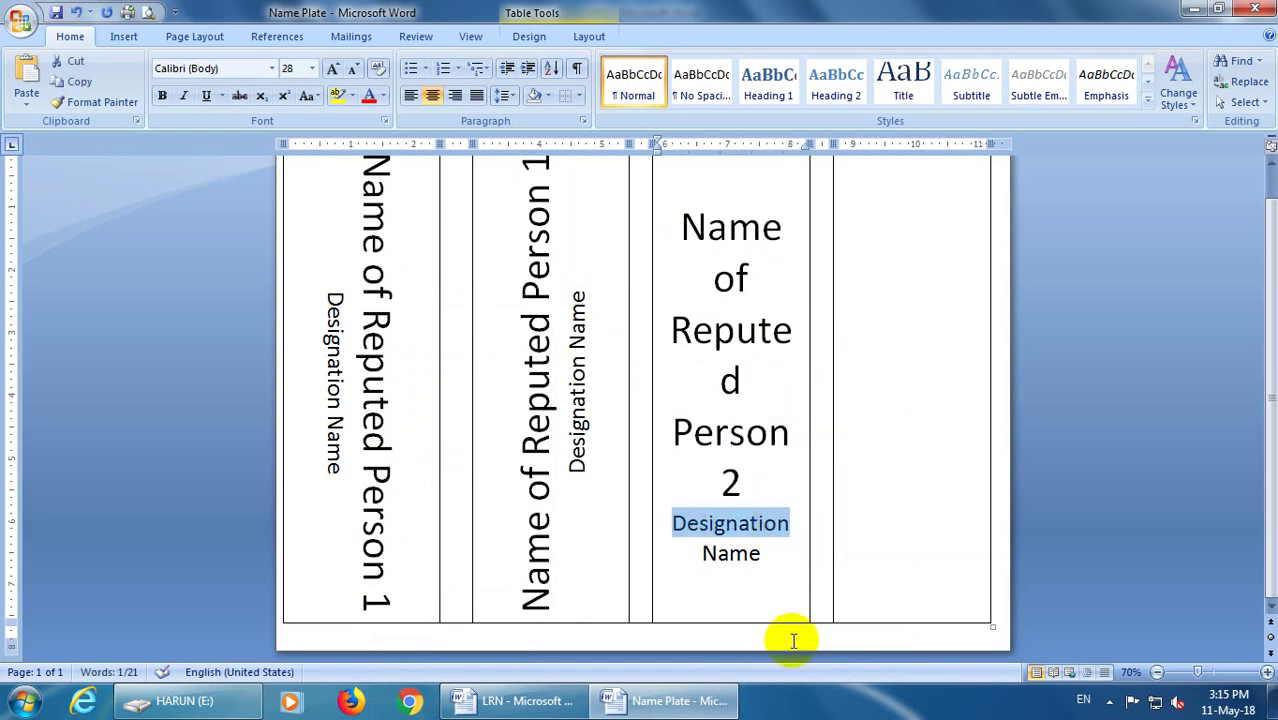
{"action": "key", "text": "Delete"}
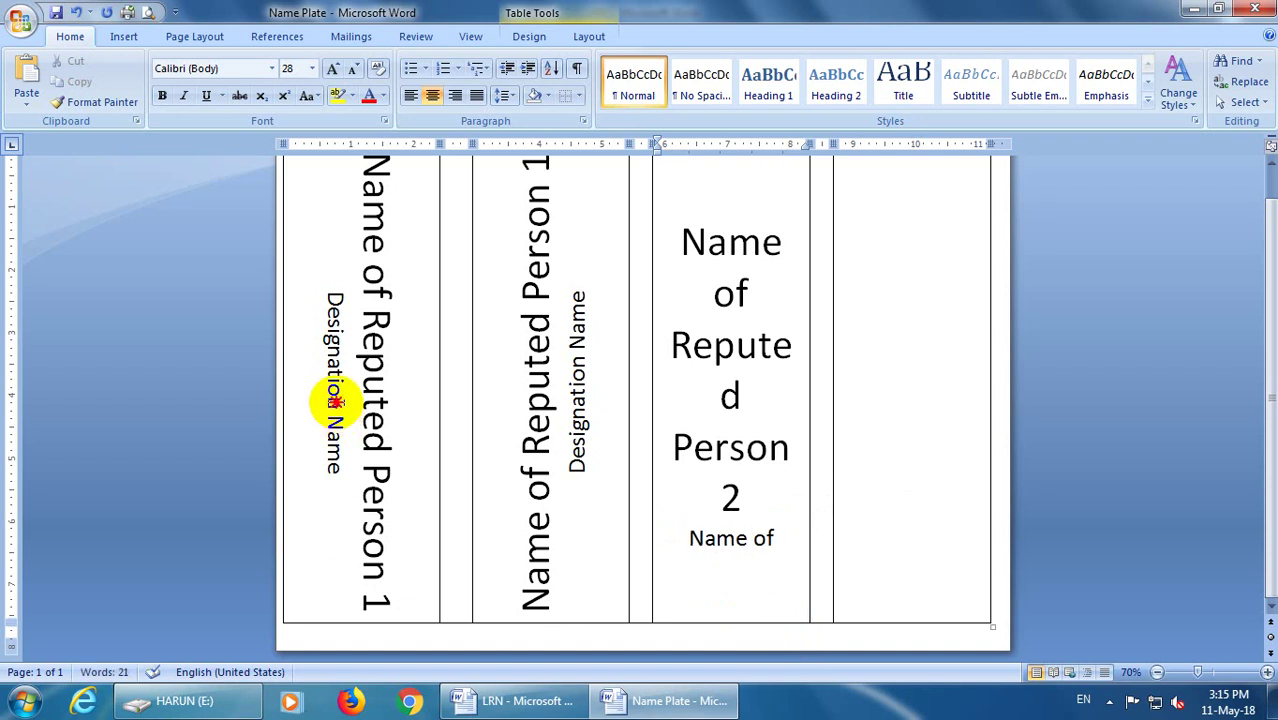
Step: Copy 'Designation' from the first column and paste it after 'Name of' in the third
{"action": "left_click_drag", "start_coordinate": [336, 408], "coordinate": [338, 300]}
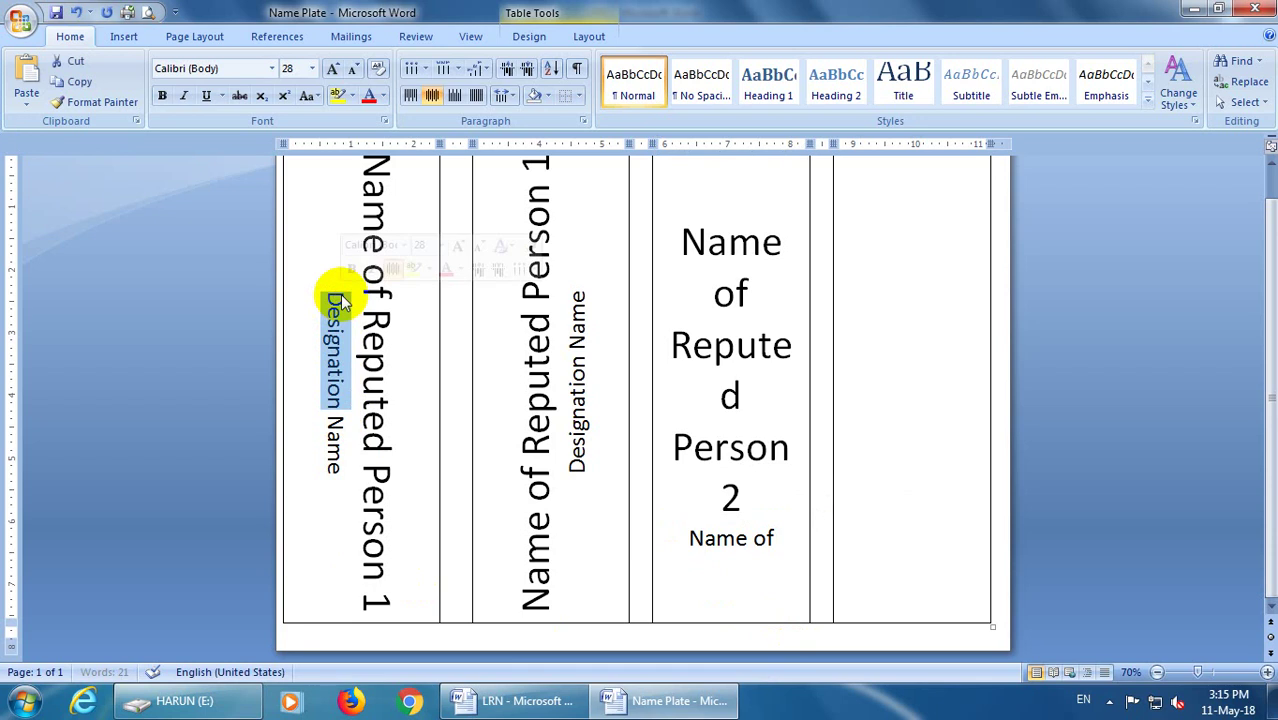
{"action": "right_click", "coordinate": [340, 298]}
{"action": "left_click", "coordinate": [380, 333]}
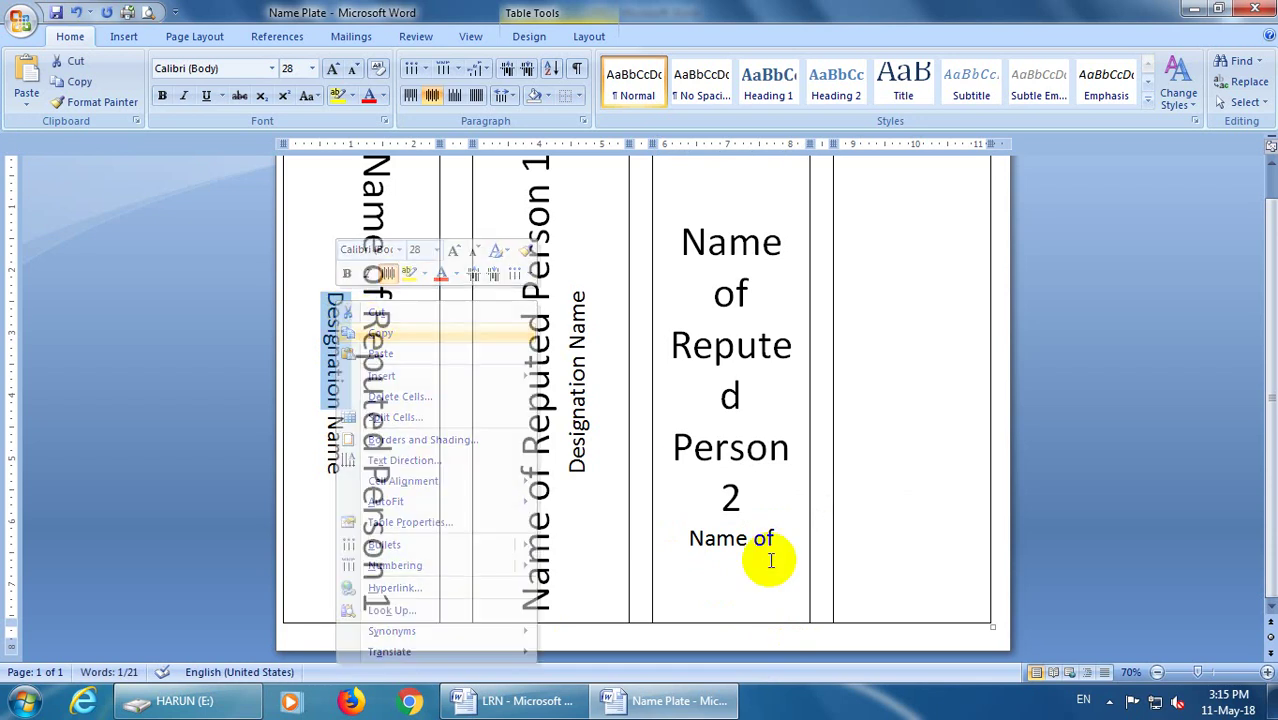
{"action": "left_click", "coordinate": [779, 537]}
{"action": "key", "text": "ctrl+v"}
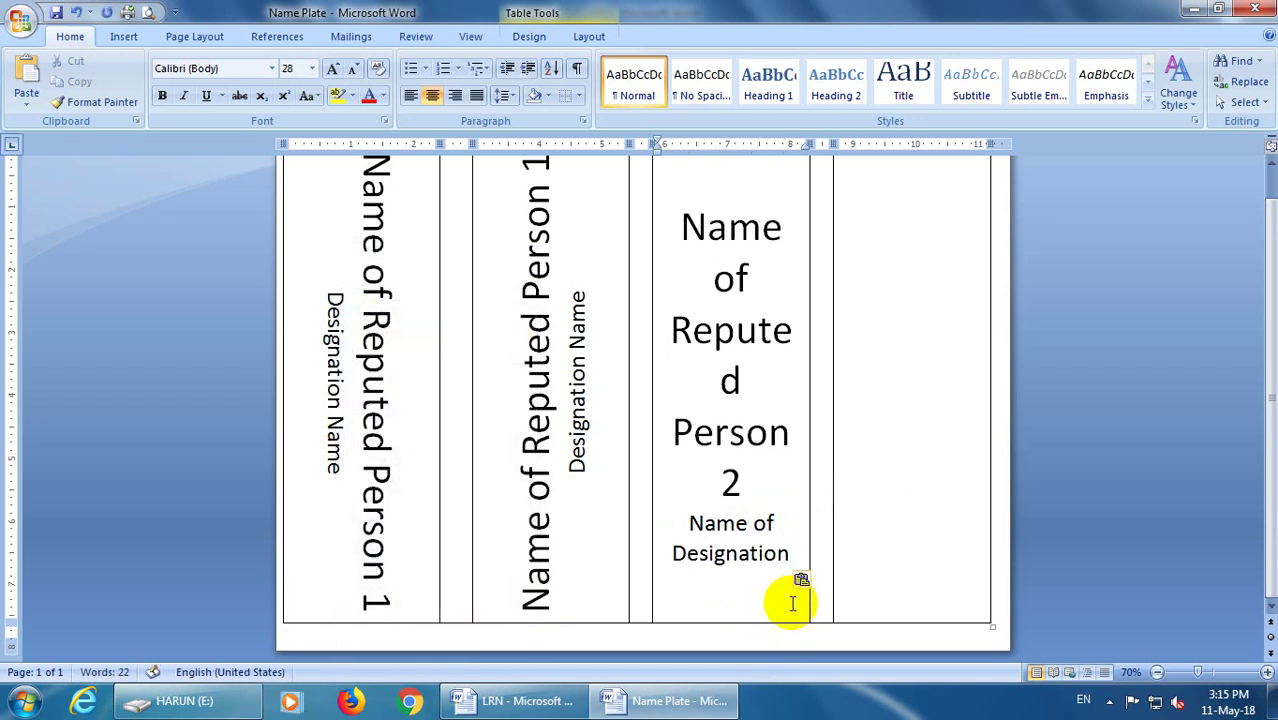
{"action": "left_click_drag", "start_coordinate": [676, 205], "coordinate": [783, 543]}
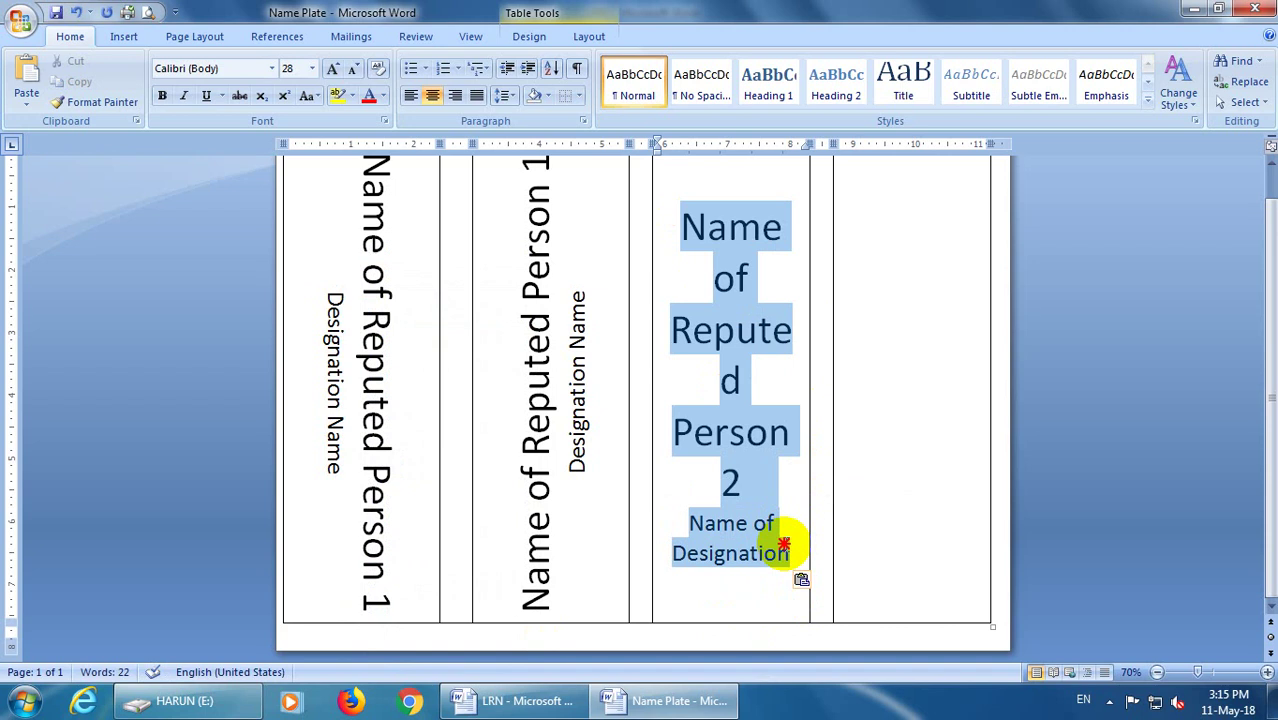
Step: Set the third column's Person 2 text direction to top-to-bottom
{"action": "right_click", "coordinate": [742, 229]}
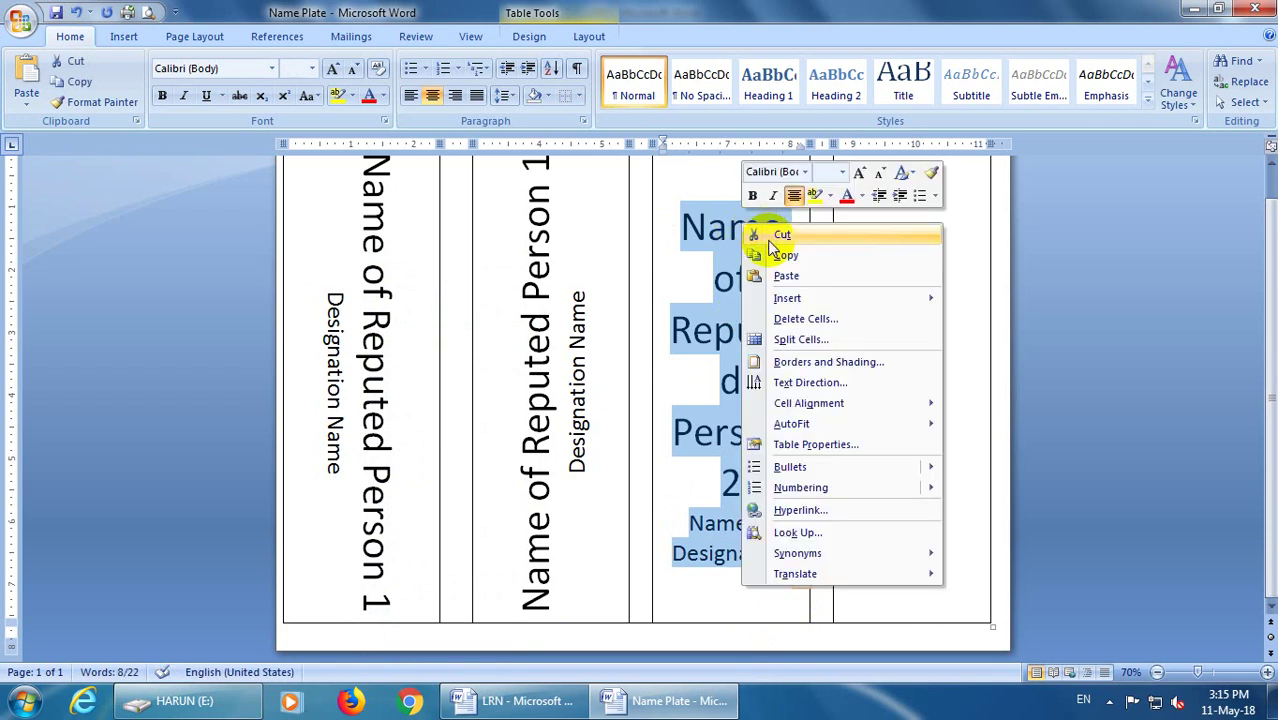
{"action": "left_click", "coordinate": [808, 383]}
{"action": "left_click_drag", "start_coordinate": [571, 206], "coordinate": [1017, 200]}
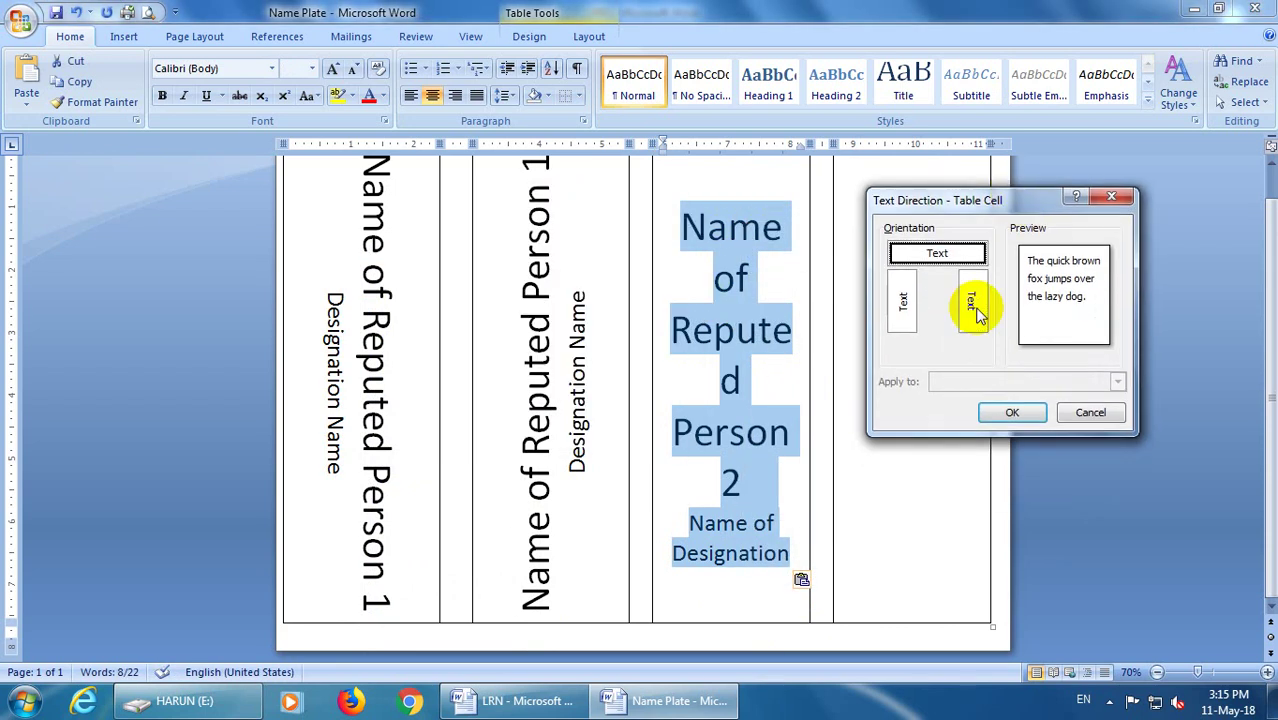
{"action": "left_click", "coordinate": [978, 313]}
{"action": "left_click", "coordinate": [1005, 413]}
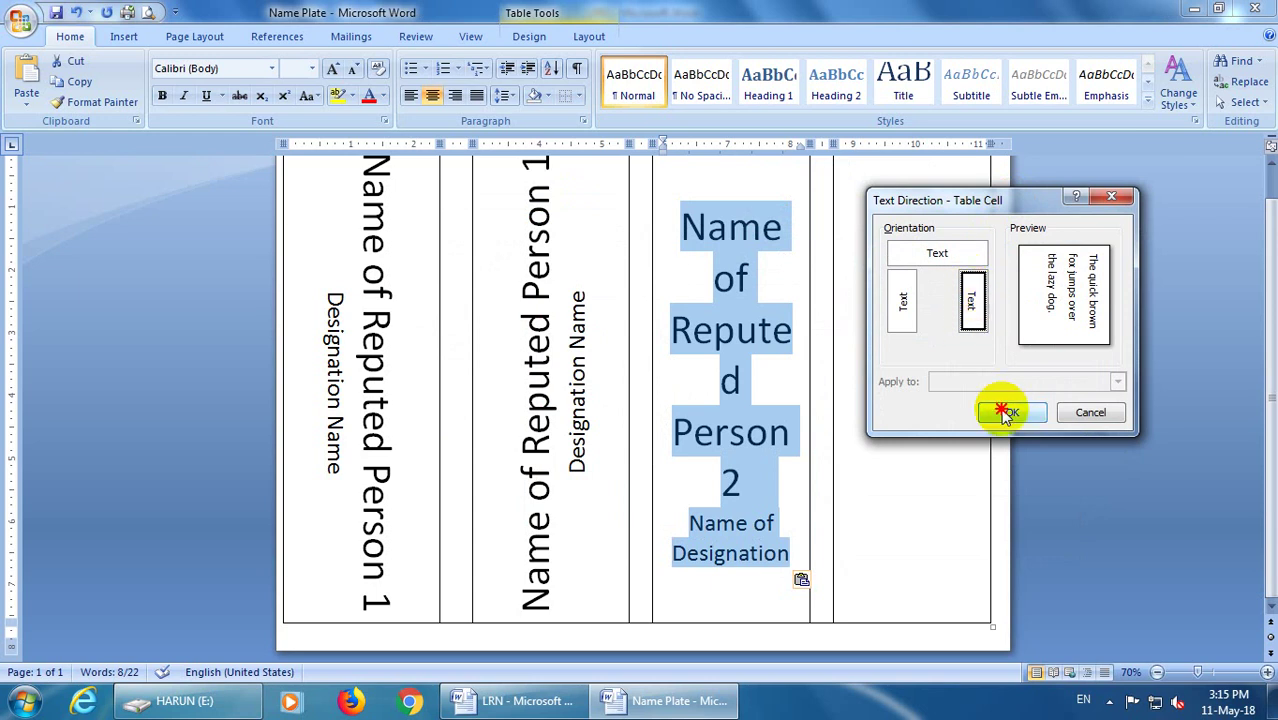
{"action": "scroll", "coordinate": [761, 372], "scroll_direction": "up", "scroll_amount": 1}
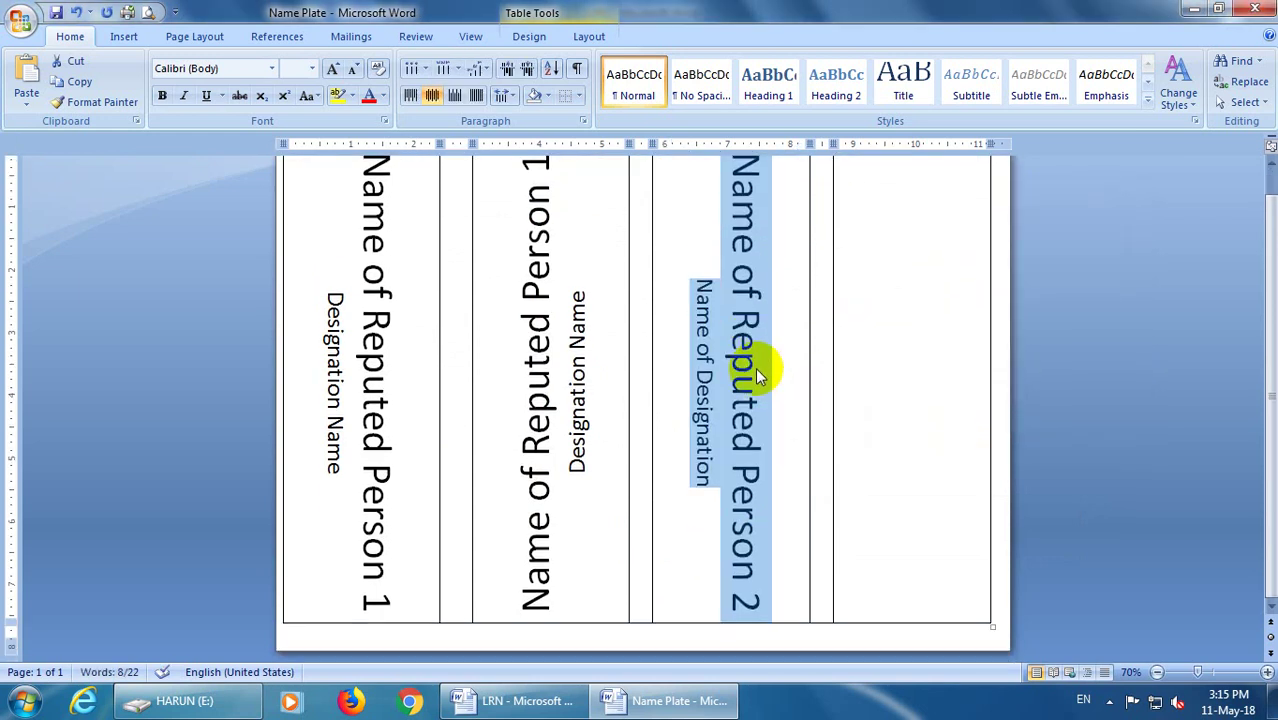
{"action": "left_click", "coordinate": [736, 206]}
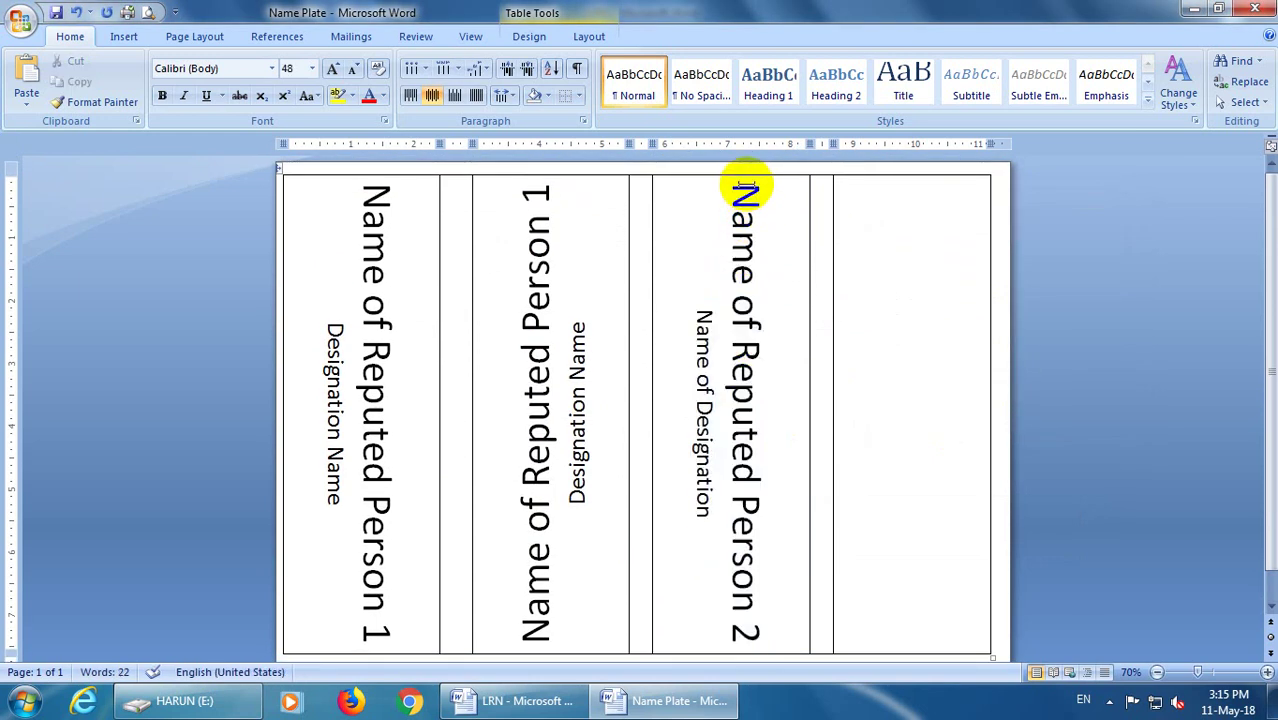
{"action": "mouse_move", "coordinate": [756, 186]}
{"action": "left_mouse_down"}
{"action": "mouse_move", "coordinate": [730, 620]}
{"action": "mouse_move", "coordinate": [699, 606]}
{"action": "left_mouse_up"}
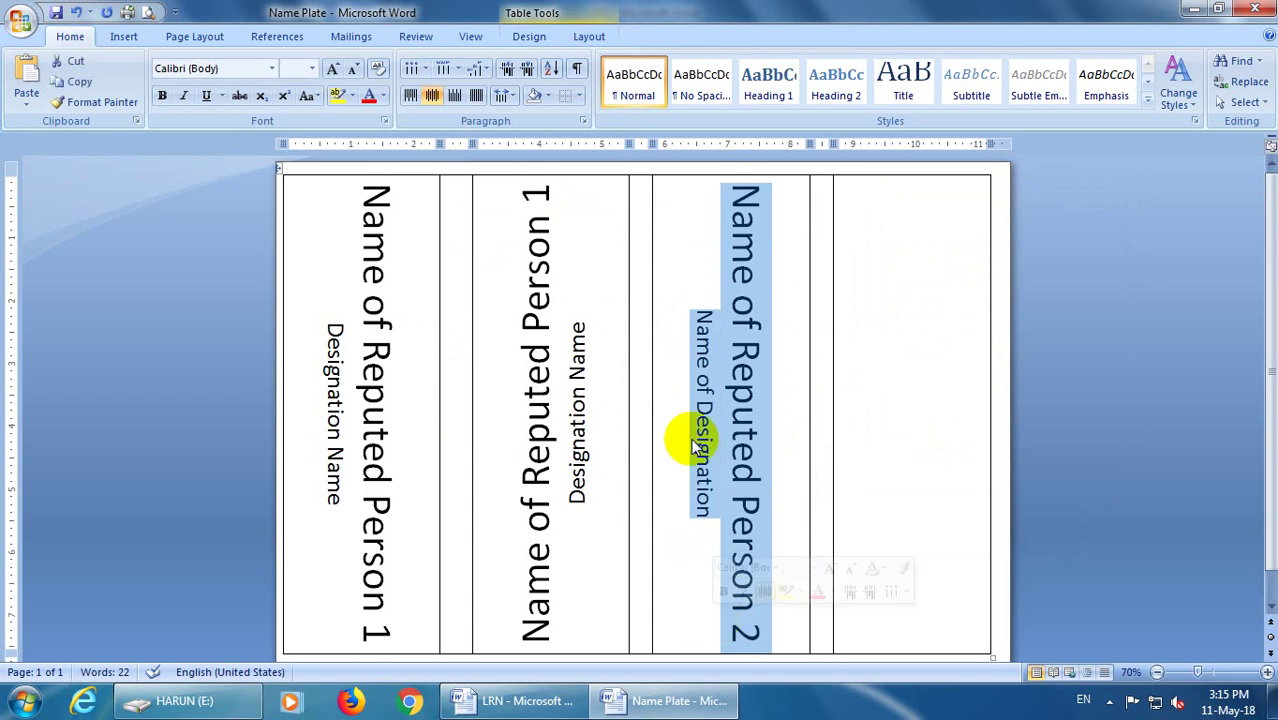
Step: Apply Eras Bold ITC to the Person 2 text and shrink the name line to 36 pt
{"action": "left_click", "coordinate": [274, 70]}
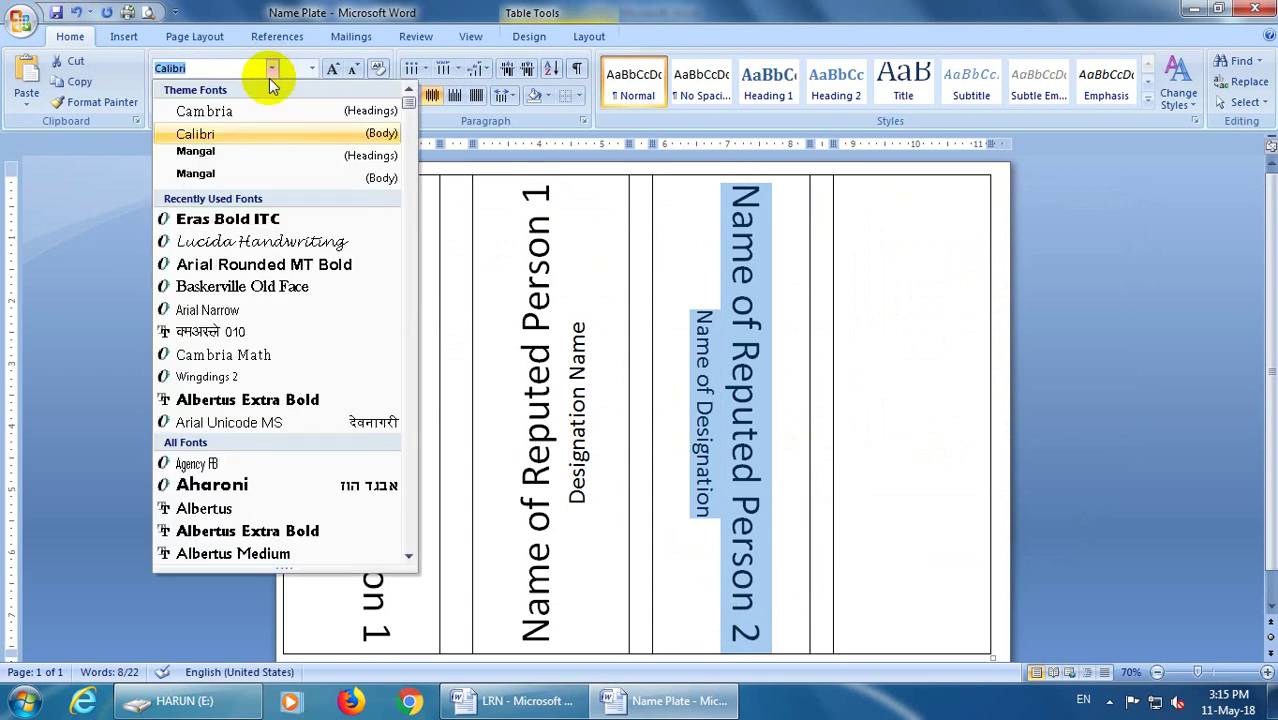
{"action": "left_click", "coordinate": [250, 222]}
{"action": "left_click", "coordinate": [724, 320]}
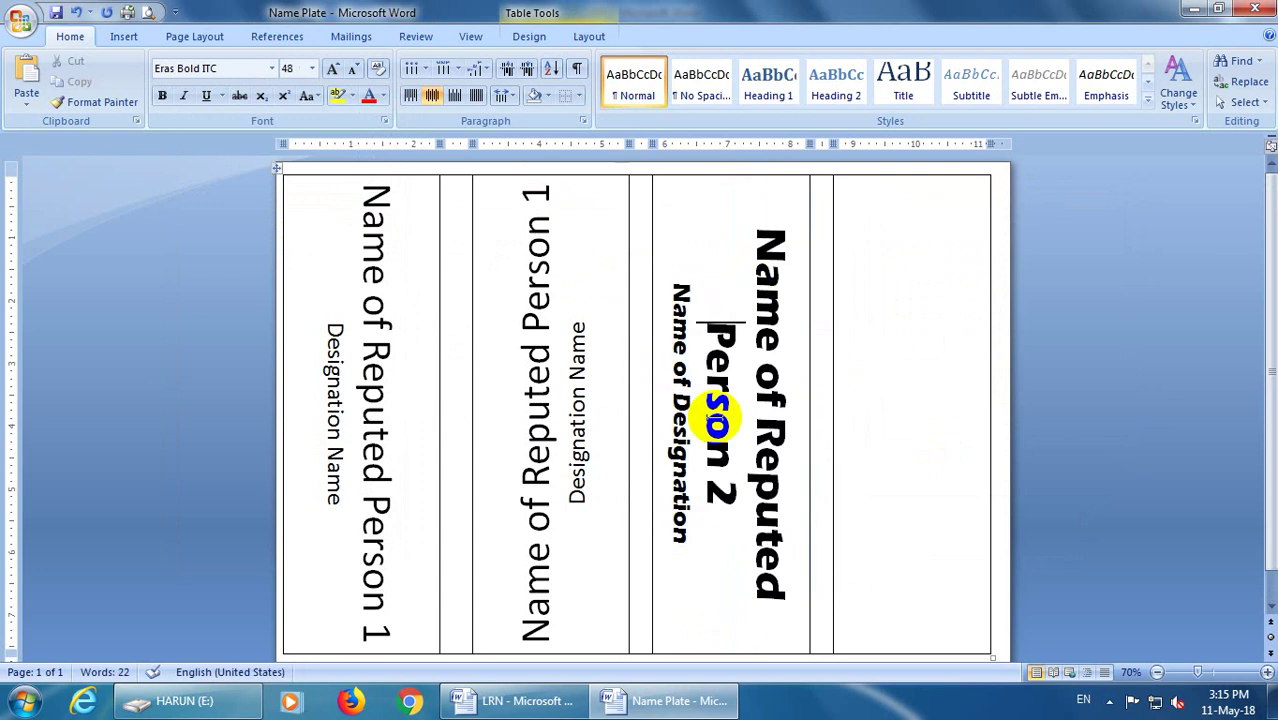
{"action": "left_click_drag", "start_coordinate": [722, 488], "coordinate": [807, 286]}
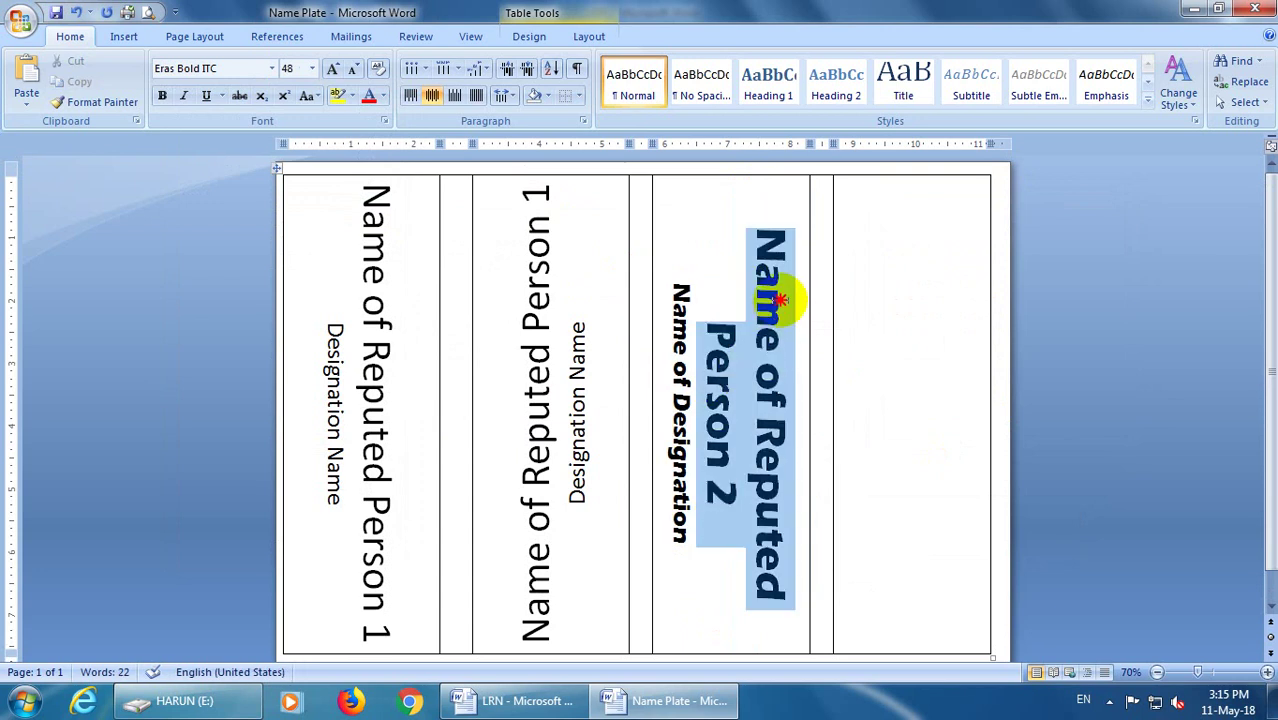
{"action": "left_click", "coordinate": [355, 70]}
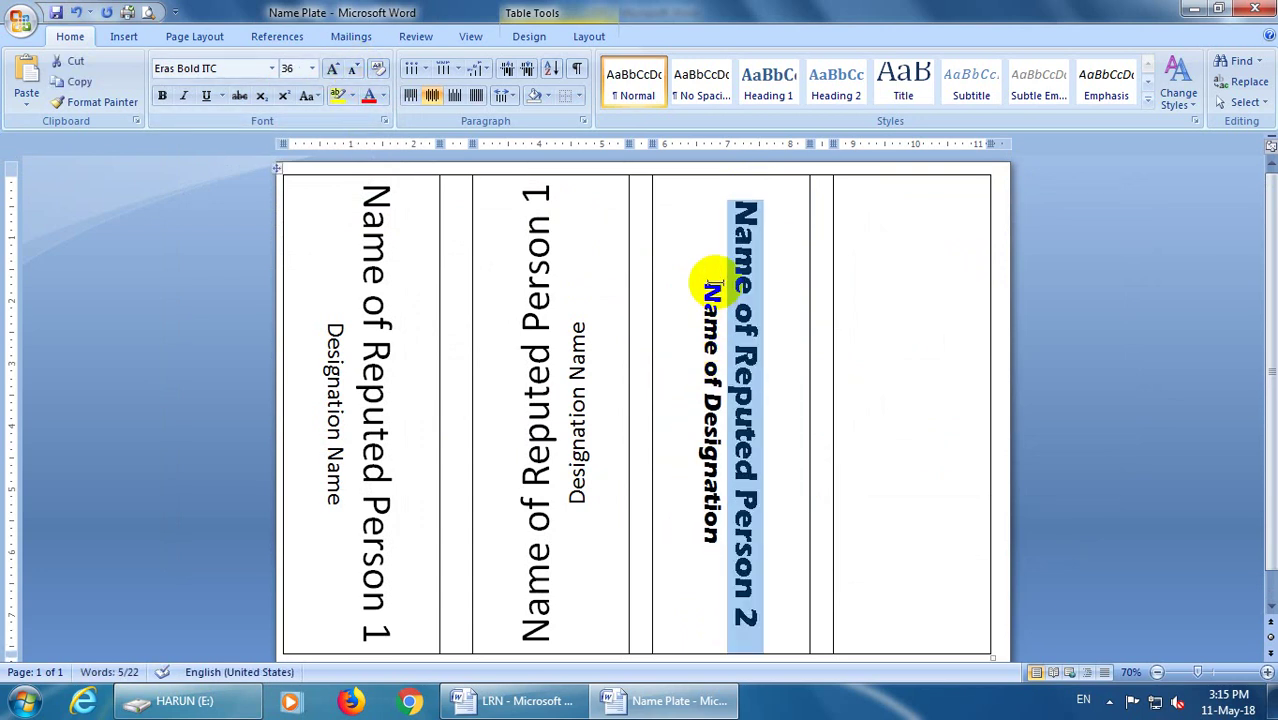
{"action": "scroll", "coordinate": [755, 440], "scroll_direction": "down", "scroll_amount": 1}
{"action": "scroll", "coordinate": [752, 433], "scroll_direction": "up", "scroll_amount": 1}
{"action": "scroll", "coordinate": [752, 433], "scroll_direction": "down", "scroll_amount": 1}
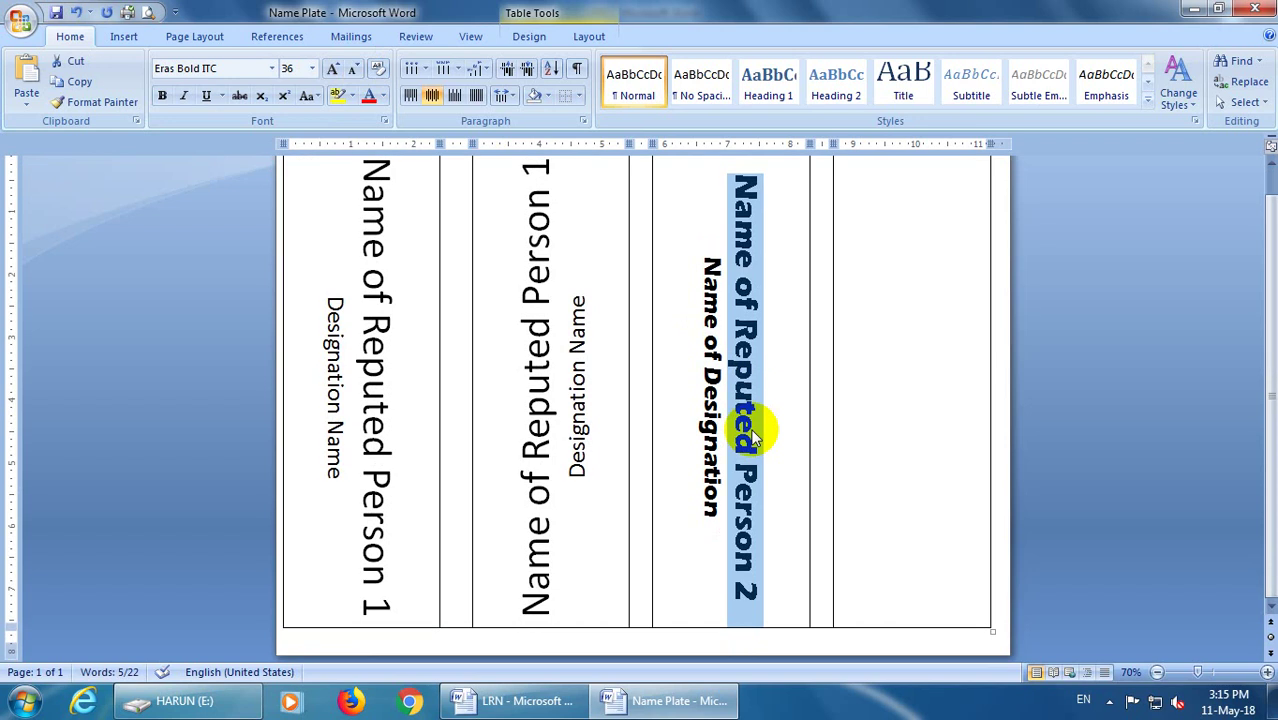
{"action": "left_click", "coordinate": [750, 608]}
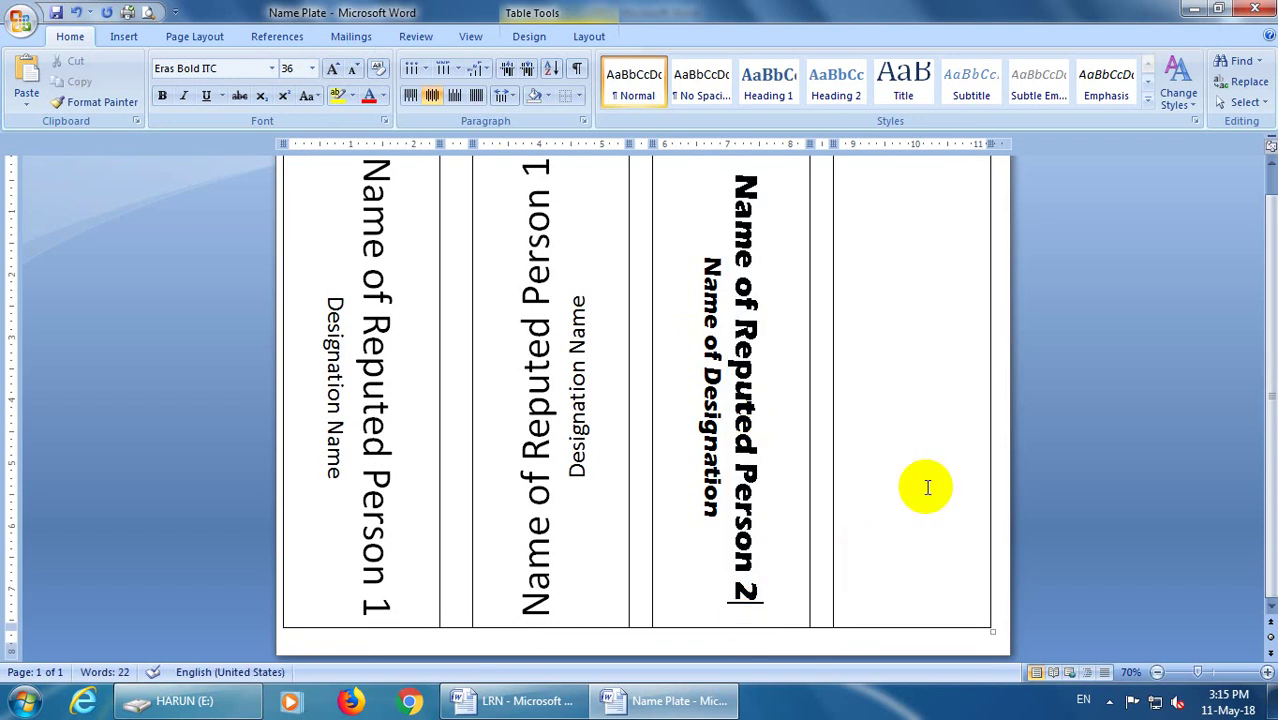
{"action": "scroll", "coordinate": [927, 398], "scroll_direction": "up", "scroll_amount": 1}
Step: Copy the Person 2 name and designation into the empty fourth column
{"action": "left_click_drag", "start_coordinate": [736, 206], "coordinate": [705, 491]}
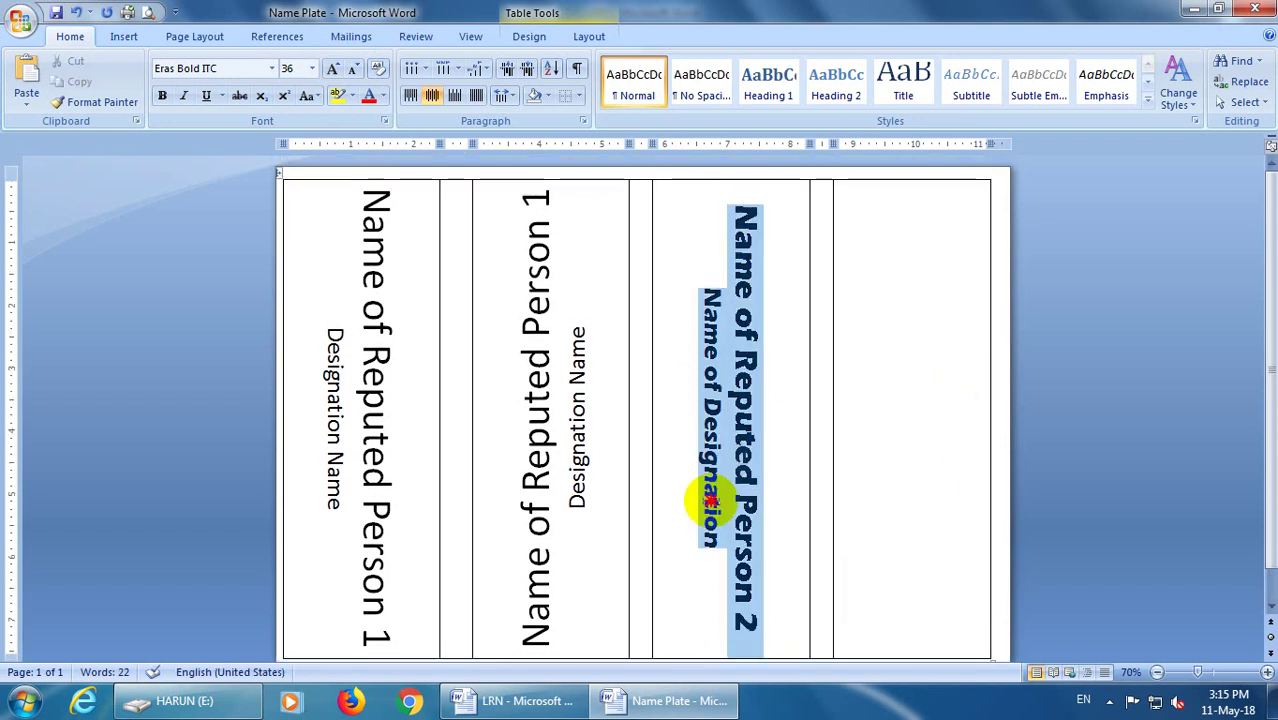
{"action": "left_click_drag", "start_coordinate": [708, 540], "coordinate": [686, 527]}
{"action": "key", "text": "ctrl+c"}
{"action": "right_click", "coordinate": [744, 305]}
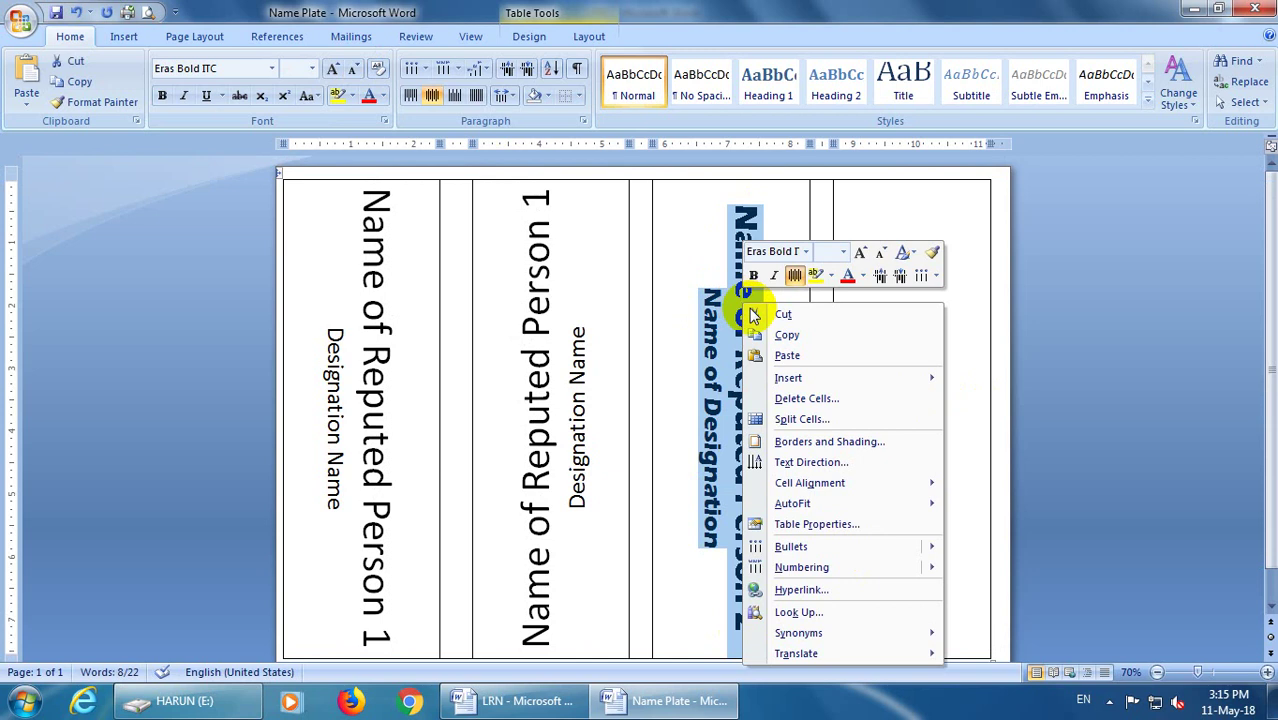
{"action": "left_click", "coordinate": [787, 336]}
{"action": "left_click", "coordinate": [902, 318]}
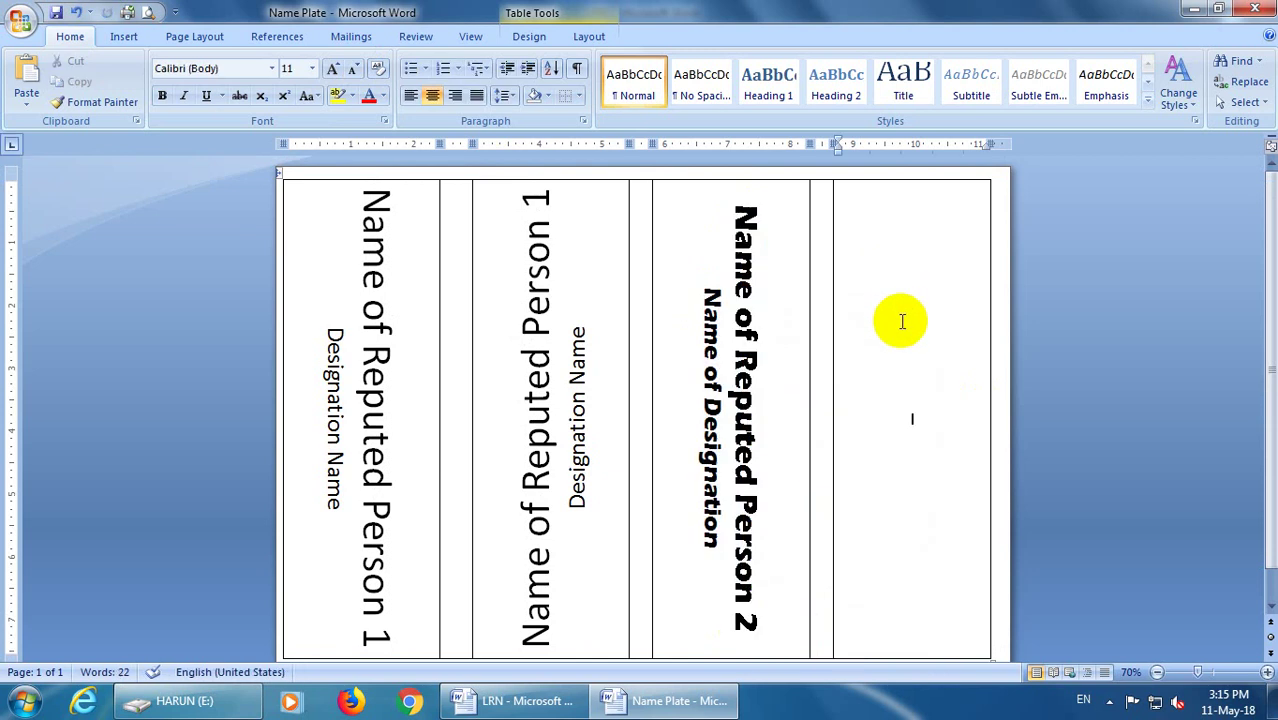
{"action": "right_click", "coordinate": [902, 320]}
{"action": "left_click", "coordinate": [935, 366]}
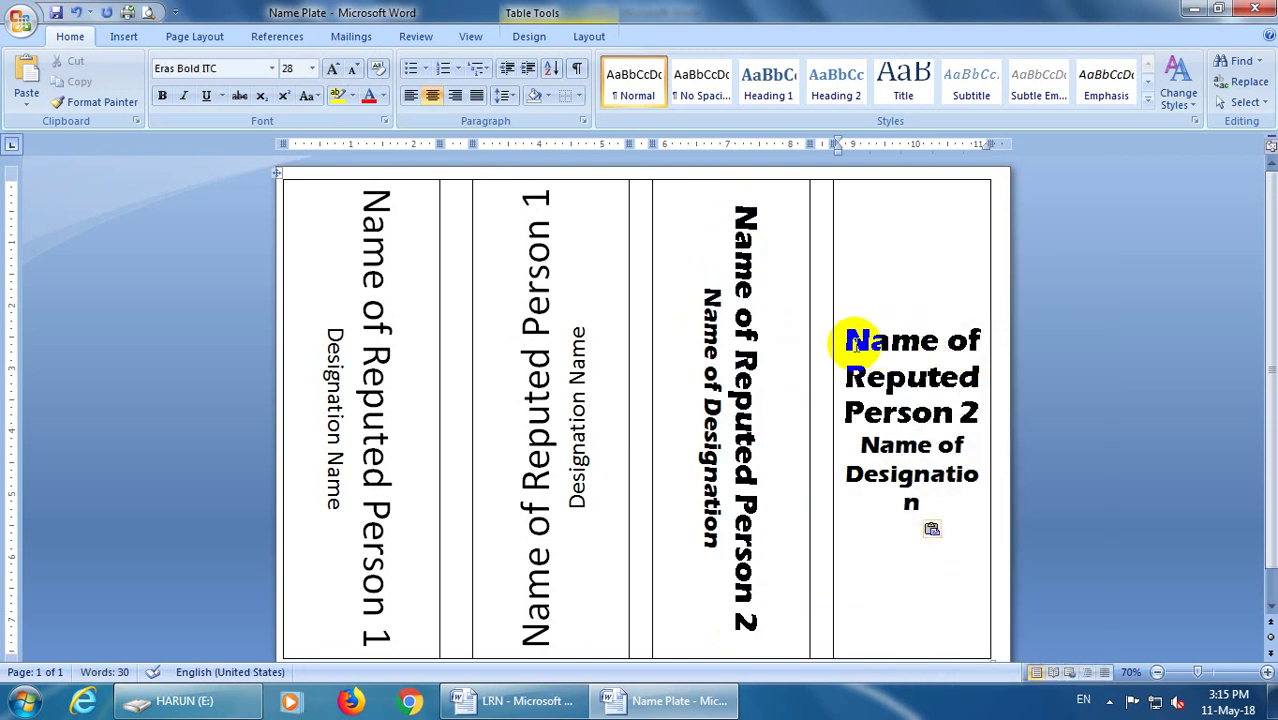
{"action": "mouse_move", "coordinate": [855, 343]}
{"action": "left_mouse_down"}
{"action": "mouse_move", "coordinate": [879, 362]}
{"action": "mouse_move", "coordinate": [916, 503]}
{"action": "left_mouse_up"}
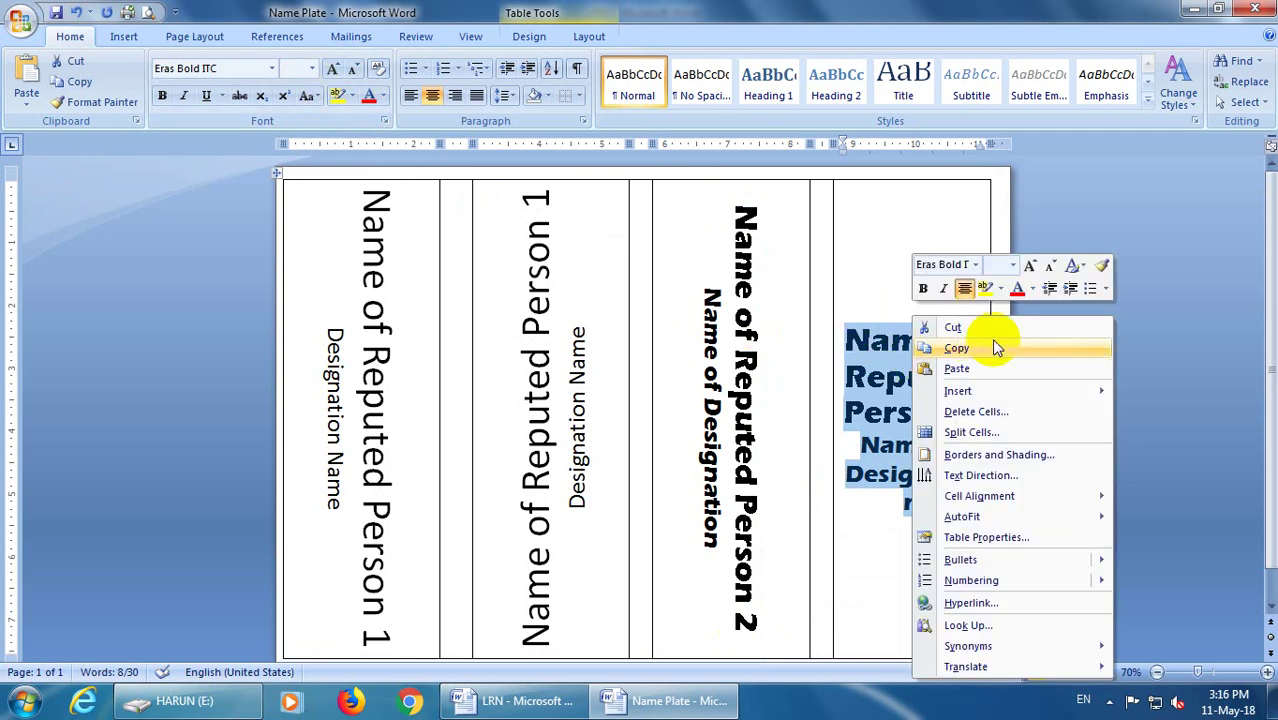
Step: Set the fourth column's text direction to bottom-to-top
{"action": "left_click", "coordinate": [1016, 478]}
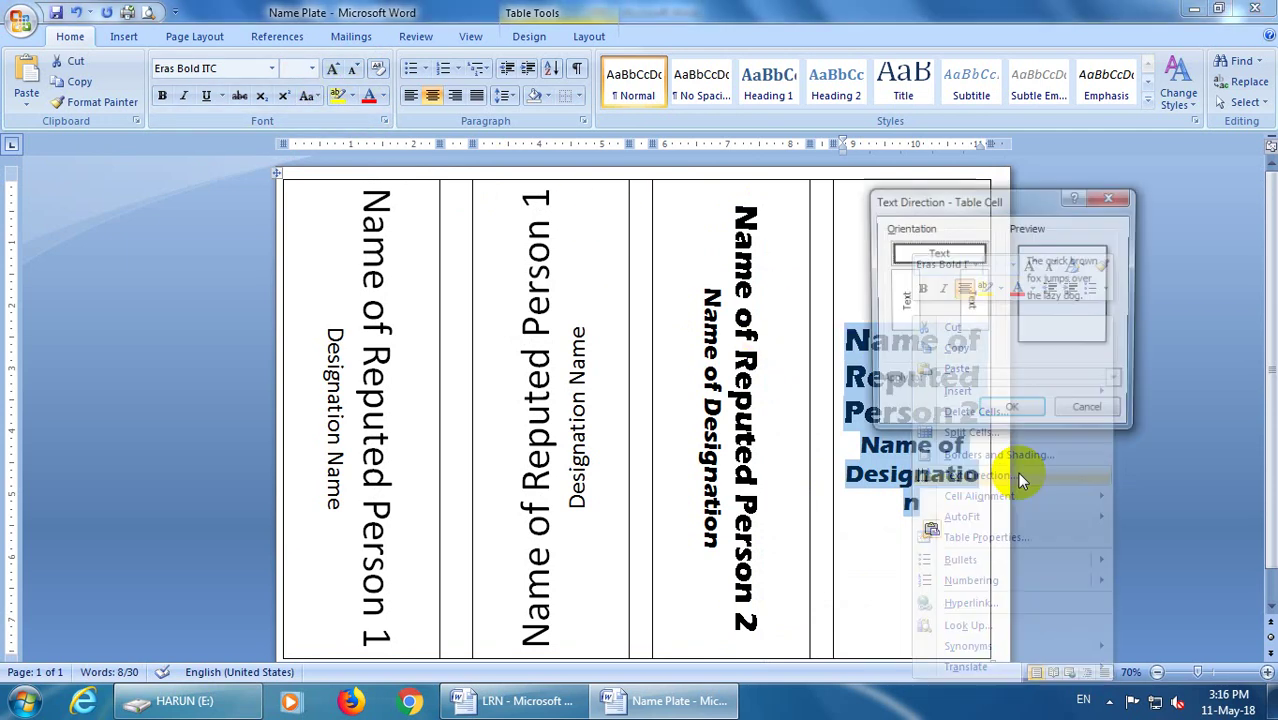
{"action": "left_click_drag", "start_coordinate": [968, 182], "coordinate": [557, 175]}
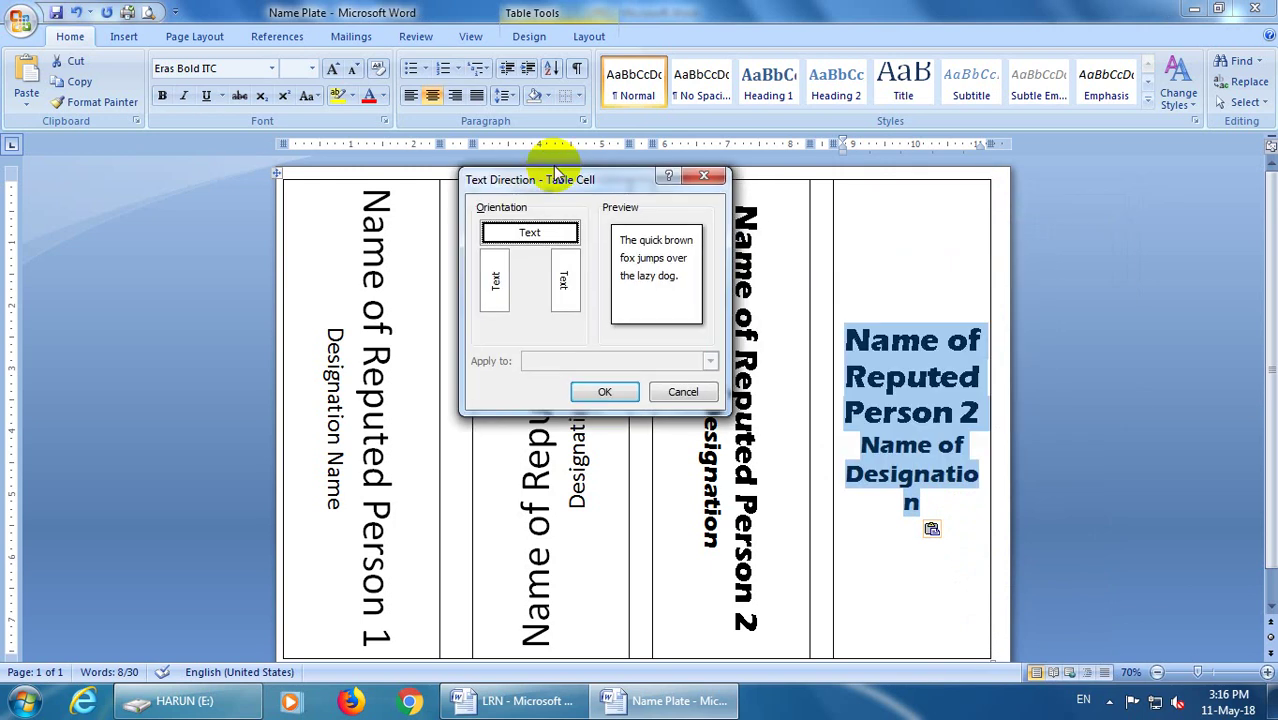
{"action": "left_click", "coordinate": [494, 278]}
{"action": "left_click", "coordinate": [605, 390]}
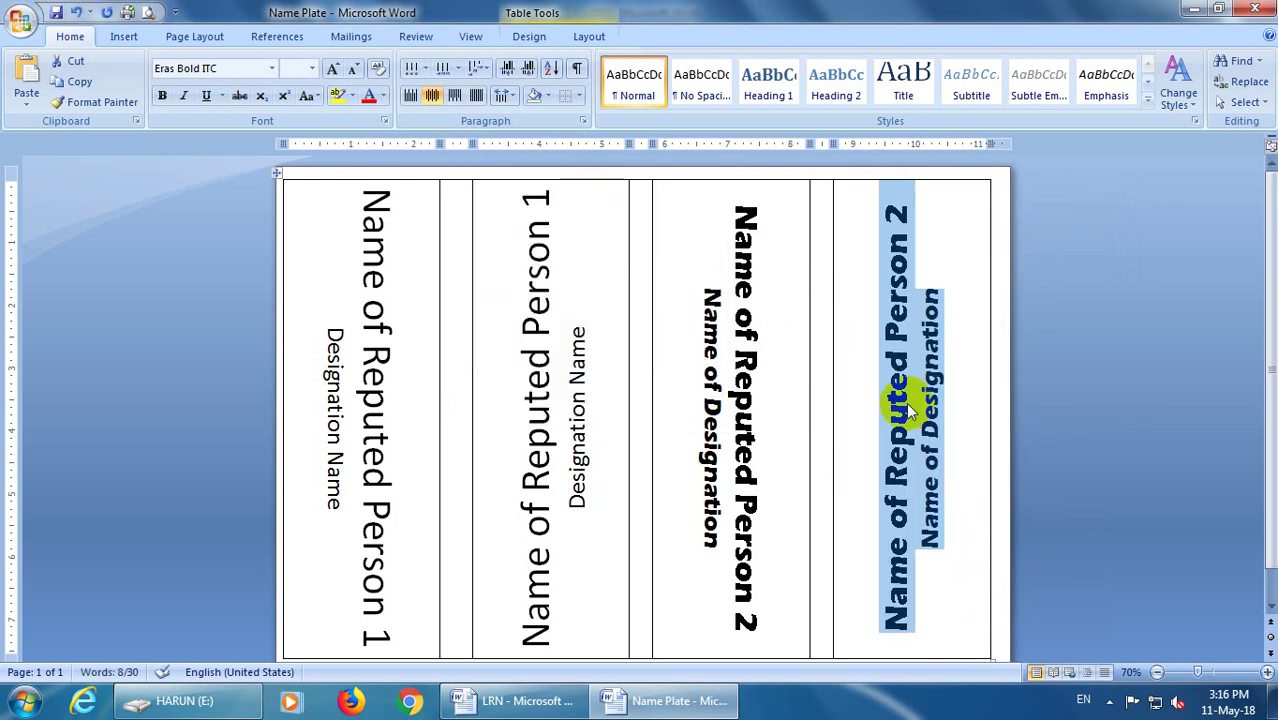
{"action": "scroll", "coordinate": [908, 386], "scroll_direction": "down", "scroll_amount": 1}
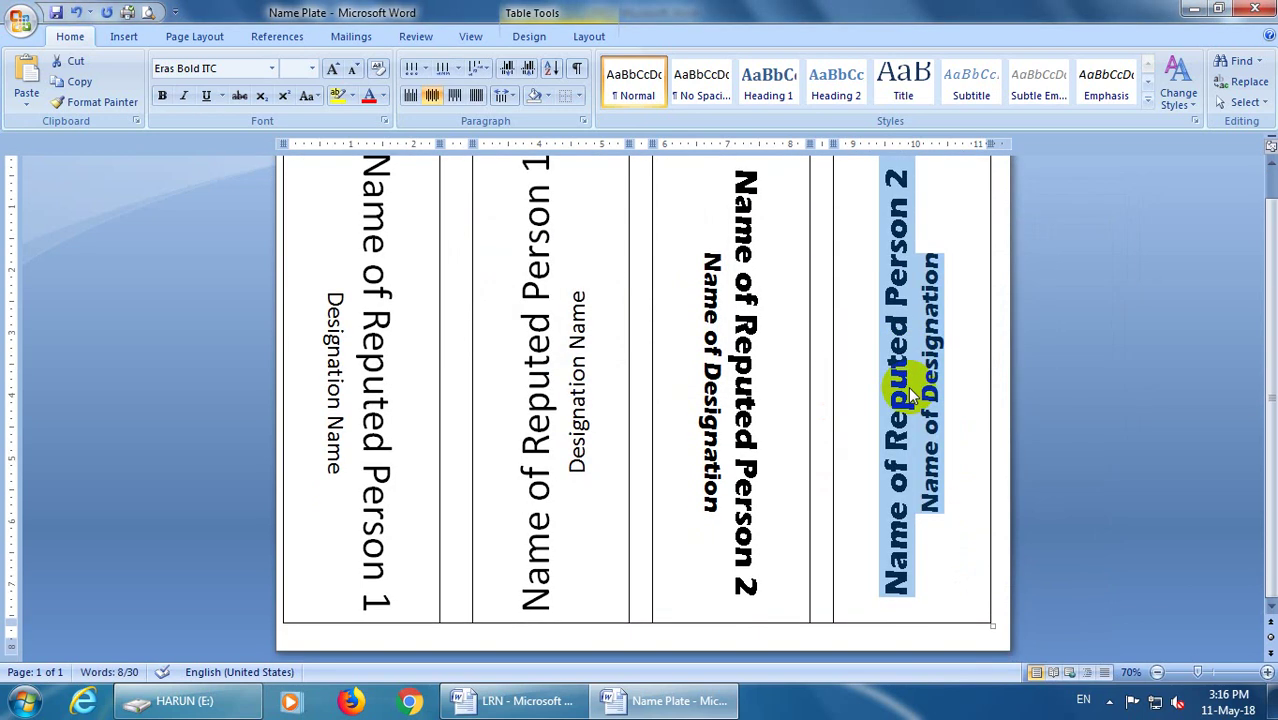
{"action": "left_click", "coordinate": [852, 336]}
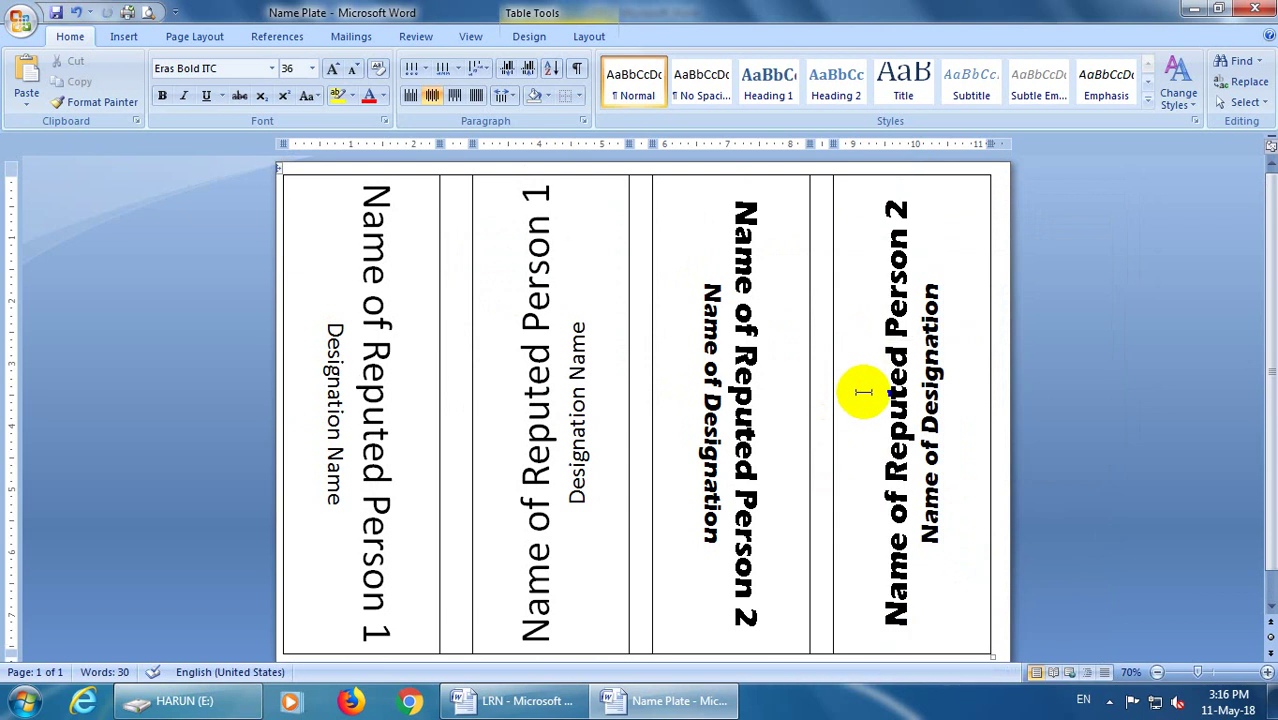
Step: Set the narrow gap column's text direction to bottom-to-top
{"action": "scroll", "coordinate": [428, 366], "scroll_direction": "down", "scroll_amount": 1}
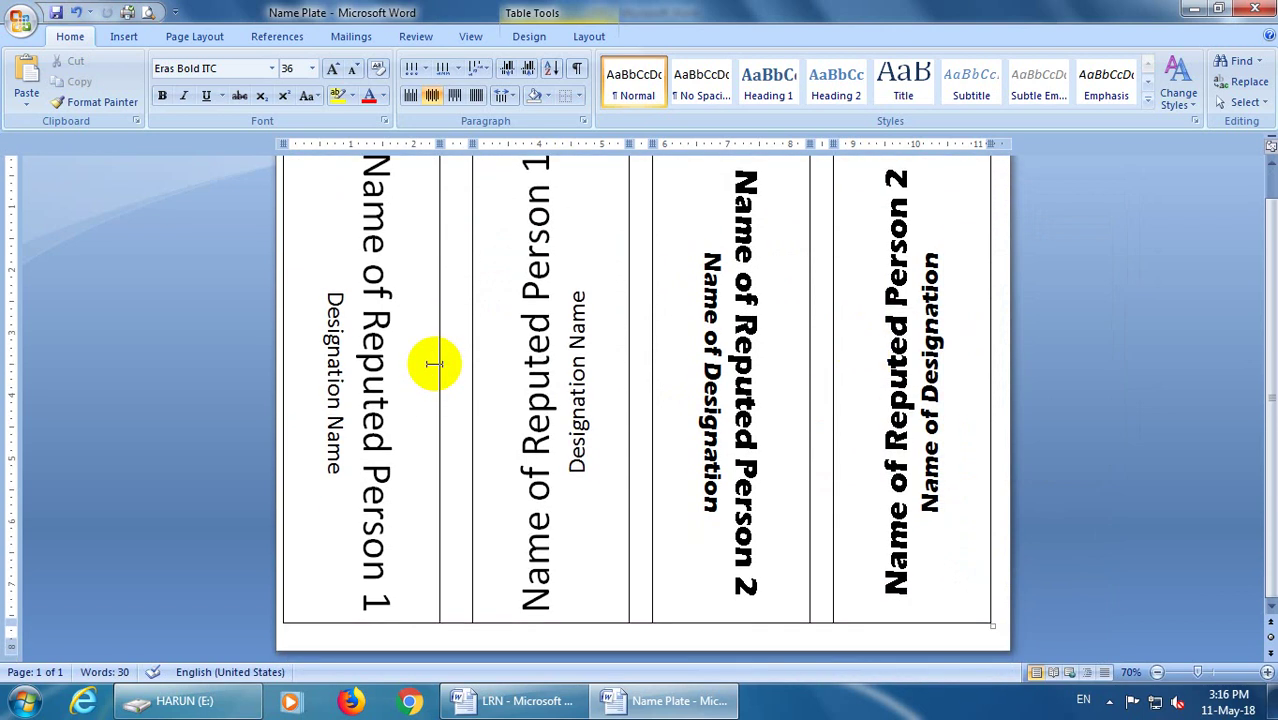
{"action": "scroll", "coordinate": [480, 345], "scroll_direction": "up", "scroll_amount": 1}
{"action": "left_click", "coordinate": [638, 222]}
{"action": "type", "text": "cut"}
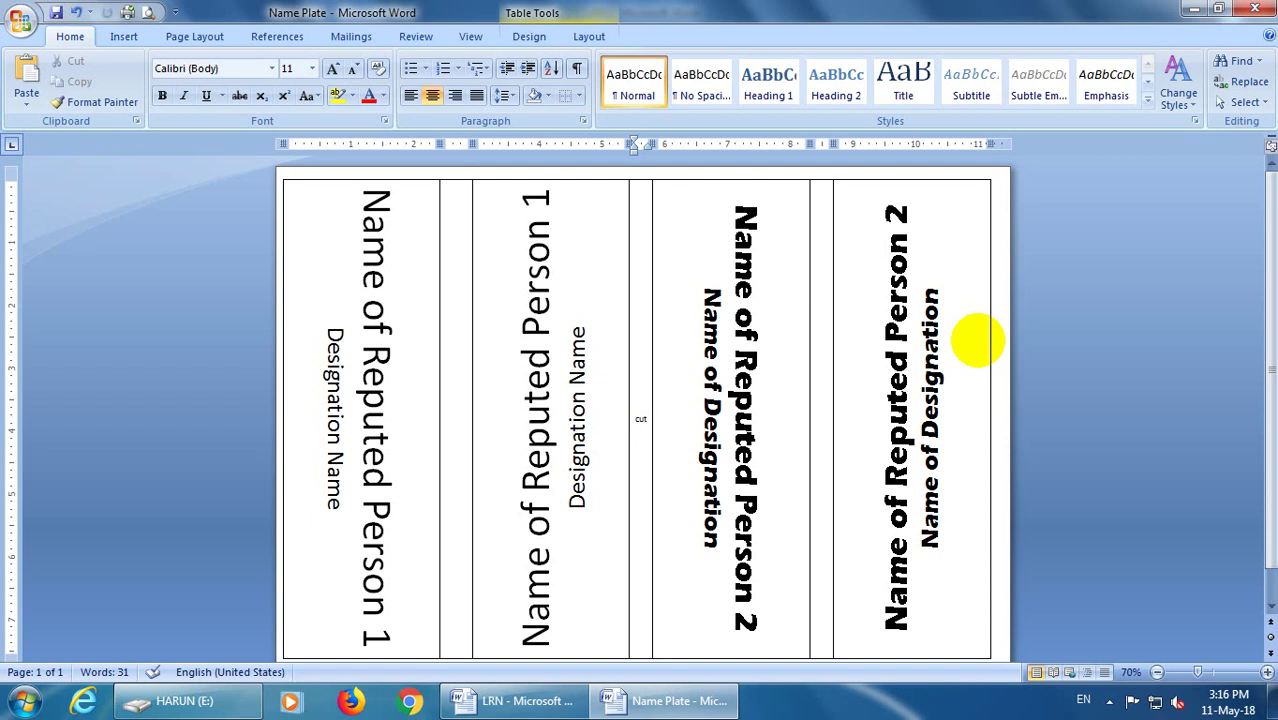
{"action": "left_click_drag", "start_coordinate": [744, 355], "coordinate": [746, 388]}
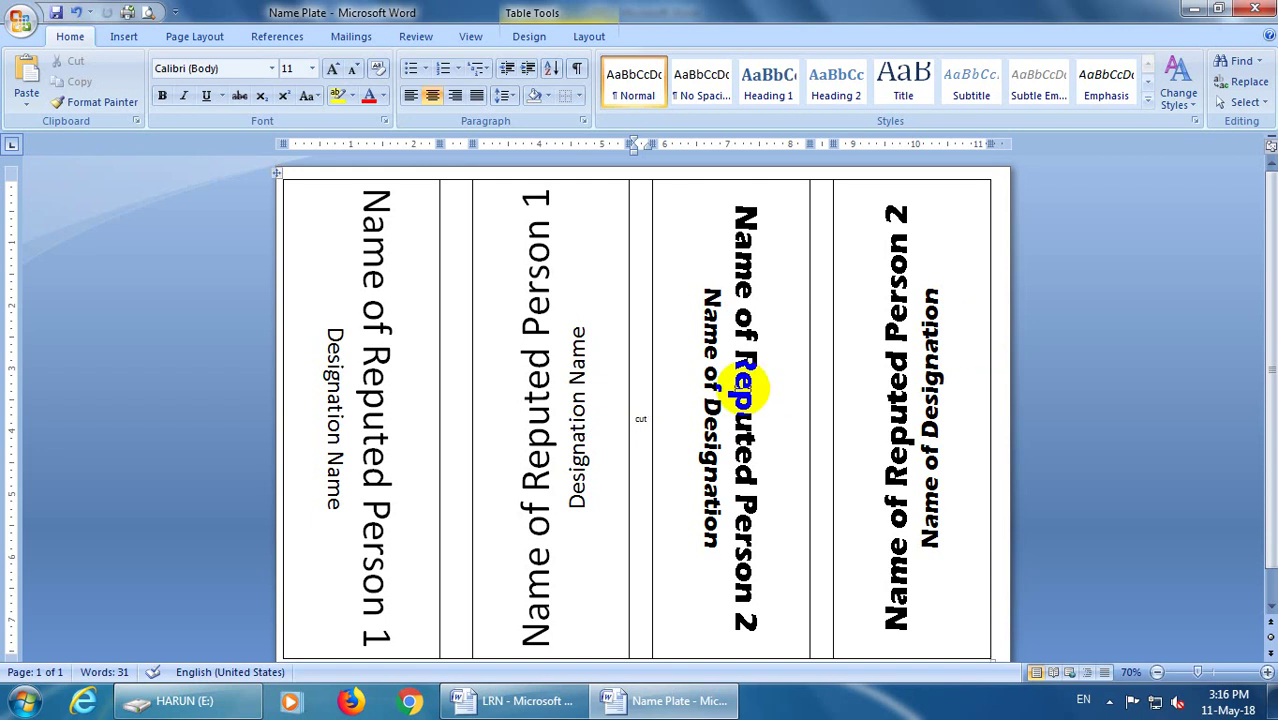
{"action": "left_click", "coordinate": [642, 416]}
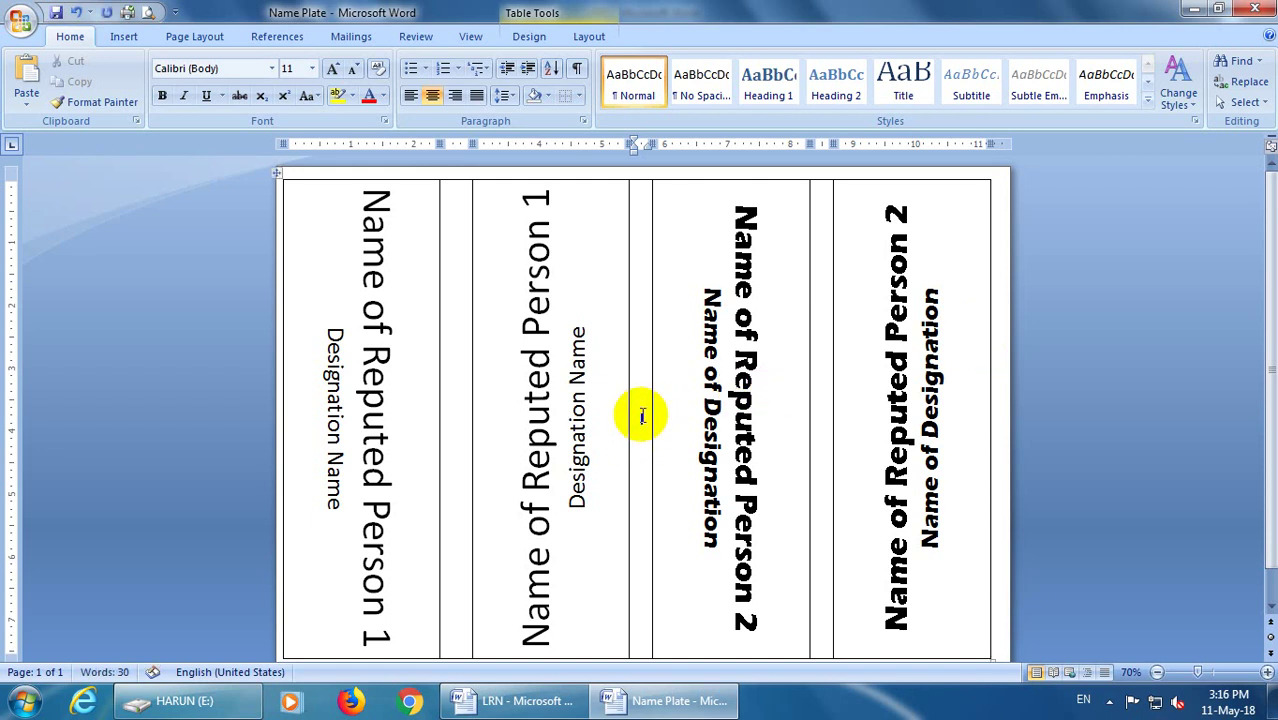
{"action": "right_click", "coordinate": [641, 414]}
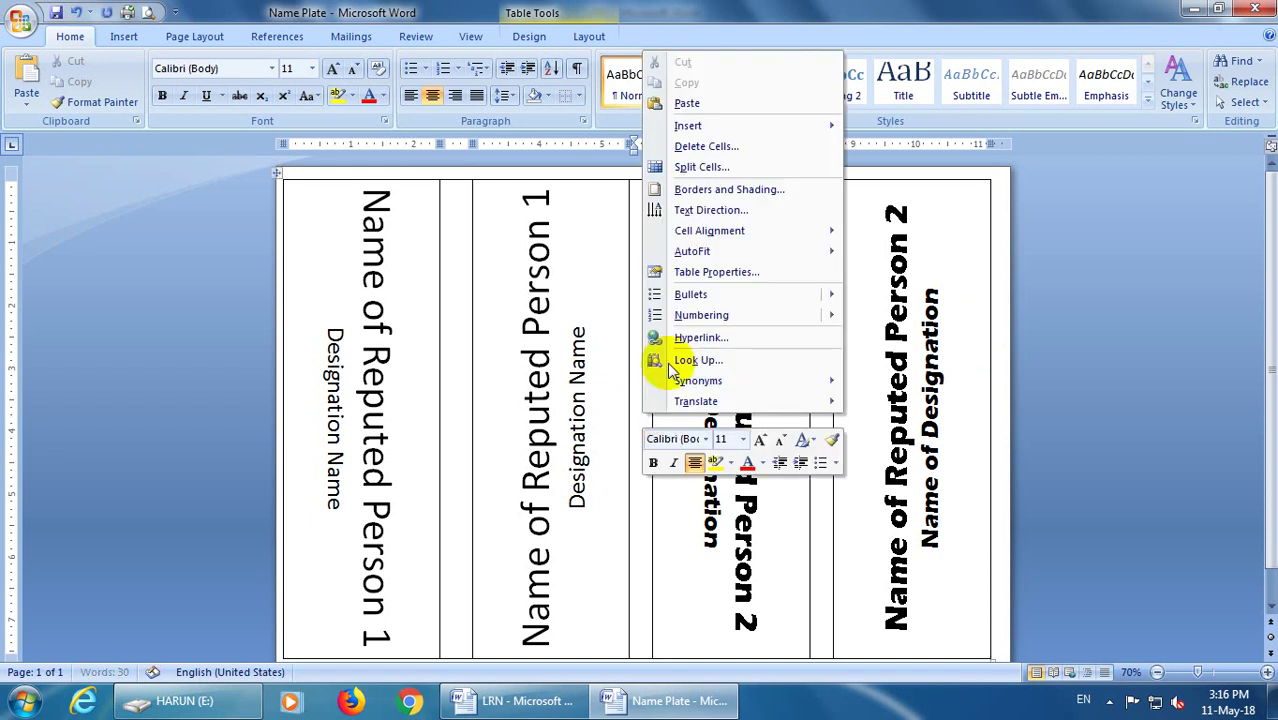
{"action": "left_click", "coordinate": [695, 209]}
{"action": "left_click", "coordinate": [561, 277]}
{"action": "left_click", "coordinate": [600, 388]}
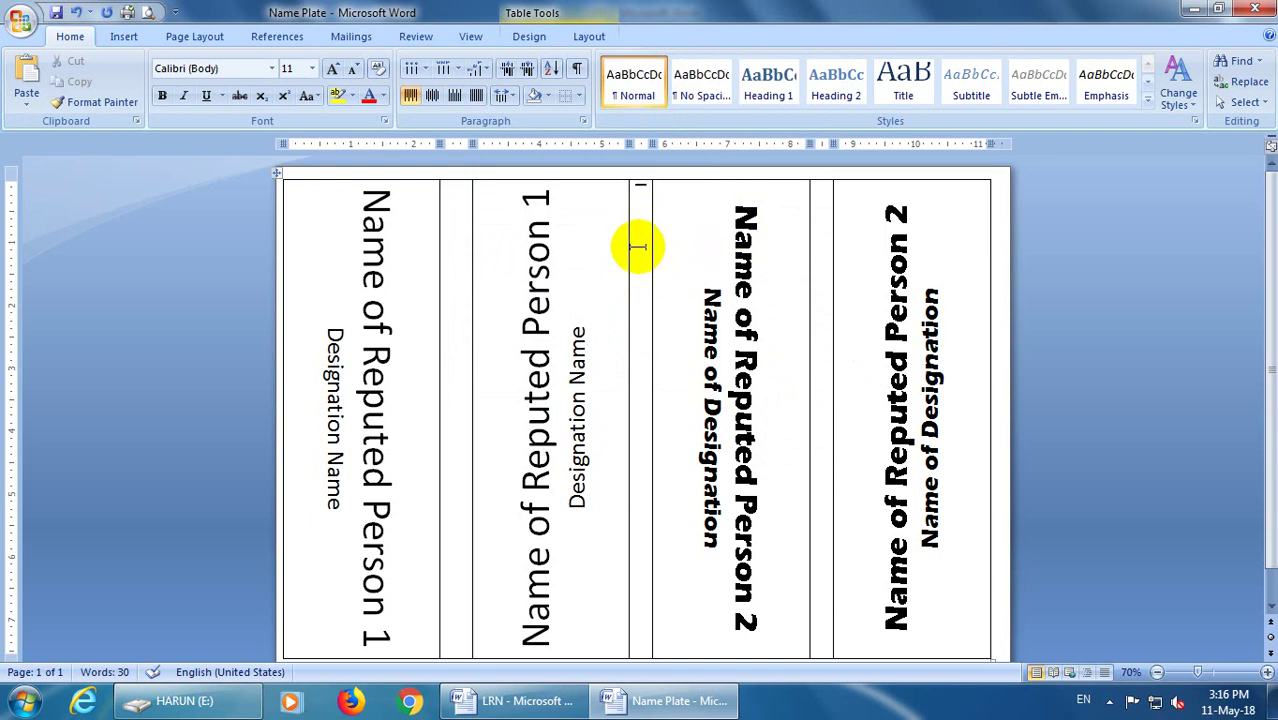
Step: Switch the gap column back to horizontal text and enter CUT HERE FOR TWO PARTS
{"action": "right_click", "coordinate": [641, 252]}
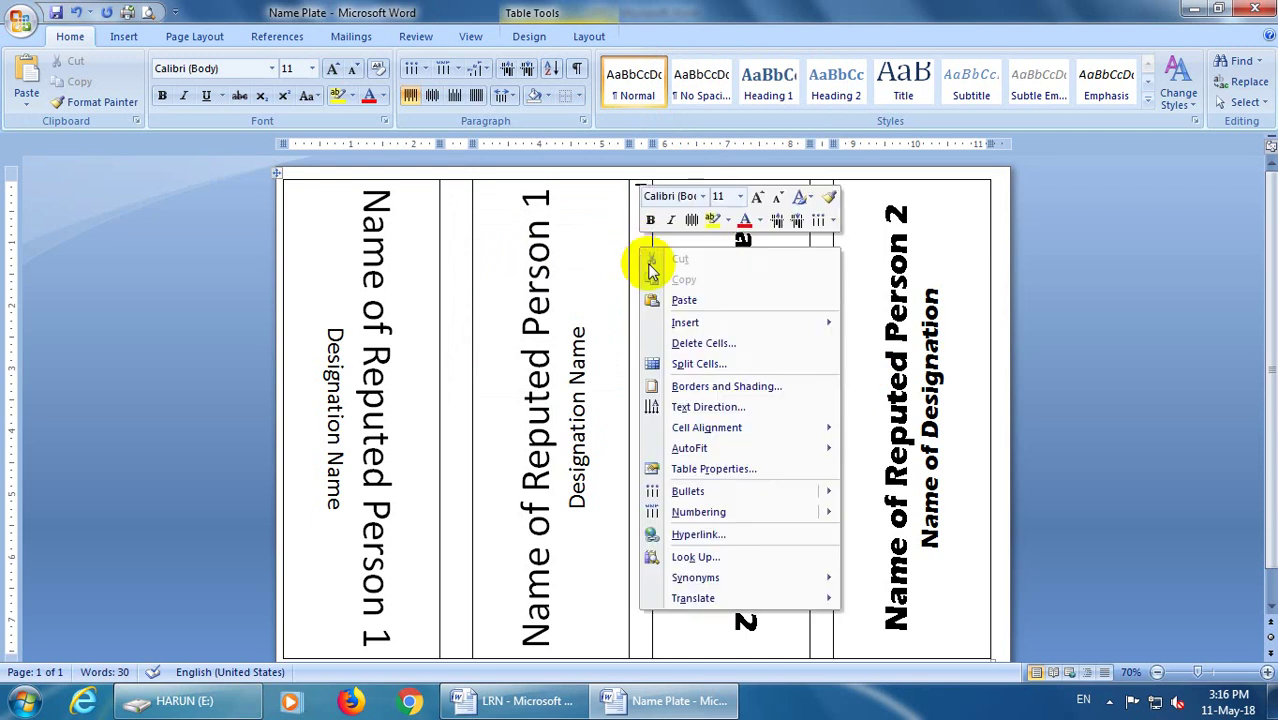
{"action": "left_click", "coordinate": [676, 410]}
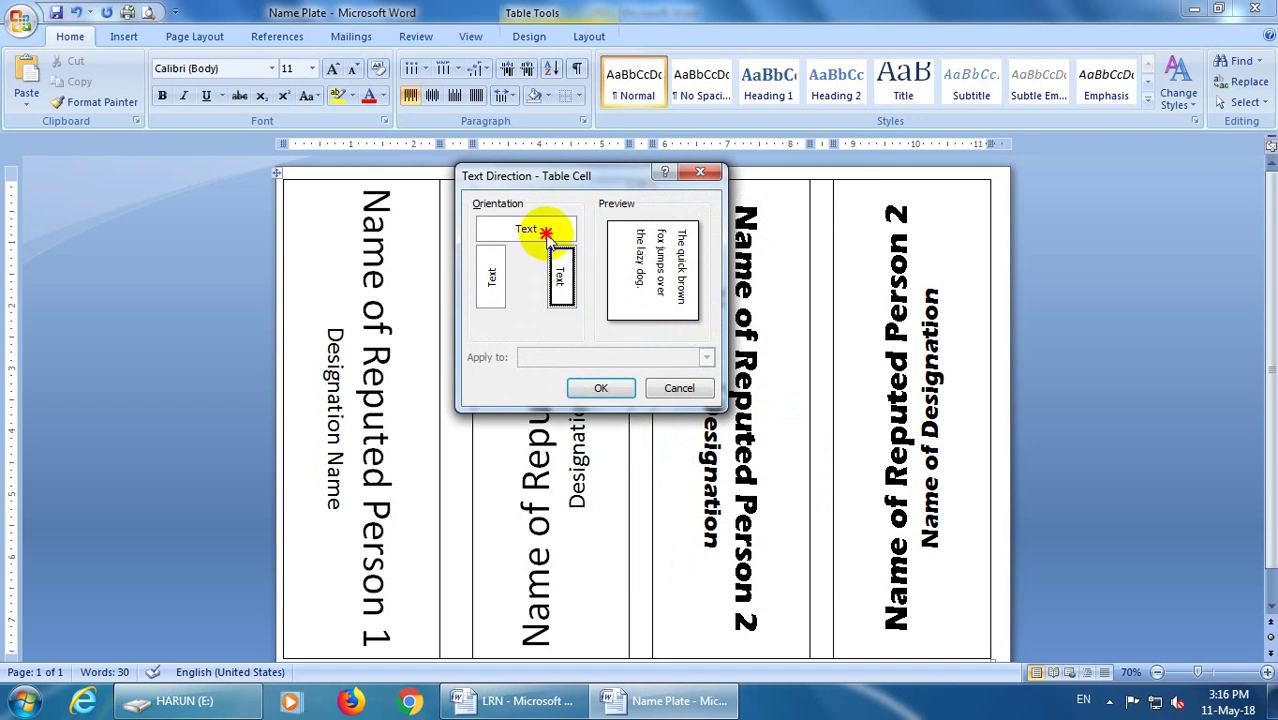
{"action": "left_click", "coordinate": [510, 232]}
{"action": "left_click", "coordinate": [596, 388]}
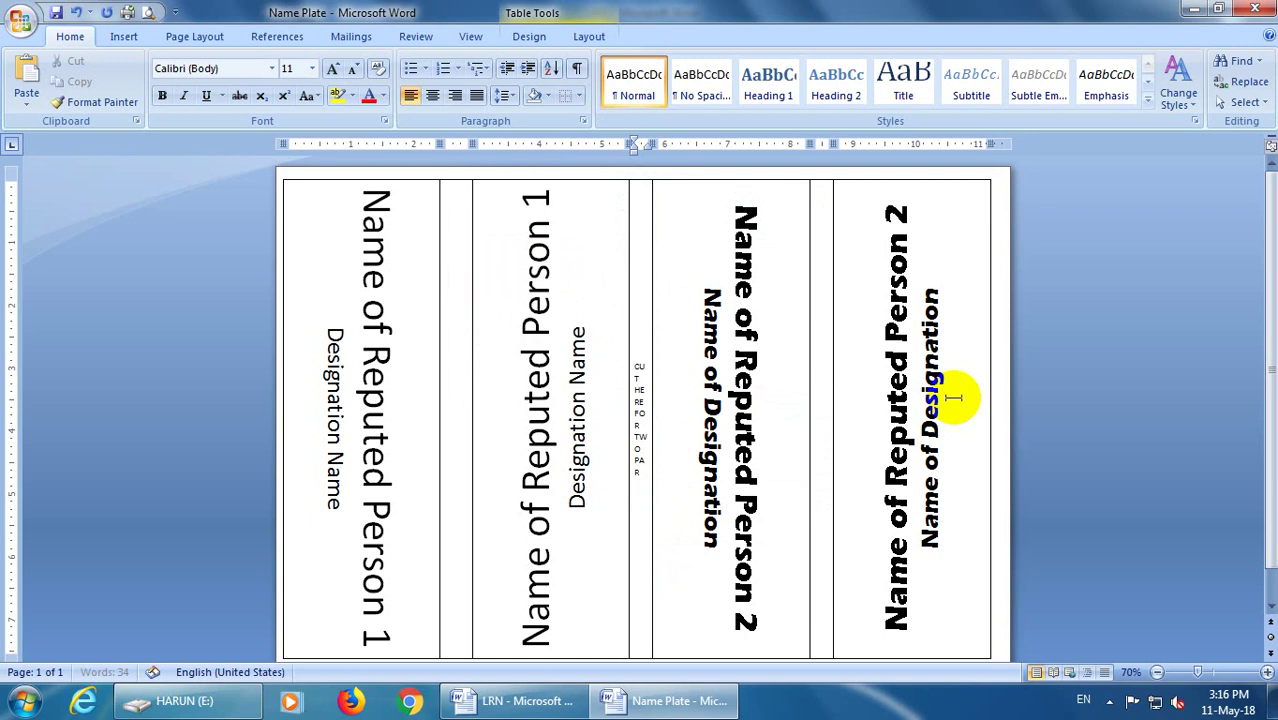
{"action": "type", "text": "ARTS"}
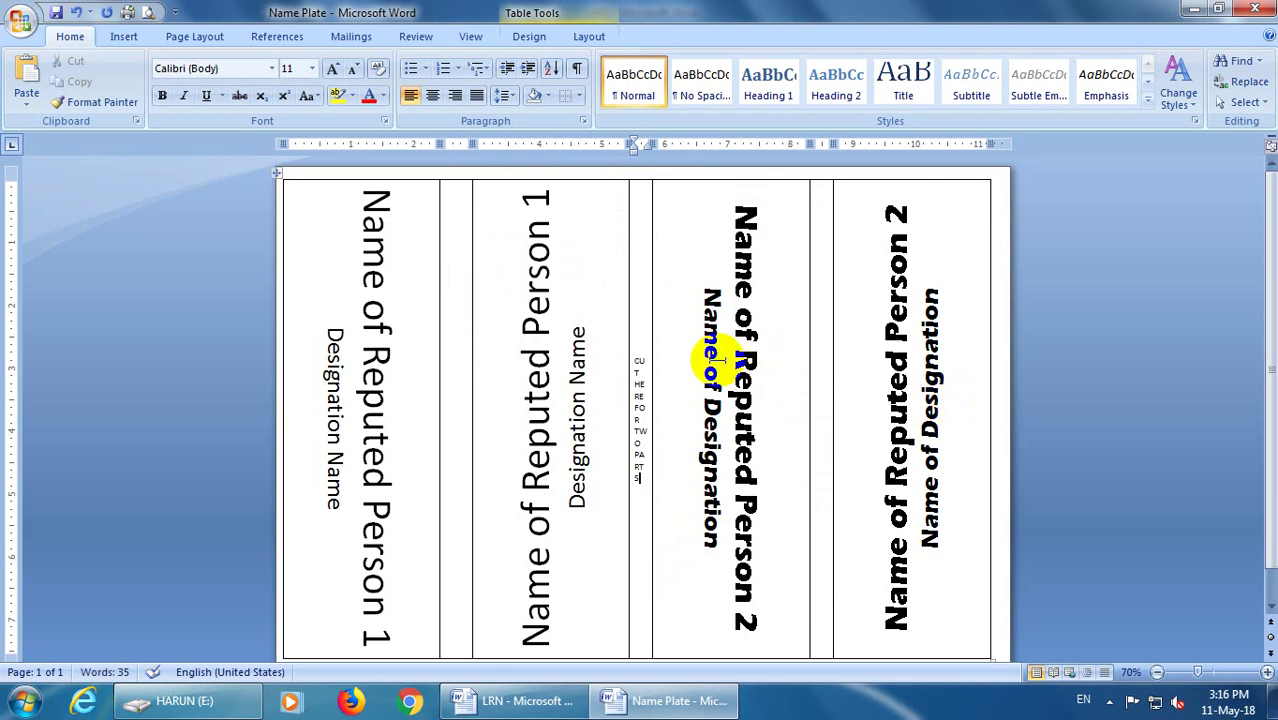
{"action": "left_click", "coordinate": [633, 372]}
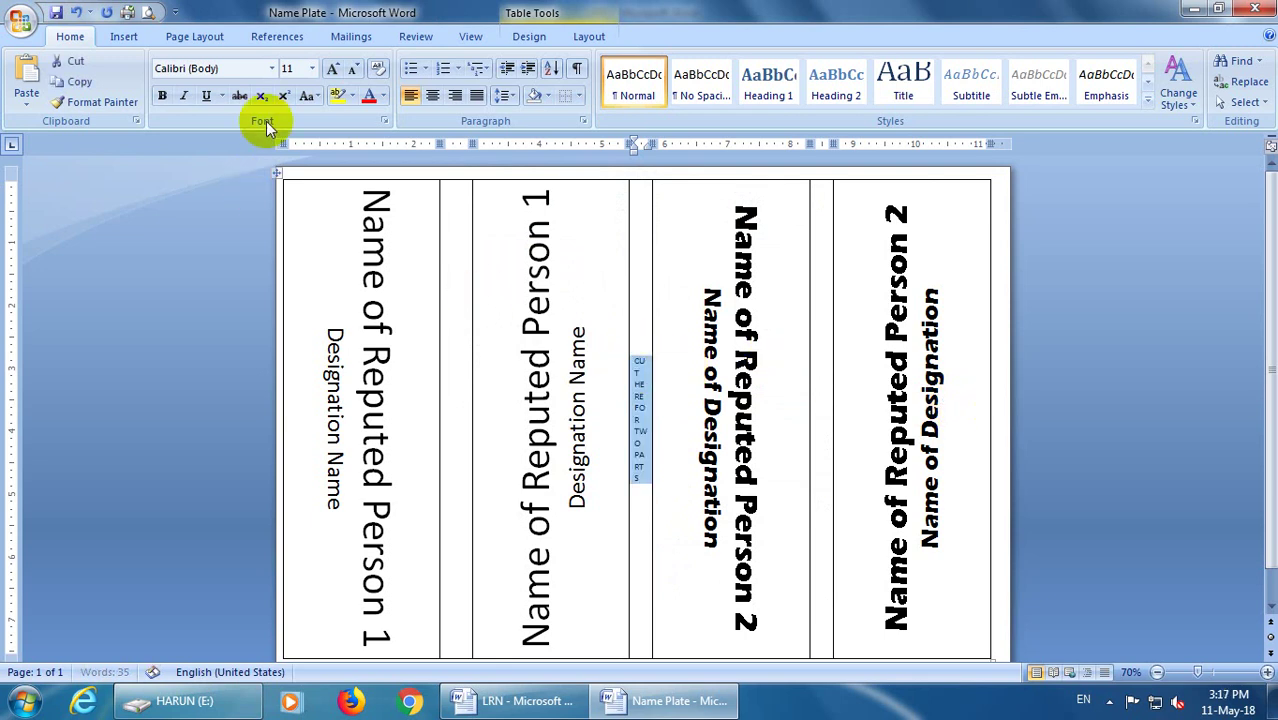
Step: Enlarge the cut-line label to 18 pt and make it bold
{"action": "left_click", "coordinate": [333, 72]}
{"action": "left_click", "coordinate": [333, 72]}
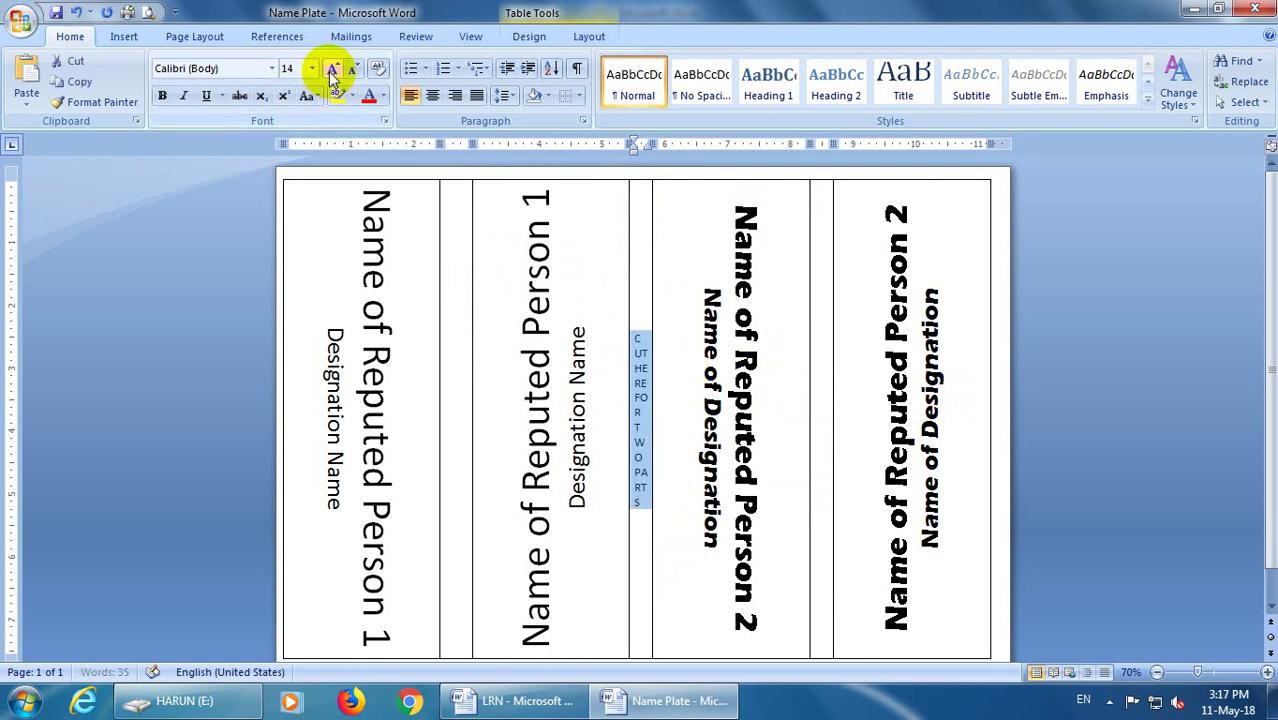
{"action": "left_click", "coordinate": [333, 72]}
{"action": "left_click", "coordinate": [333, 72]}
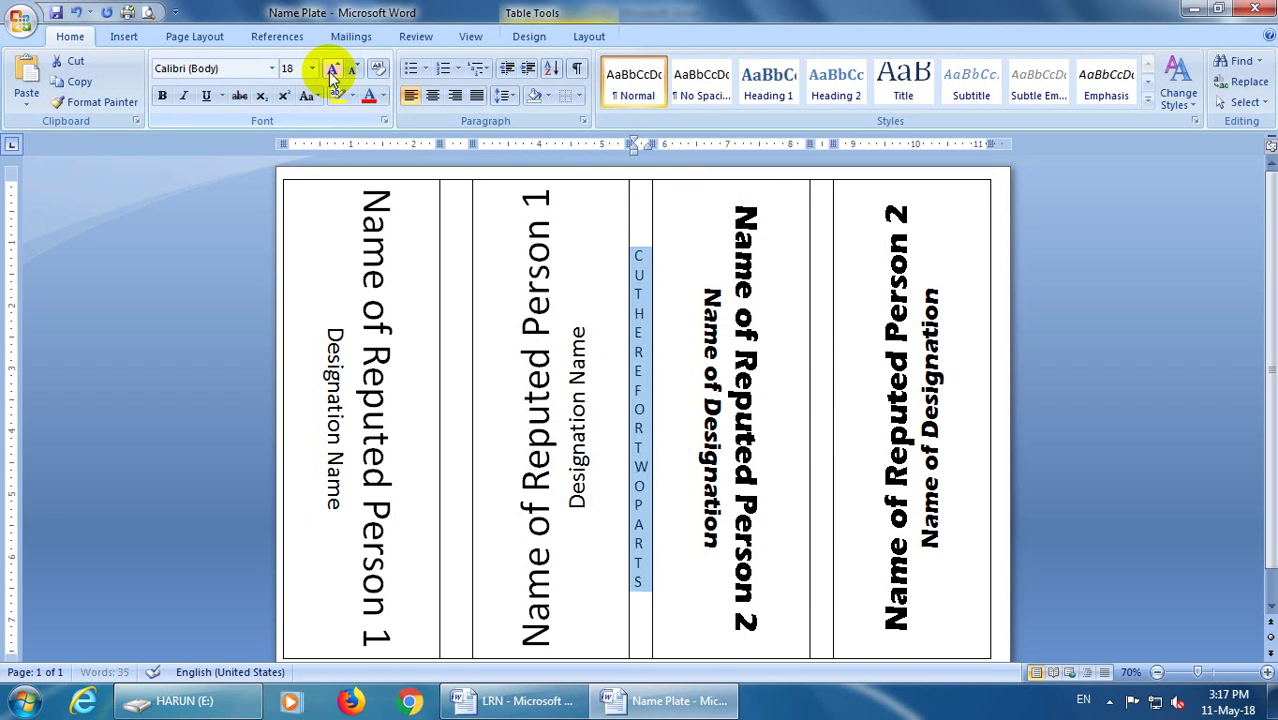
{"action": "left_click", "coordinate": [162, 95]}
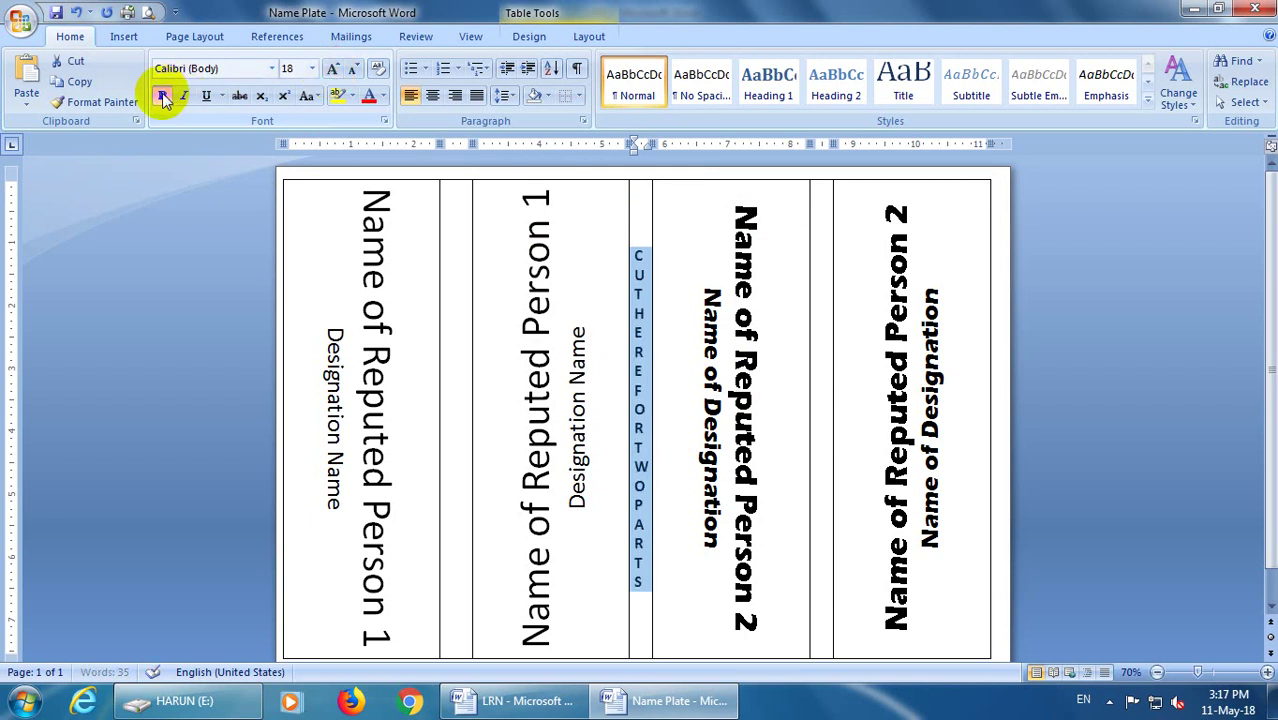
Step: Select the CUT HERE FOR TWO PARTS cell to check its vertical layout, then deselect
{"action": "left_click", "coordinate": [665, 293]}
{"action": "left_click_drag", "start_coordinate": [651, 285], "coordinate": [640, 298]}
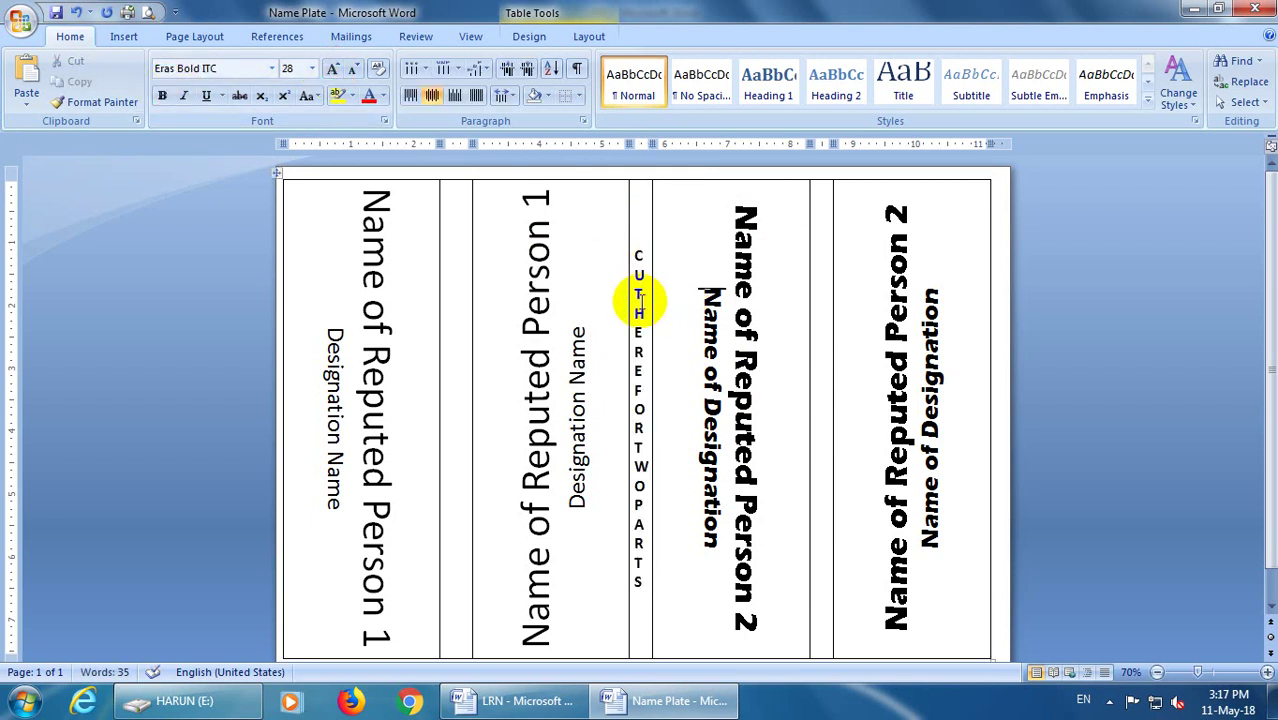
{"action": "left_click", "coordinate": [641, 297]}
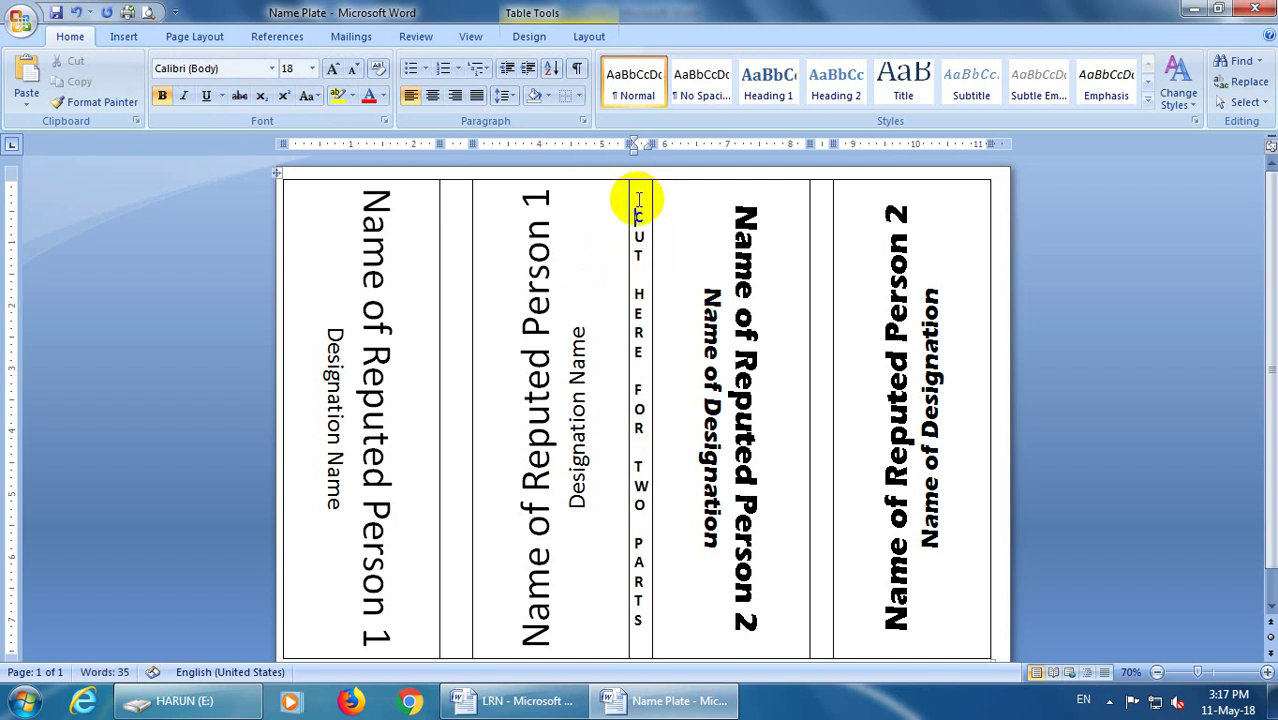
{"action": "left_click", "coordinate": [622, 425]}
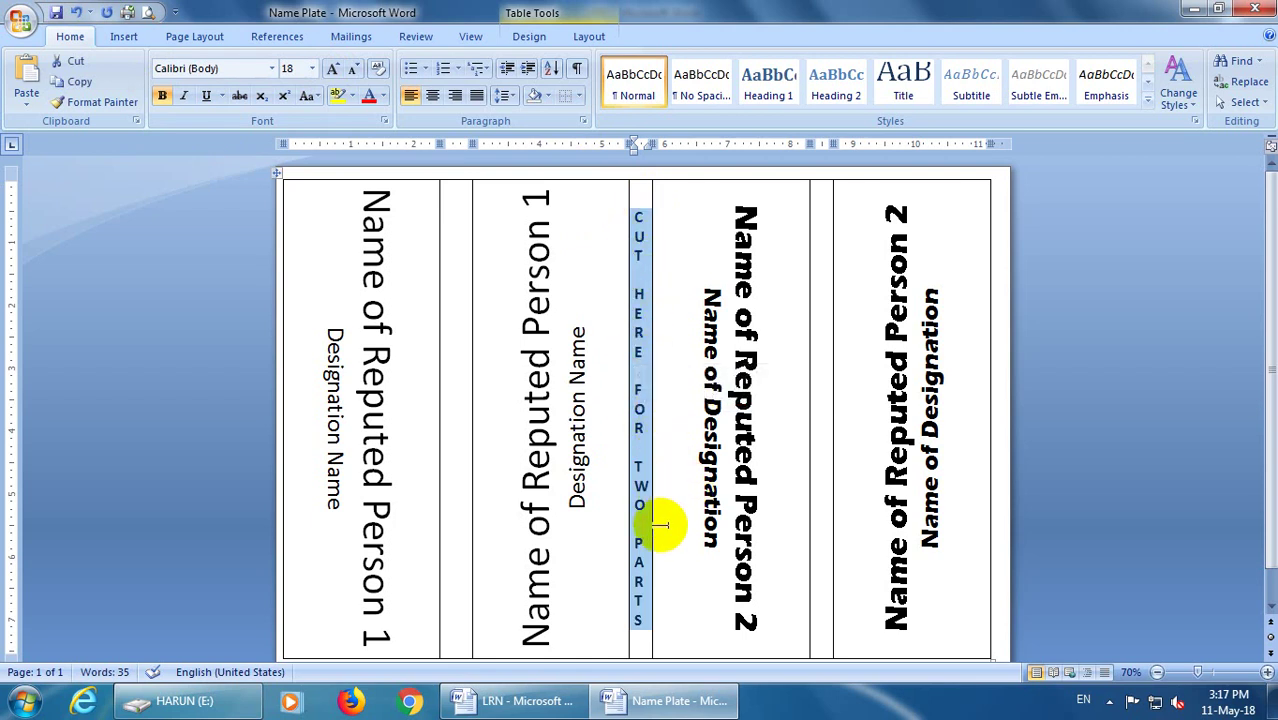
{"action": "left_click", "coordinate": [664, 330]}
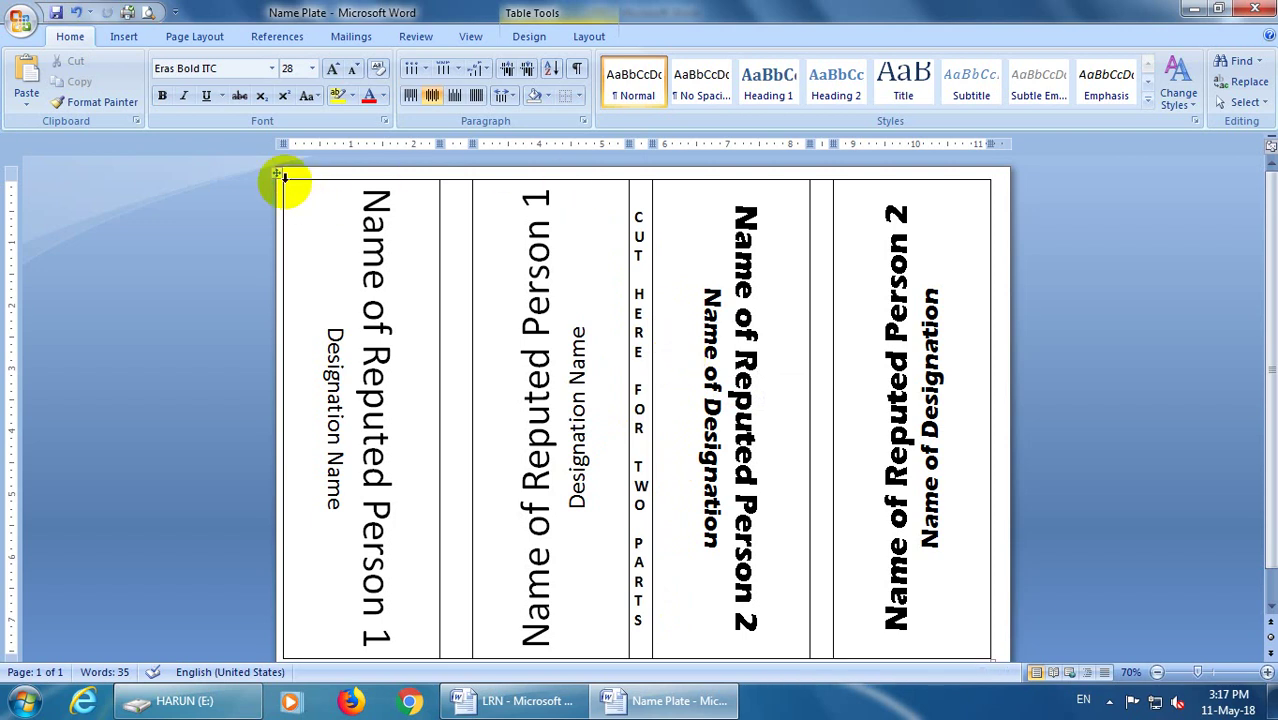
Step: Apply No Border to the entire name-plate table and check it in Print Preview
{"action": "left_click", "coordinate": [277, 175]}
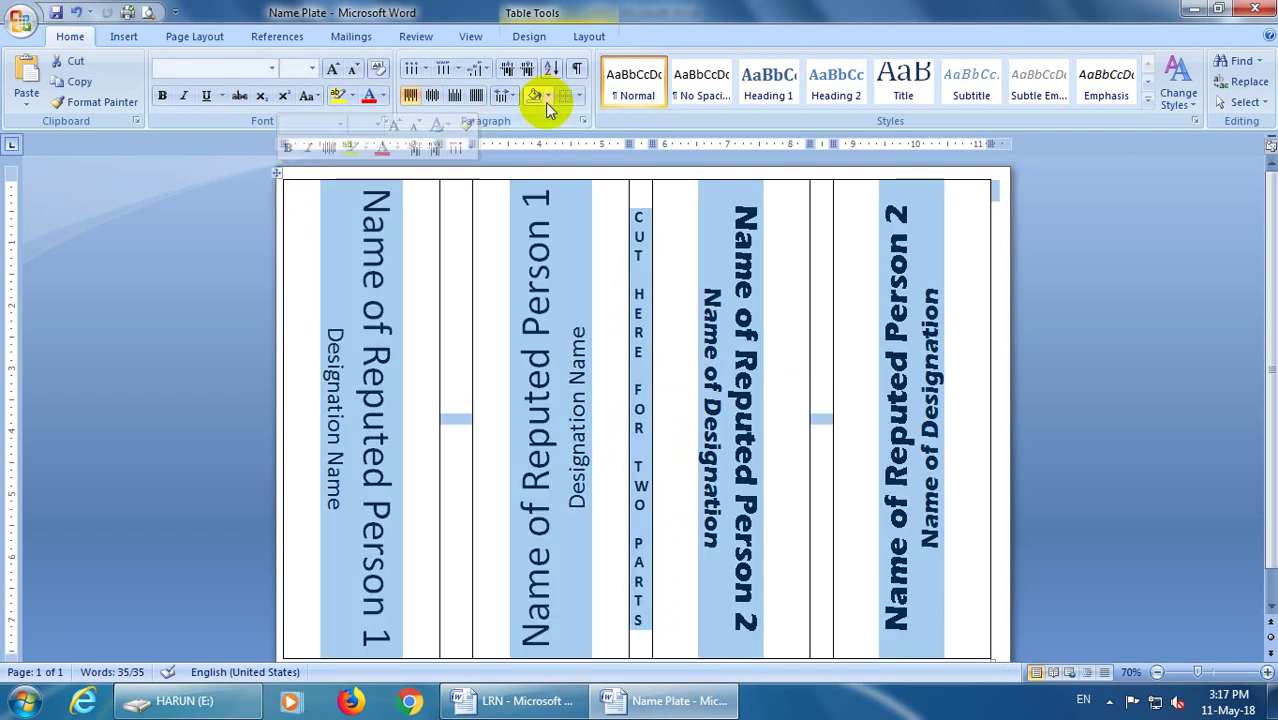
{"action": "left_click", "coordinate": [579, 95]}
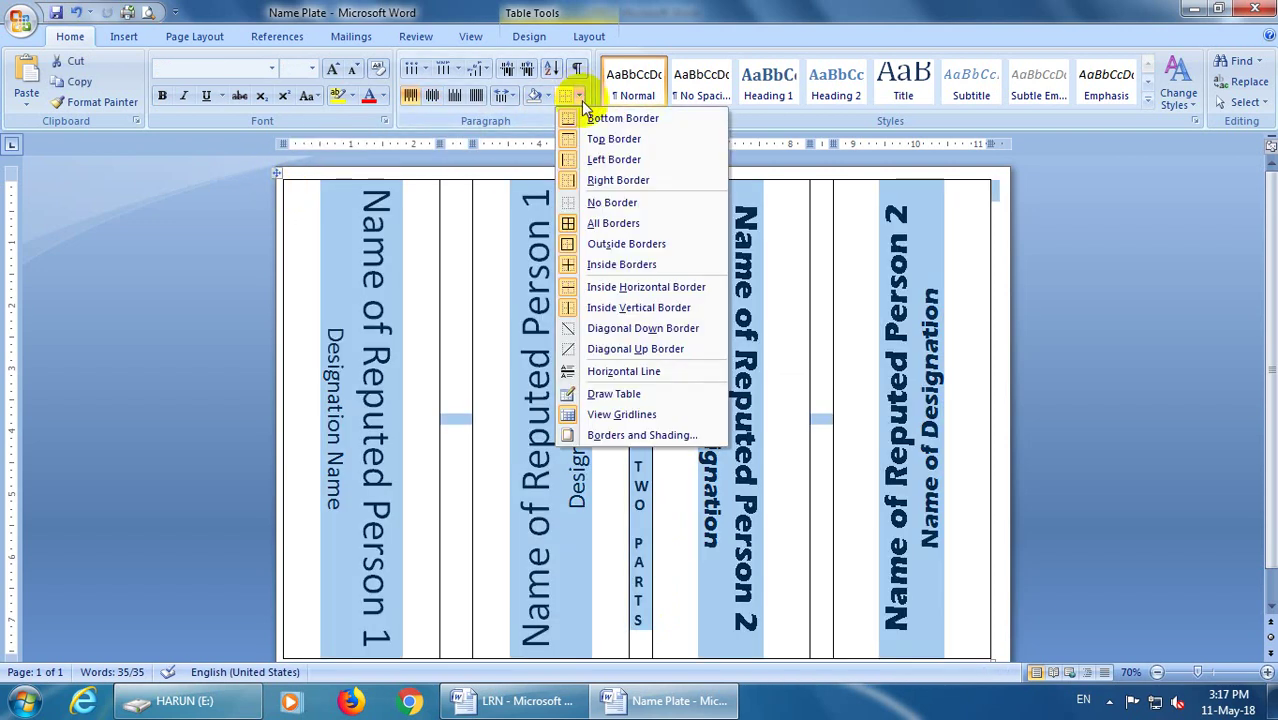
{"action": "left_click", "coordinate": [613, 202]}
{"action": "left_click", "coordinate": [502, 268]}
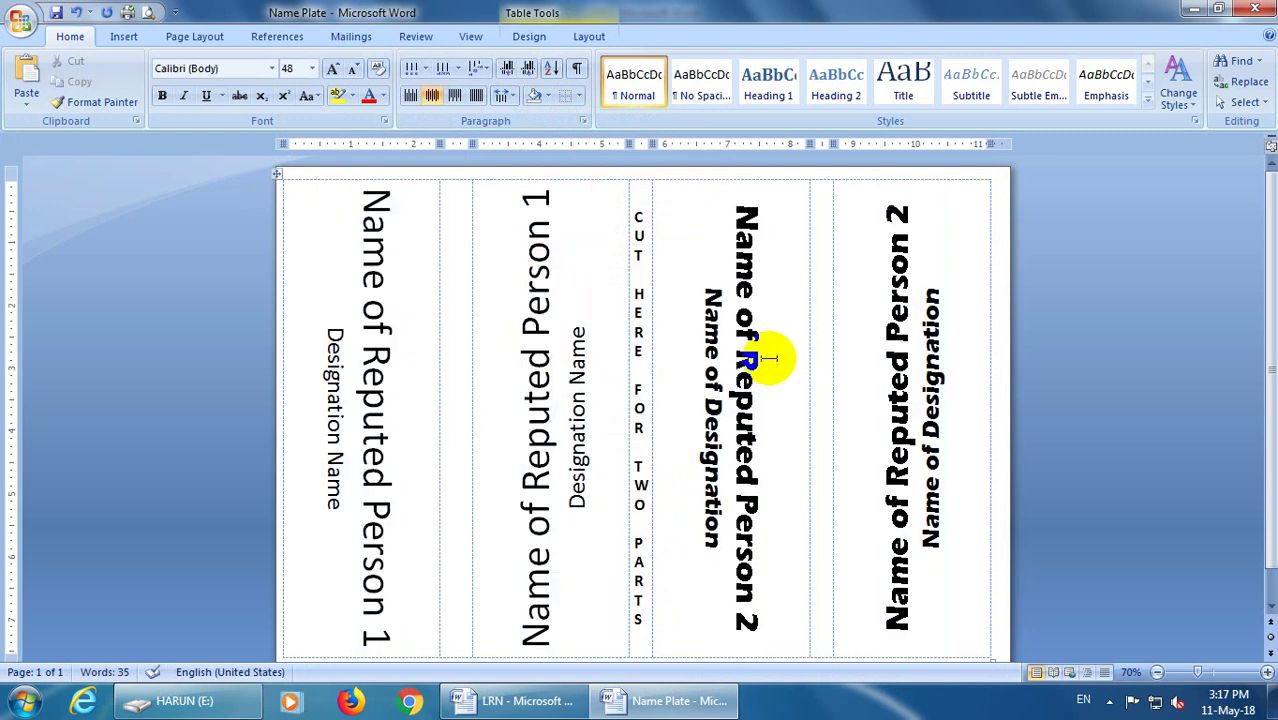
{"action": "left_click", "coordinate": [147, 12]}
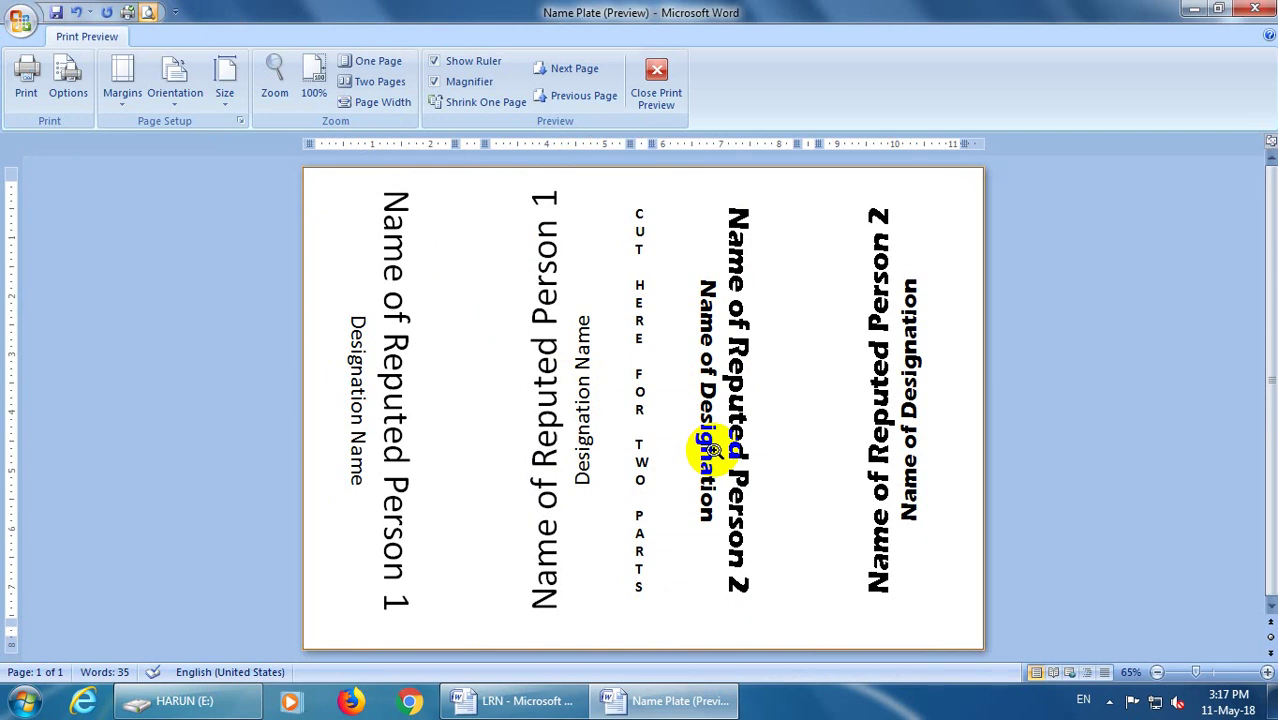
Step: Narrow the first gap column between the Person 1 panels and set its preferred width to 0.5"
{"action": "left_click", "coordinate": [658, 85]}
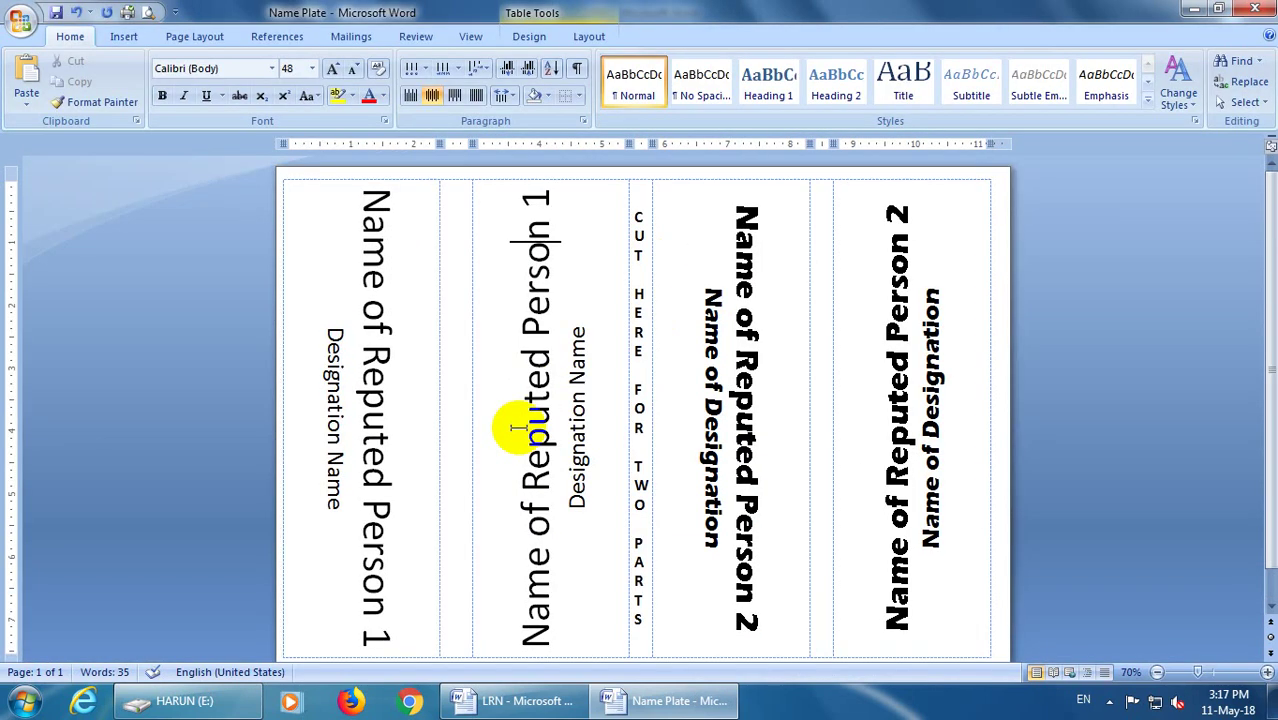
{"action": "left_click", "coordinate": [450, 230]}
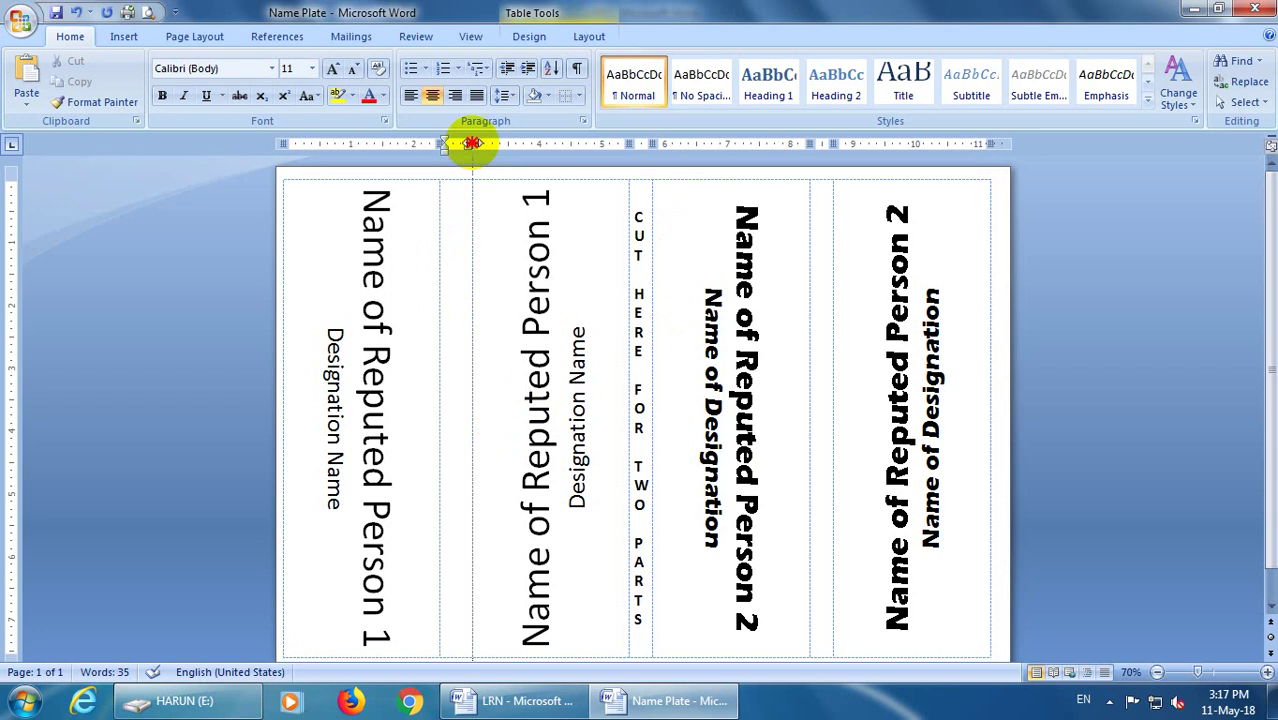
{"action": "left_click_drag", "start_coordinate": [472, 143], "coordinate": [456, 143]}
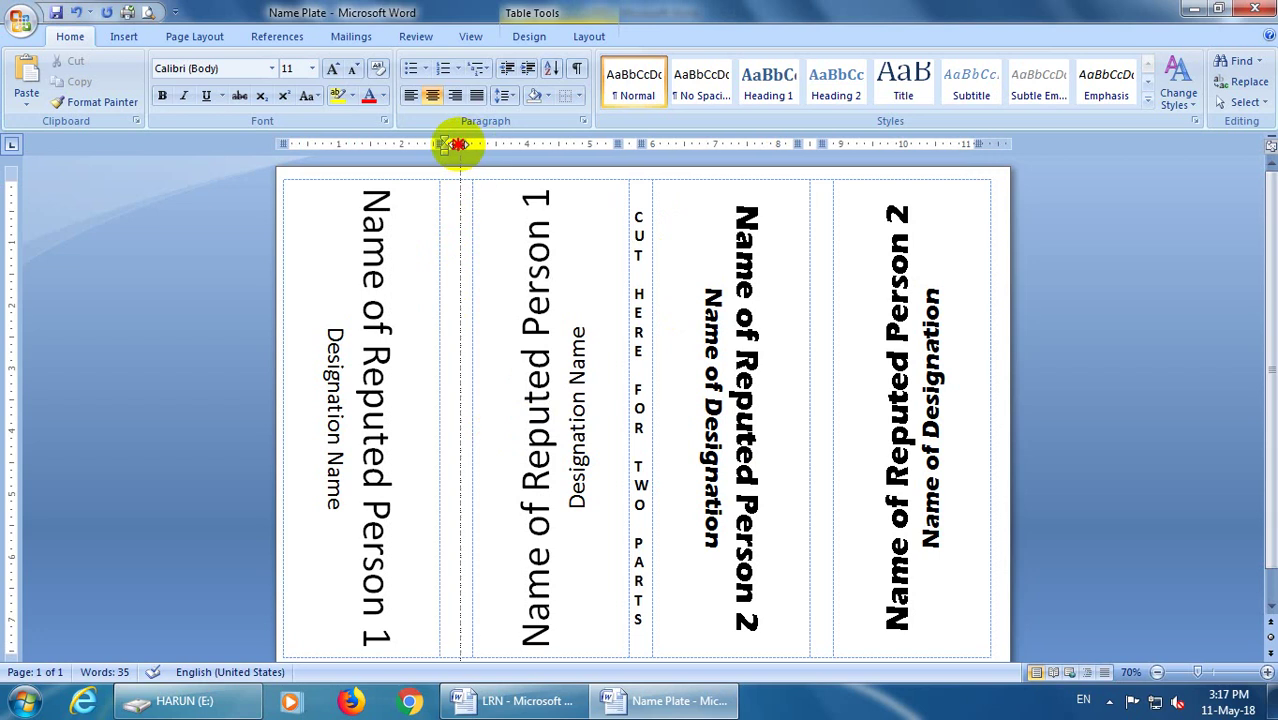
{"action": "right_click", "coordinate": [443, 420]}
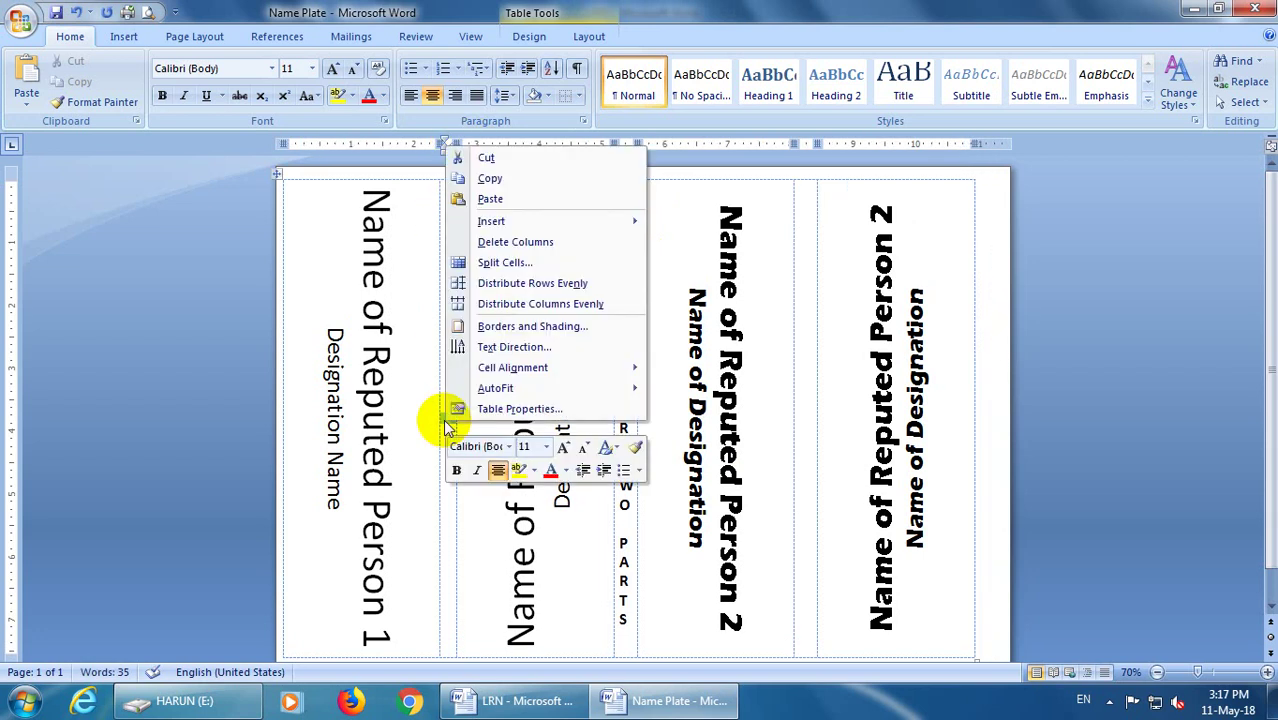
{"action": "left_click", "coordinate": [531, 412]}
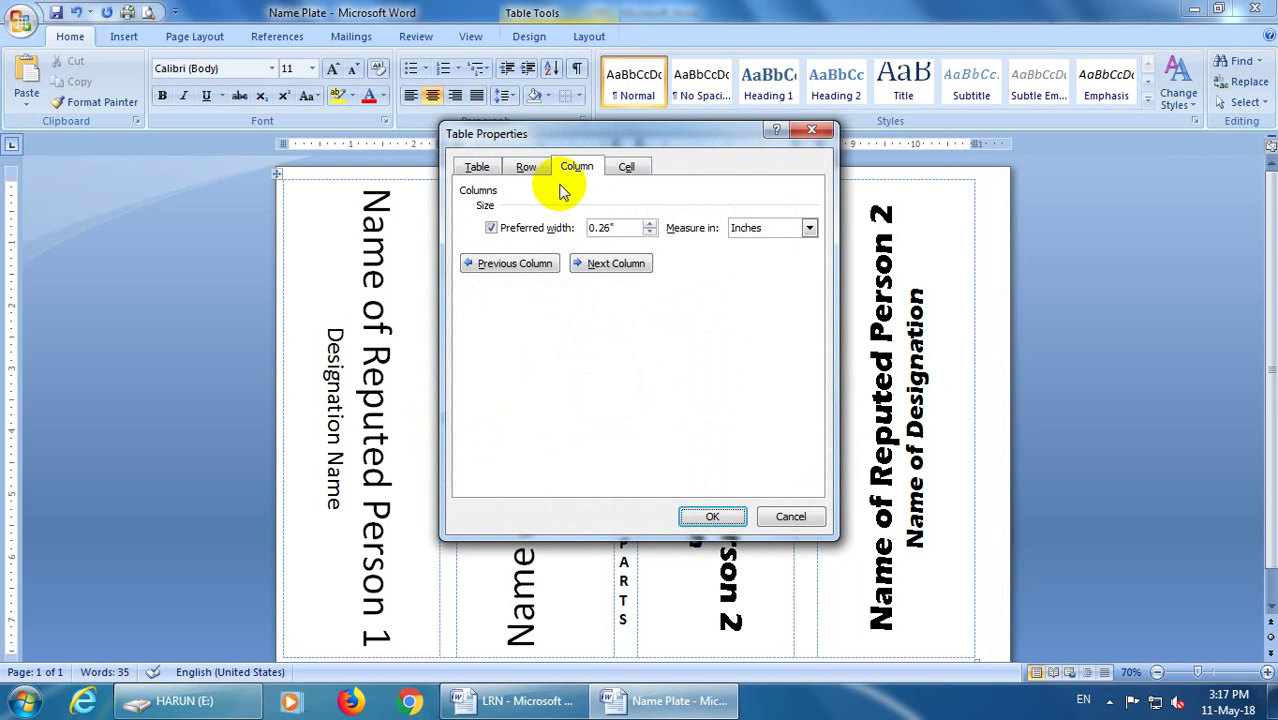
{"action": "left_click", "coordinate": [632, 168]}
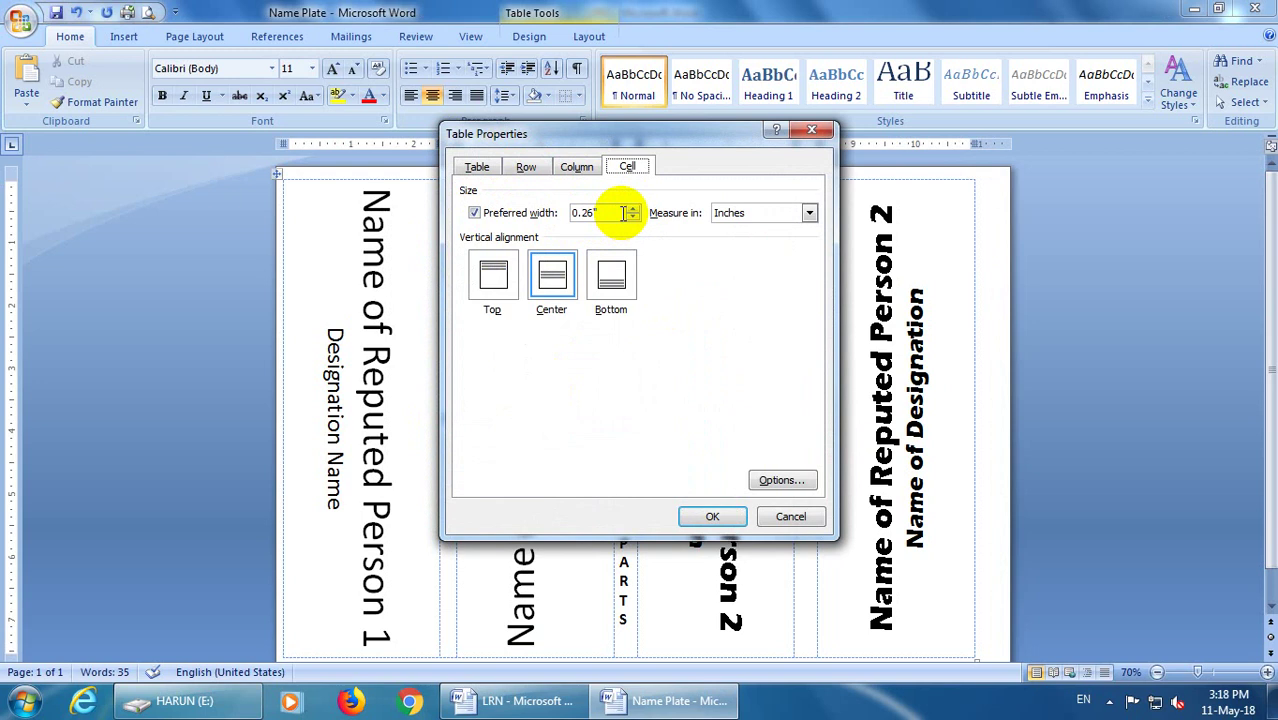
{"action": "double_click", "coordinate": [590, 213]}
{"action": "type", "text": "5"}
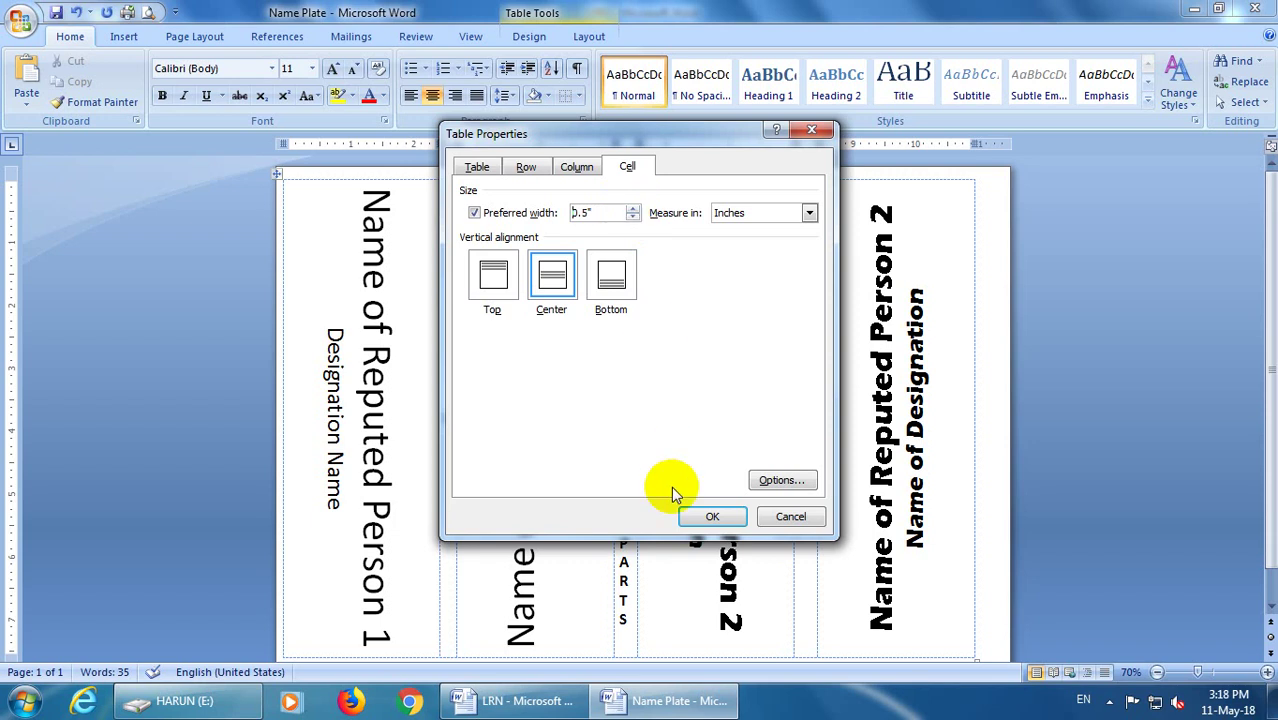
{"action": "left_click", "coordinate": [702, 512]}
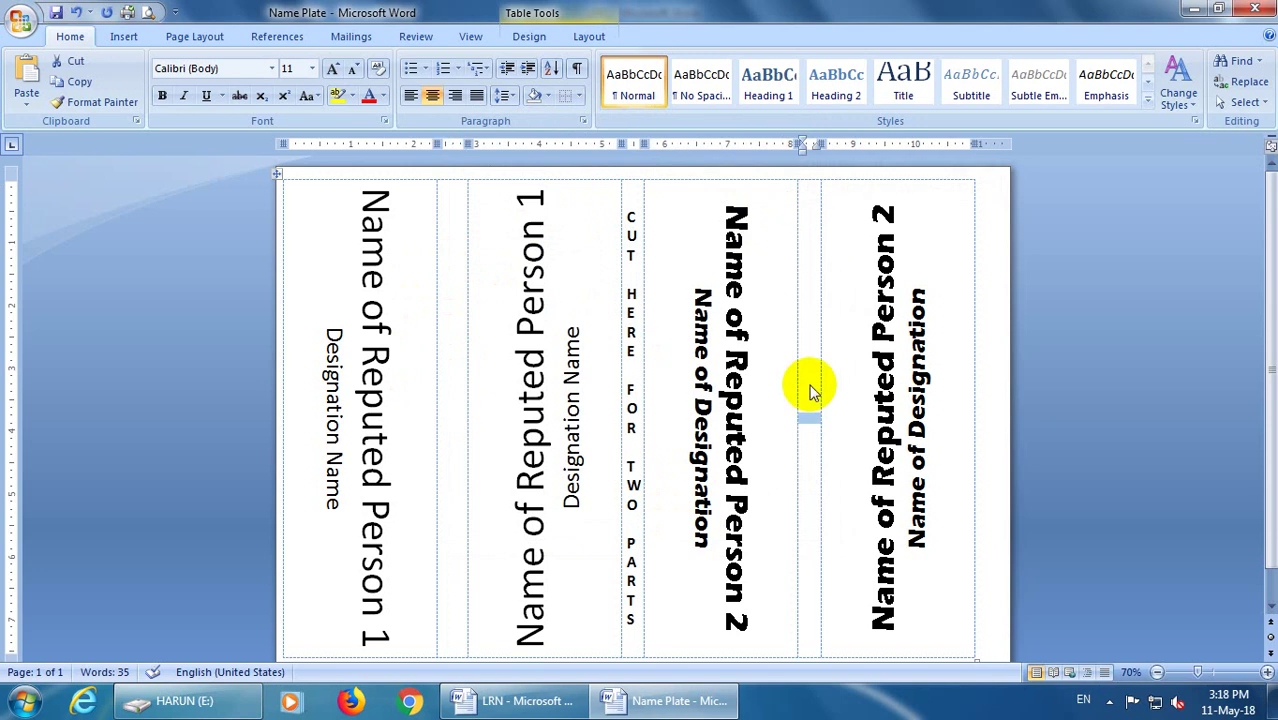
Step: Set the second gap column, between the Person 2 panels, to a 0.5" preferred width
{"action": "right_click", "coordinate": [810, 425]}
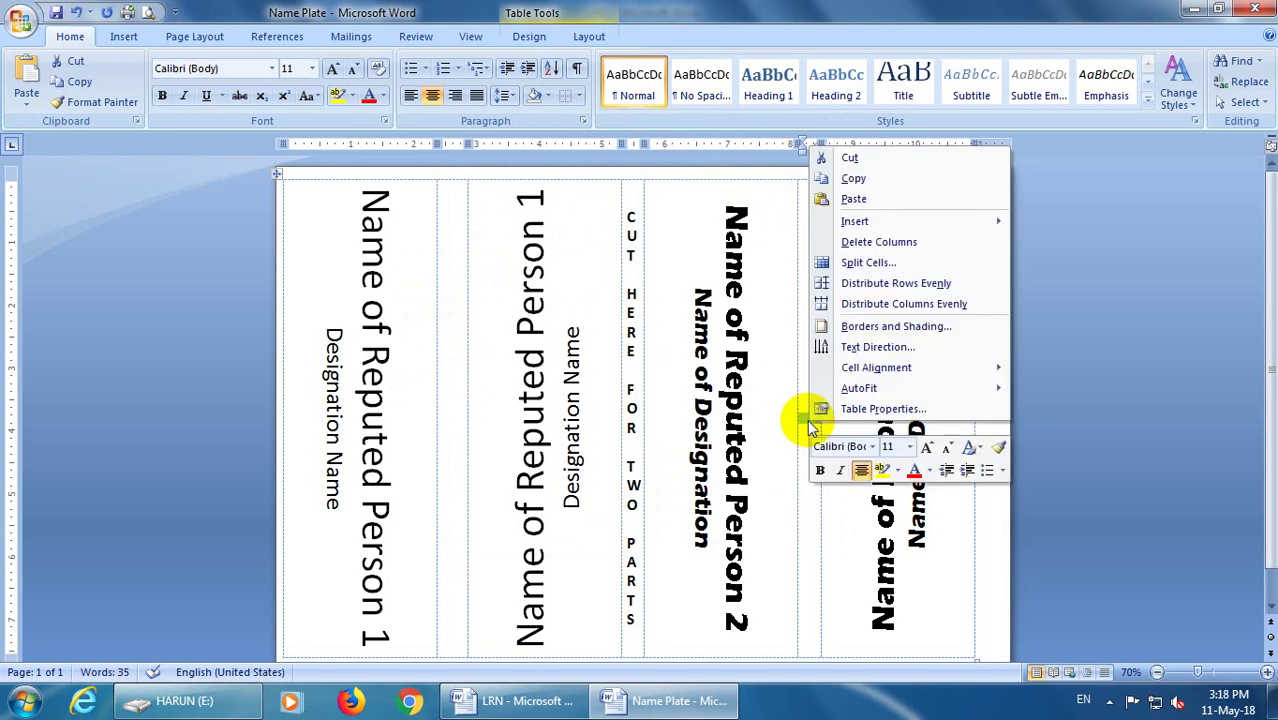
{"action": "left_click", "coordinate": [850, 462]}
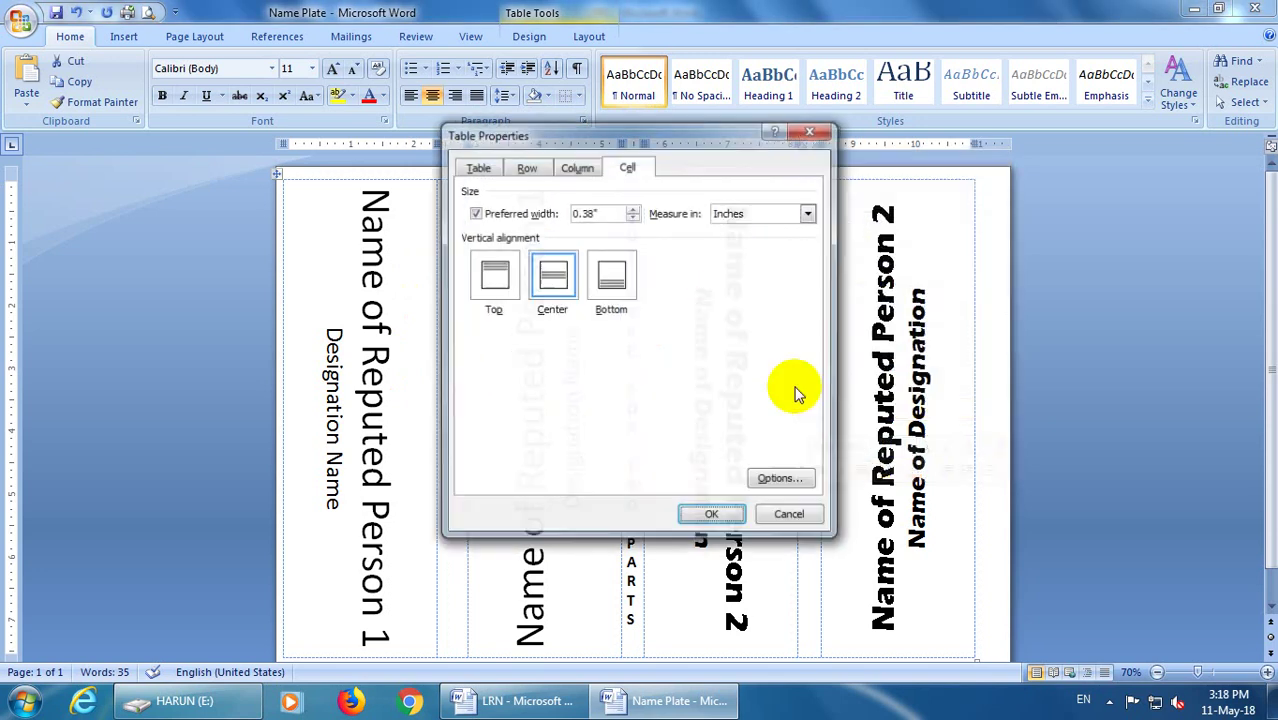
{"action": "left_click", "coordinate": [627, 166]}
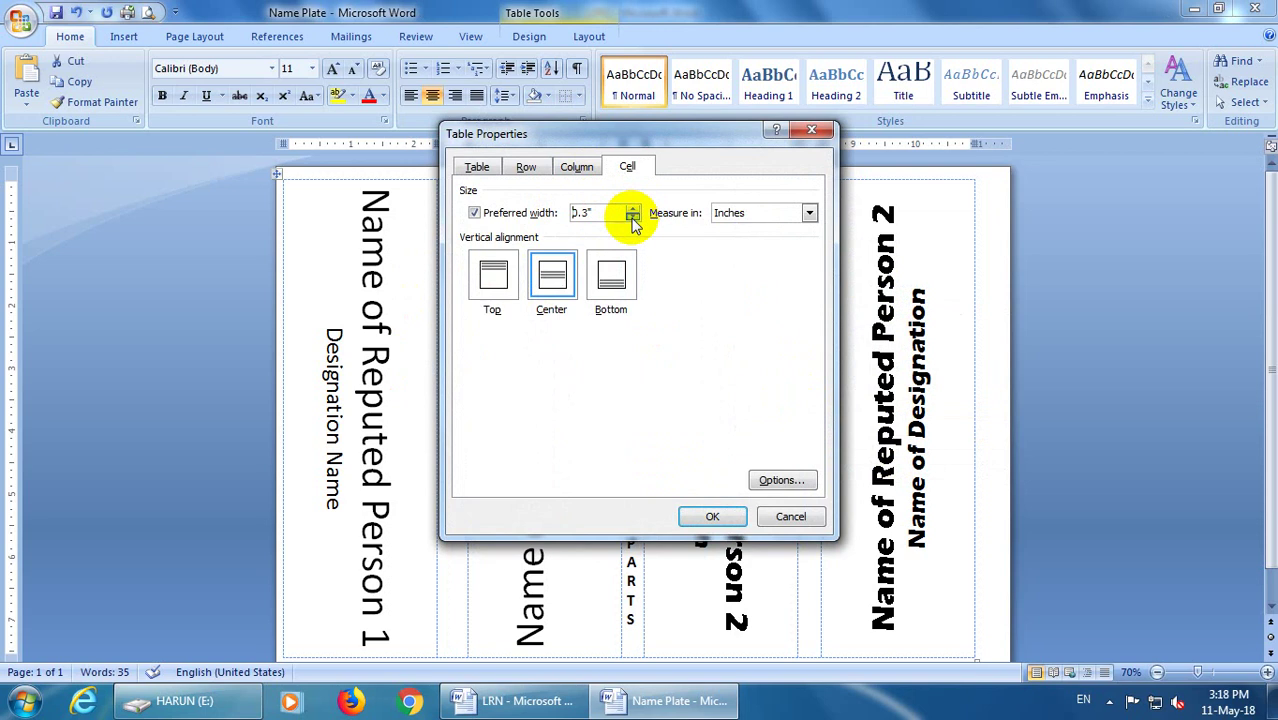
{"action": "left_click", "coordinate": [632, 218]}
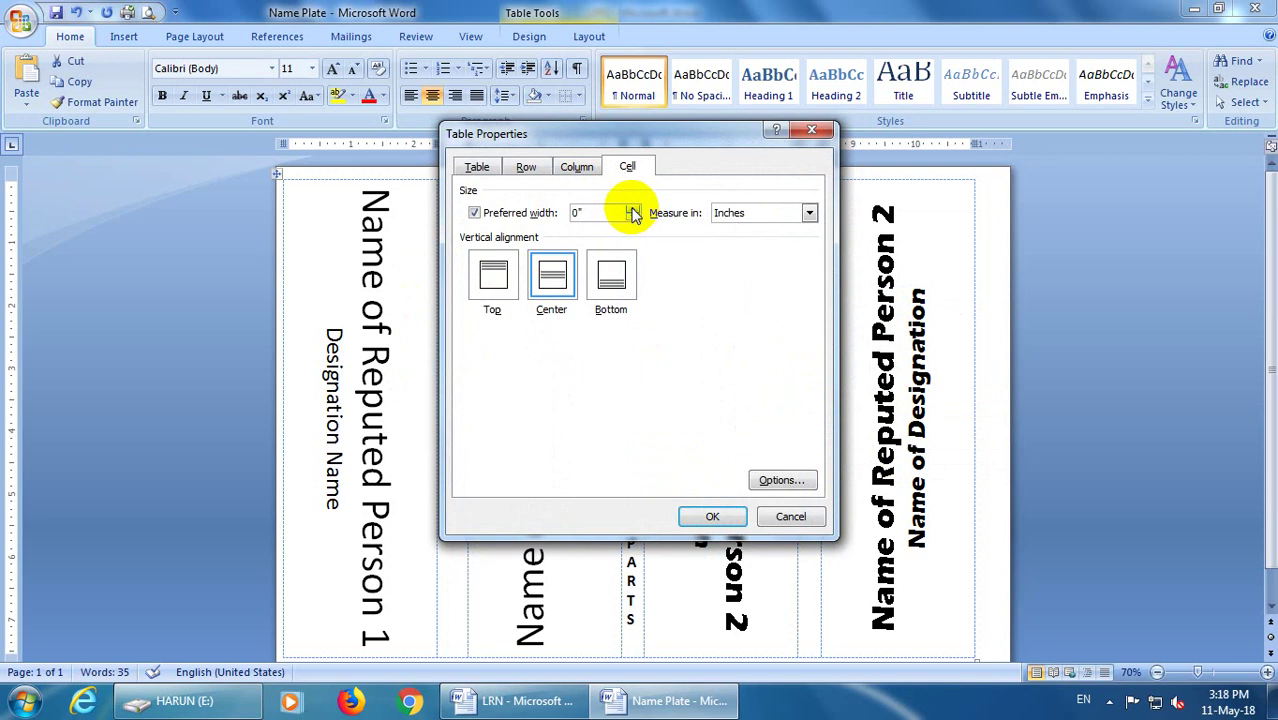
{"action": "left_click", "coordinate": [632, 218]}
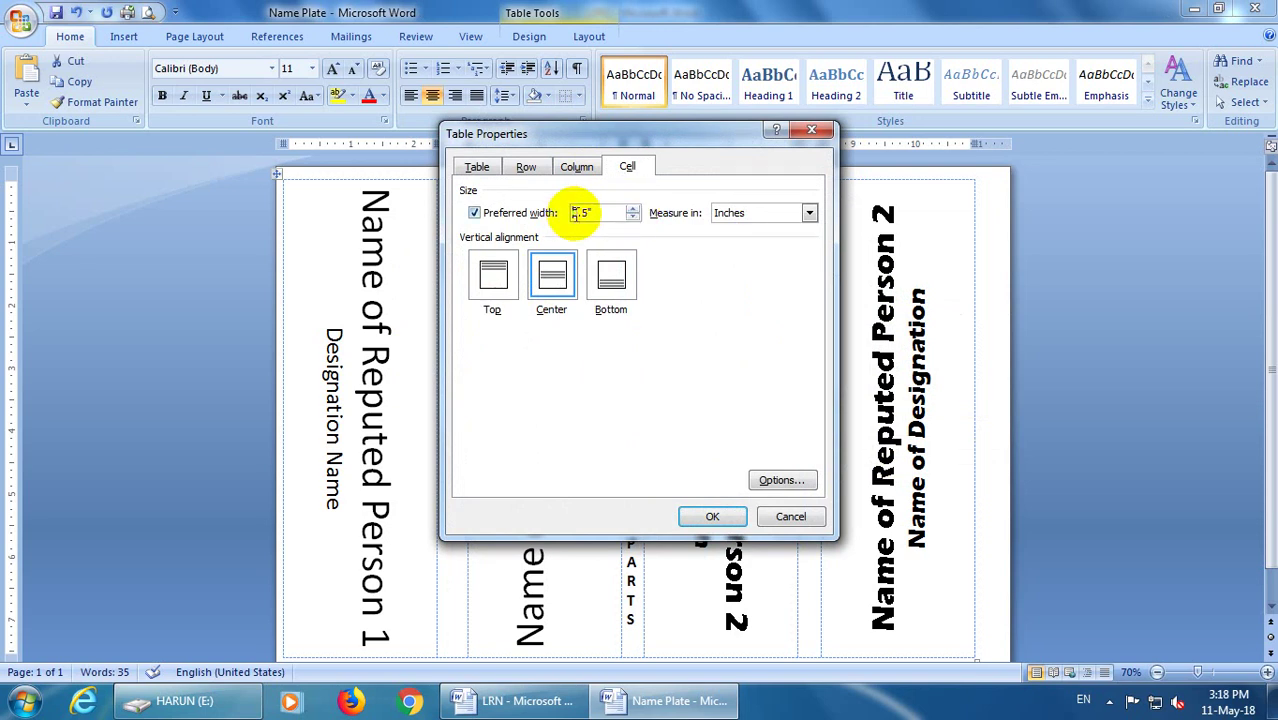
{"action": "left_click", "coordinate": [693, 516]}
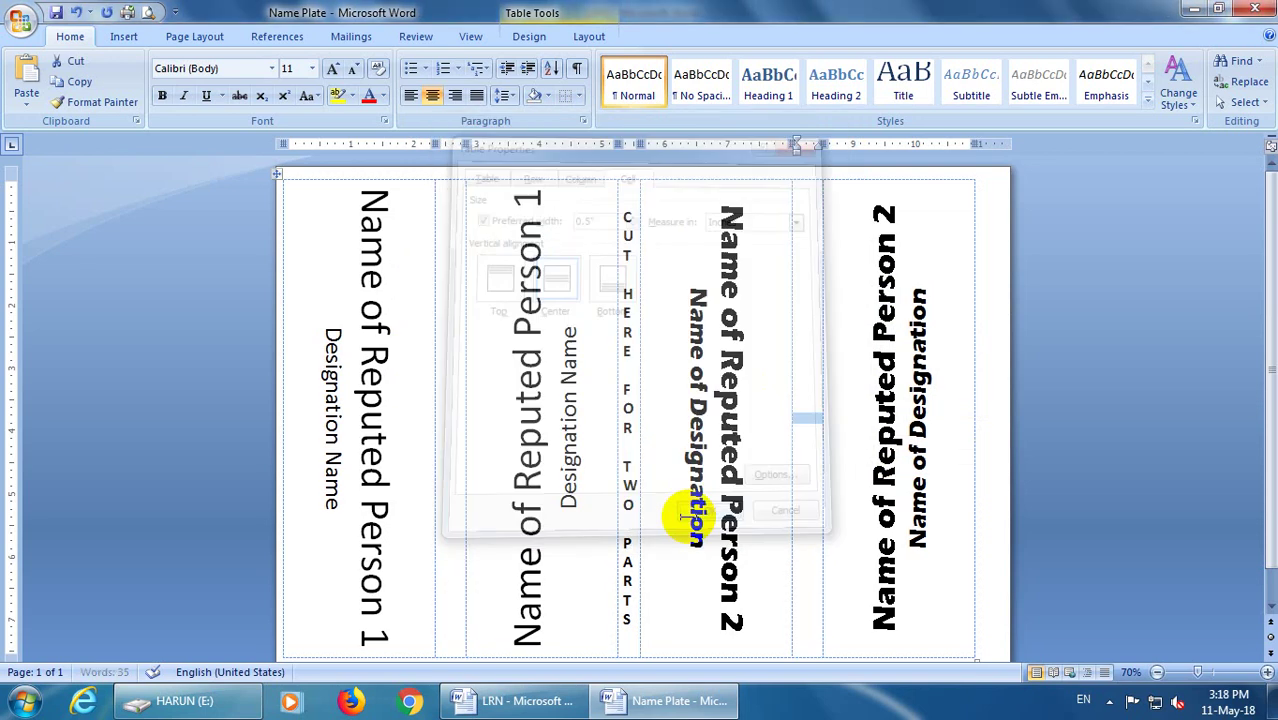
{"action": "left_click", "coordinate": [148, 12]}
{"action": "left_click", "coordinate": [461, 300]}
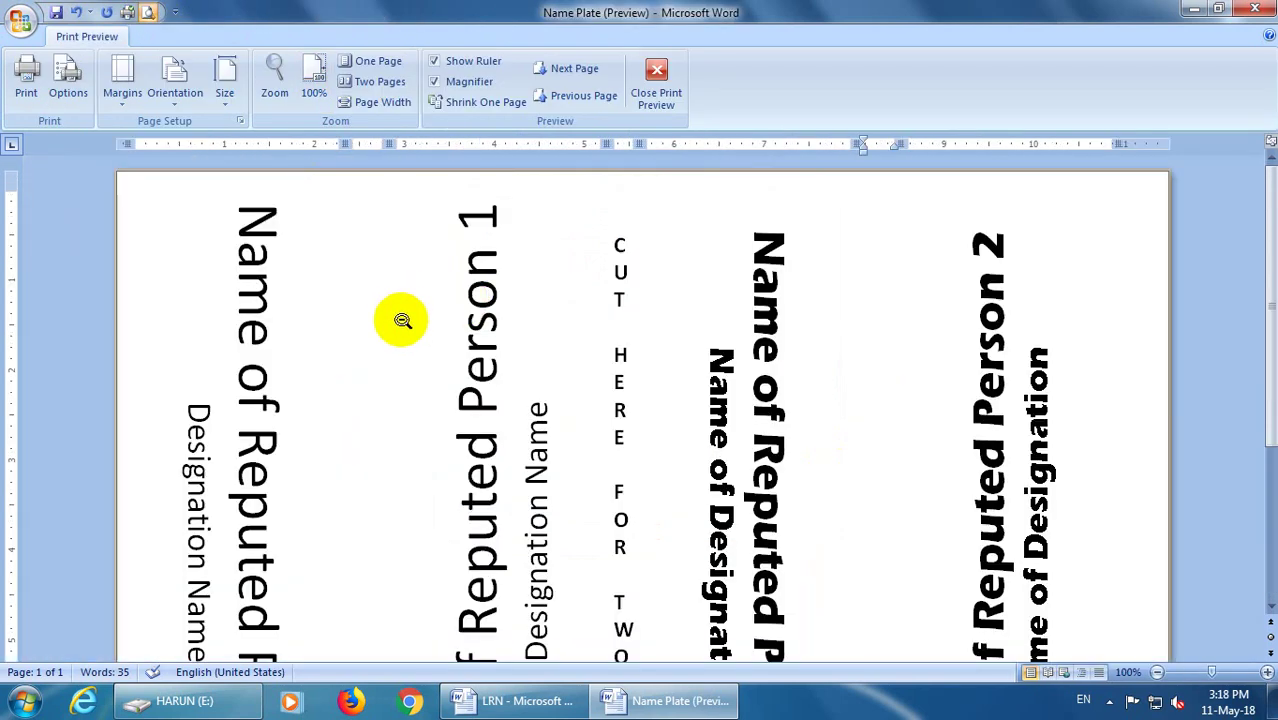
{"action": "scroll", "coordinate": [400, 318], "scroll_direction": "down", "scroll_amount": 2}
{"action": "scroll", "coordinate": [408, 310], "scroll_direction": "down", "scroll_amount": 1}
{"action": "scroll", "coordinate": [408, 310], "scroll_direction": "up", "scroll_amount": 2}
{"action": "scroll", "coordinate": [408, 310], "scroll_direction": "up", "scroll_amount": 2}
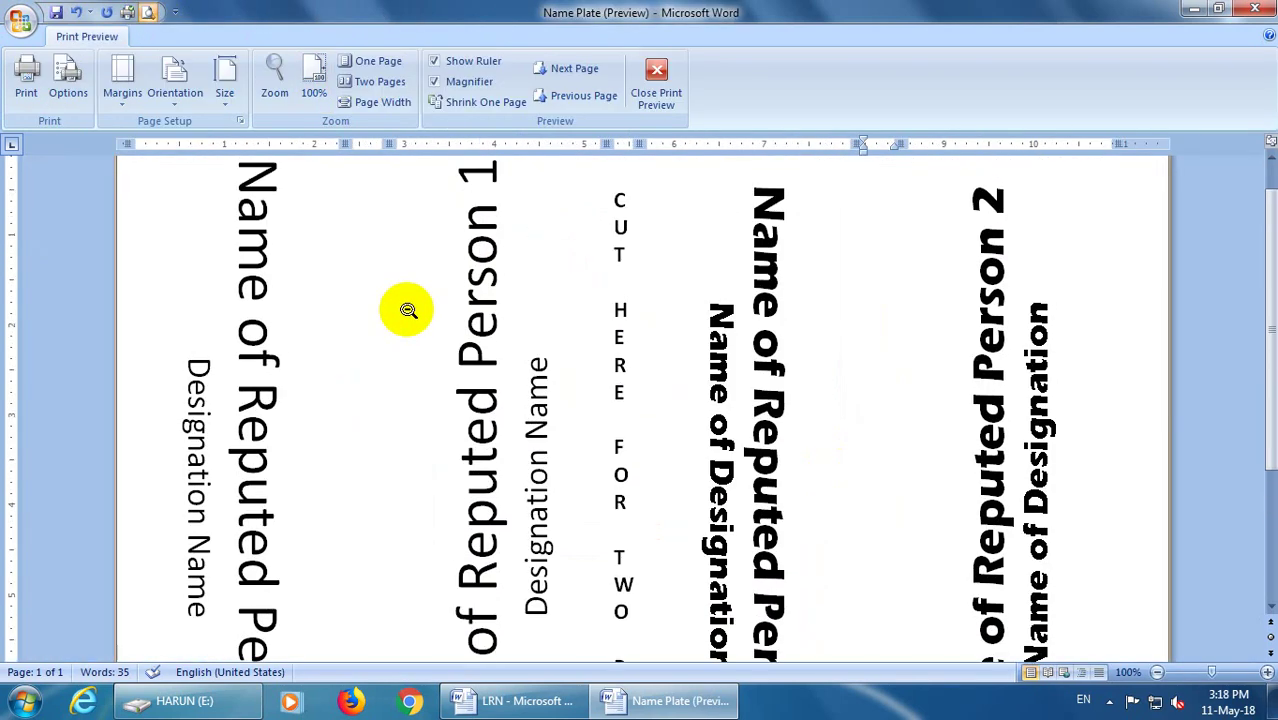
{"action": "scroll", "coordinate": [408, 310], "scroll_direction": "up", "scroll_amount": 1}
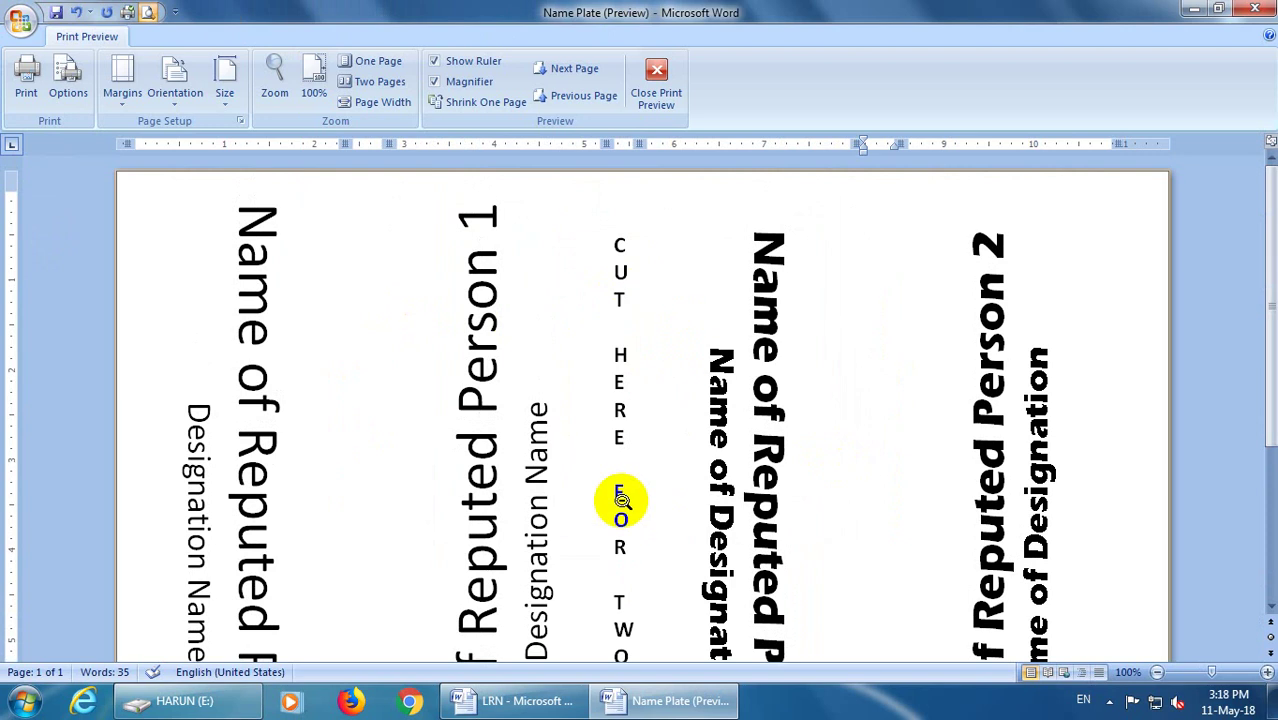
{"action": "scroll", "coordinate": [884, 471], "scroll_direction": "down", "scroll_amount": 2}
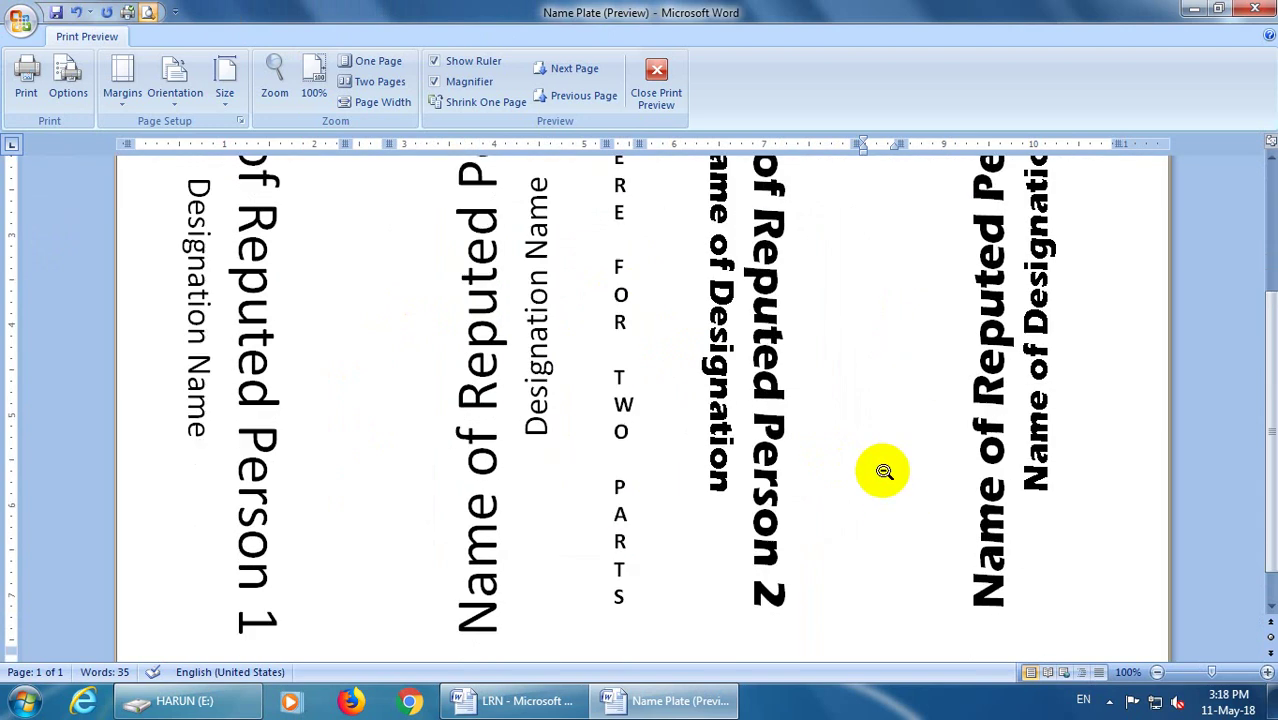
{"action": "scroll", "coordinate": [884, 471], "scroll_direction": "up", "scroll_amount": 1}
{"action": "scroll", "coordinate": [884, 471], "scroll_direction": "up", "scroll_amount": 1}
{"action": "scroll", "coordinate": [884, 471], "scroll_direction": "down", "scroll_amount": 1}
{"action": "scroll", "coordinate": [884, 471], "scroll_direction": "down", "scroll_amount": 1}
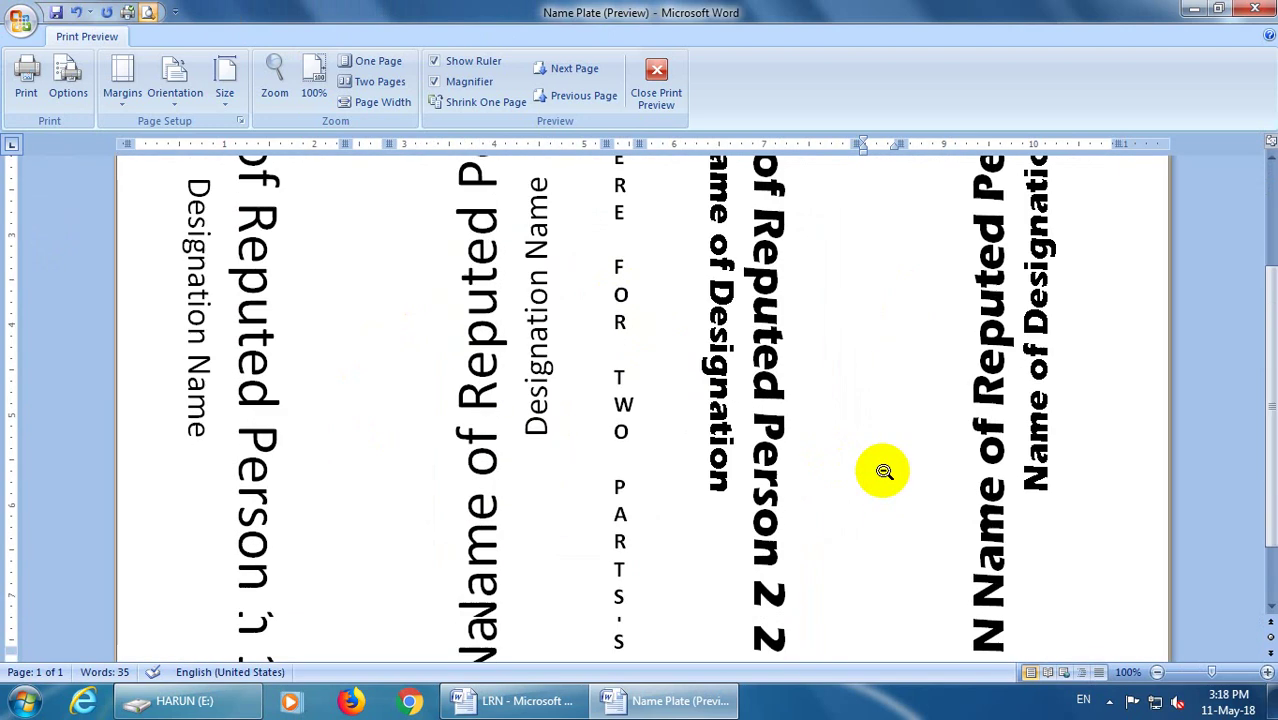
{"action": "scroll", "coordinate": [884, 471], "scroll_direction": "up", "scroll_amount": 2}
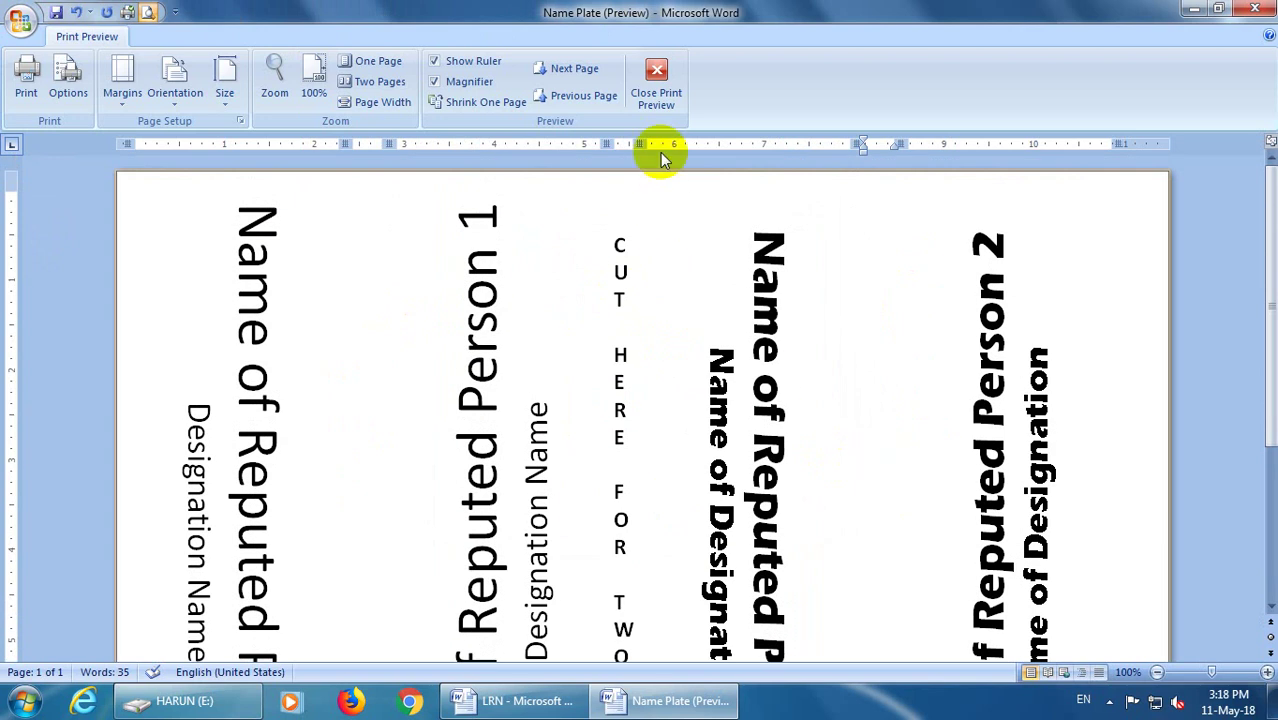
{"action": "left_click", "coordinate": [656, 86]}
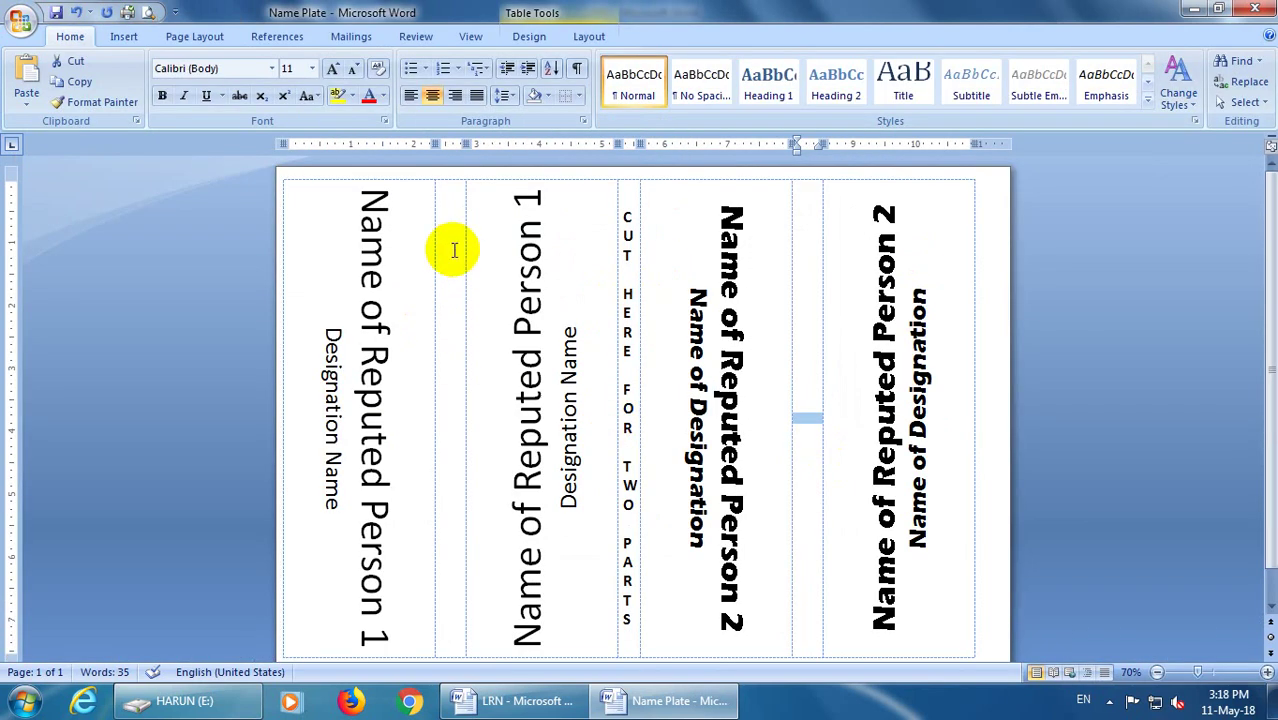
Step: Reduce the first gap column's preferred cell width from 0.5" to 0.3"
{"action": "left_click", "coordinate": [446, 250]}
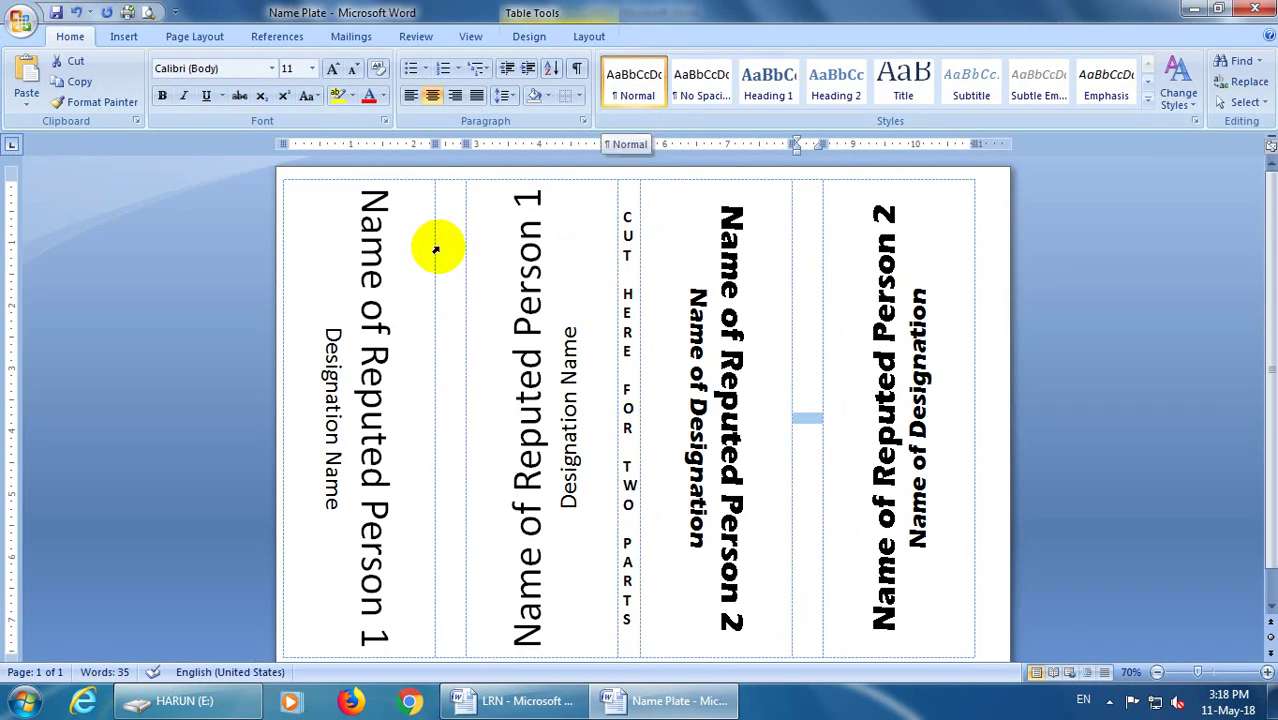
{"action": "right_click", "coordinate": [447, 420]}
{"action": "left_click", "coordinate": [505, 400]}
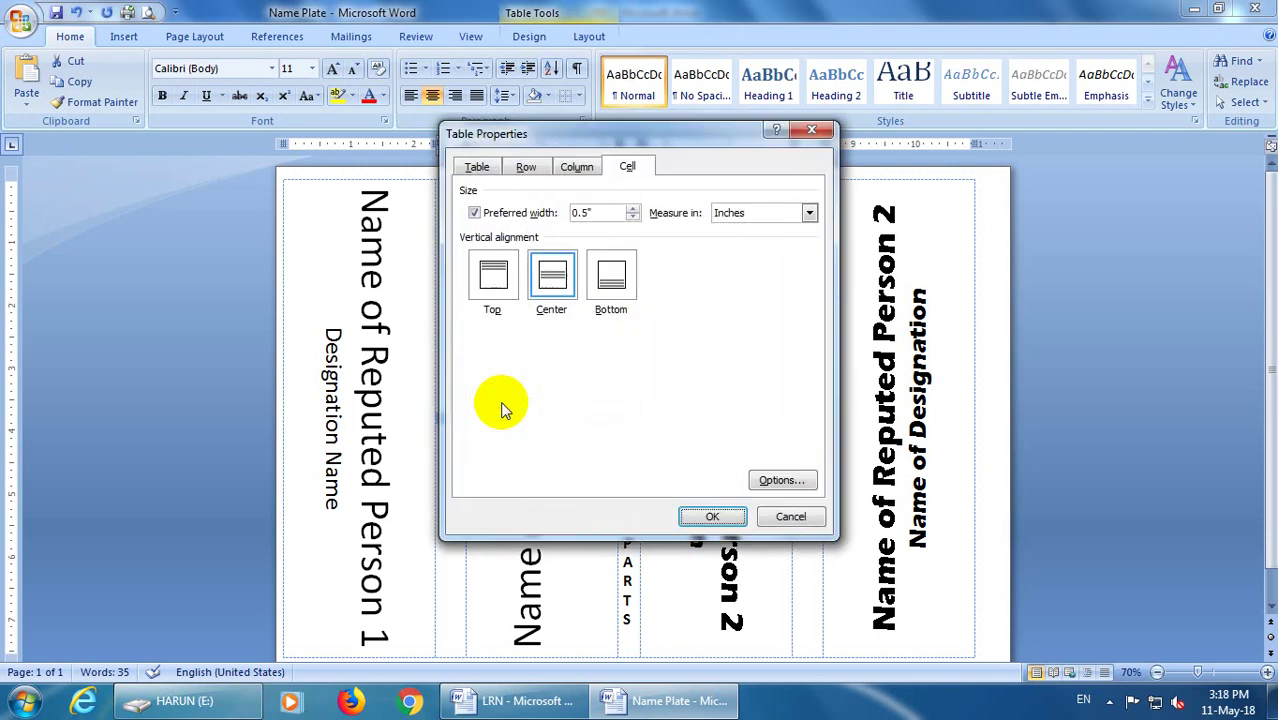
{"action": "left_click", "coordinate": [565, 322]}
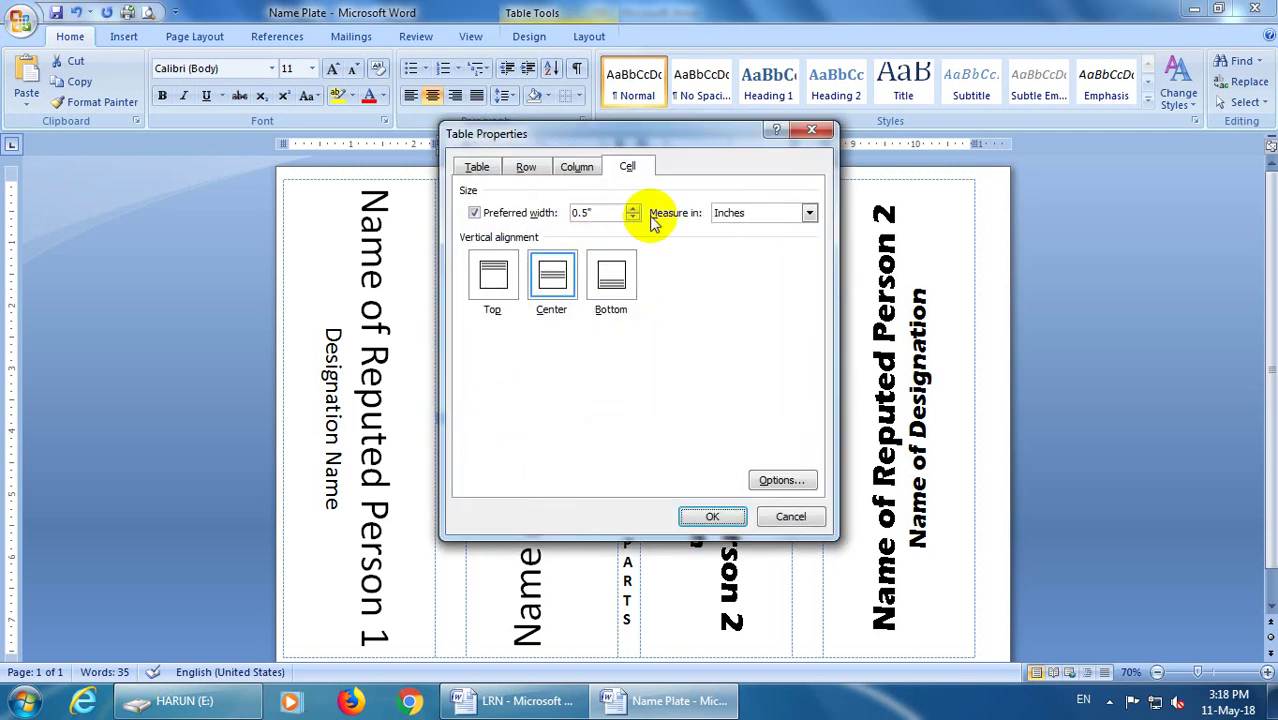
{"action": "double_click", "coordinate": [580, 212]}
{"action": "type", "text": "4"}
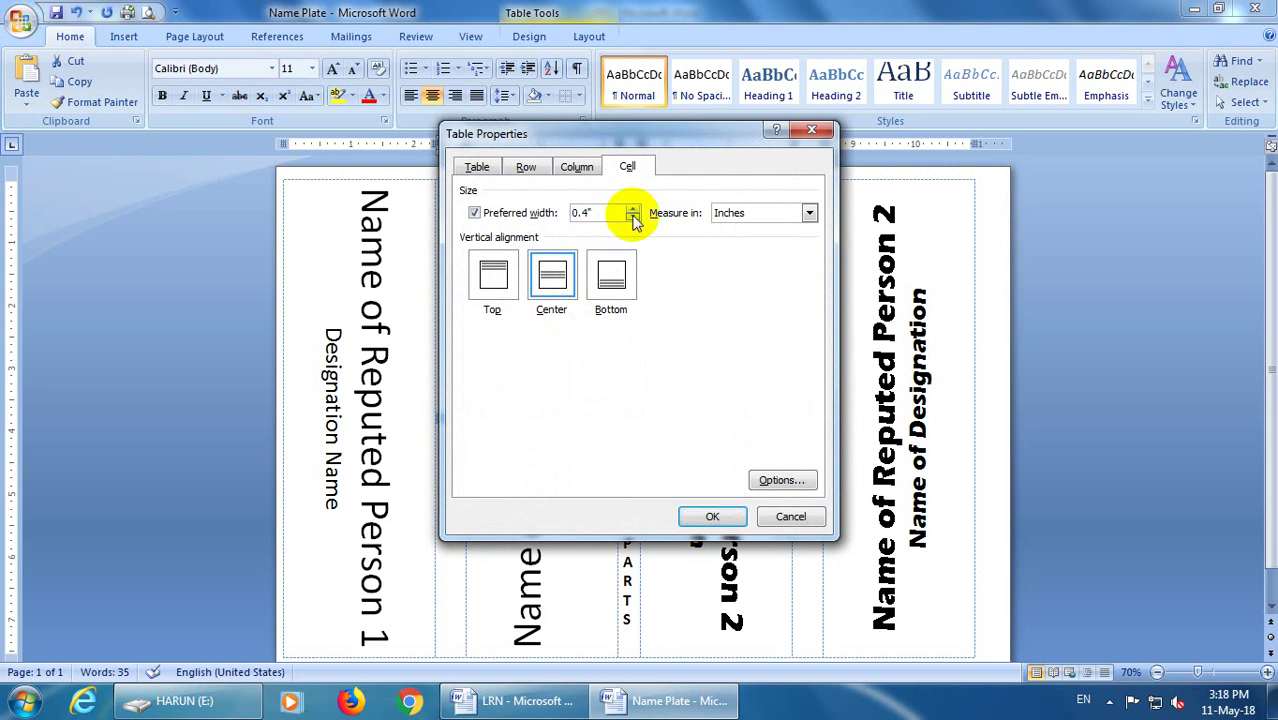
{"action": "left_click", "coordinate": [633, 219]}
{"action": "left_click", "coordinate": [705, 515]}
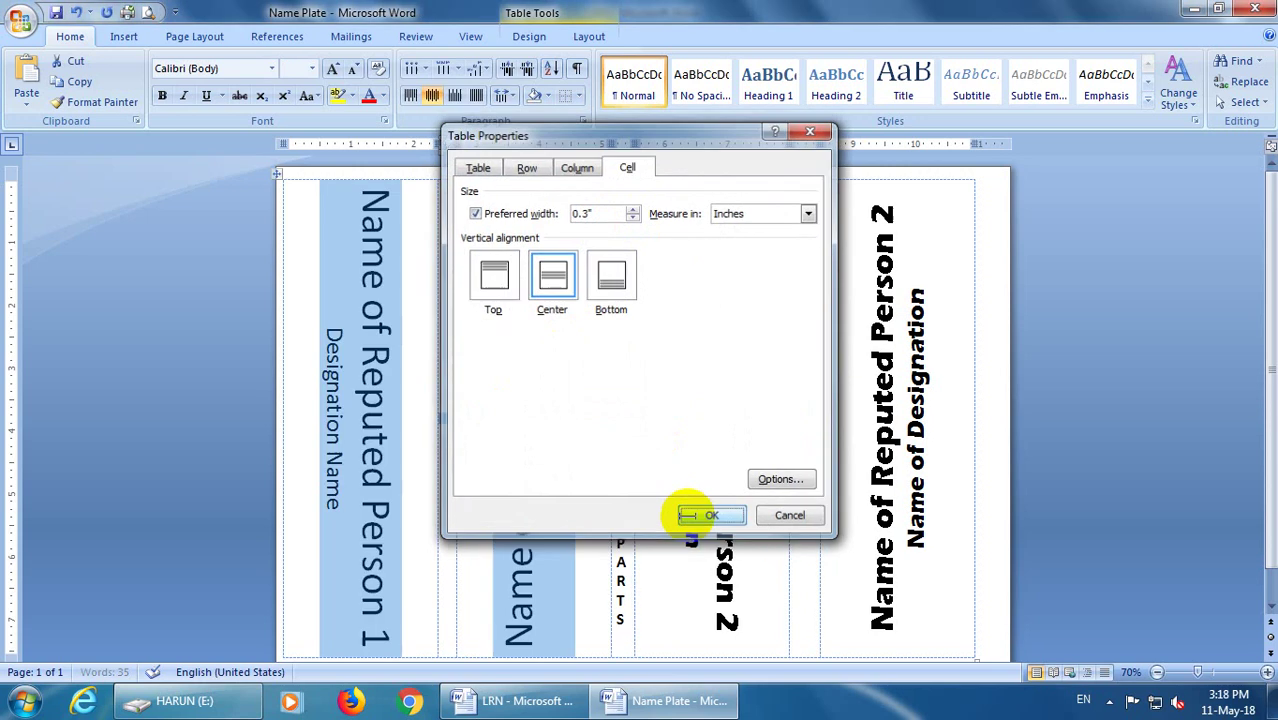
{"action": "left_click", "coordinate": [447, 295]}
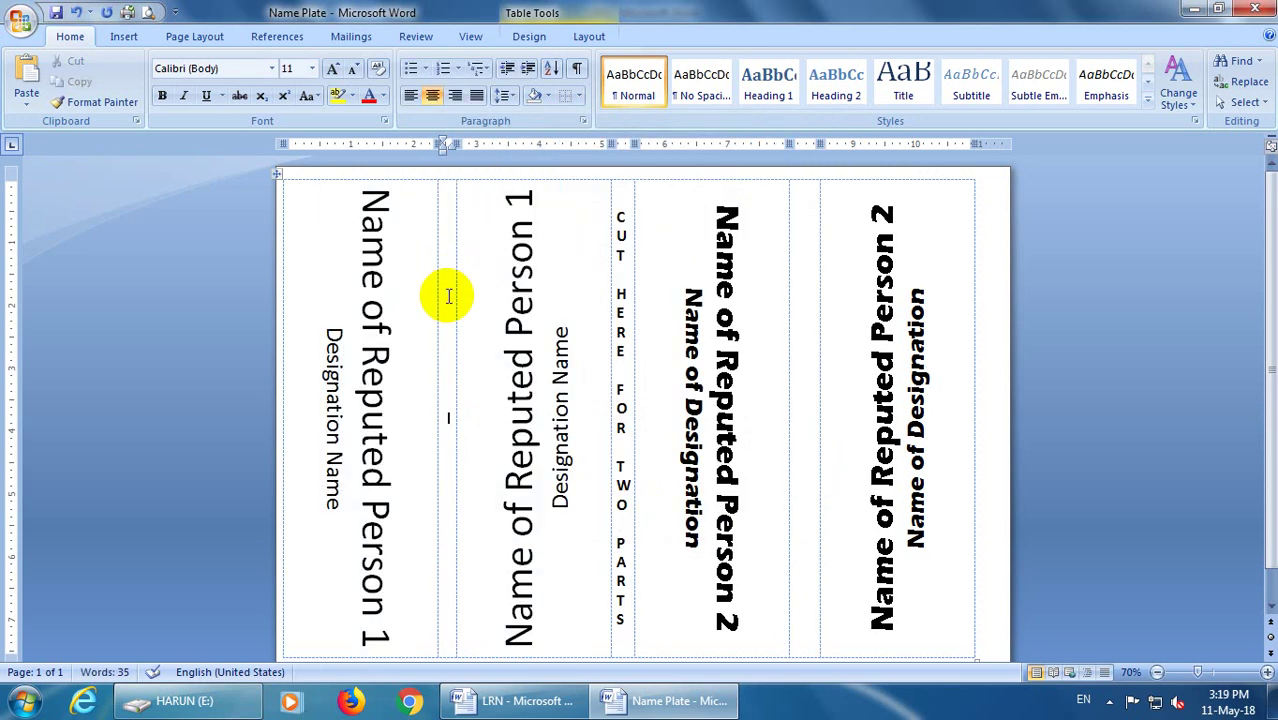
Step: Reduce the gap column between the Person 2 panels to a 0.3" preferred width
{"action": "left_click", "coordinate": [807, 260]}
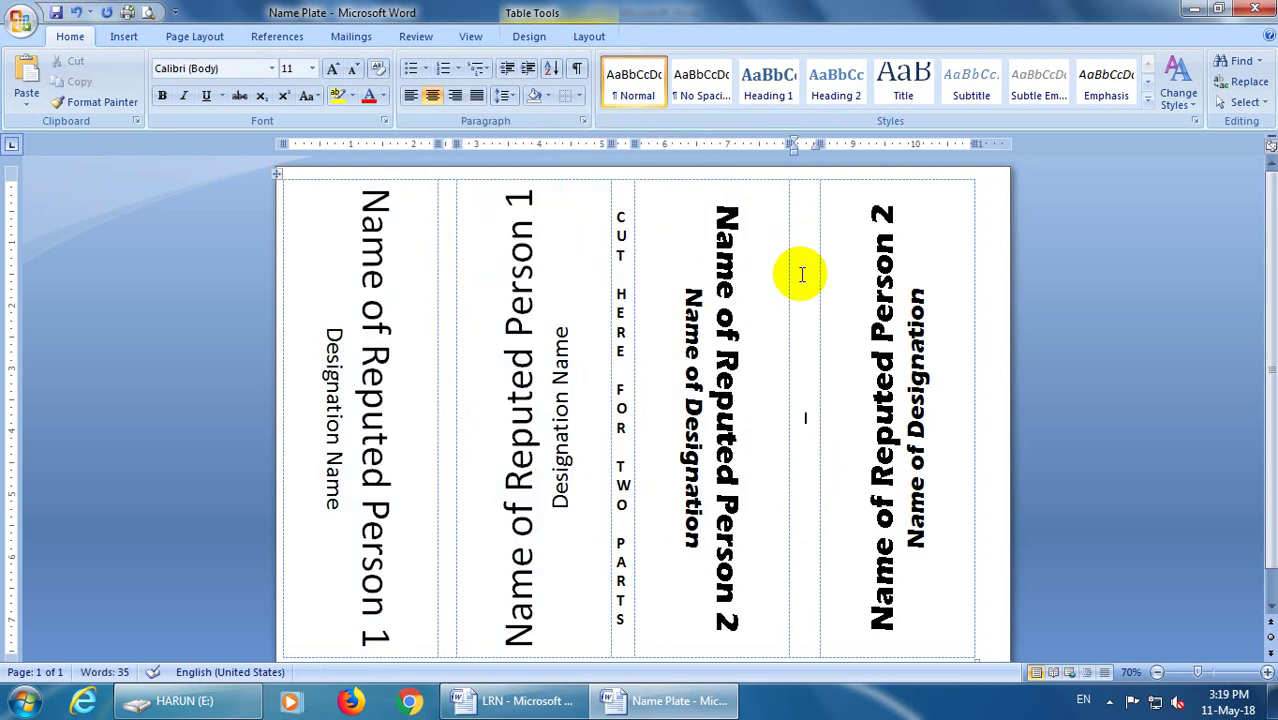
{"action": "double_click", "coordinate": [791, 423]}
{"action": "right_click", "coordinate": [791, 423]}
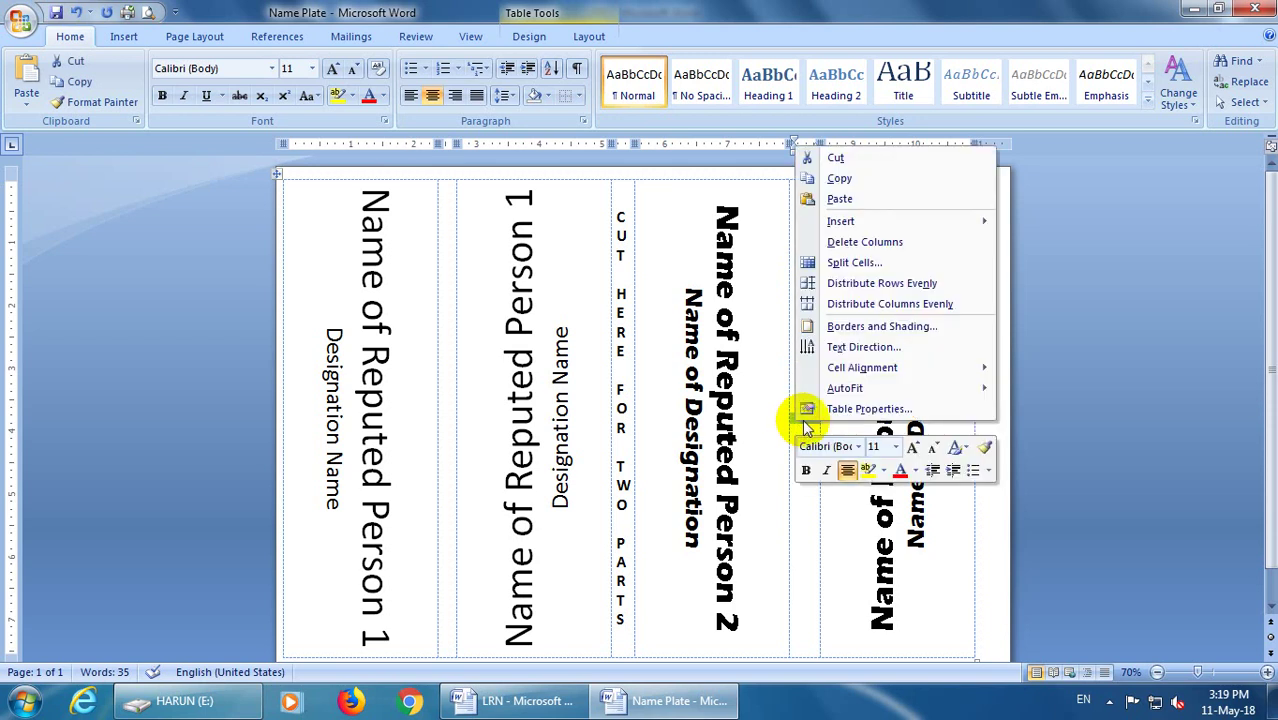
{"action": "left_click", "coordinate": [848, 408]}
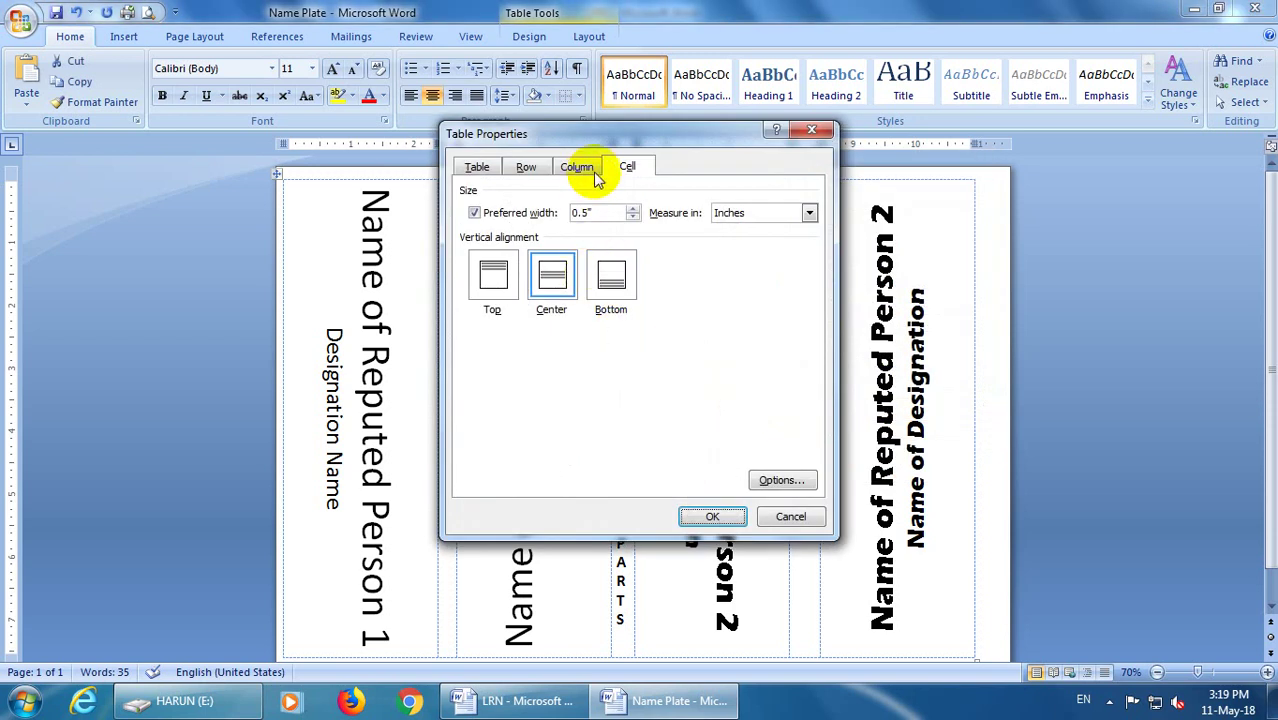
{"action": "left_click", "coordinate": [629, 166]}
{"action": "left_click", "coordinate": [631, 216]}
{"action": "left_click", "coordinate": [631, 219]}
{"action": "left_click", "coordinate": [631, 219]}
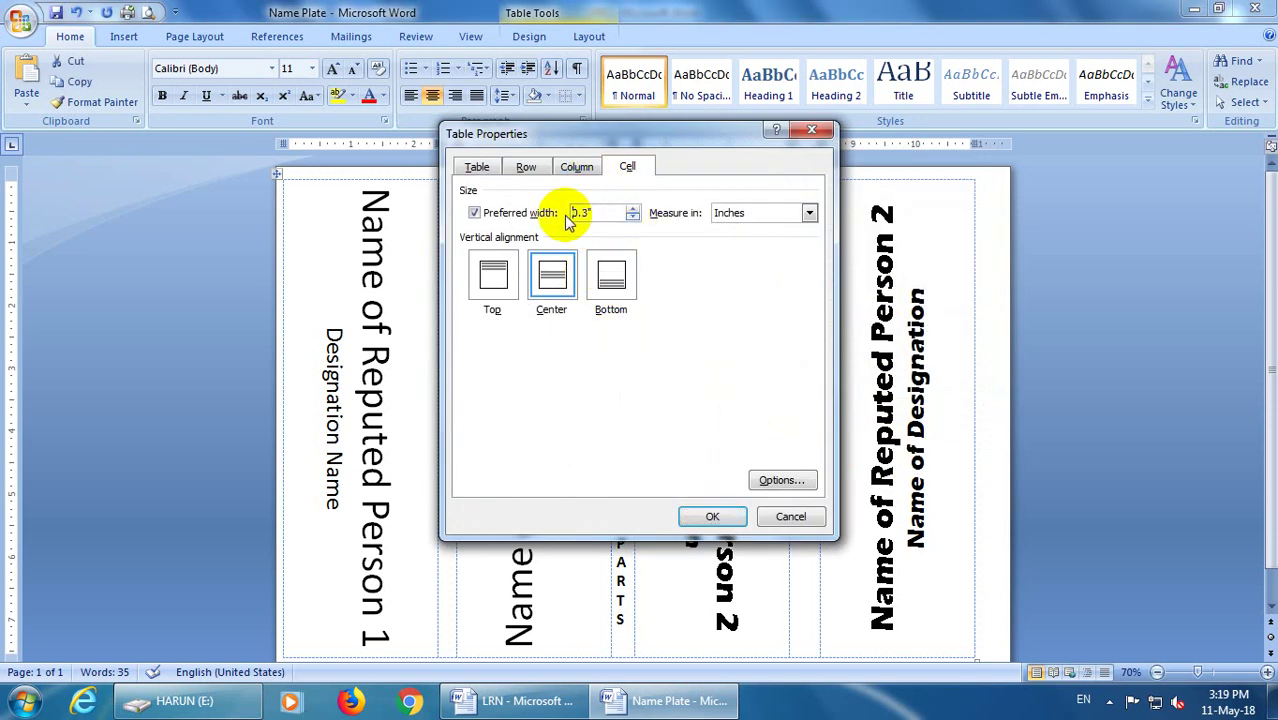
{"action": "left_click", "coordinate": [709, 515]}
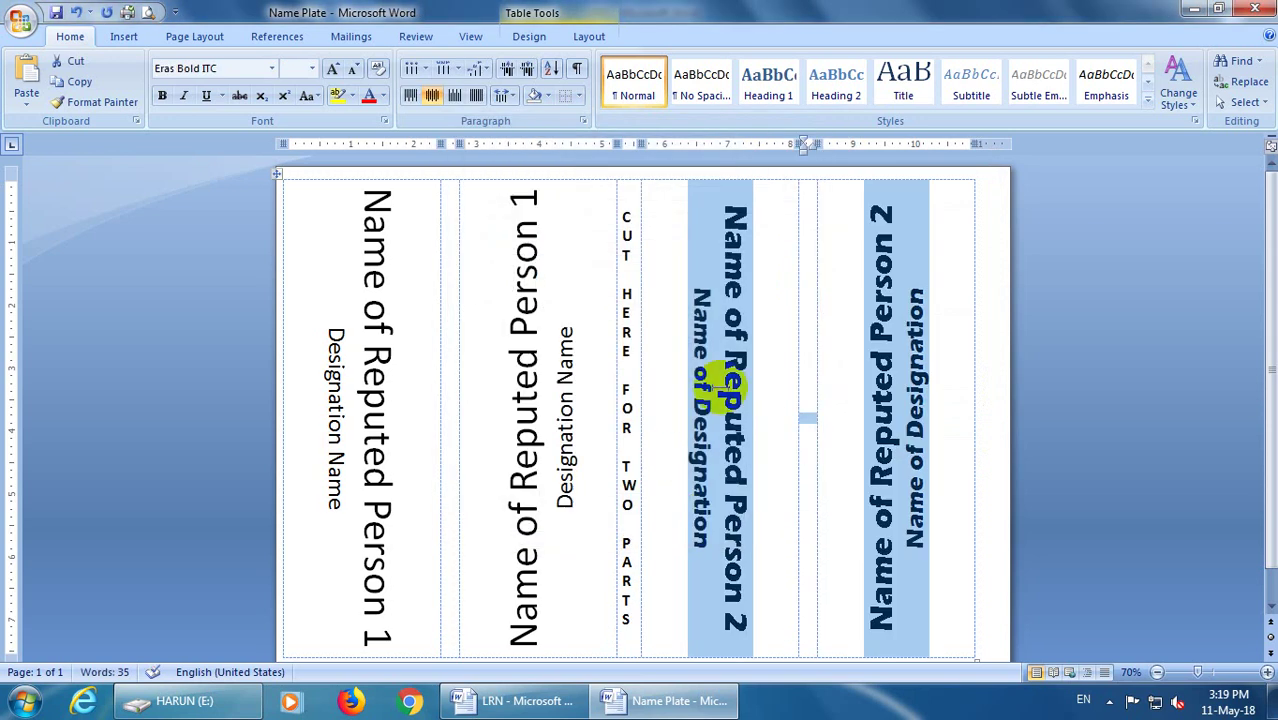
{"action": "left_click", "coordinate": [827, 328]}
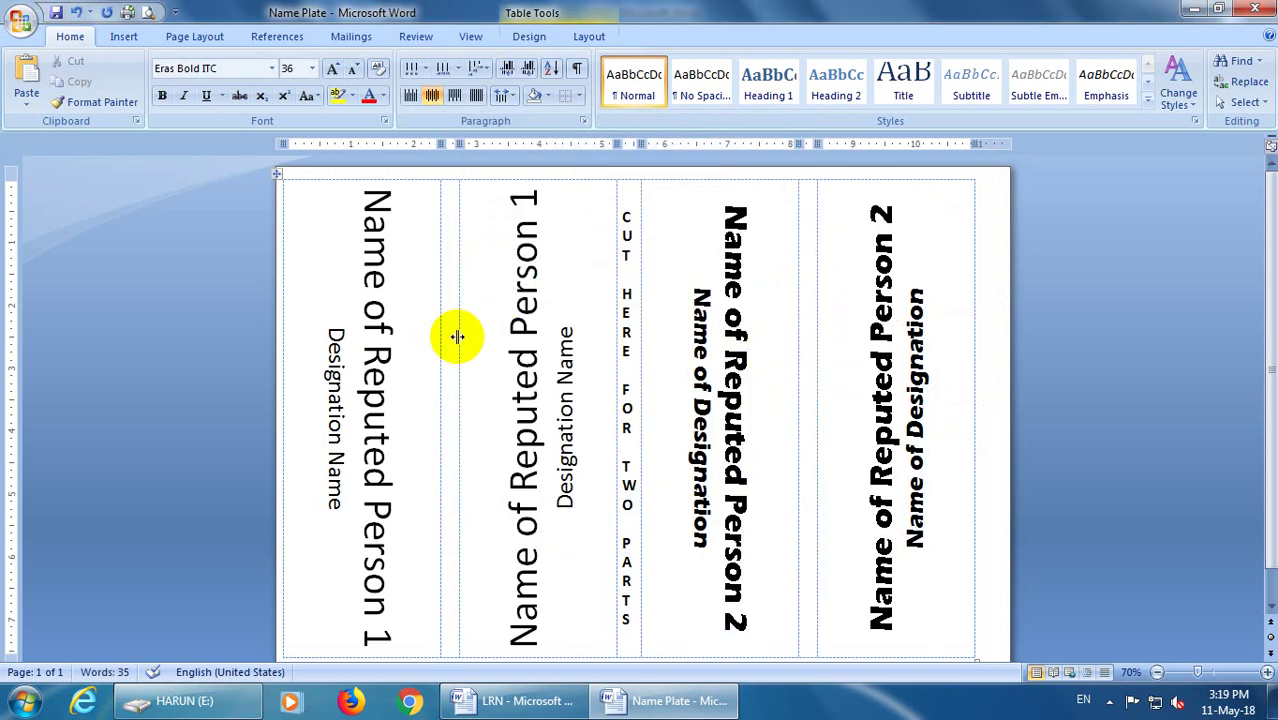
{"action": "scroll", "coordinate": [451, 330], "scroll_direction": "down", "scroll_amount": 1}
{"action": "scroll", "coordinate": [452, 335], "scroll_direction": "up", "scroll_amount": 1}
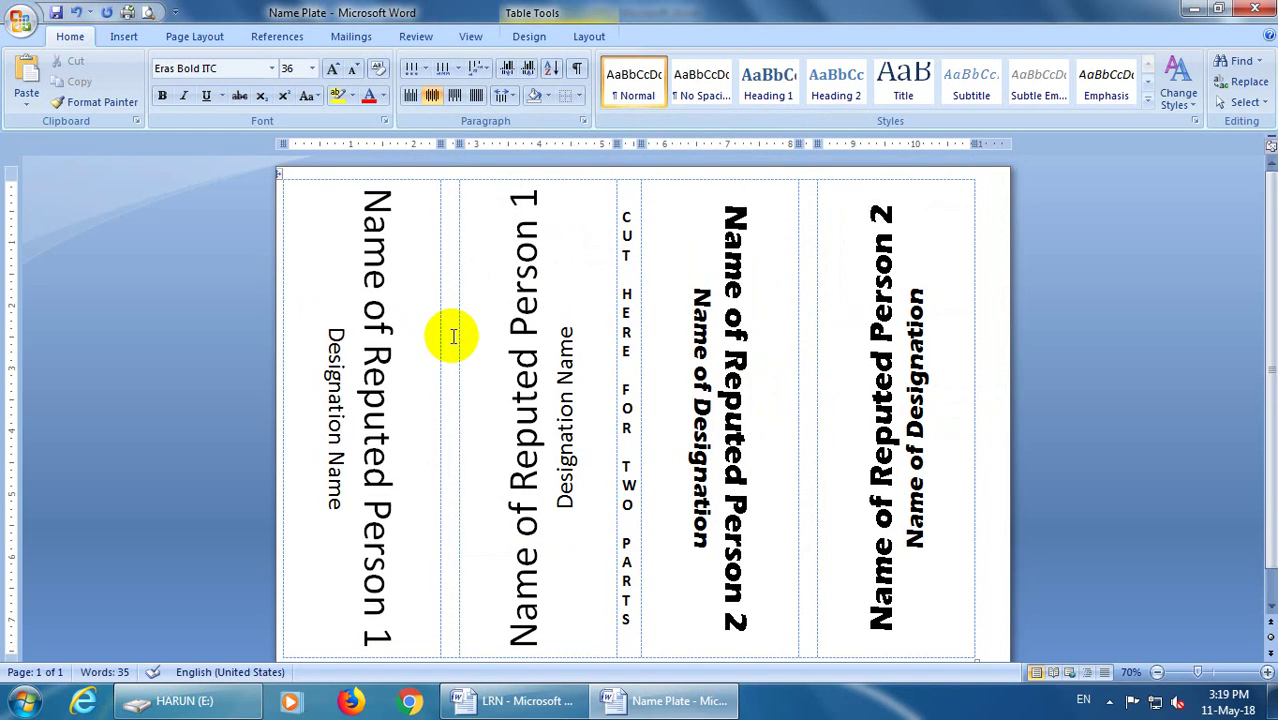
Step: Check the page layout in Print Preview at full size
{"action": "left_click", "coordinate": [147, 12]}
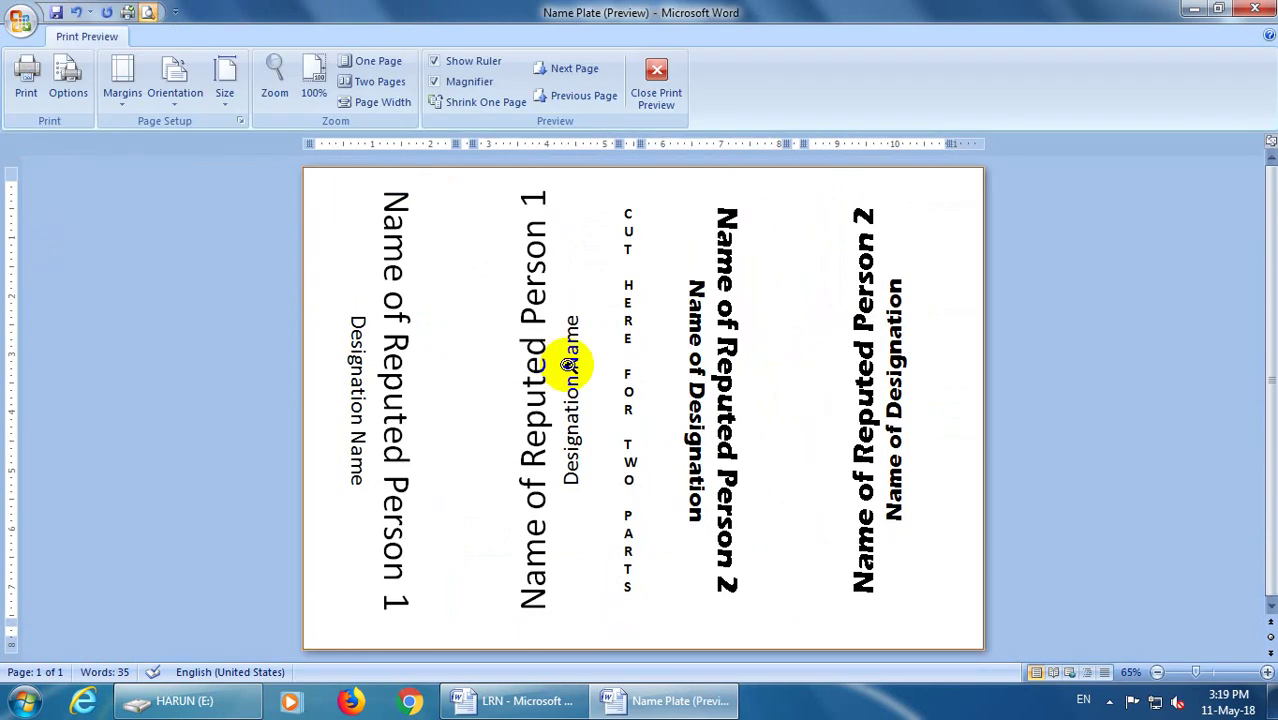
{"action": "left_click", "coordinate": [458, 296]}
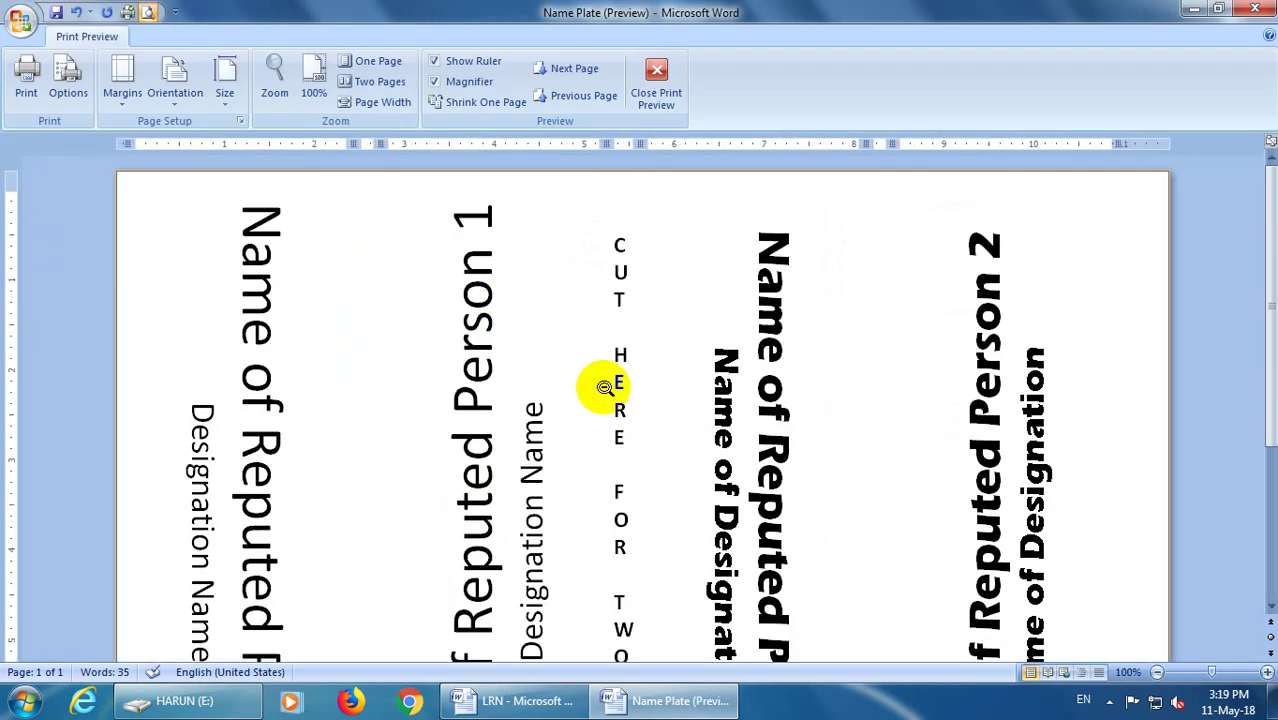
{"action": "scroll", "coordinate": [845, 420], "scroll_direction": "down", "scroll_amount": 5}
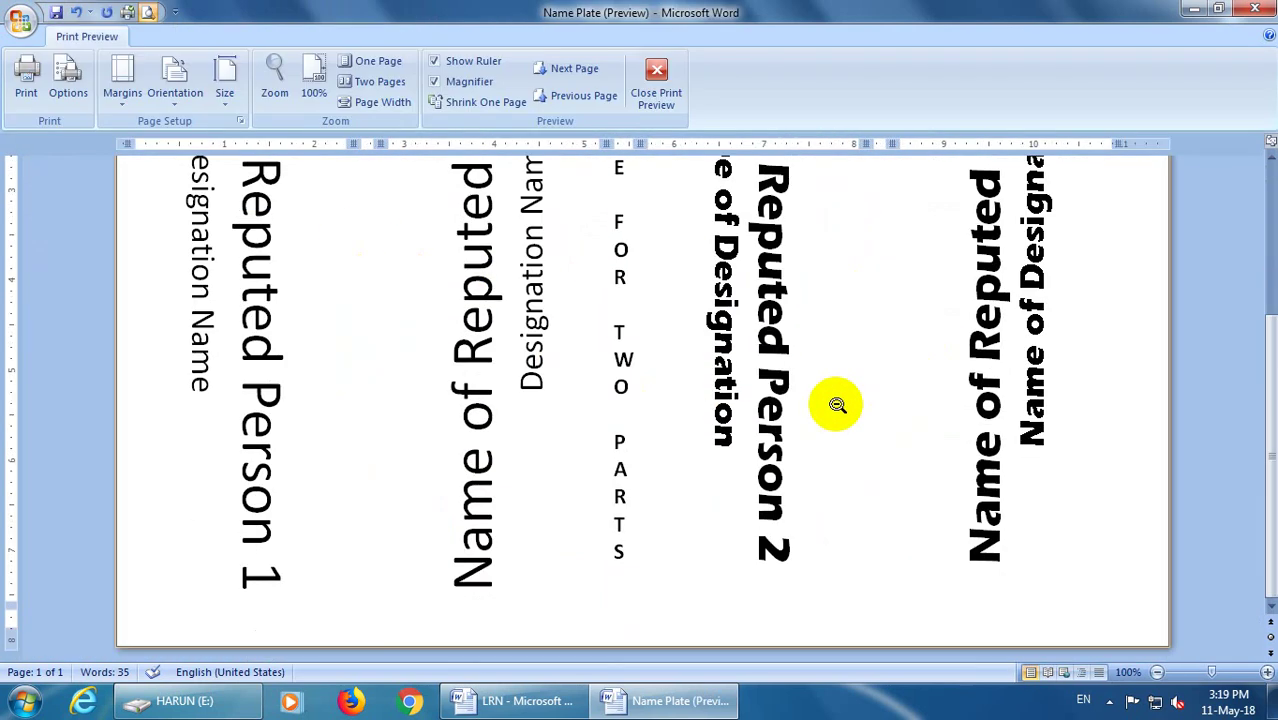
{"action": "scroll", "coordinate": [845, 420], "scroll_direction": "up", "scroll_amount": 5}
Step: Delete the 'CUT HERE FOR TWO PARTS' label from the middle gap column
{"action": "left_click", "coordinate": [660, 95]}
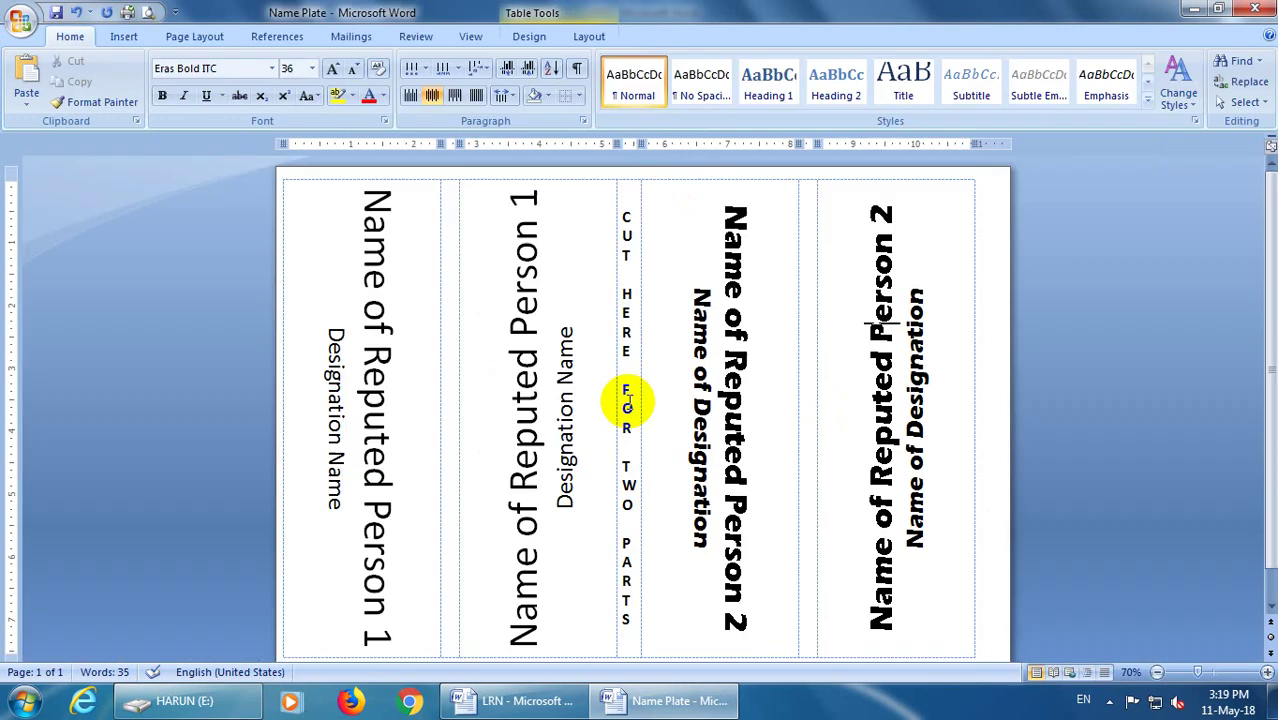
{"action": "left_click", "coordinate": [620, 218]}
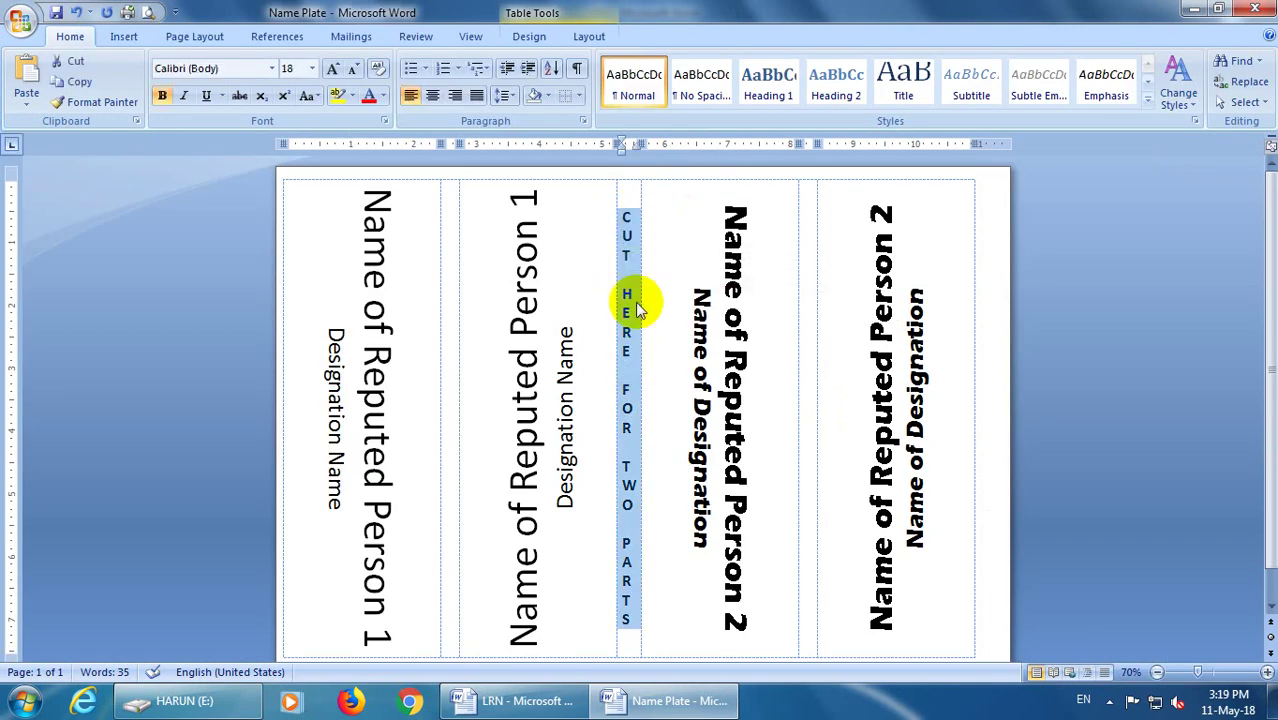
{"action": "key", "text": "Delete"}
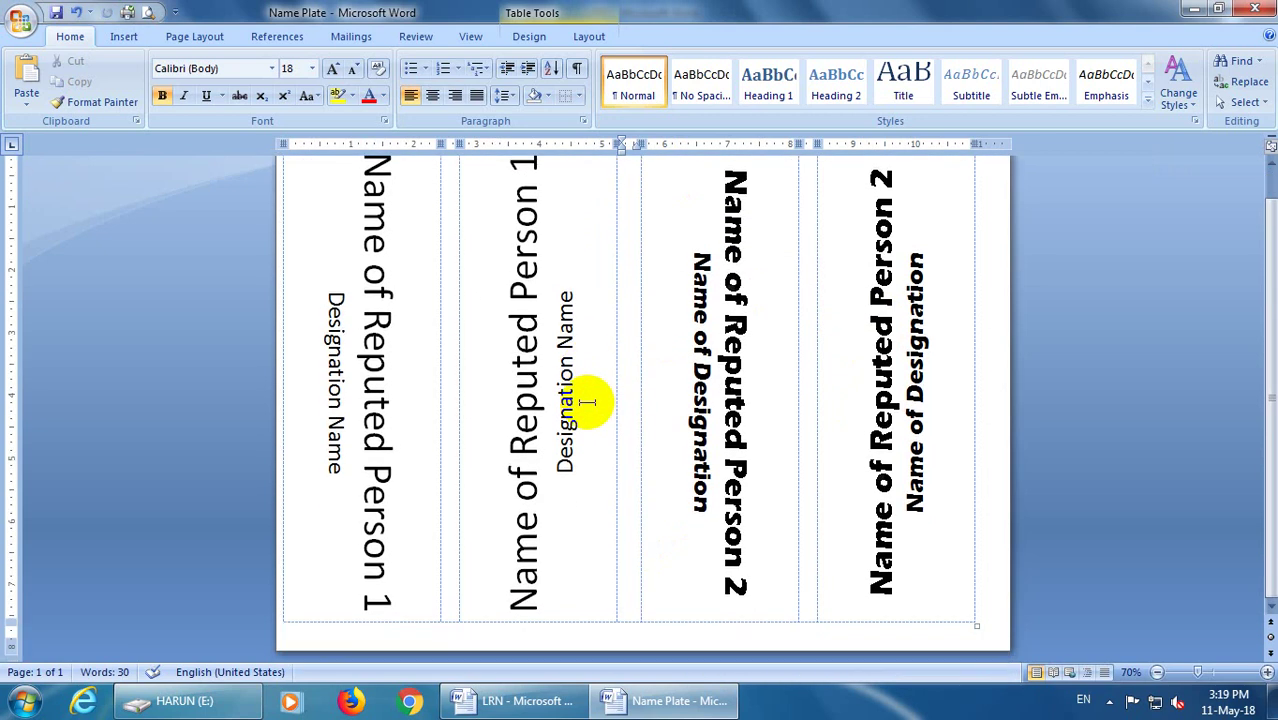
Step: In the LRN notes, indent the 'Now your Name Plate is Ready' line
{"action": "left_click", "coordinate": [560, 700]}
{"action": "scroll", "coordinate": [534, 444], "scroll_direction": "down", "scroll_amount": 4}
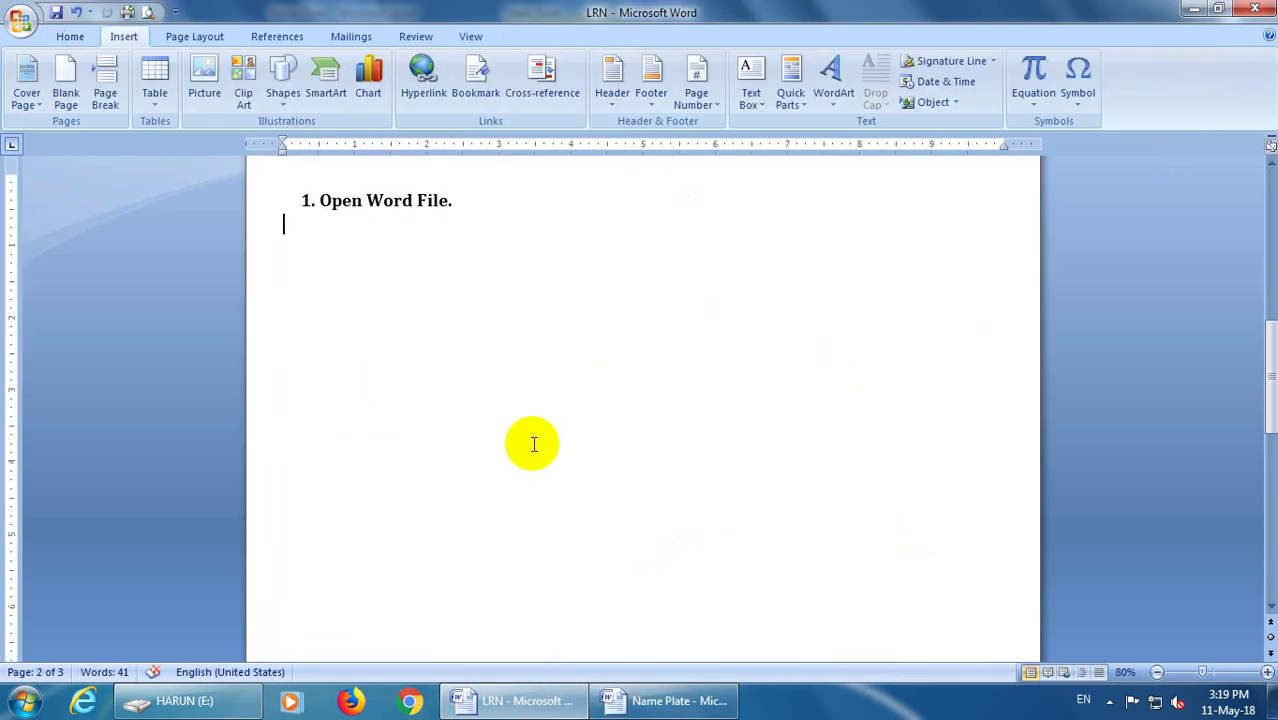
{"action": "scroll", "coordinate": [531, 440], "scroll_direction": "down", "scroll_amount": 10}
{"action": "left_click", "coordinate": [356, 395]}
{"action": "left_click", "coordinate": [600, 396], "text": "shift"}
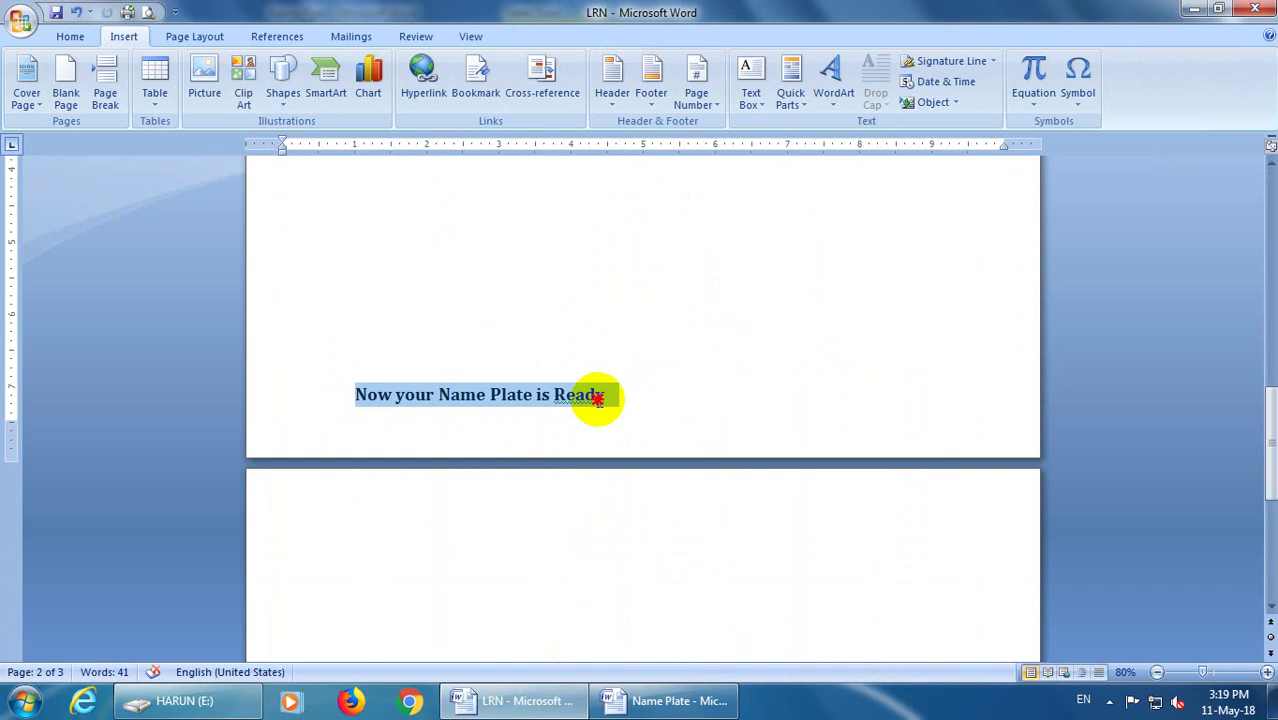
{"action": "left_click", "coordinate": [757, 372]}
{"action": "left_click", "coordinate": [888, 349]}
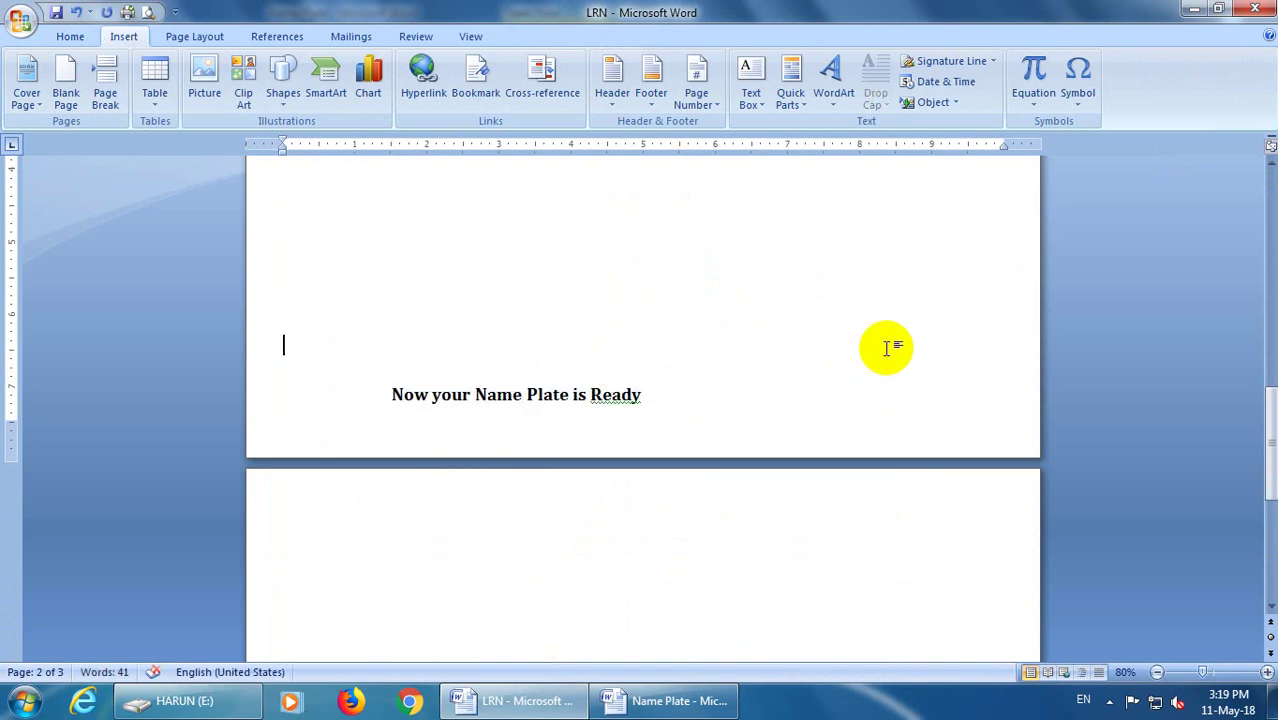
Step: Look over the 'Thanks for Watching' and 'Like' lines by selecting them
{"action": "scroll", "coordinate": [884, 346], "scroll_direction": "down", "scroll_amount": 6}
{"action": "scroll", "coordinate": [880, 346], "scroll_direction": "down", "scroll_amount": 4}
{"action": "left_click_drag", "start_coordinate": [286, 389], "coordinate": [410, 391]}
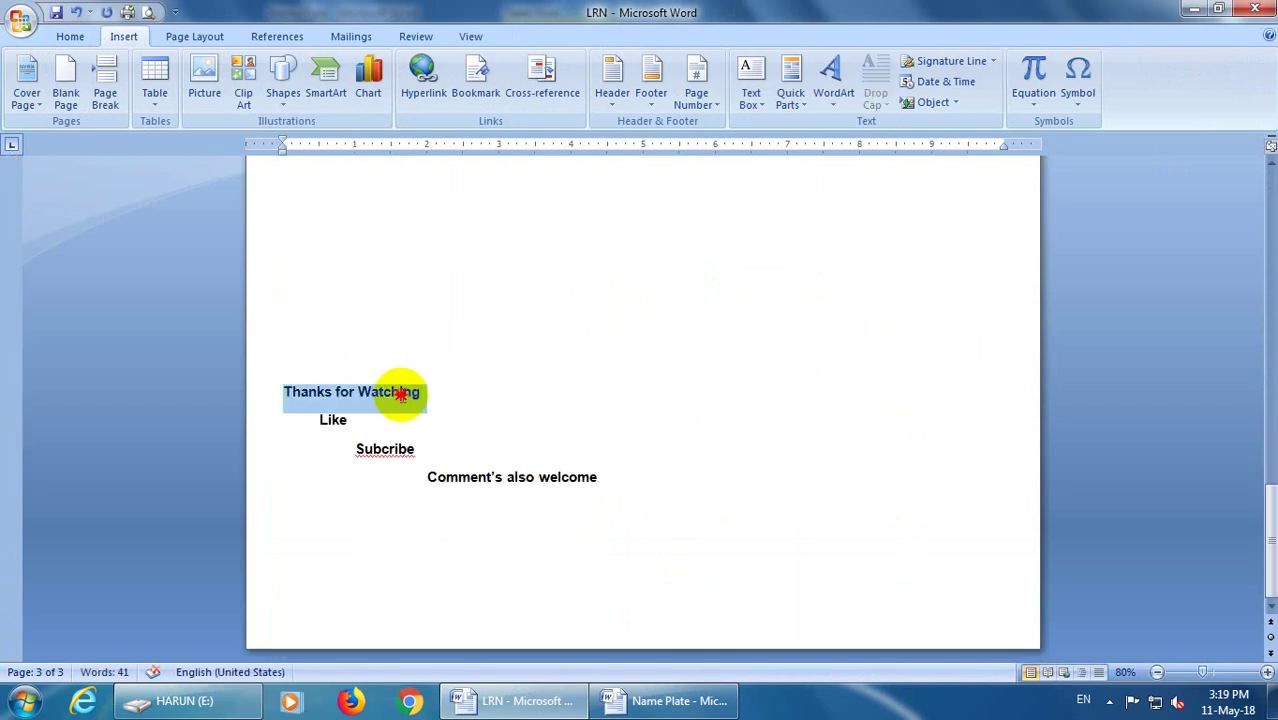
{"action": "left_click", "coordinate": [697, 375]}
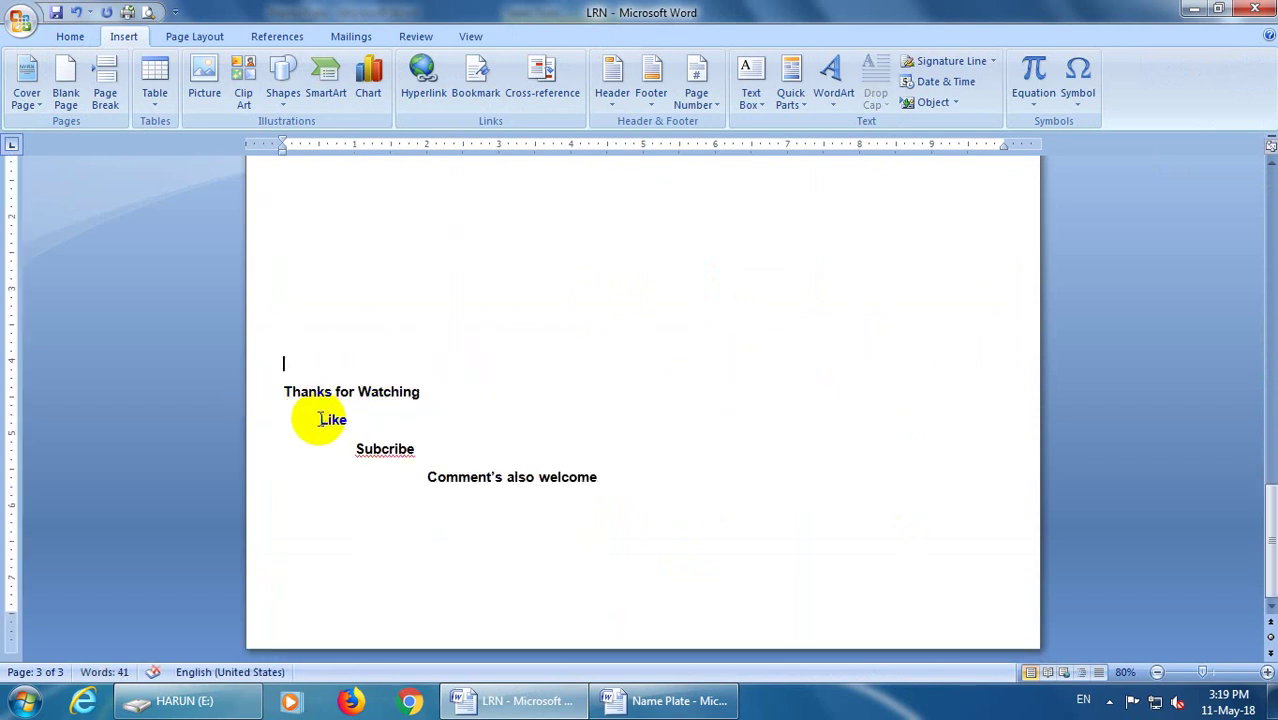
{"action": "left_click_drag", "start_coordinate": [320, 418], "coordinate": [531, 420]}
{"action": "left_click", "coordinate": [500, 420]}
Step: Correct 'Subcribe' to 'Subscribe' from the spelling suggestions, then return to the Name Plate document
{"action": "left_click_drag", "start_coordinate": [352, 449], "coordinate": [776, 465]}
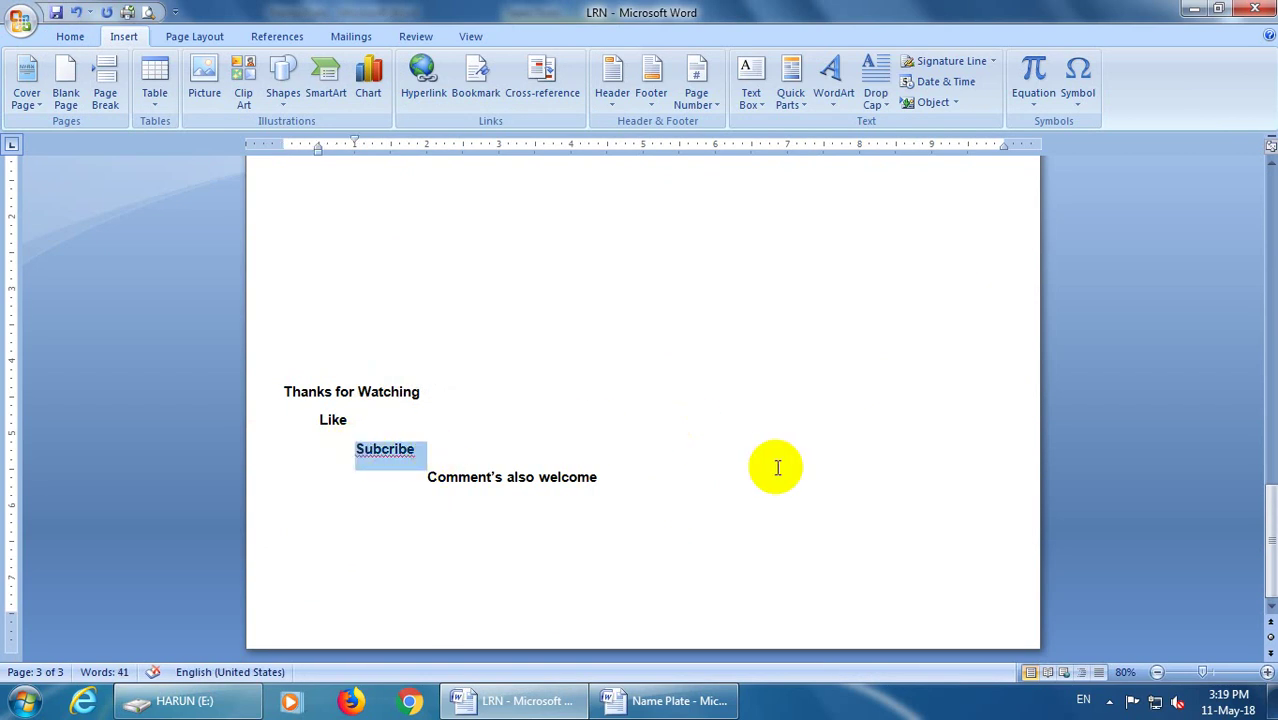
{"action": "right_click", "coordinate": [414, 455]}
{"action": "left_click", "coordinate": [385, 456]}
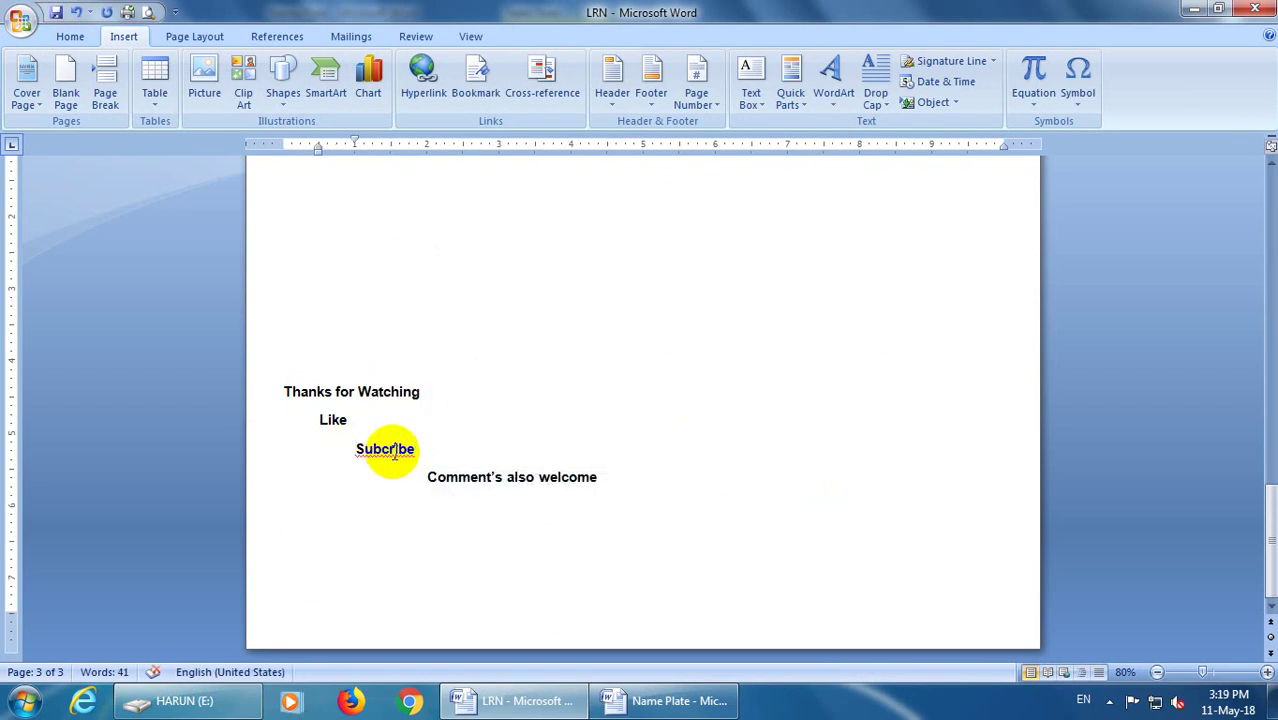
{"action": "right_click", "coordinate": [395, 458]}
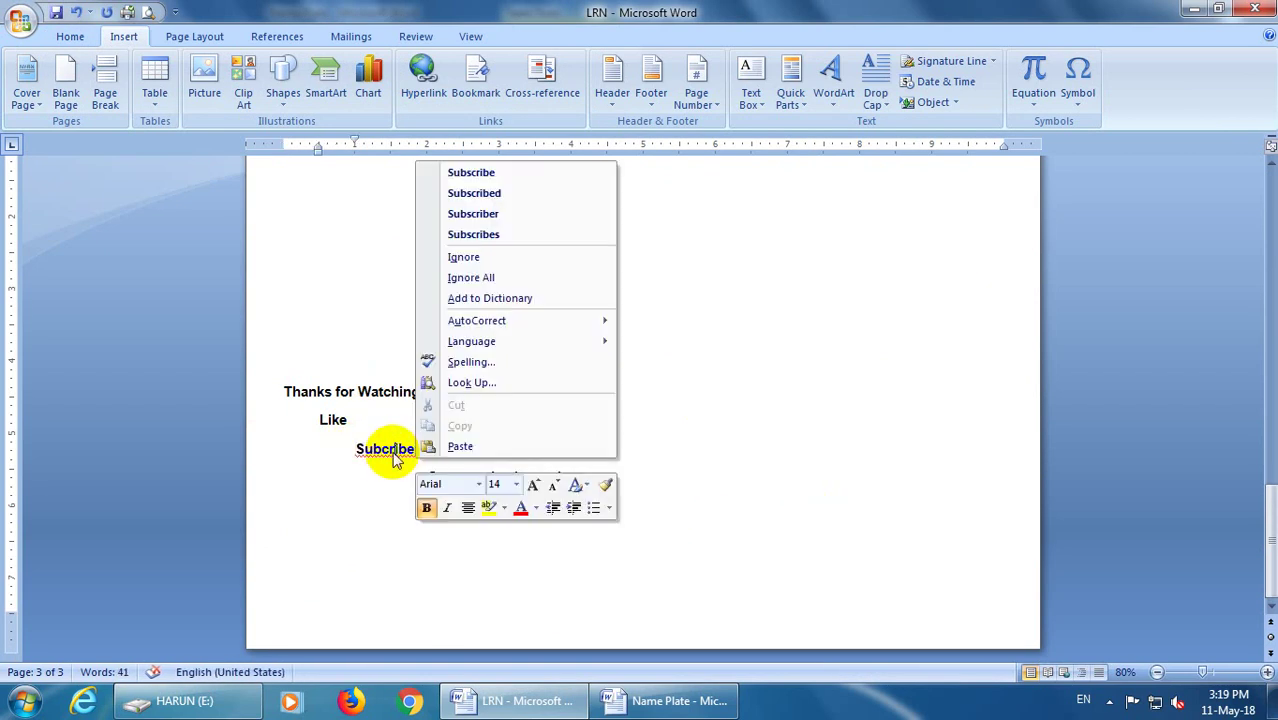
{"action": "left_click", "coordinate": [482, 172]}
{"action": "mouse_move", "coordinate": [347, 459]}
{"action": "left_mouse_down"}
{"action": "mouse_move", "coordinate": [419, 448]}
{"action": "mouse_move", "coordinate": [543, 481]}
{"action": "mouse_move", "coordinate": [573, 541]}
{"action": "left_mouse_up"}
{"action": "left_click", "coordinate": [419, 505]}
{"action": "left_click", "coordinate": [578, 548]}
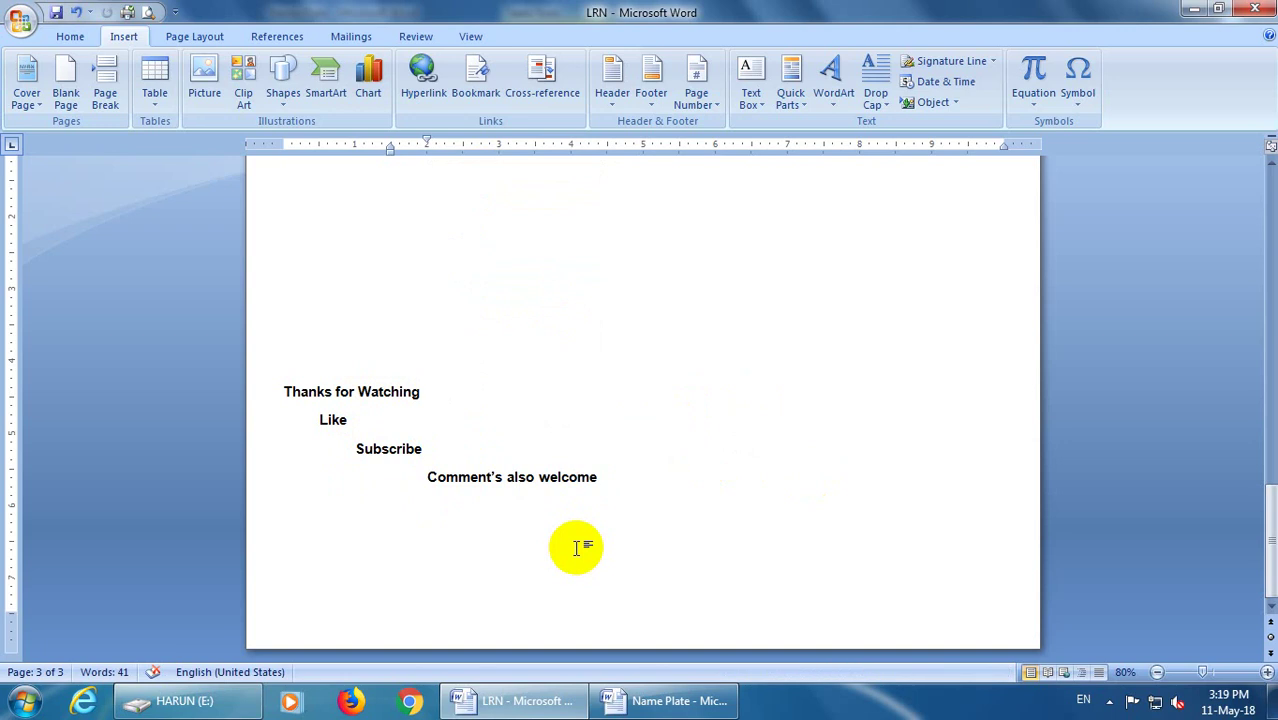
{"action": "left_click", "coordinate": [657, 704]}
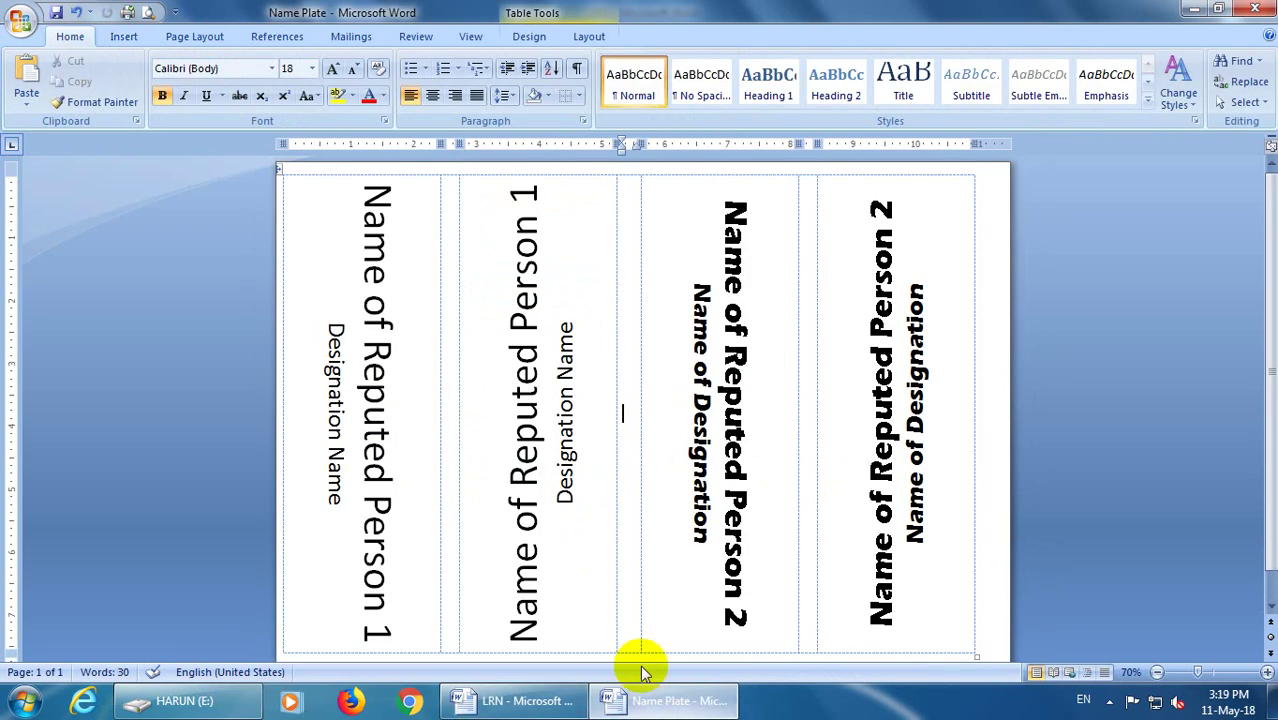
{"action": "scroll", "coordinate": [599, 422], "scroll_direction": "down", "scroll_amount": 1}
{"action": "scroll", "coordinate": [599, 422], "scroll_direction": "up", "scroll_amount": 1}
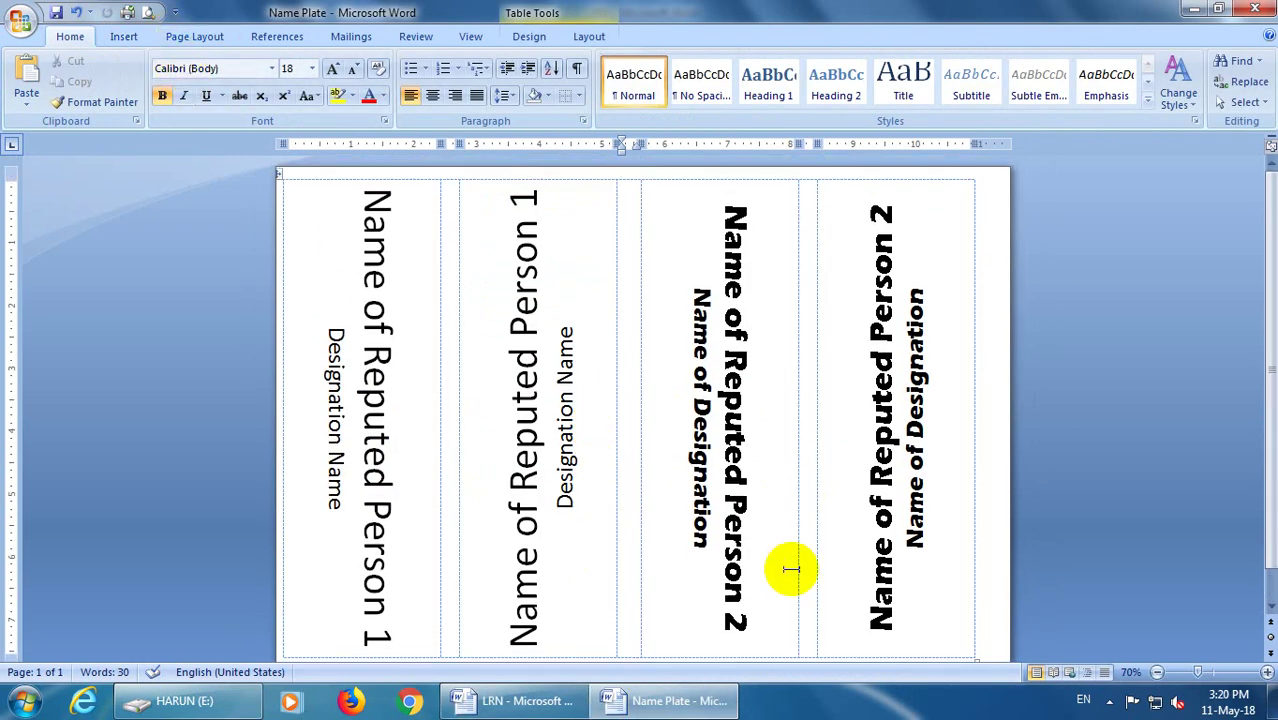
{"action": "left_click", "coordinate": [570, 700]}
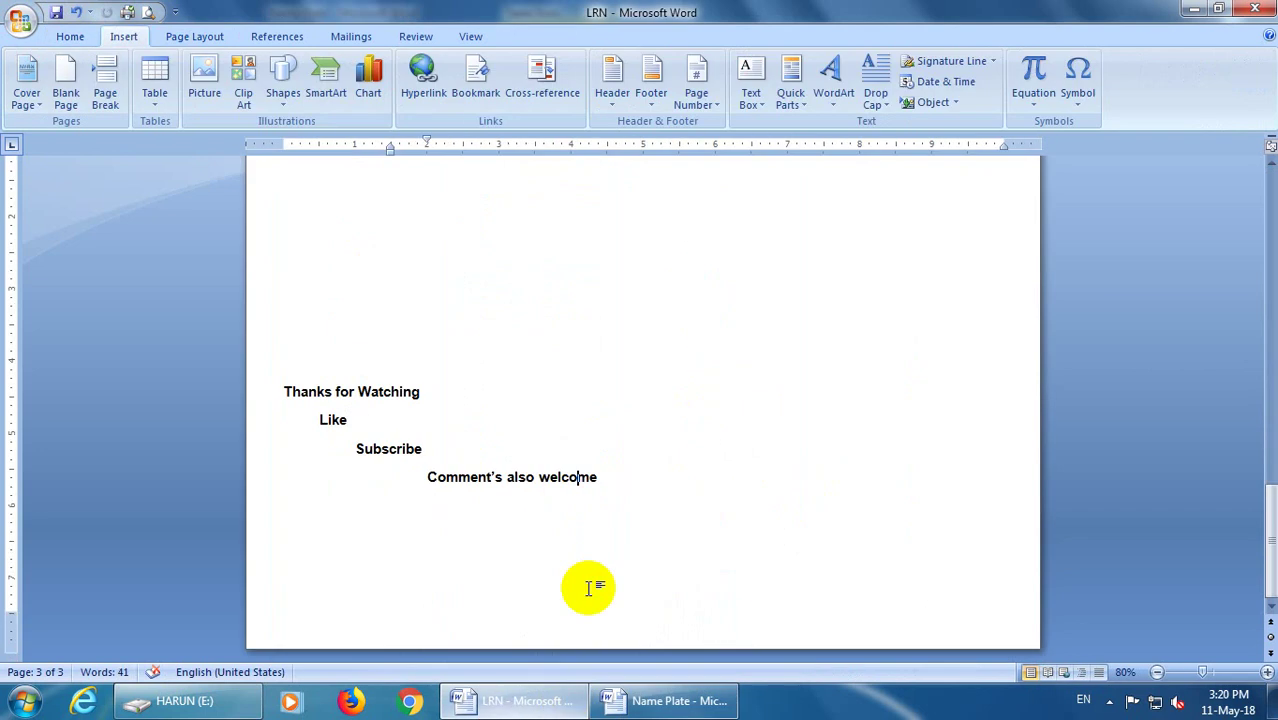
{"action": "left_click_drag", "start_coordinate": [600, 477], "coordinate": [410, 479]}
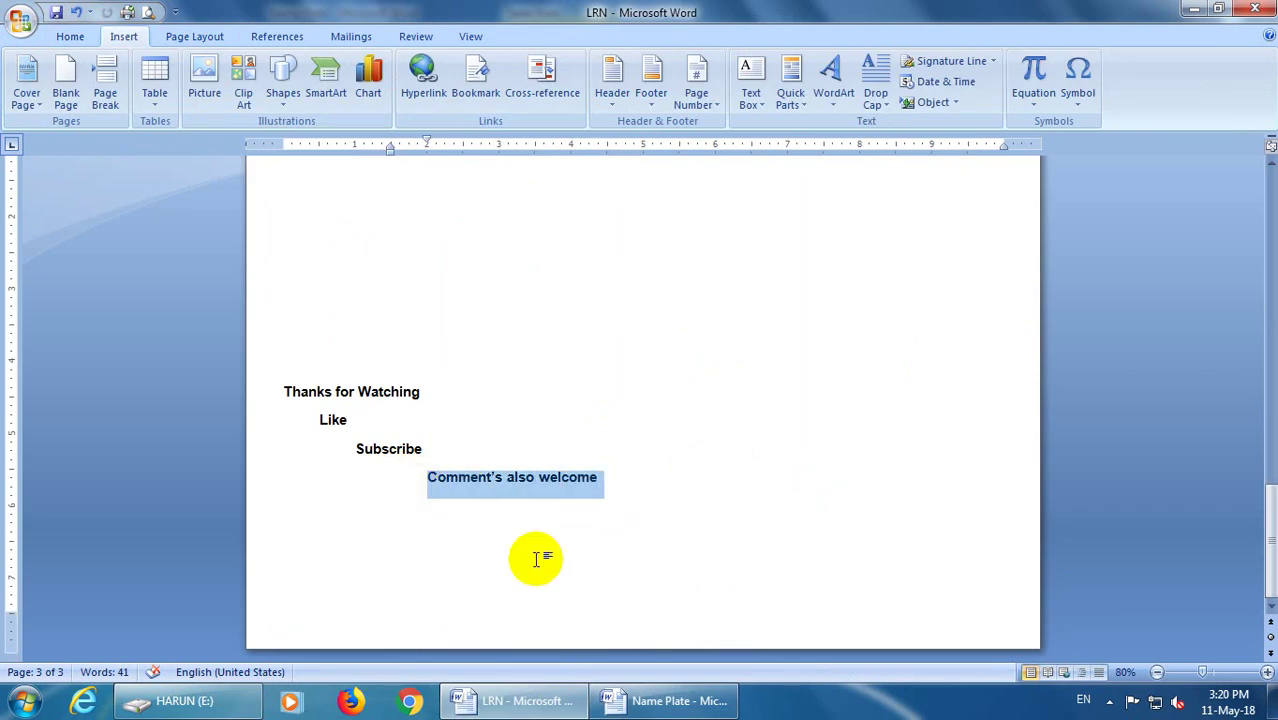
{"action": "left_click", "coordinate": [660, 700]}
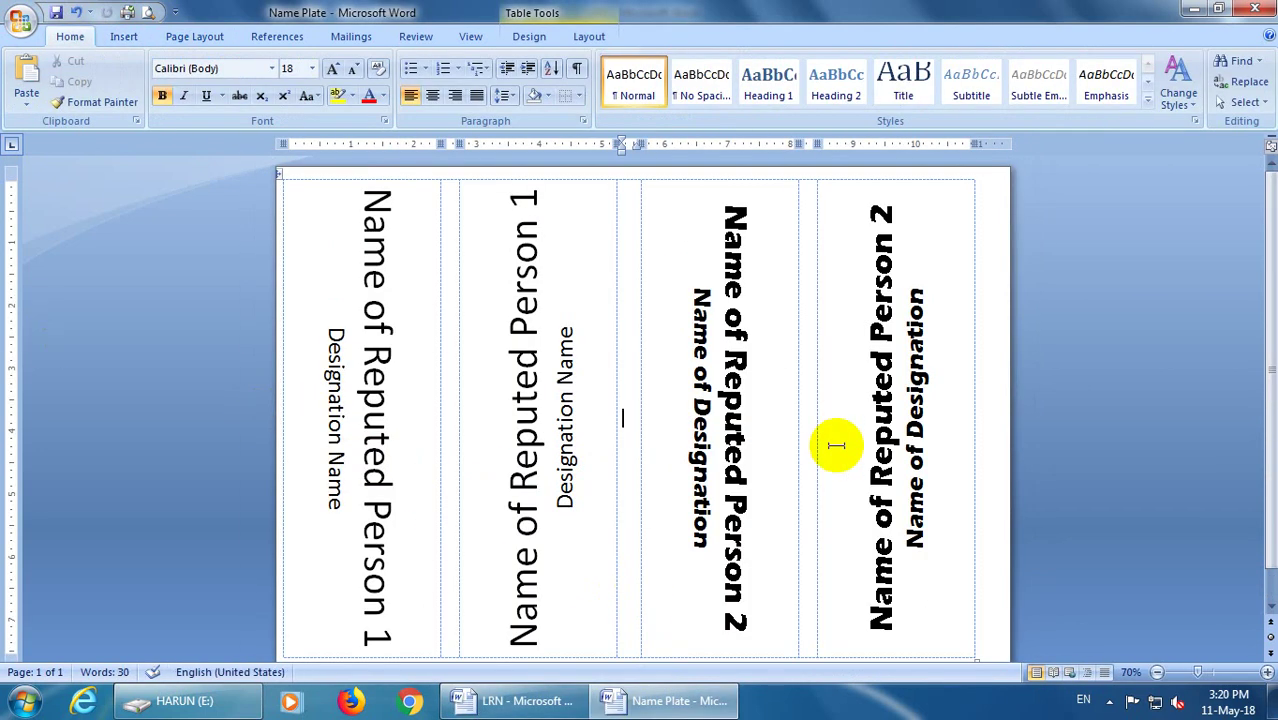